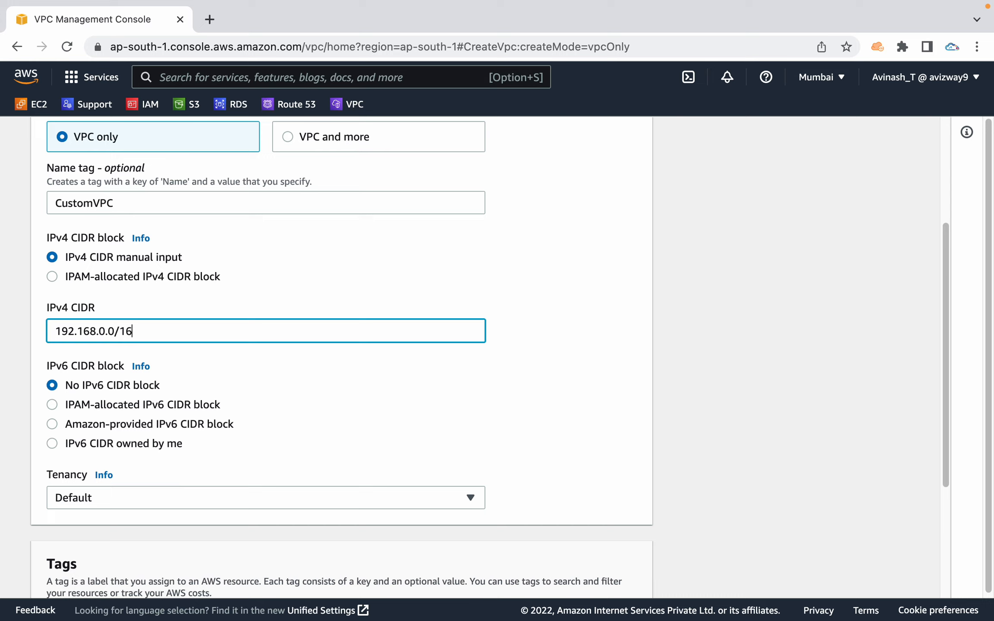
Set the IPv4 CIDR to 192.168.0.0/24, create the CustomVPC network, and dismiss the success notification.
key("BackSpace")
key("BackSpace")
type("24")
left_click(632, 343)
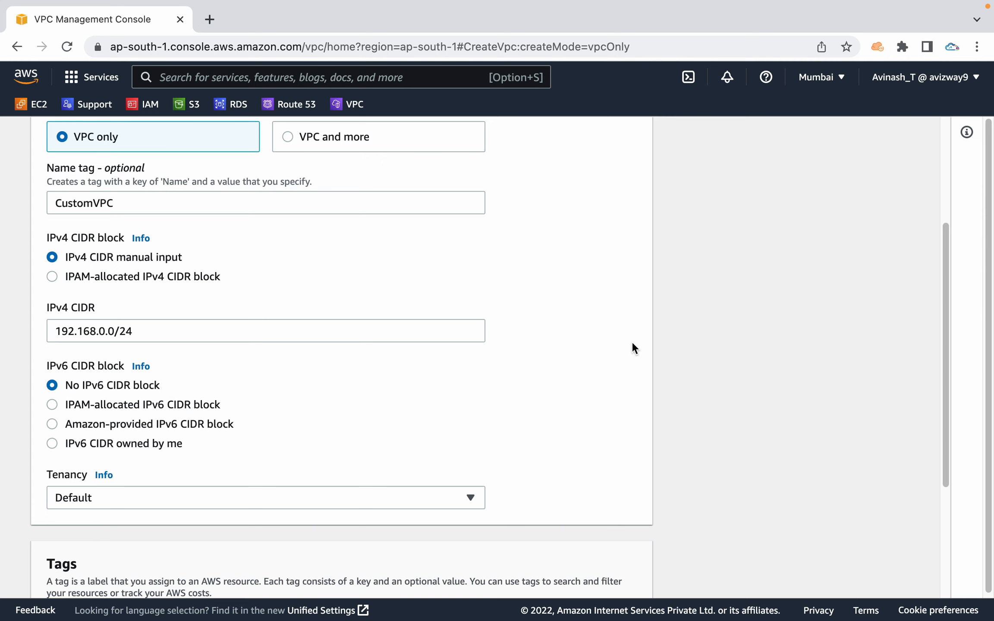
scroll(632, 344, "down", 3)
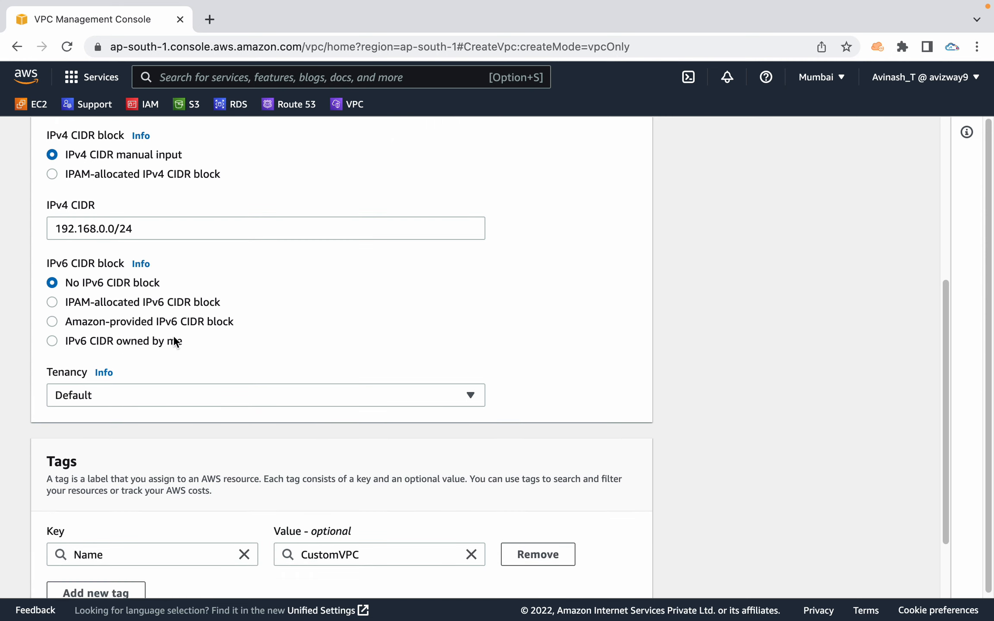
scroll(560, 359, "down", 3)
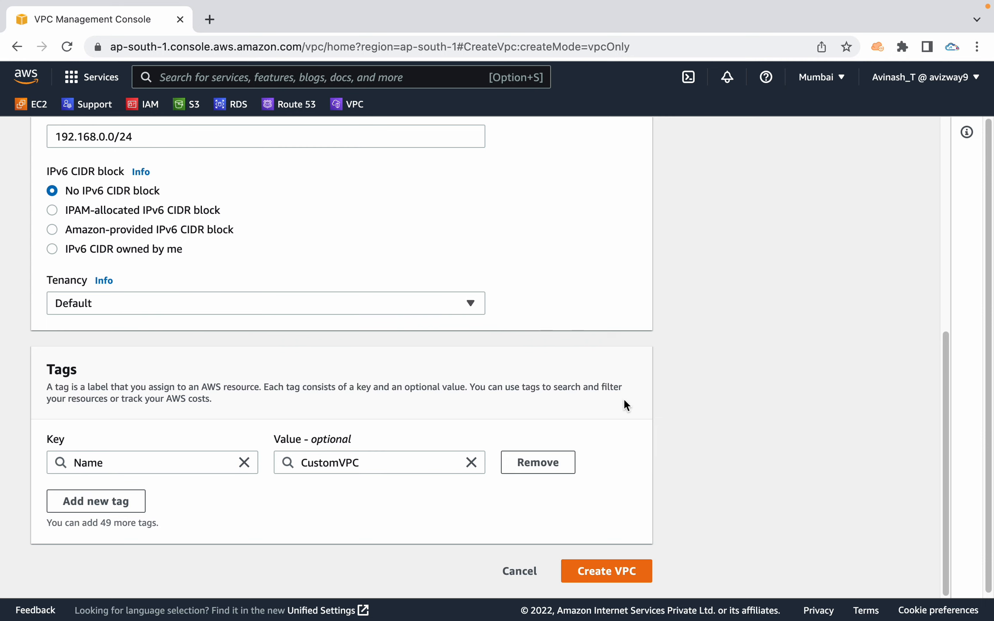
left_click(593, 571)
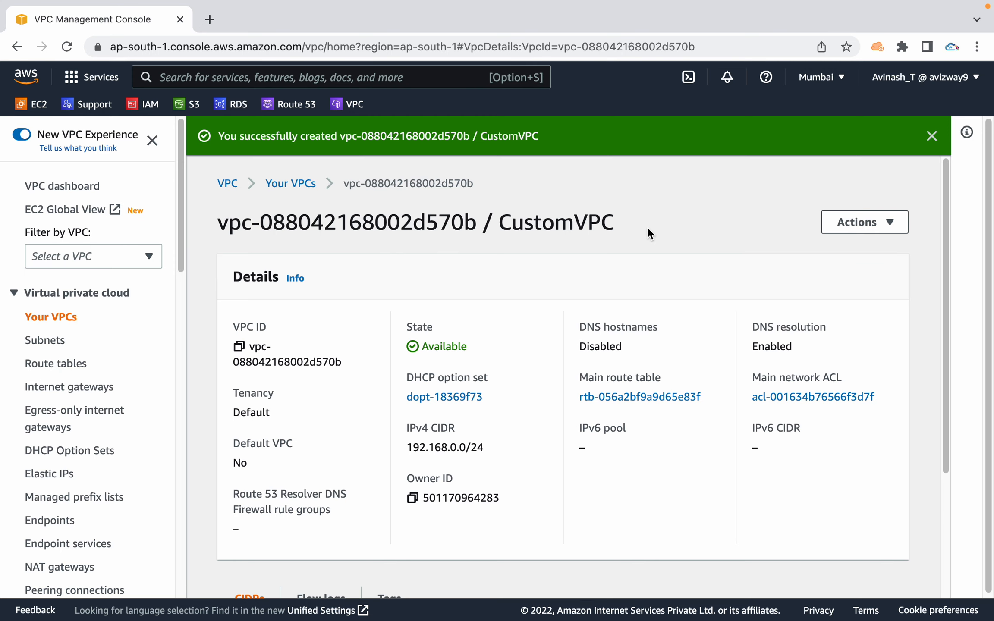
left_click(931, 136)
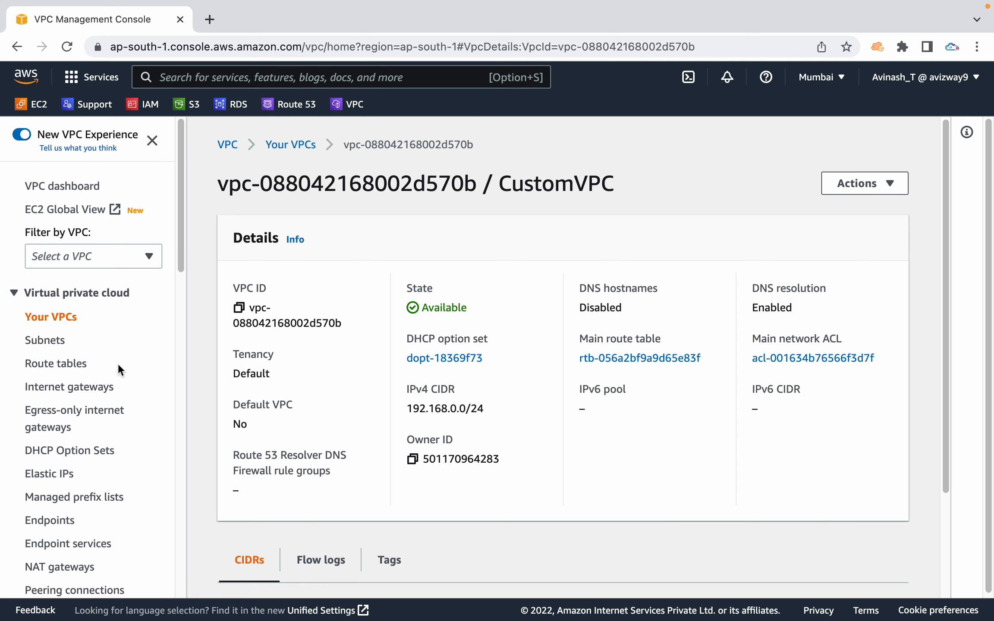
Examine the route table list for the main route table belonging to CustomVPC, widening the VPC column.
left_click(49, 362)
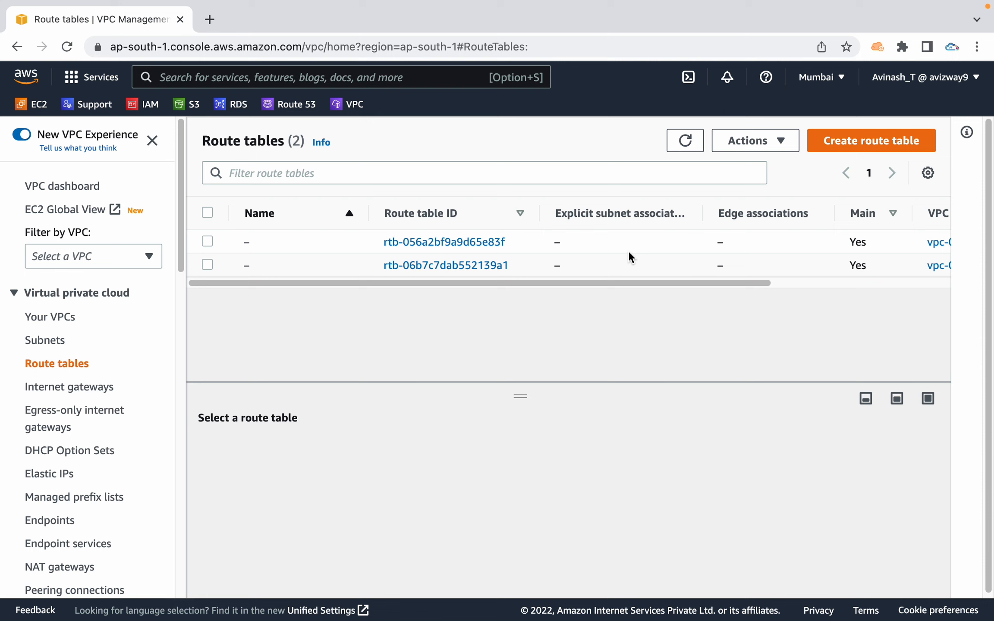
scroll(628, 251, "right", 6)
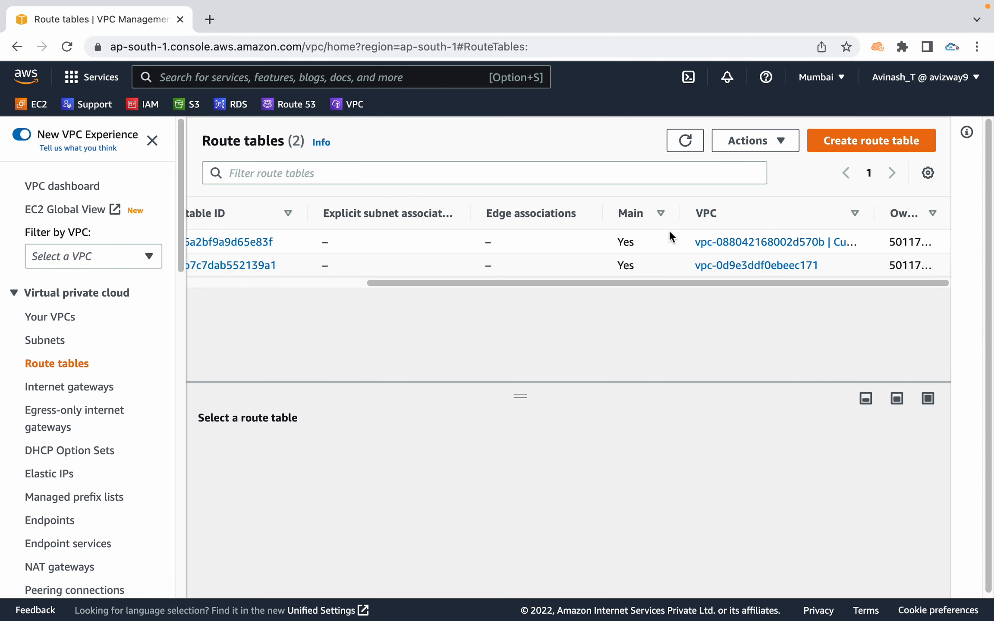
left_click(633, 239)
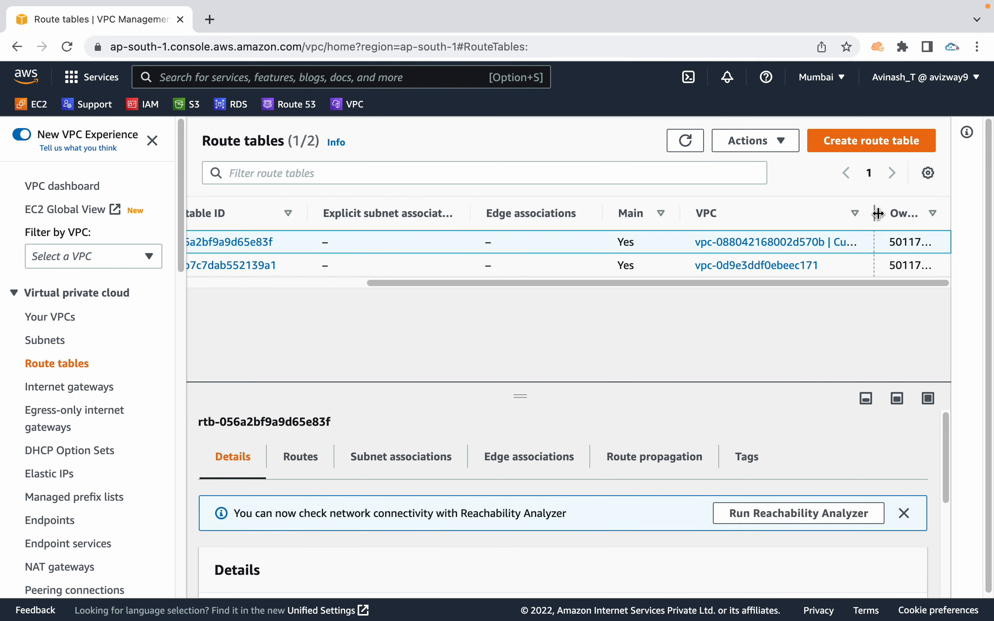
left_click_drag(877, 213, 949, 215)
scroll(395, 259, "left", 6)
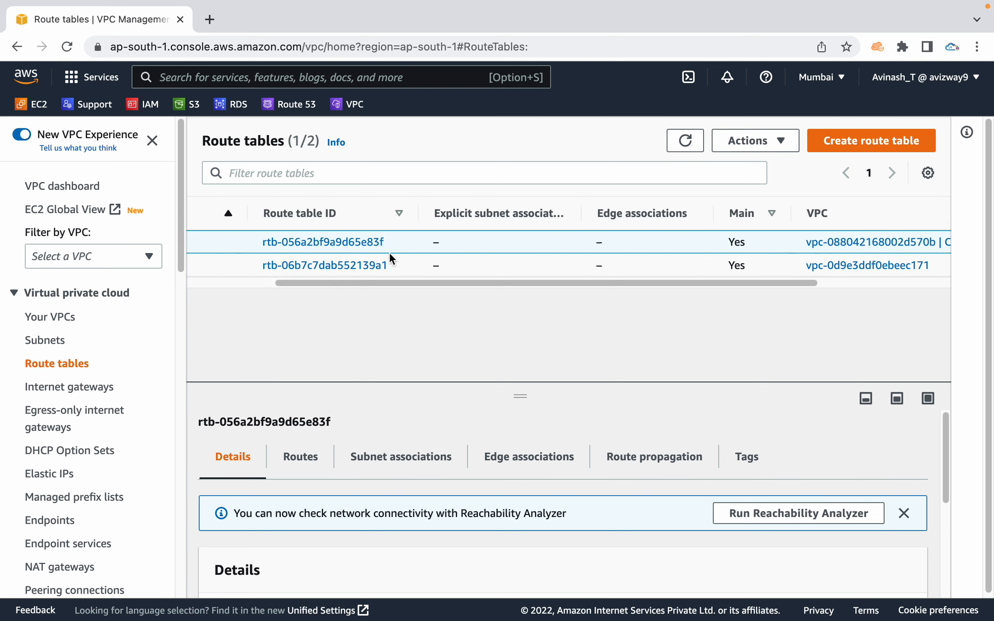
scroll(389, 252, "left", 3)
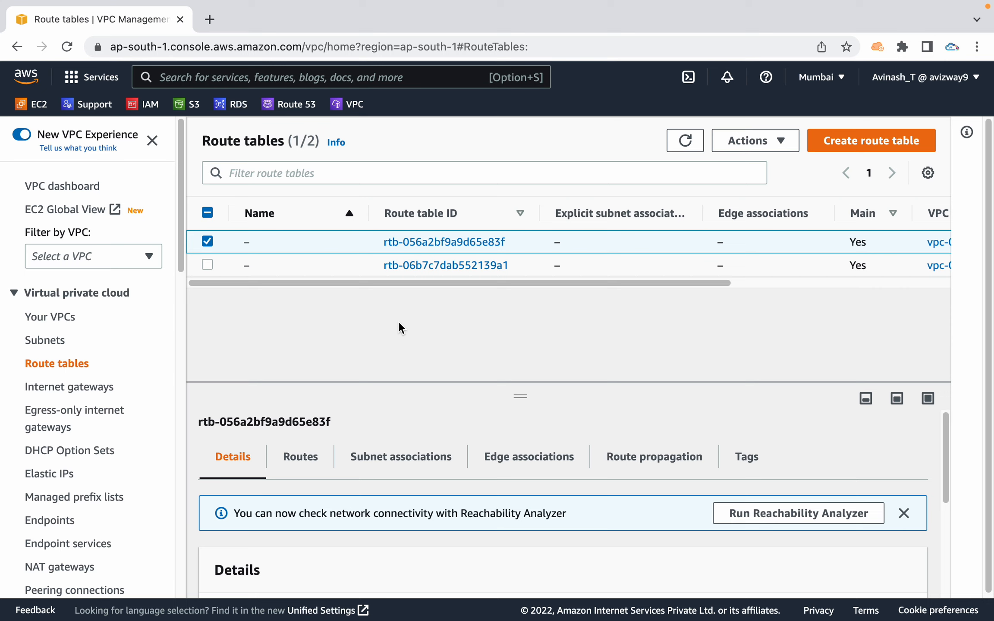
left_click(207, 241)
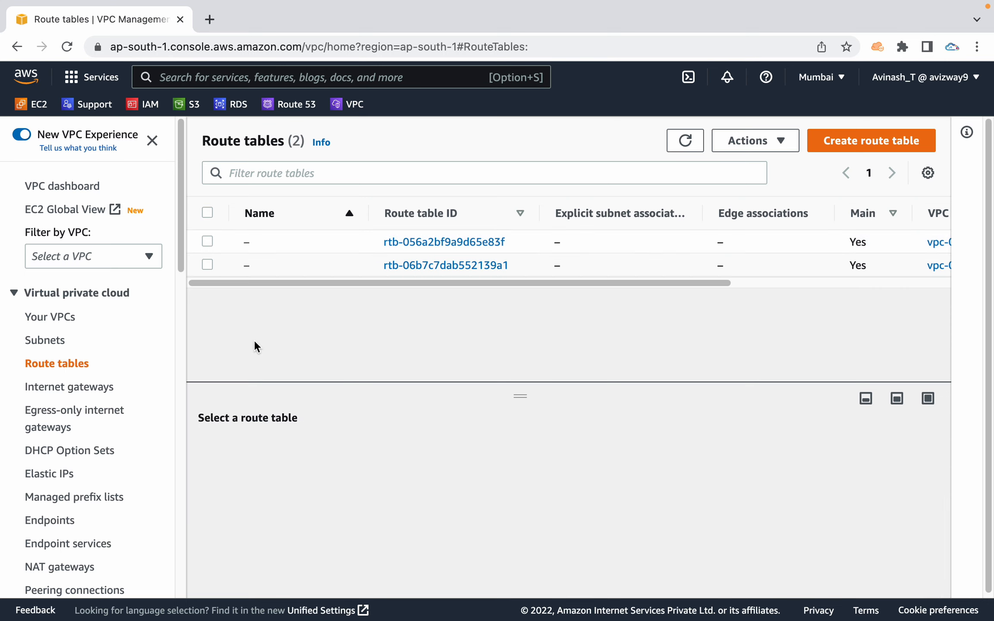
Check the network ACL belonging to CustomVPC and view its inbound rules.
scroll(44, 434, "down", 5)
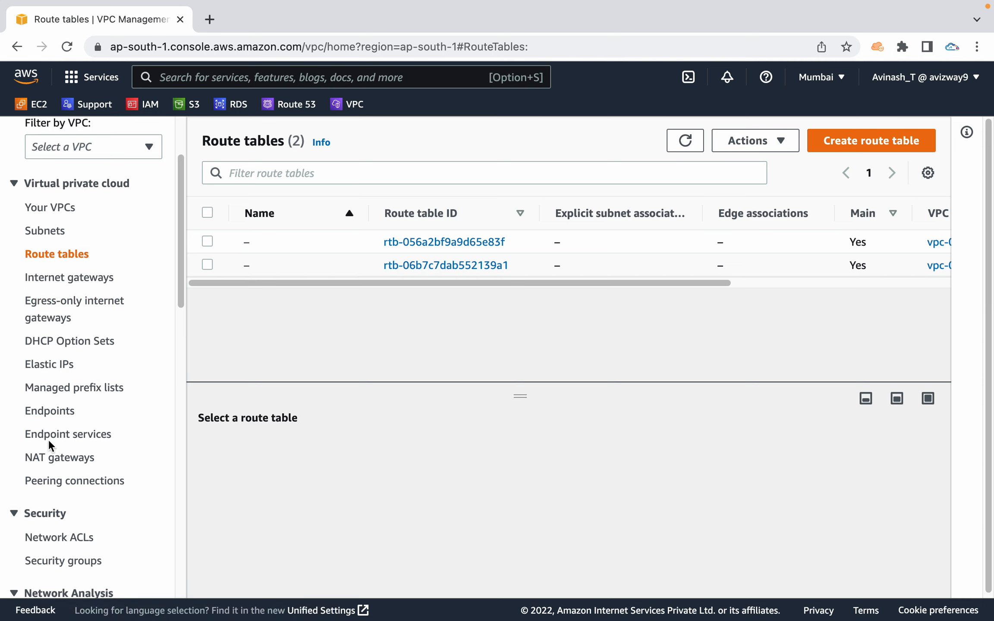
scroll(48, 438, "down", 4)
left_click(60, 458)
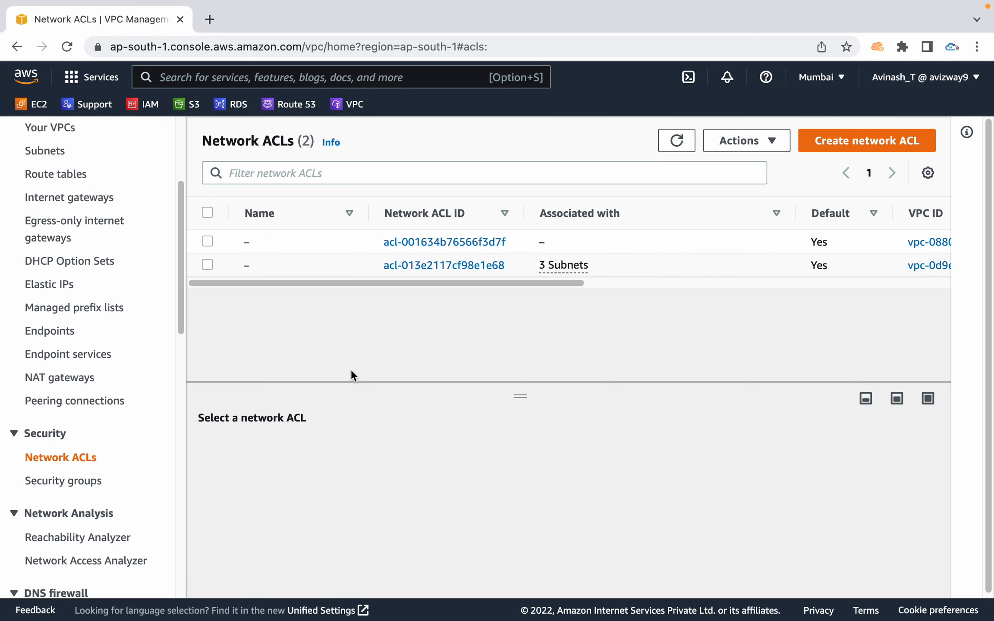
scroll(699, 251, "right", 5)
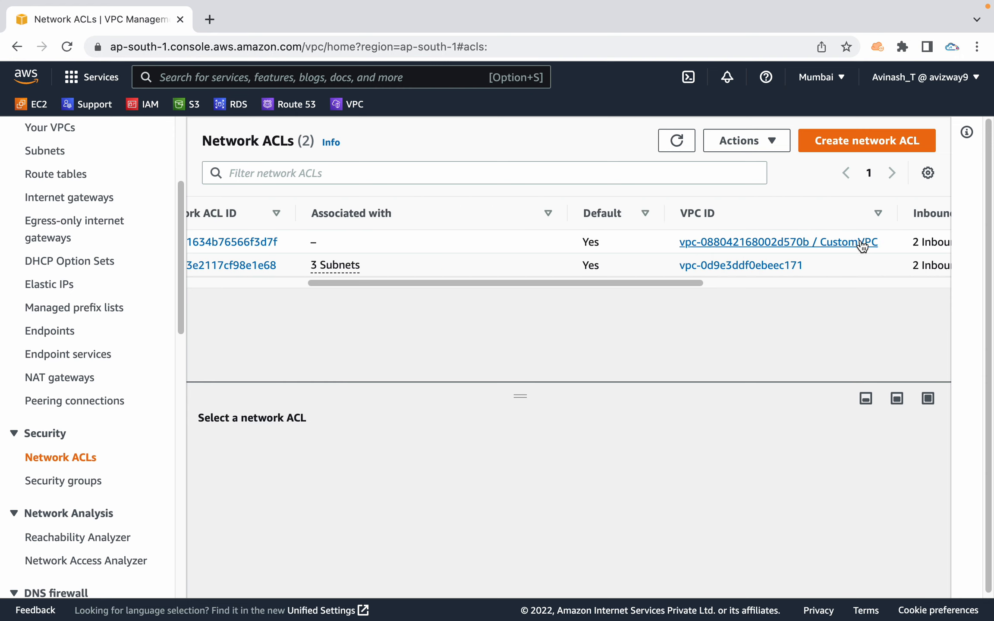
left_click(582, 241)
left_click(320, 451)
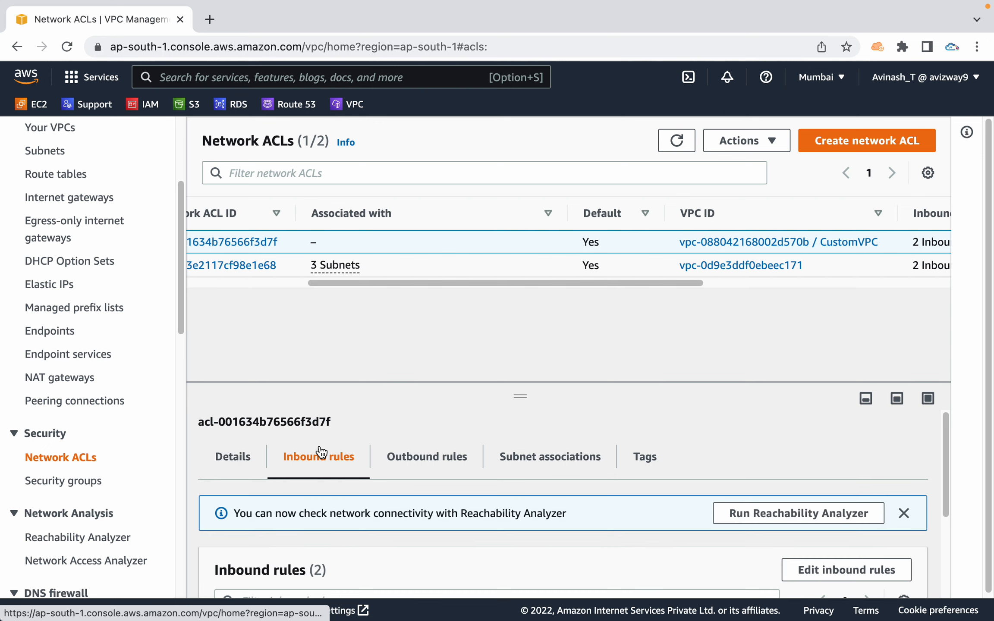
scroll(328, 513, "down", 3)
scroll(389, 483, "up", 3)
Sort the security groups by name and inspect the default group belonging to CustomVPC.
left_click(65, 482)
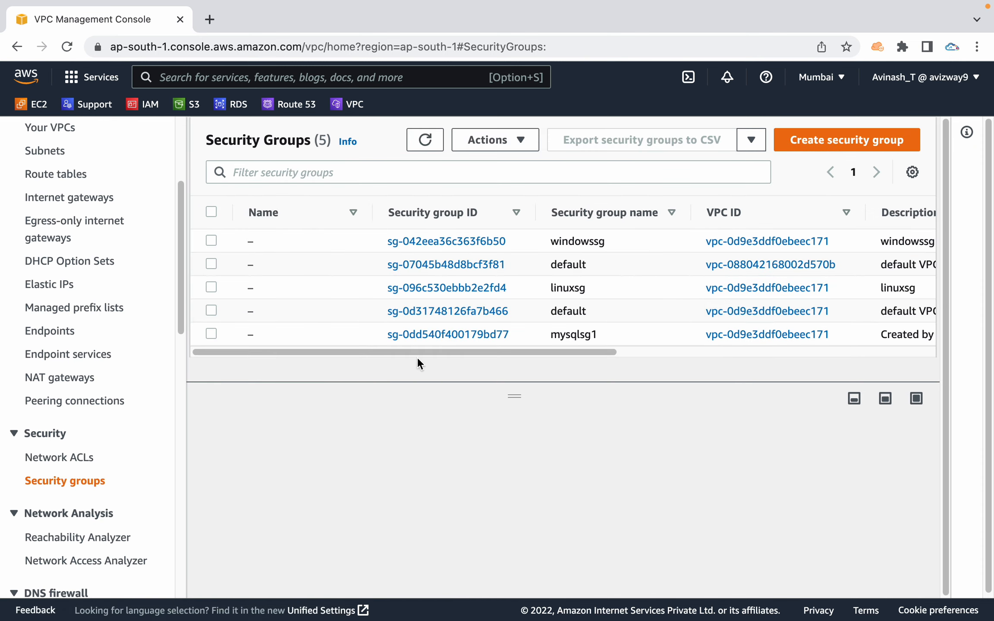
left_click(603, 215)
scroll(650, 246, "right", 6)
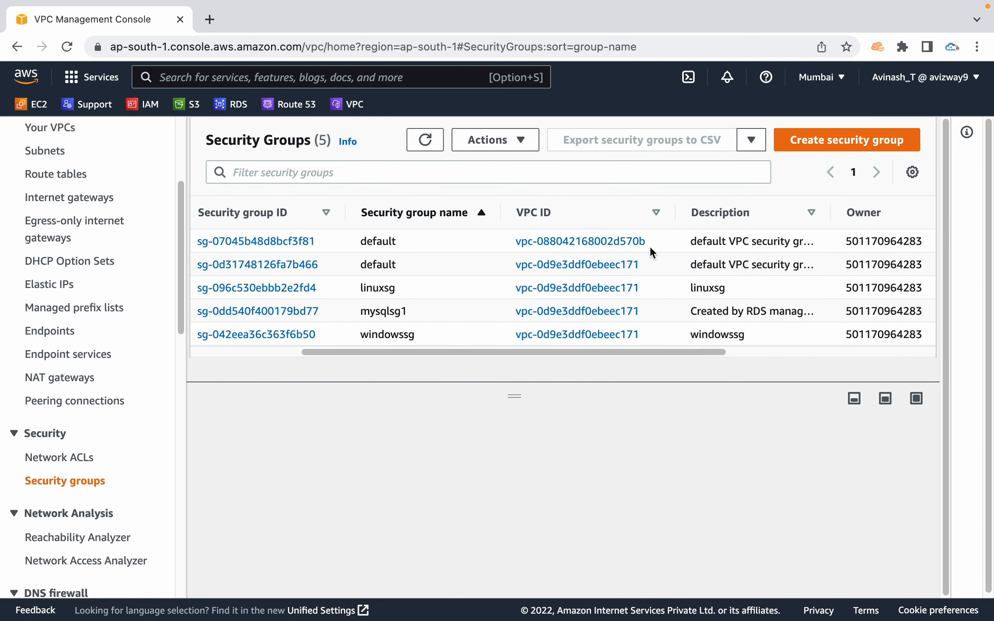
scroll(650, 246, "right", 6)
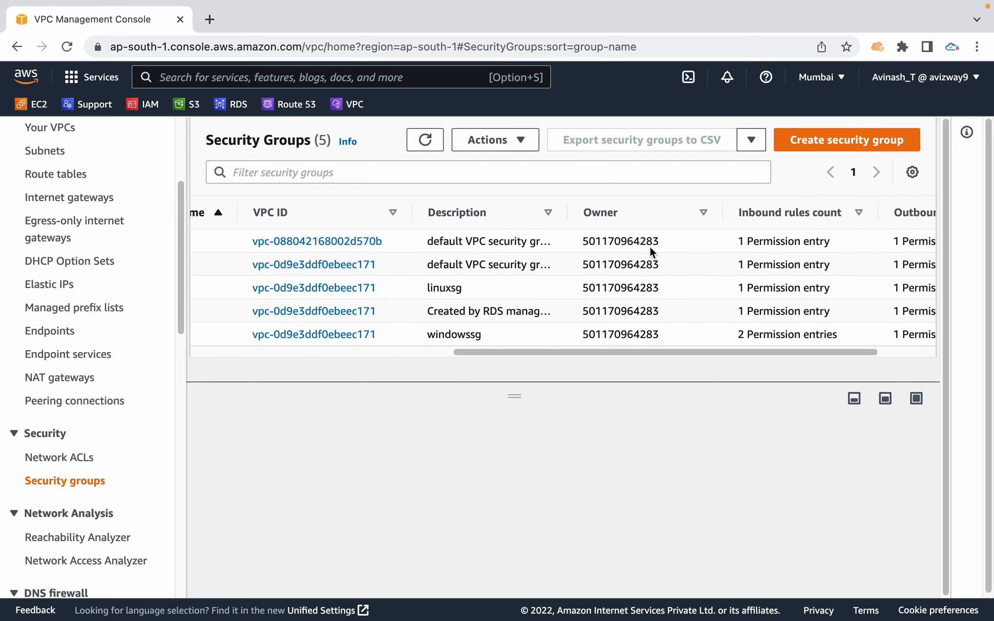
left_click(793, 238)
scroll(796, 243, "left", 12)
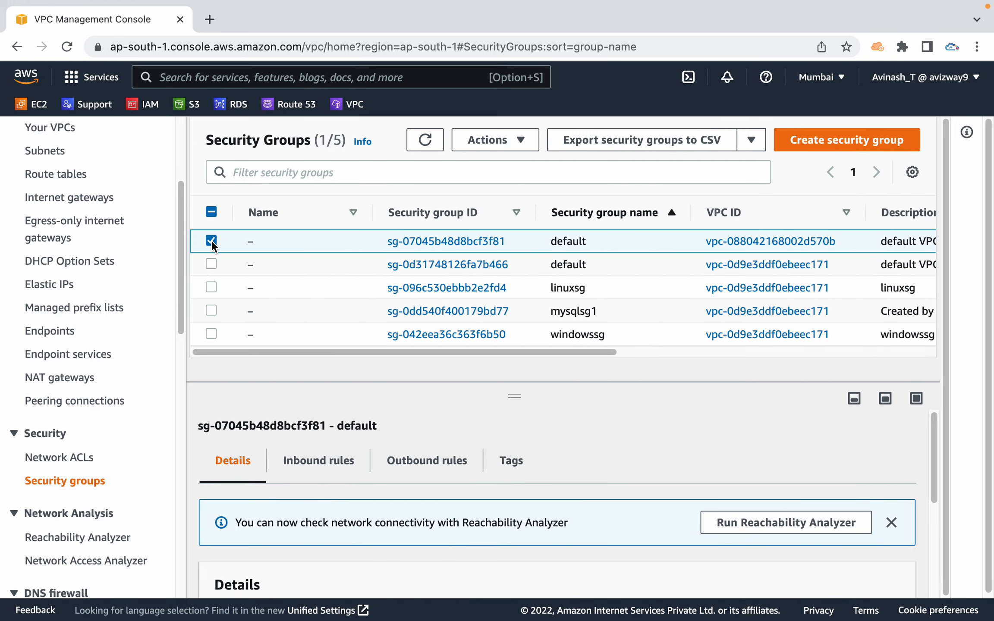
left_click(211, 241)
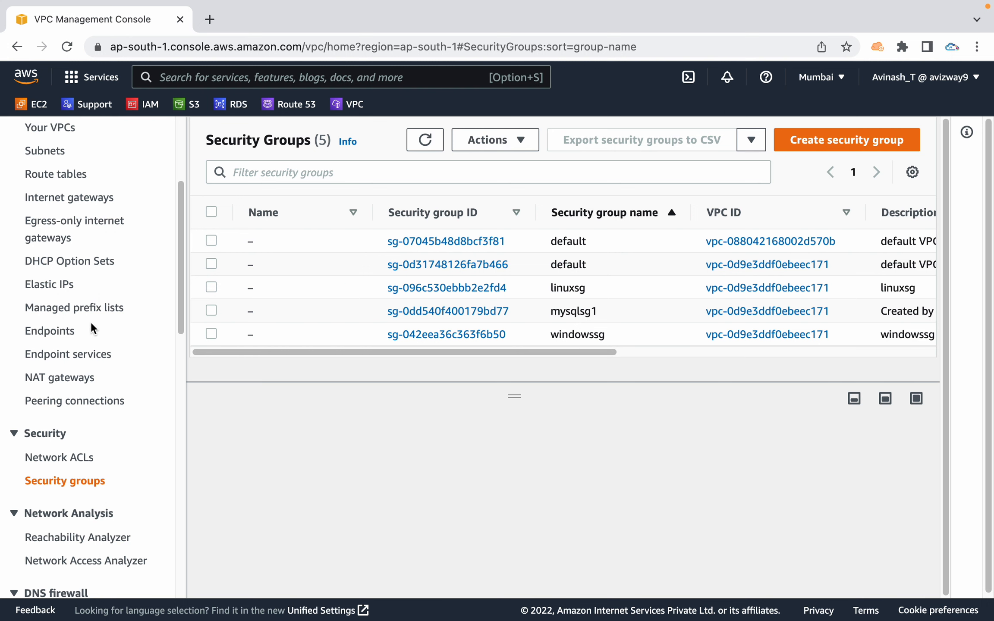
Start creating a new subnet and choose CustomVPC as its VPC.
scroll(91, 322, "up", 2)
left_click(43, 235)
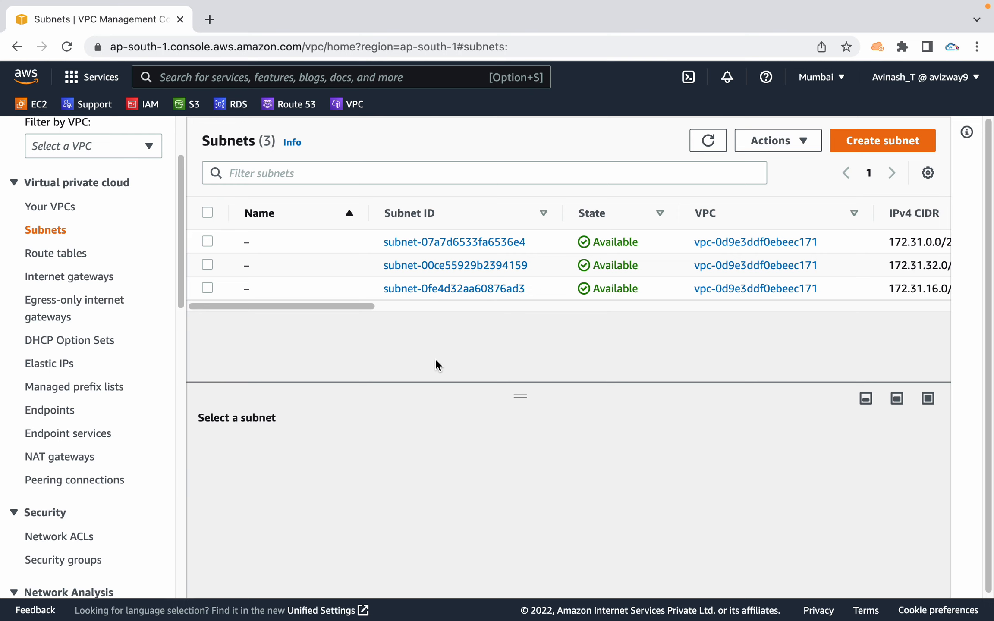
left_click(875, 145)
left_click(391, 307)
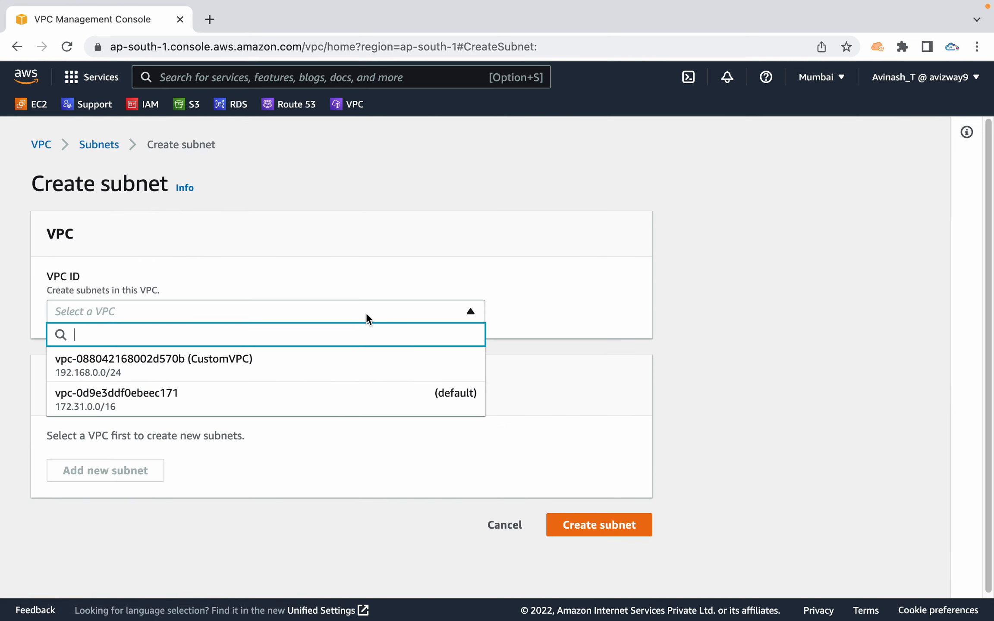
left_click(272, 366)
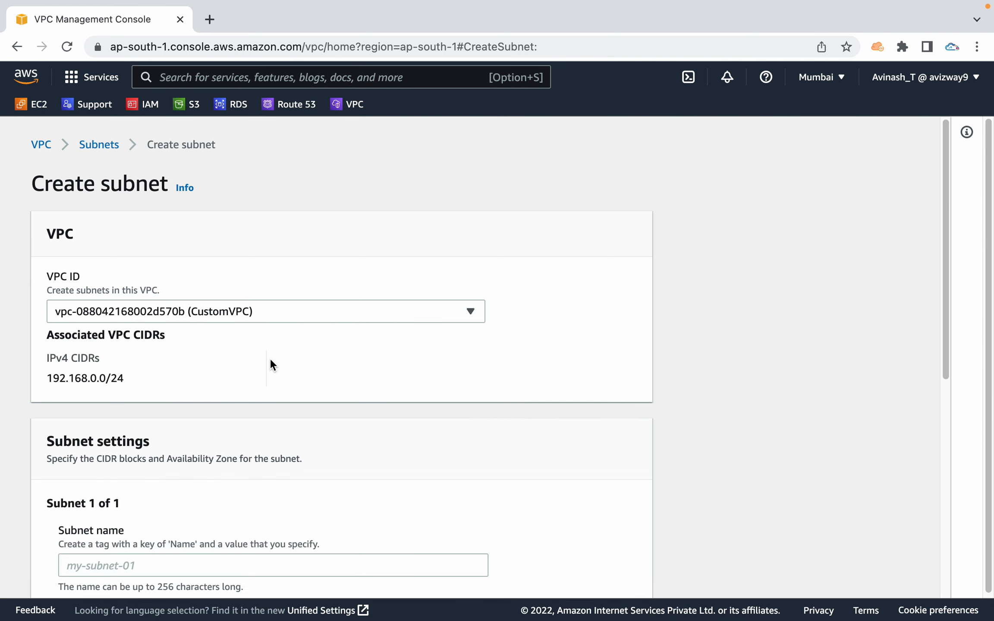
Name the first subnet Public-Subnet-1a and assign it to the ap-south-1a availability zone.
scroll(550, 412, "down", 5)
left_click(217, 344)
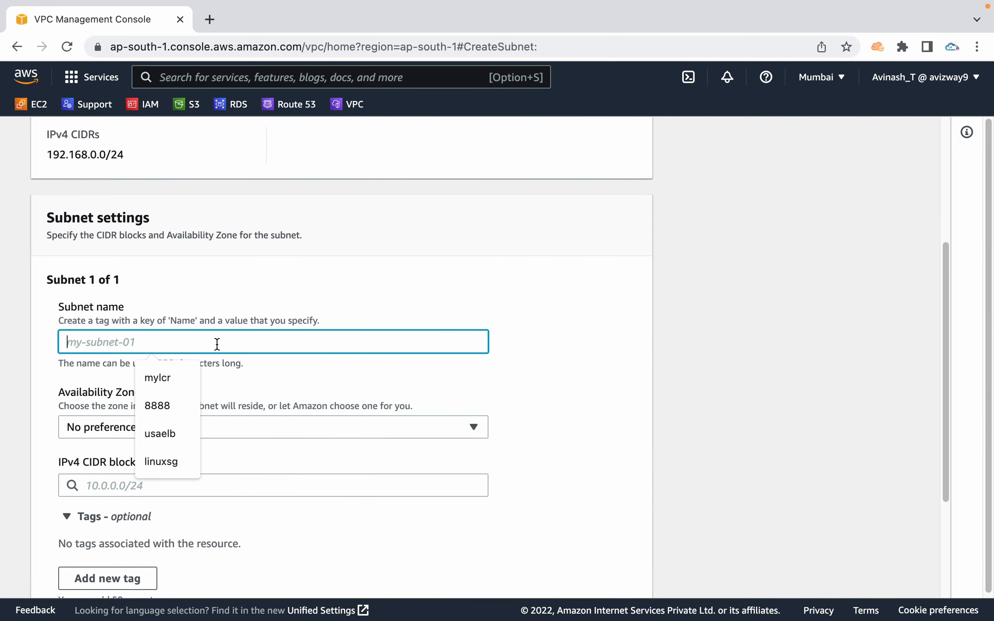
type("Publ")
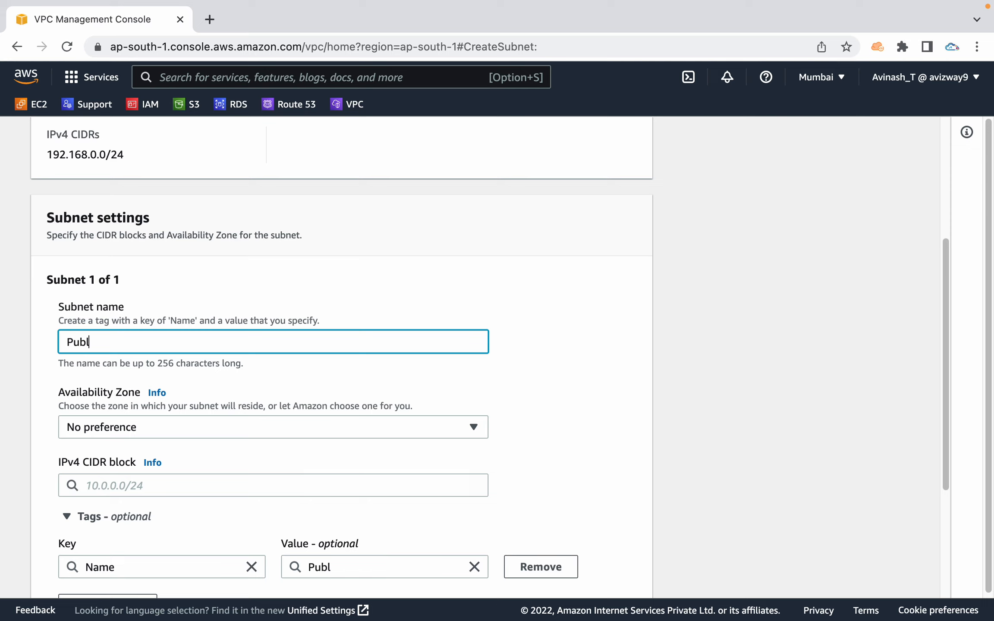
type("ic-Subnet-1")
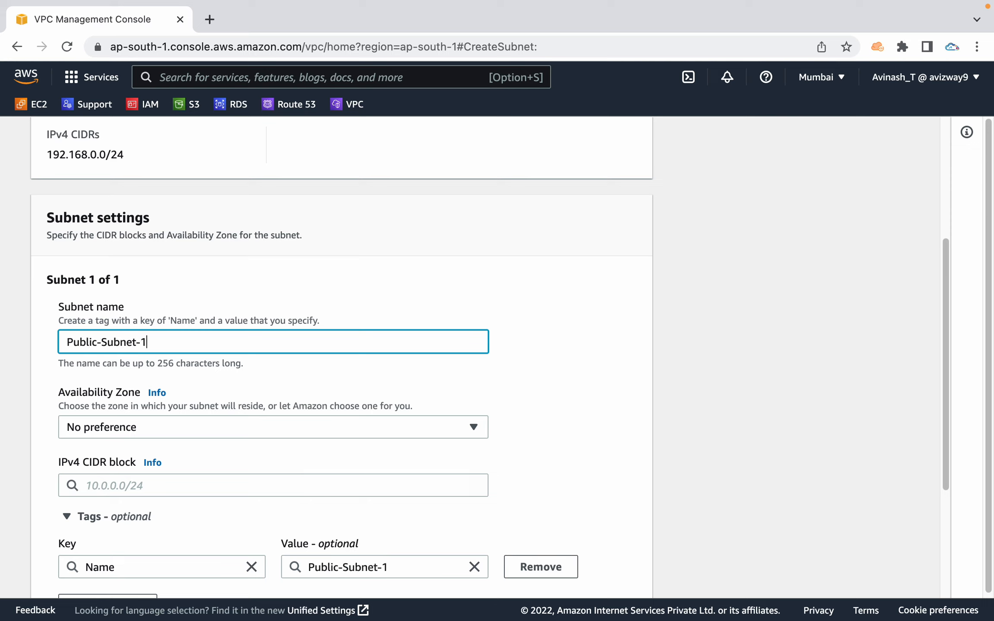
type("a")
left_click(522, 334)
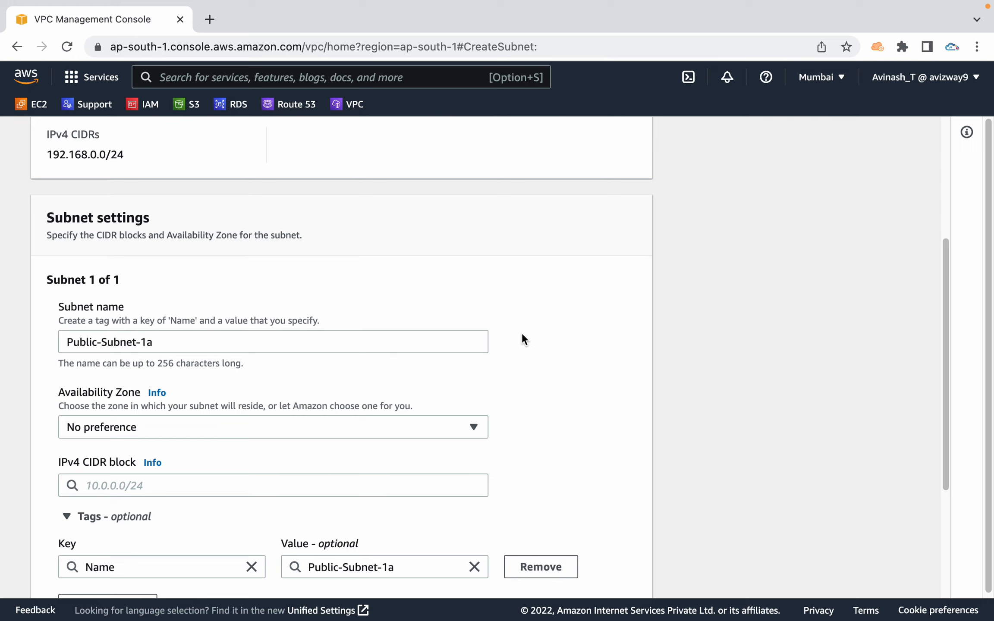
scroll(522, 334, "down", 2)
left_click(404, 333)
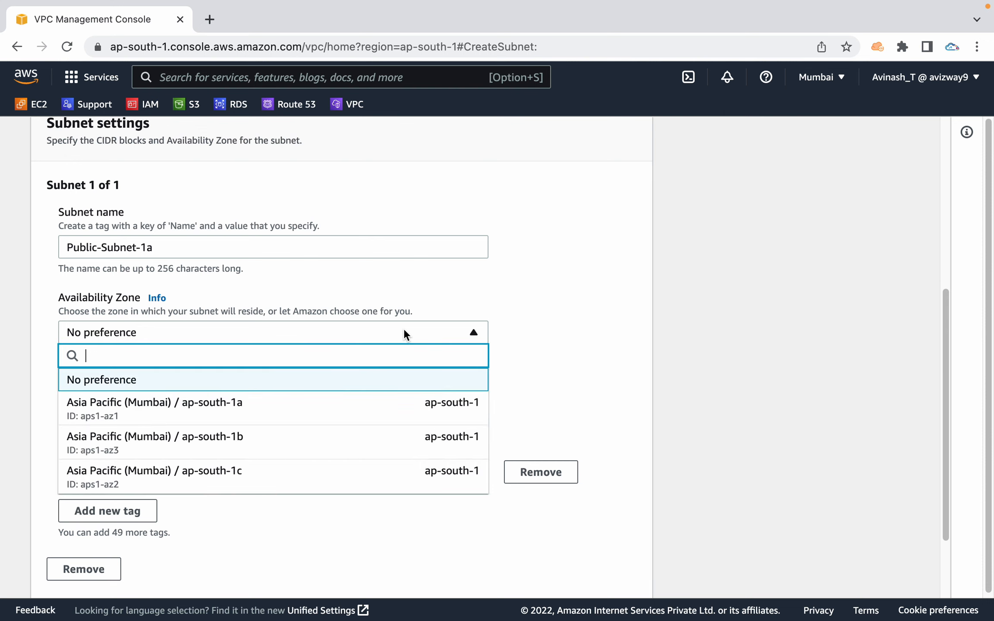
left_click(294, 410)
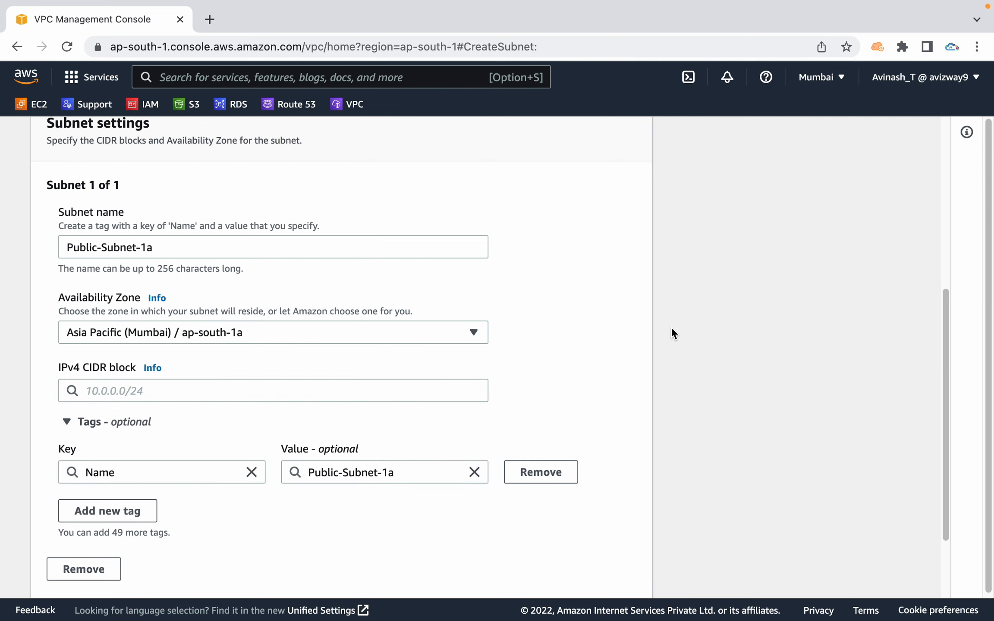
Add a second subnet named Public-Subnet-1b, reusing the first subnet's name, and assign it to the ap-south-1b availability zone.
scroll(672, 332, "down", 2)
left_click(111, 508)
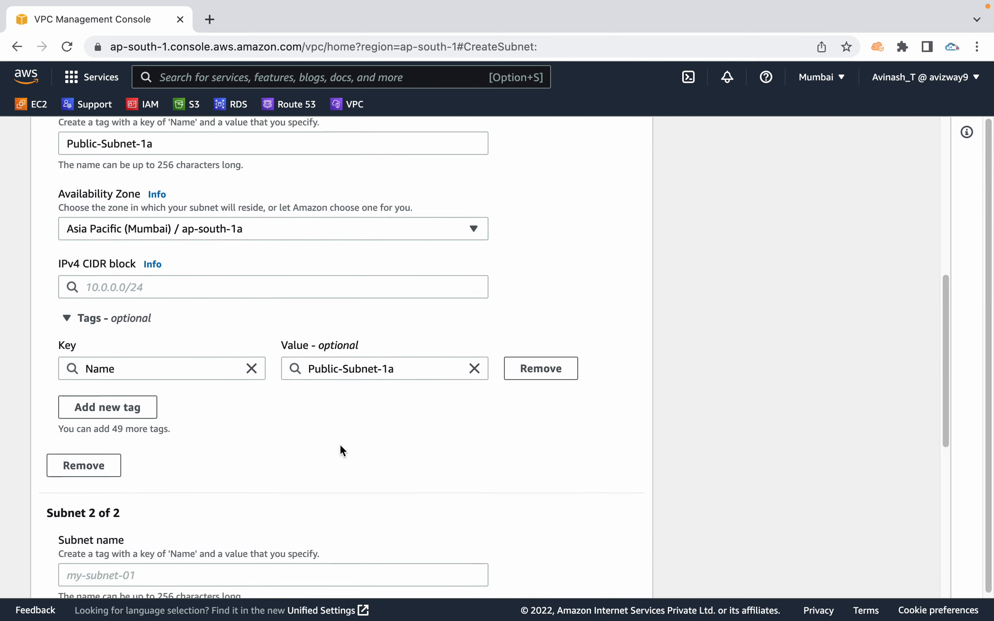
left_click_drag(204, 164, 29, 162)
key("super+c")
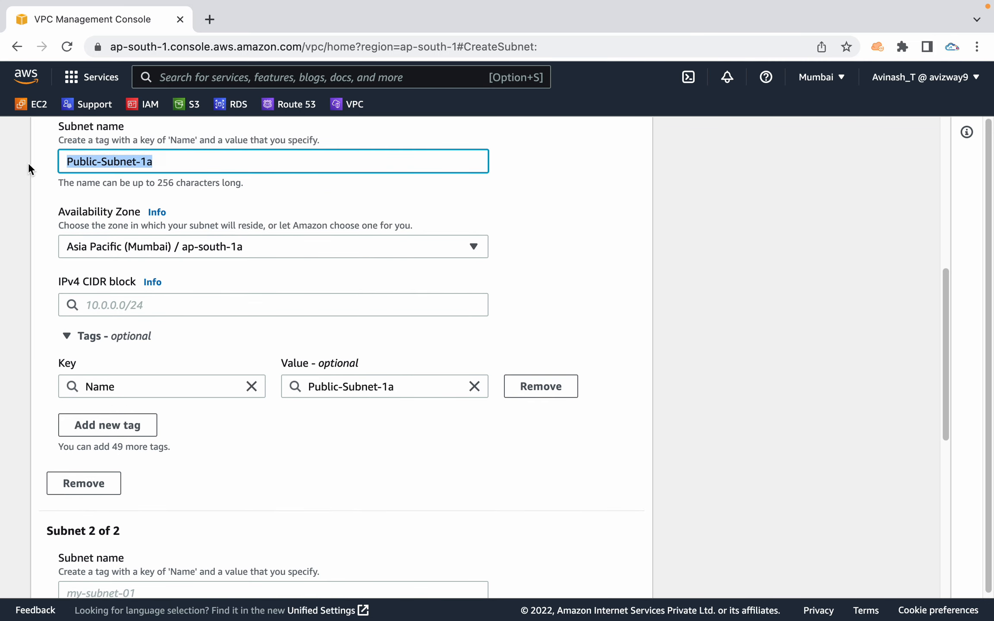
scroll(741, 282, "down", 5)
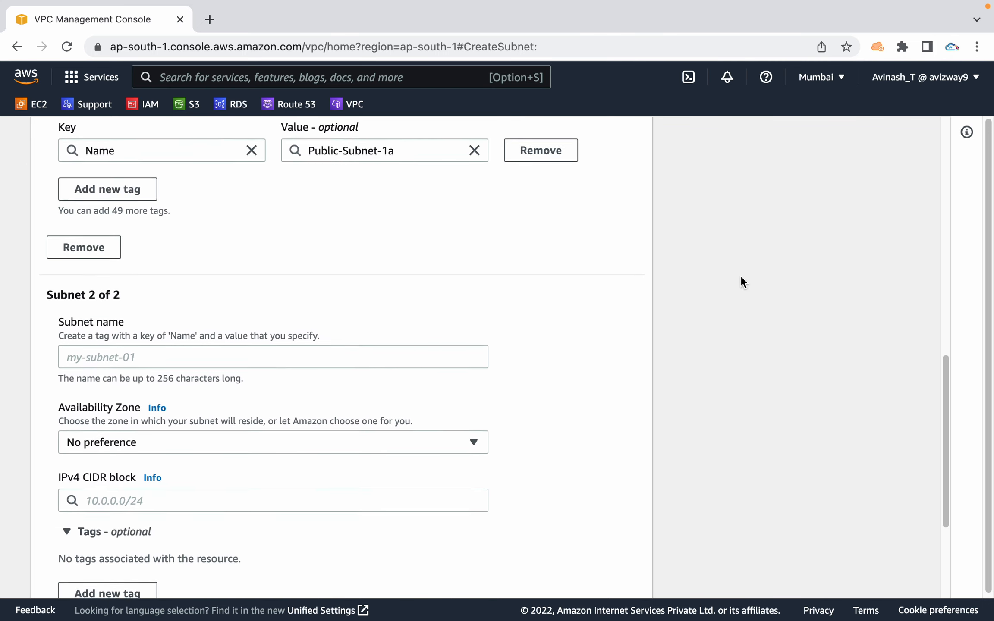
left_click(155, 327)
key("super+v")
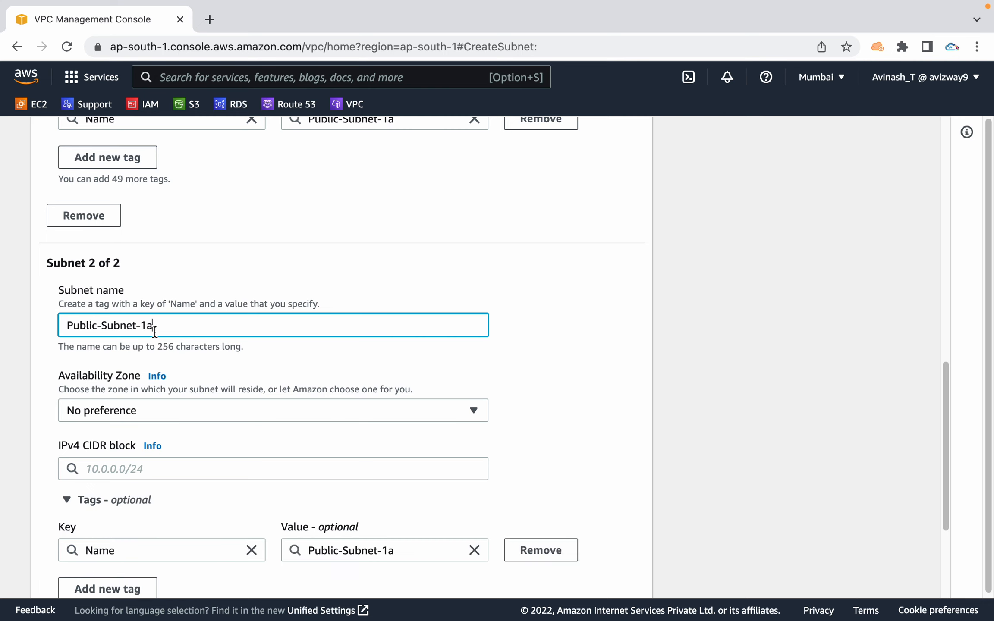
key("BackSpace")
type("b")
left_click(398, 405)
left_click(273, 344)
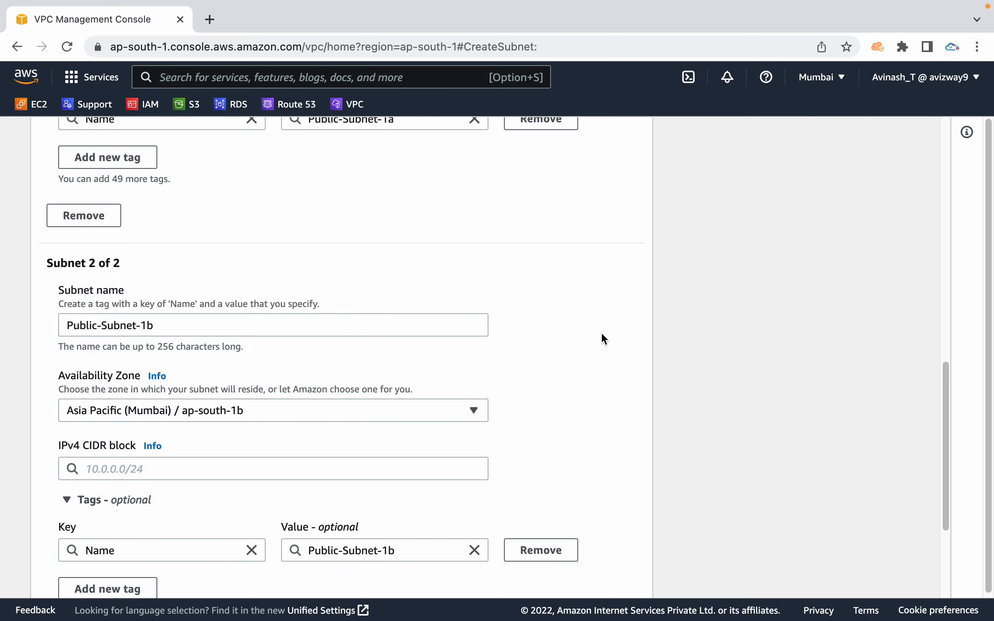
scroll(697, 353, "up", 3)
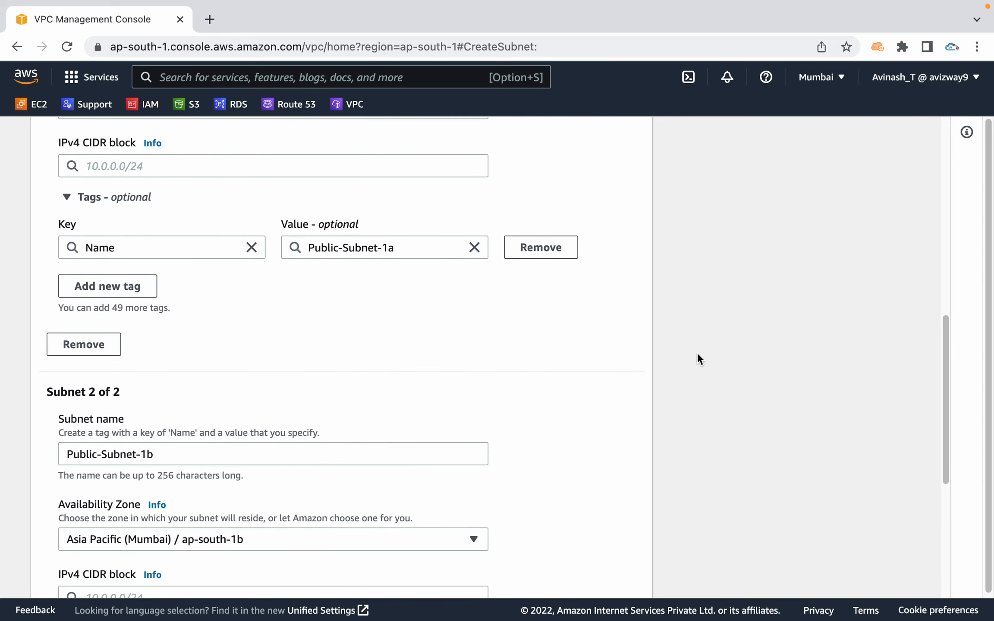
Set the IPv4 CIDR block of Public-Subnet-1a to 192.168.0.0/26.
scroll(698, 354, "up", 2)
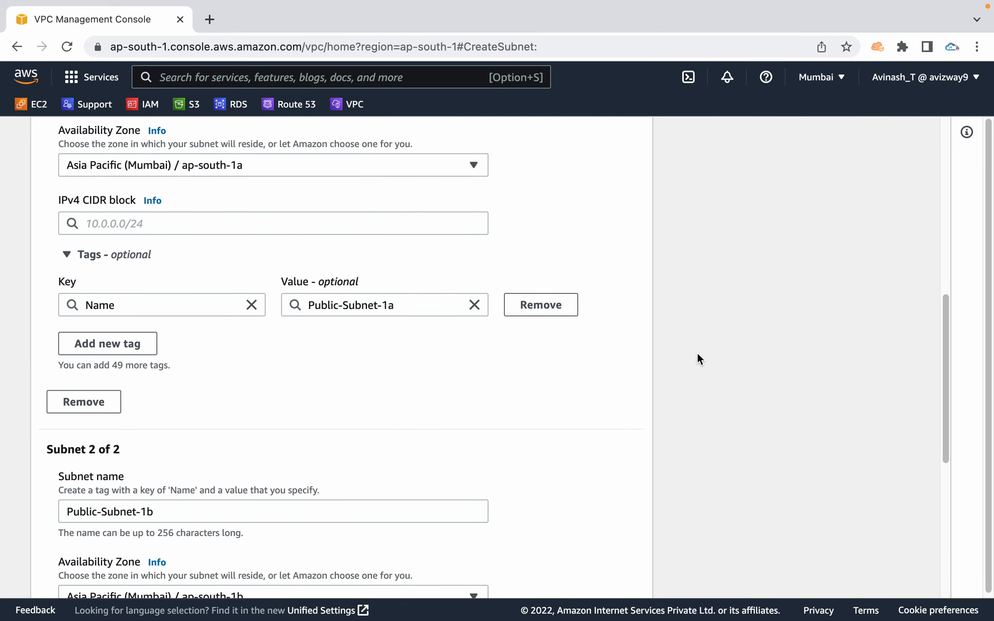
scroll(697, 359, "up", 1)
left_click(331, 256)
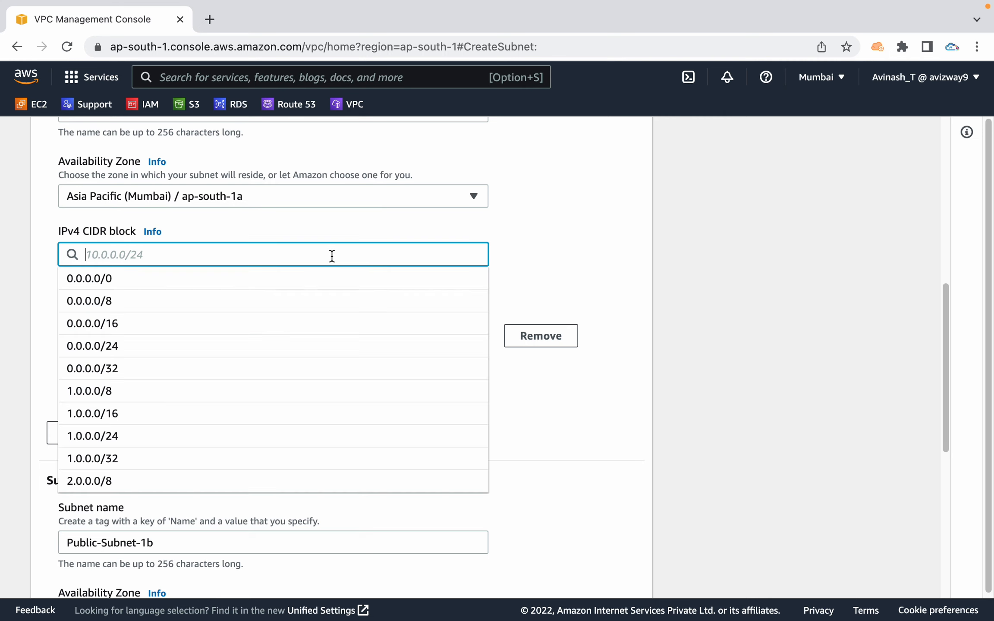
type("192")
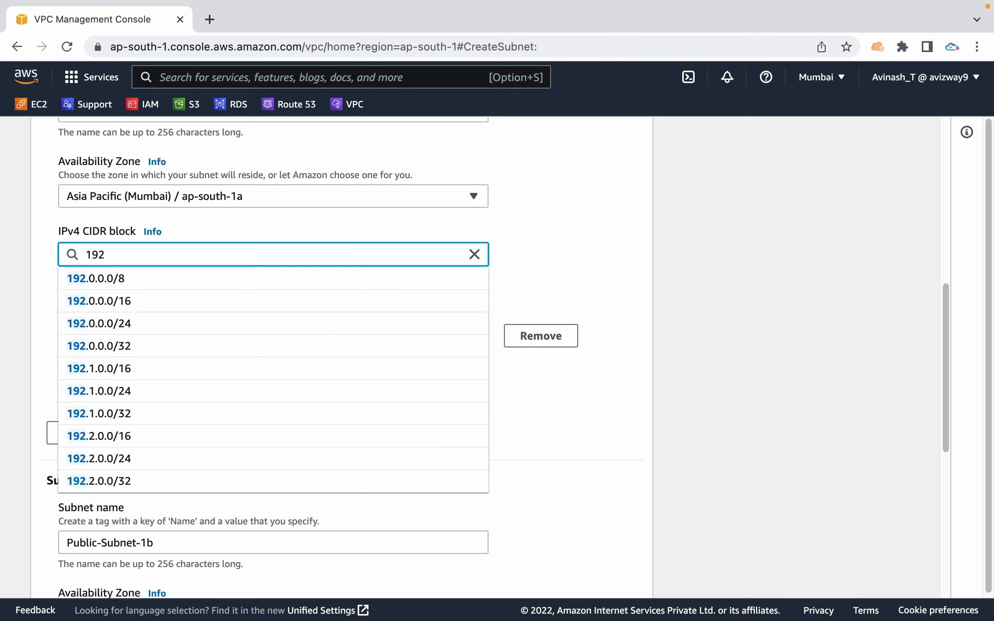
type(".168")
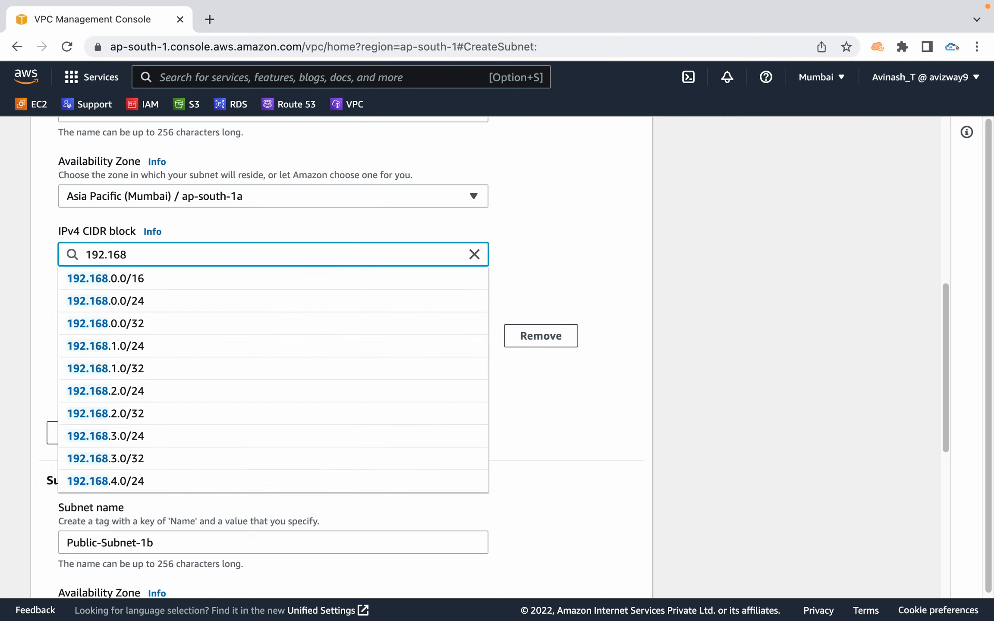
type(".0.")
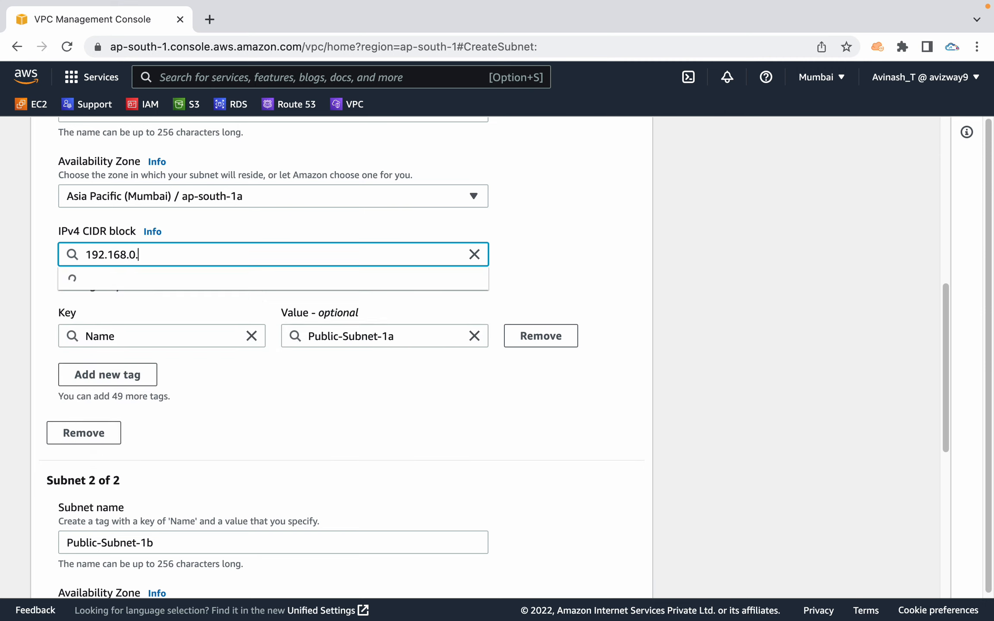
type("0")
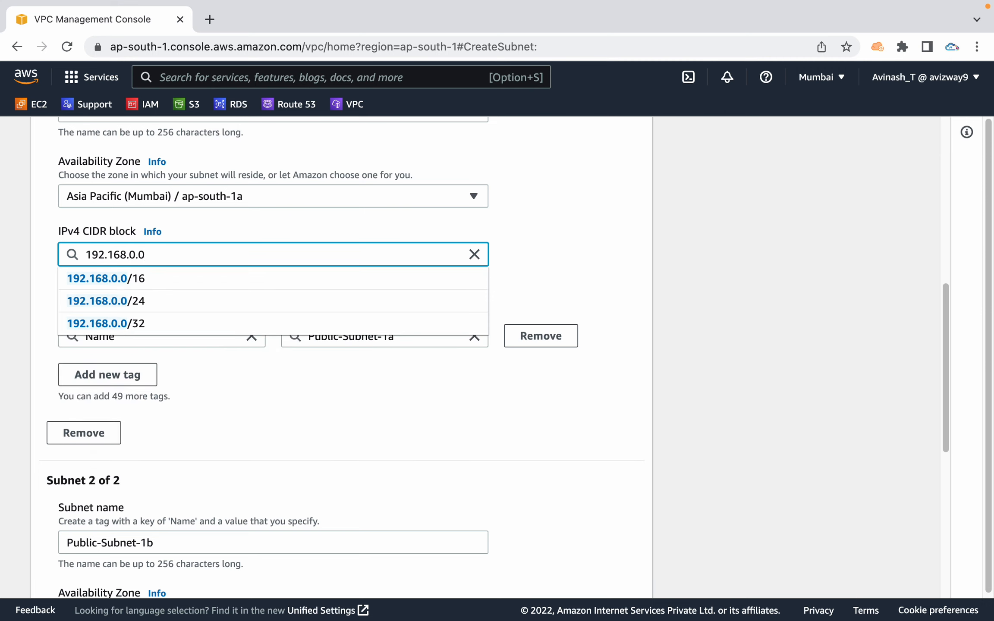
type("/26")
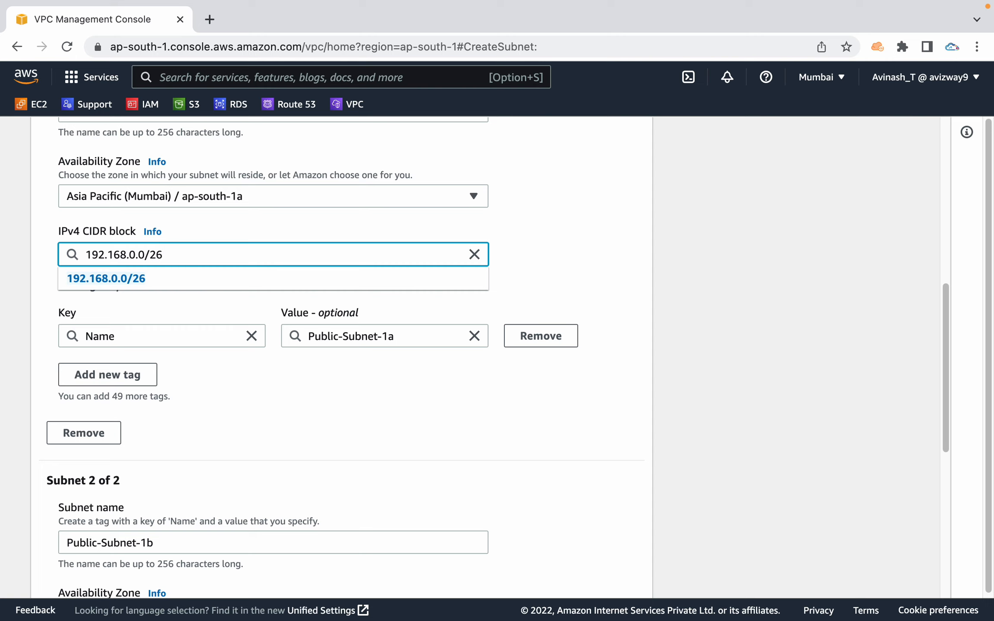
left_click(759, 279)
Set the IPv4 CIDR block of Public-Subnet-1b to 192.168.0.64/26.
scroll(759, 279, "down", 6)
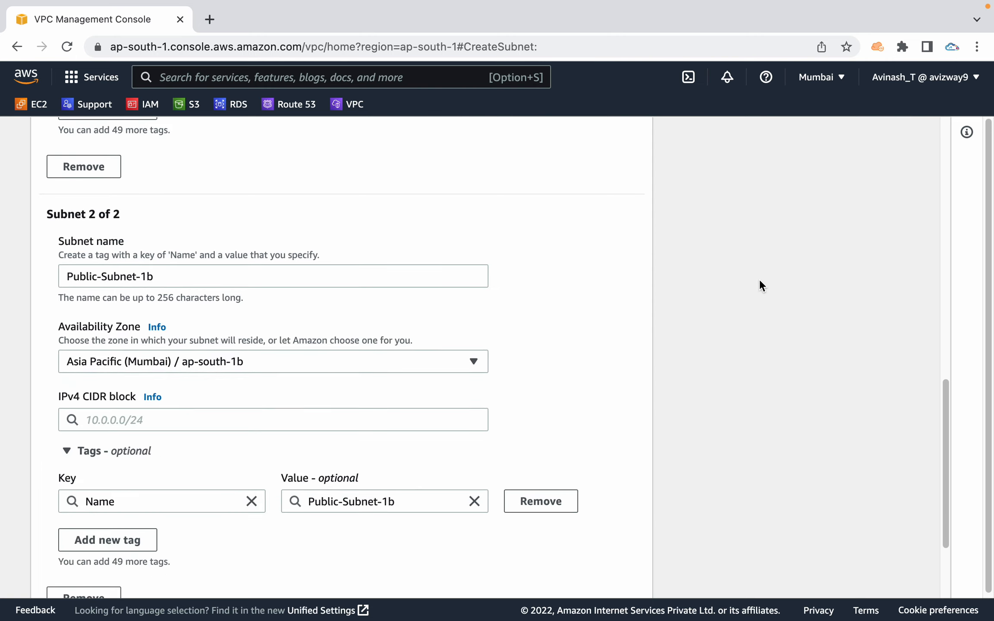
left_click(253, 420)
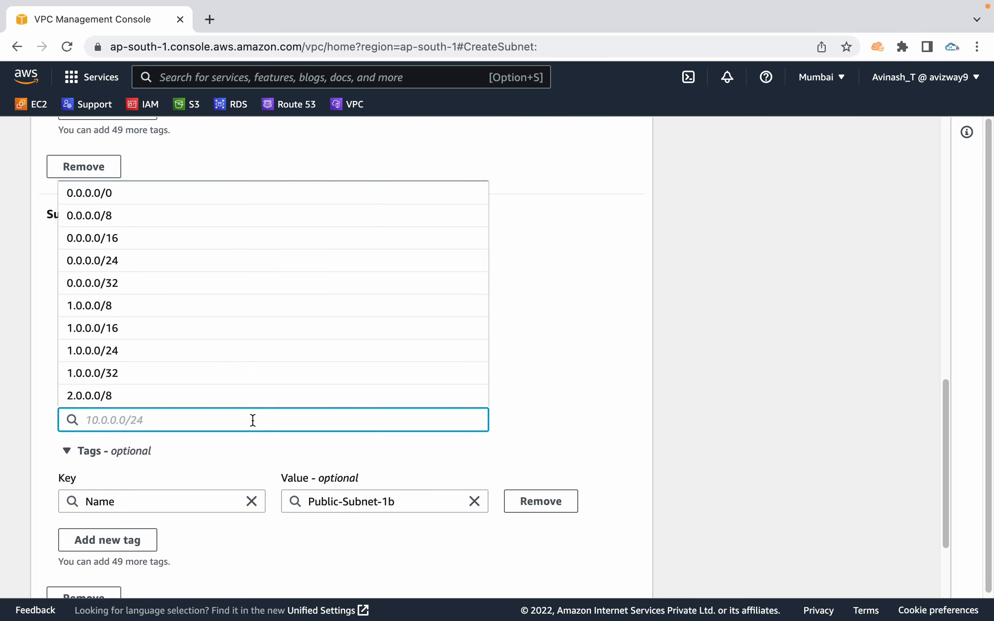
type("192.16")
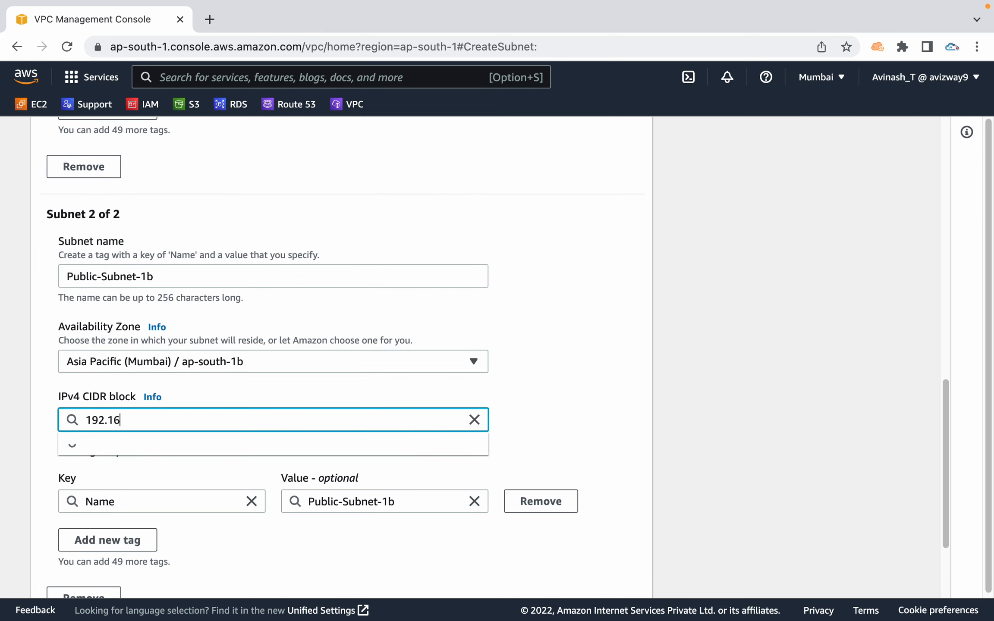
type("8.0.64")
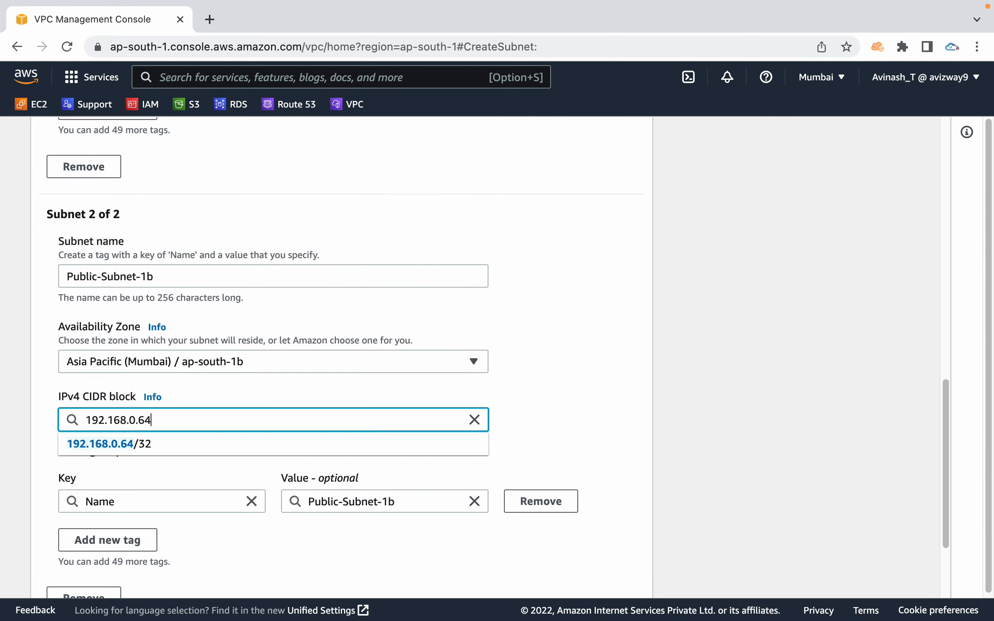
type("/26")
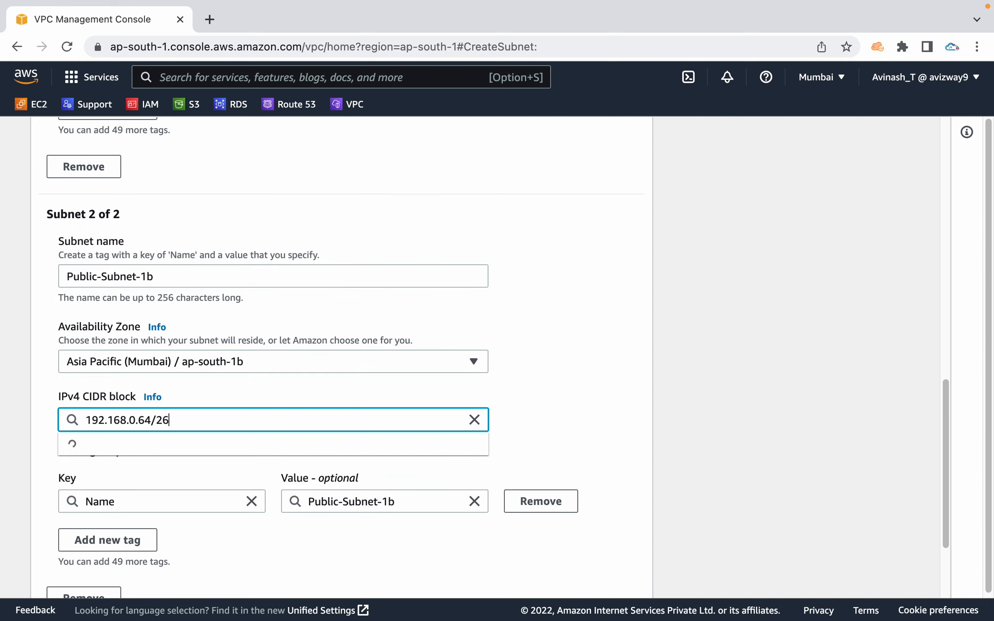
left_click(623, 386)
scroll(684, 399, "down", 3)
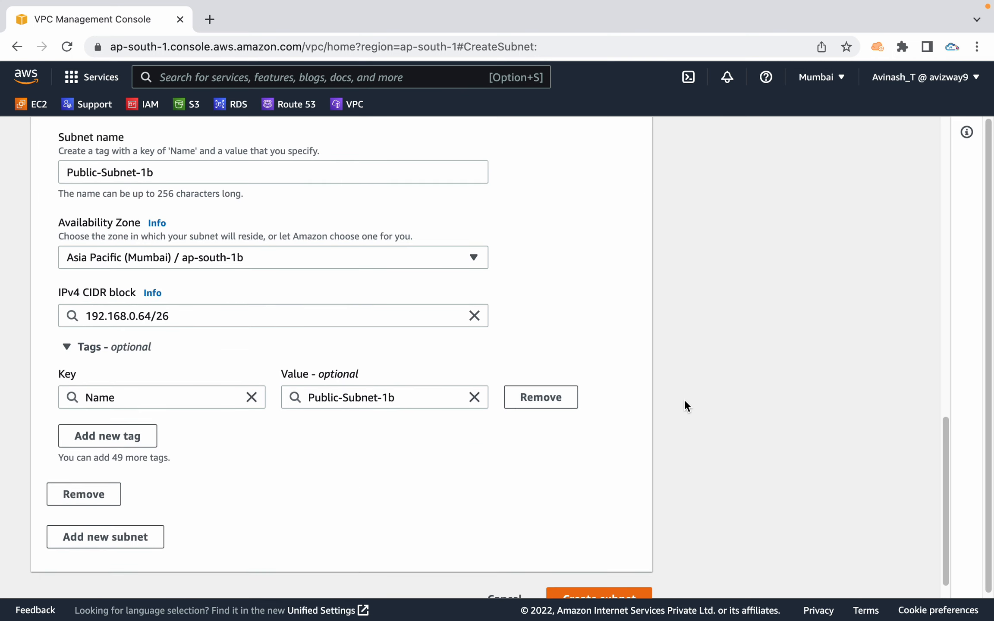
Search the web for a visual subnet calculator in a new browser tab and open the davidc.net Visual Subnet Calculator.
left_click(211, 20)
type("visu")
key("Return")
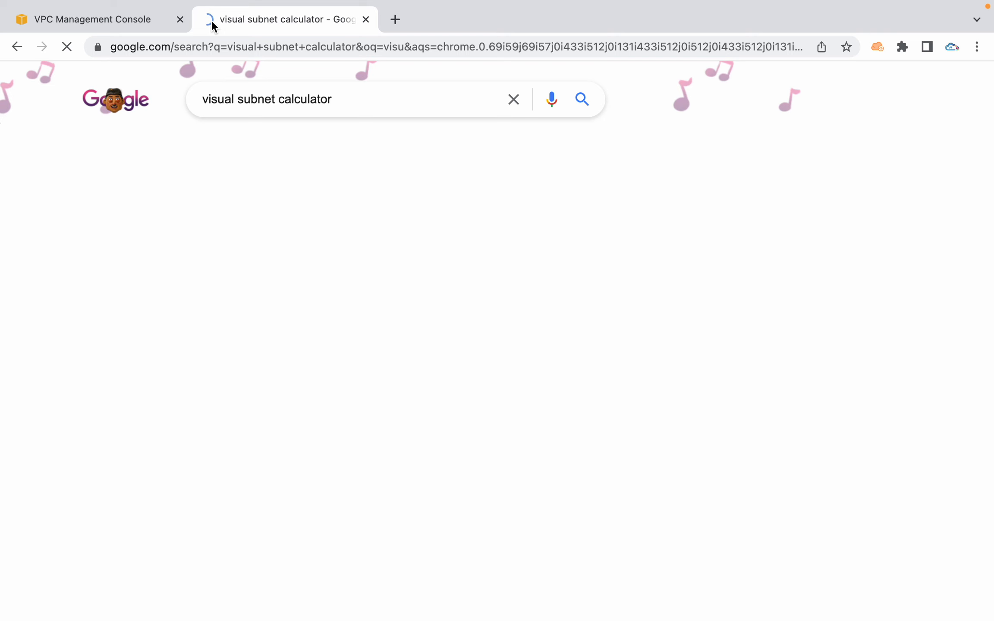
left_click(155, 230)
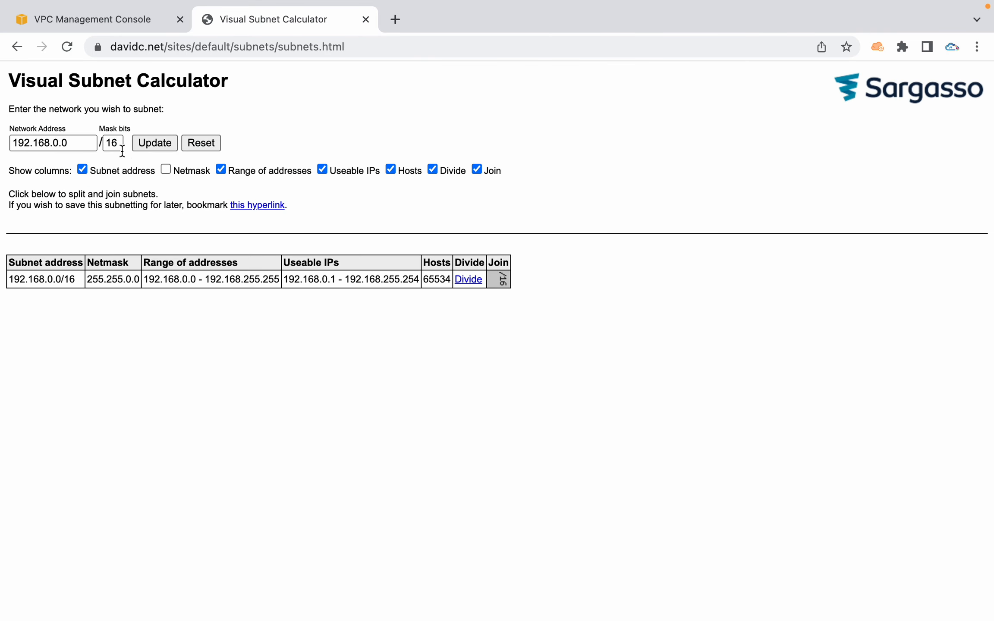
Set the calculator's network to 192.168.0.0/24, divide it into four /26 subnets, and check the host count per subnet.
left_click_drag(123, 146, 104, 143)
type("24")
left_click(147, 143)
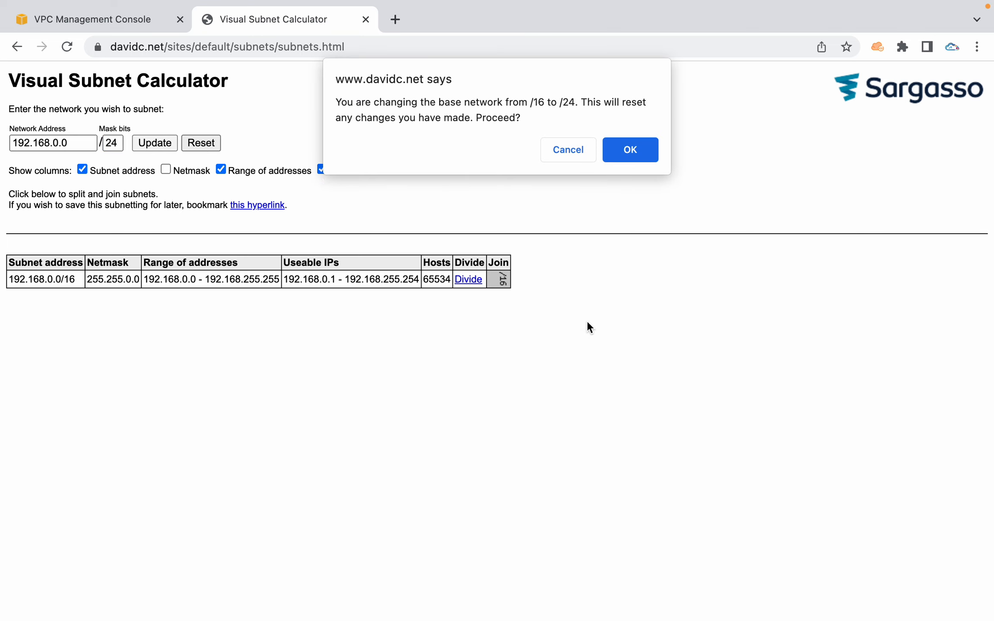
left_click(615, 152)
left_click(455, 286)
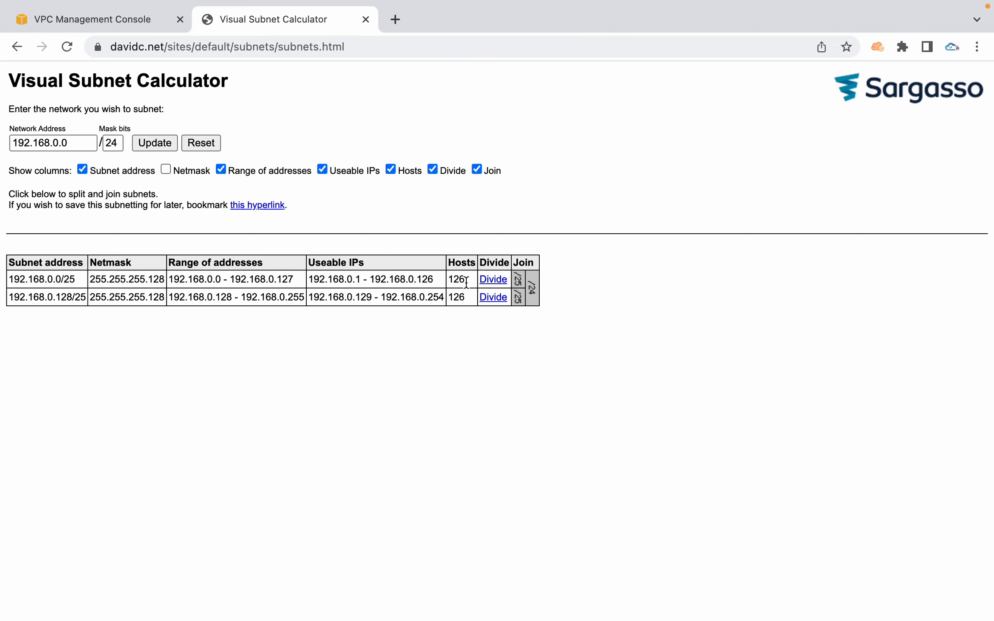
left_click(492, 284)
left_click(493, 317)
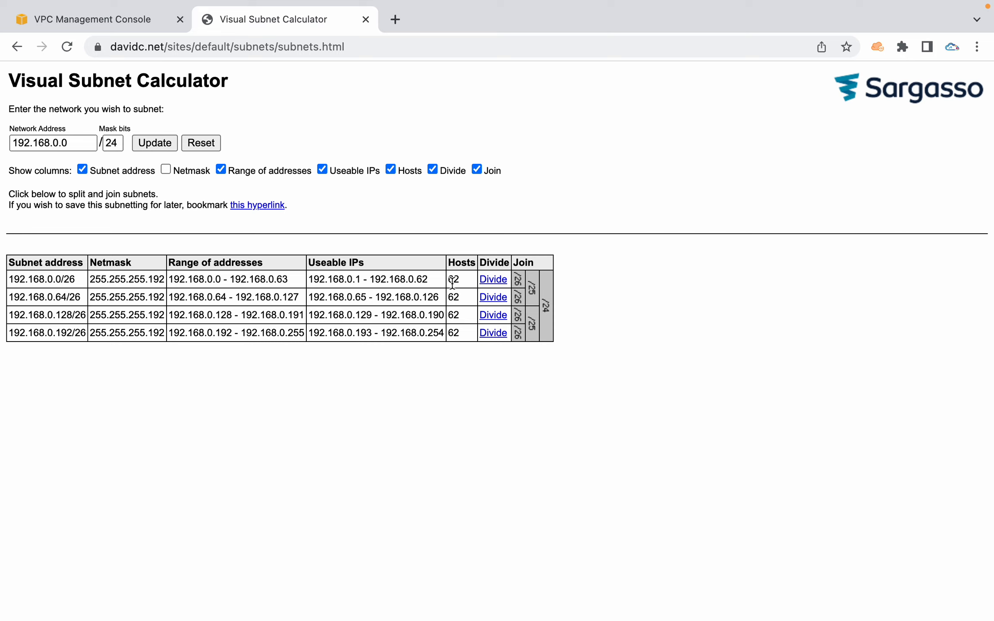
double_click(453, 280)
Return to the VPC Management Console and add two more blank subnets to the form, making four.
left_click(78, 21)
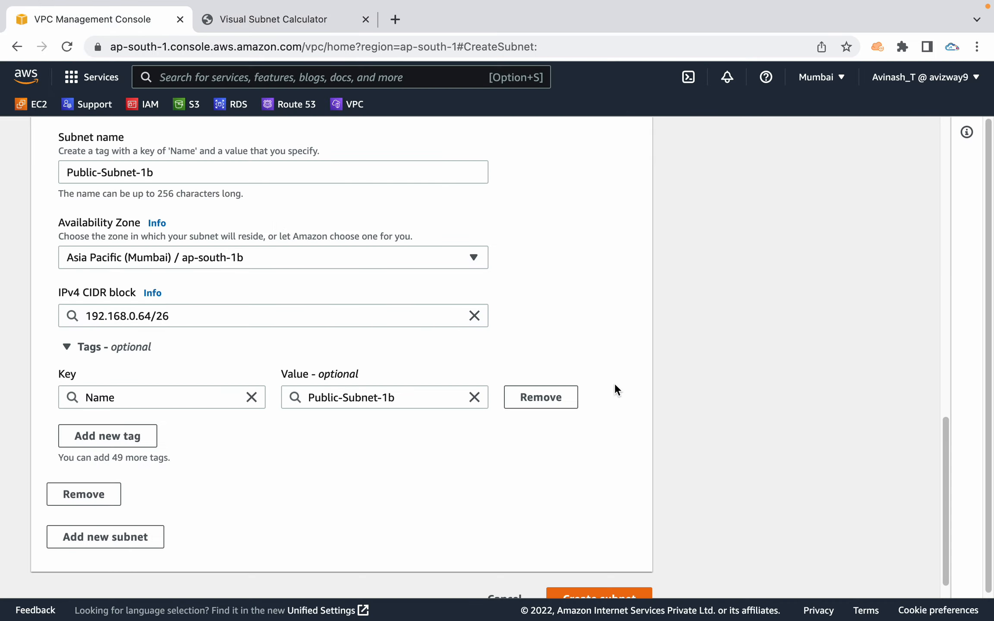
scroll(690, 383, "down", 1)
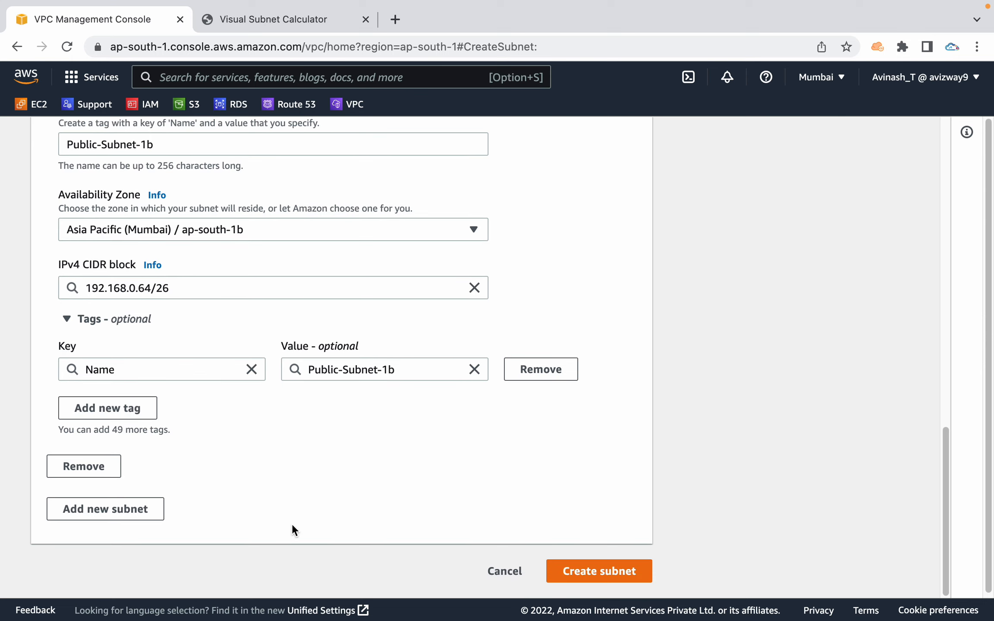
left_click(122, 516)
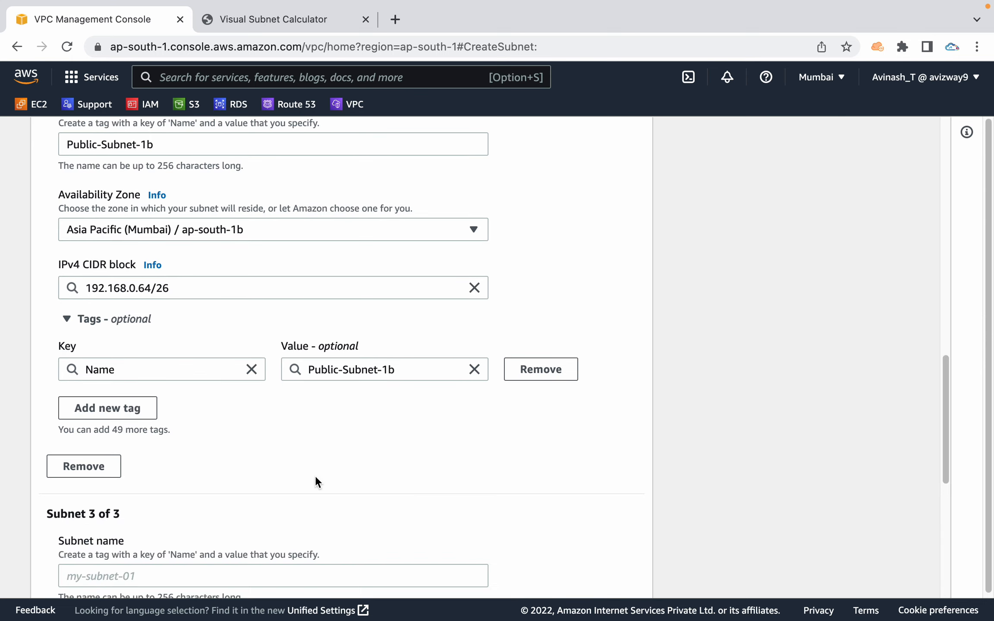
scroll(316, 476, "down", 5)
scroll(306, 463, "down", 5)
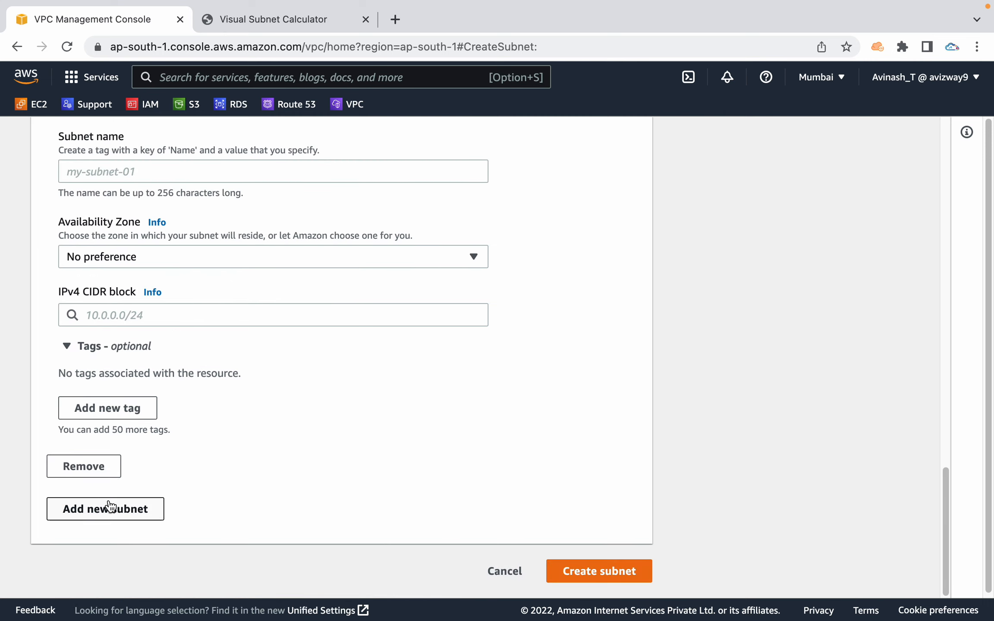
left_click(106, 508)
Assign the third subnet to the ap-south-1a availability zone and the fourth subnet to ap-south-1b.
scroll(482, 264, "up", 4)
scroll(482, 267, "down", 3)
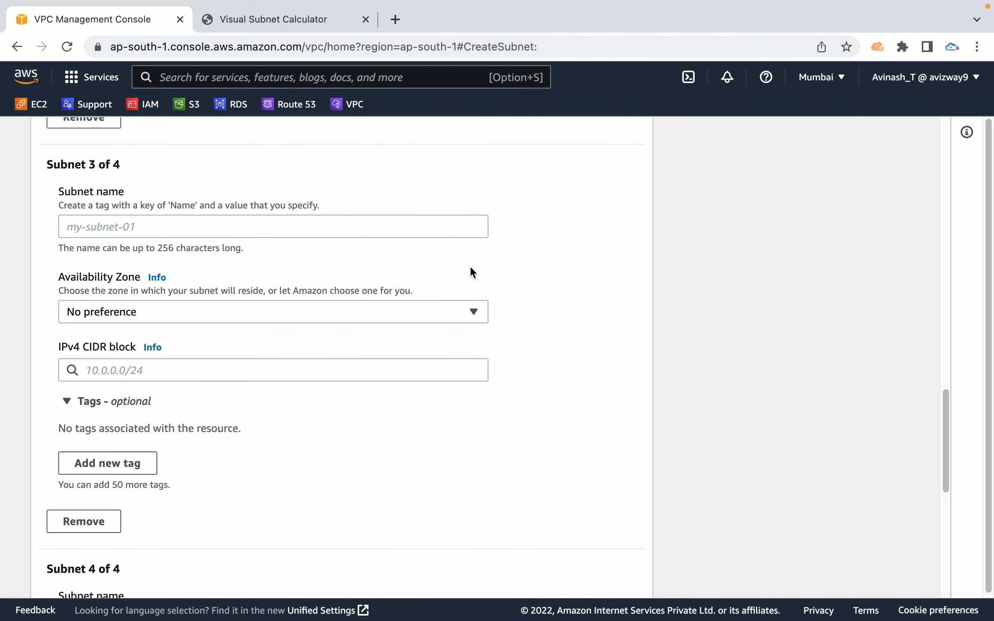
left_click(299, 318)
left_click(251, 380)
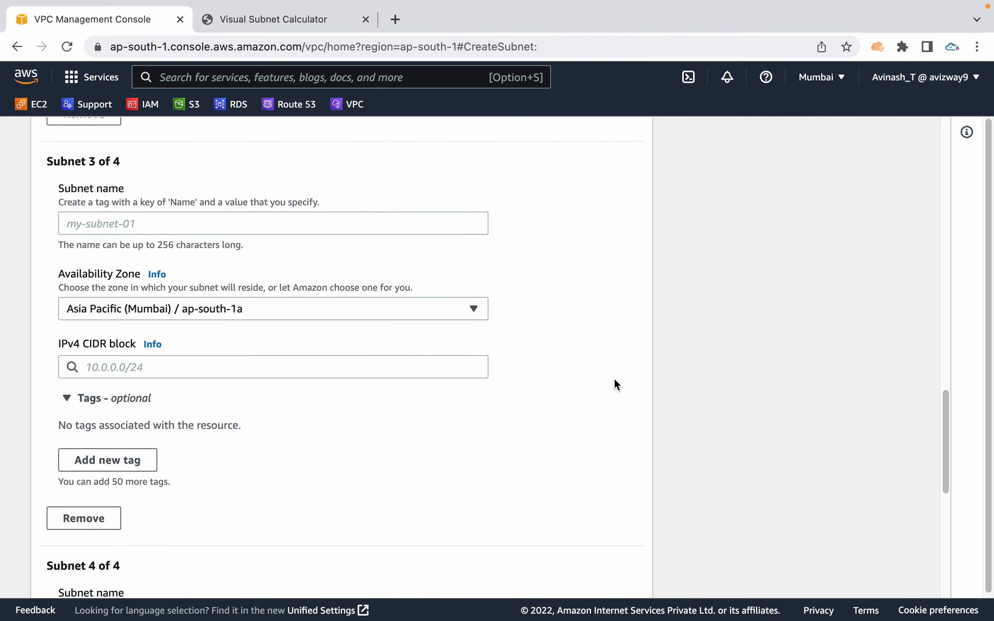
scroll(615, 378, "down", 5)
scroll(614, 379, "down", 3)
left_click(408, 413)
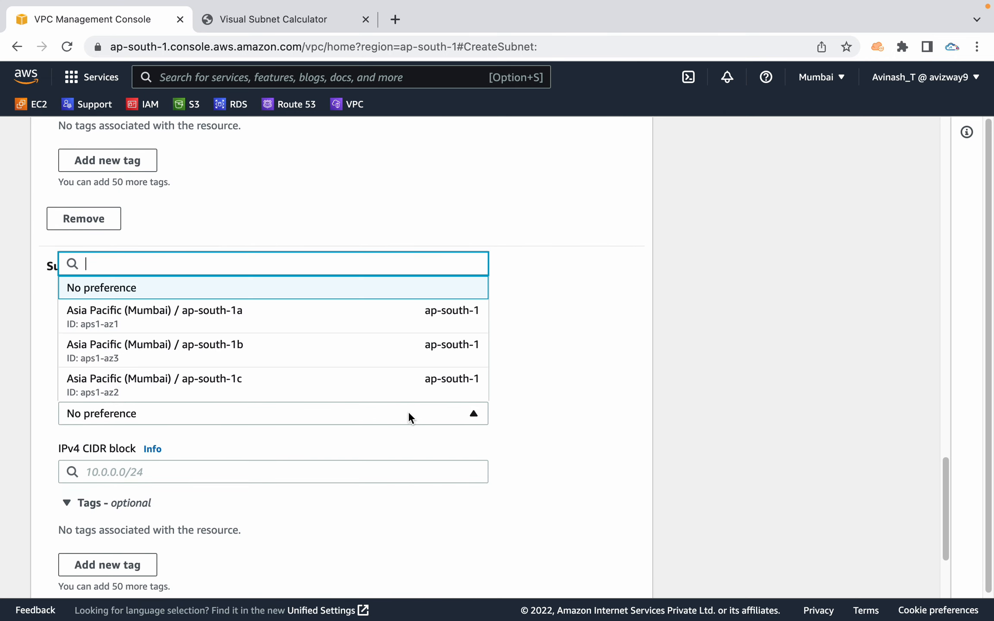
left_click(255, 365)
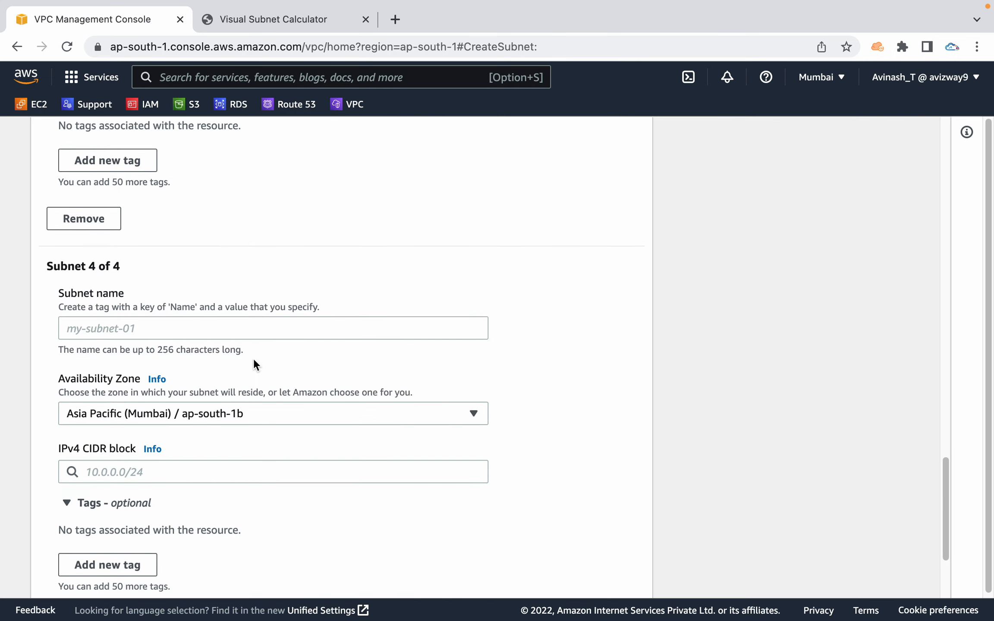
Name the third subnet Private-Subnet-1a by adapting the first subnet's name.
scroll(615, 308, "up", 5)
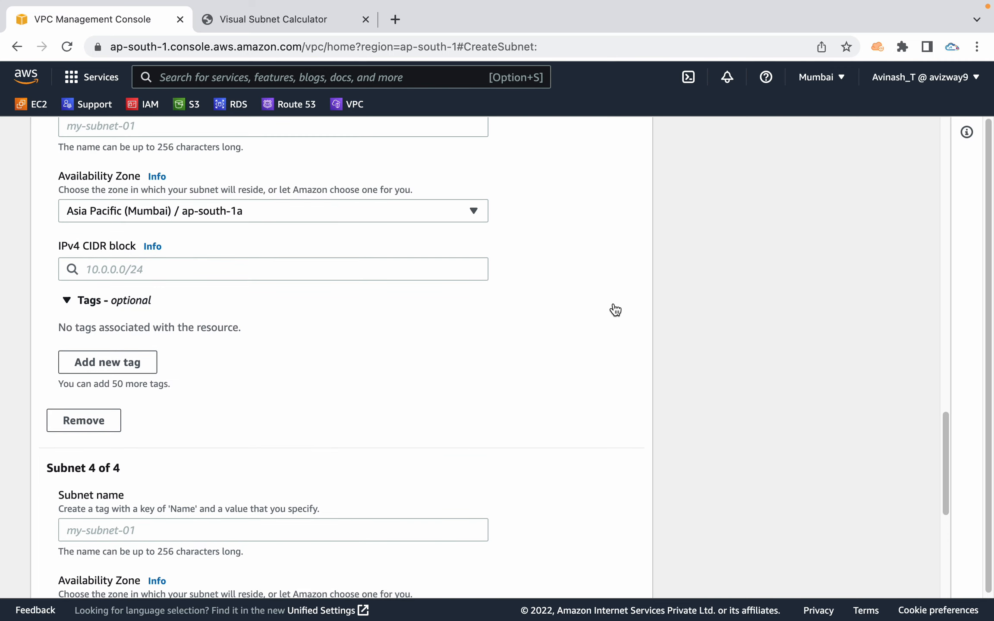
scroll(615, 310, "up", 4)
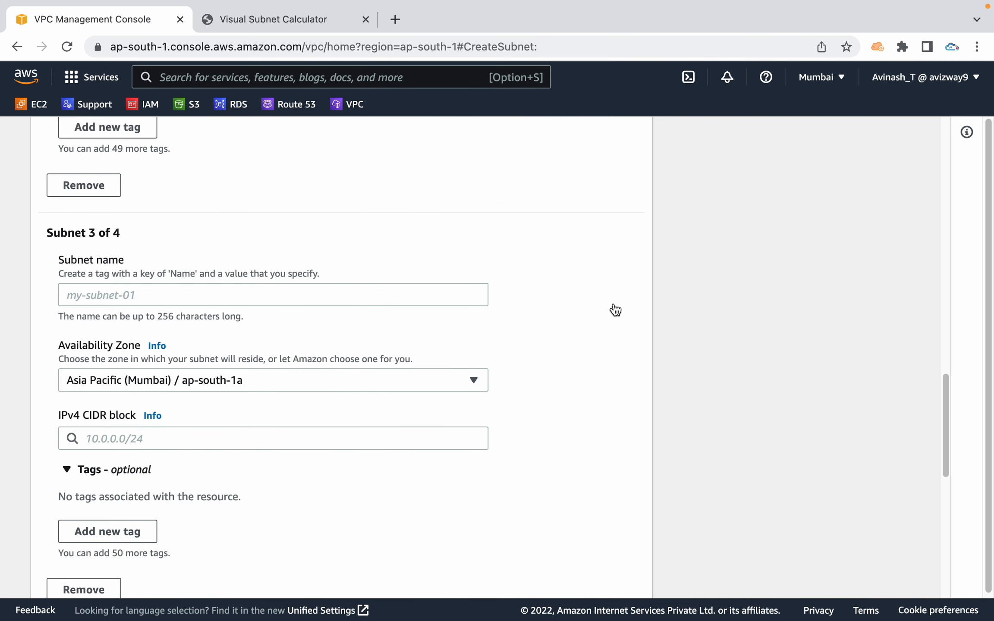
left_click(288, 307)
type("Public-Subnet-1a")
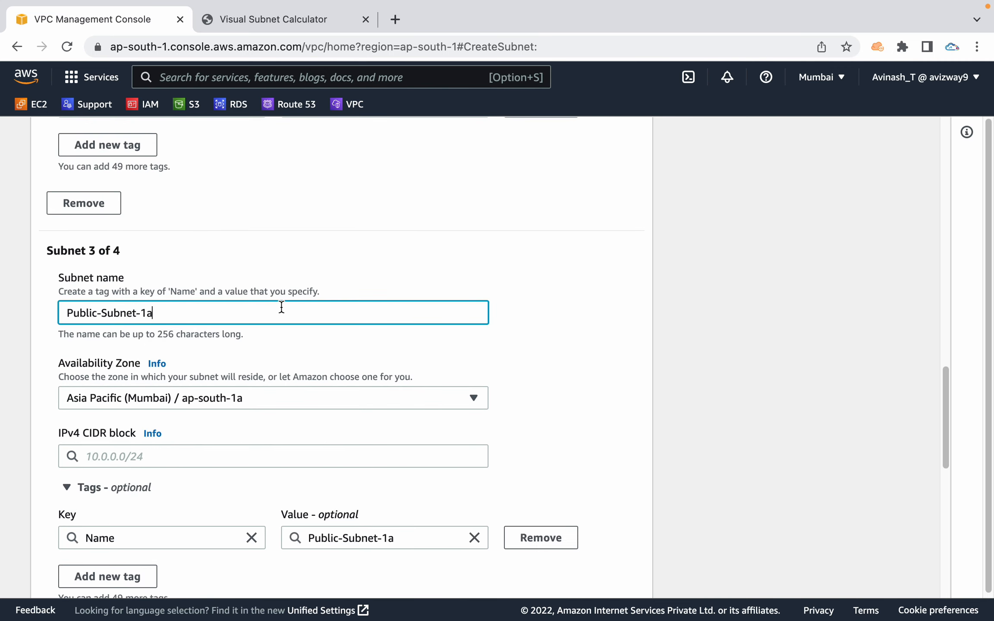
left_click(98, 313)
key("BackSpace")
key("BackSpace")
key("BackSpace")
key("BackSpace")
key("BackSpace")
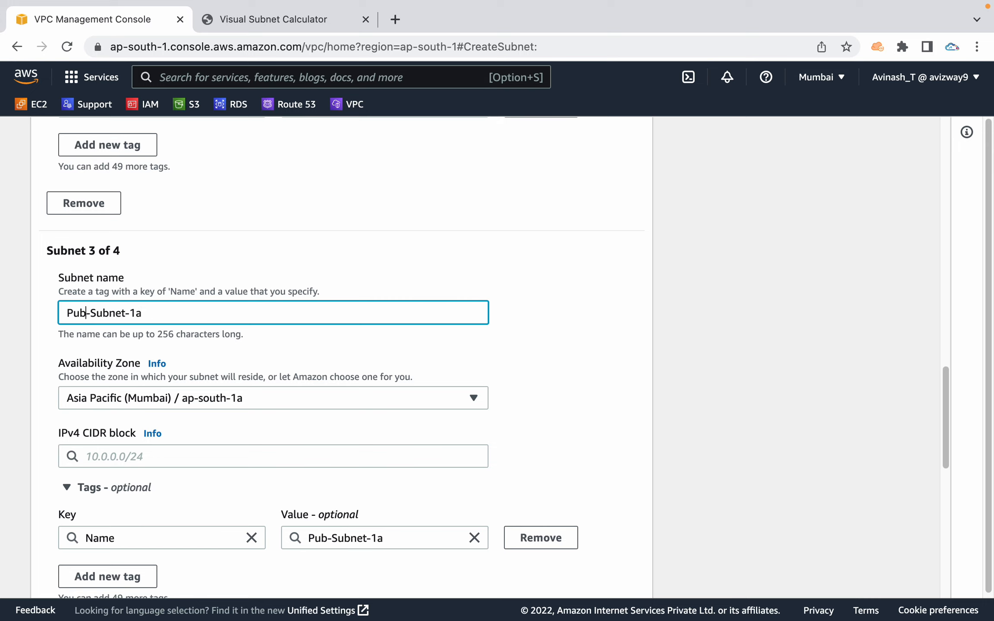
type("rivate")
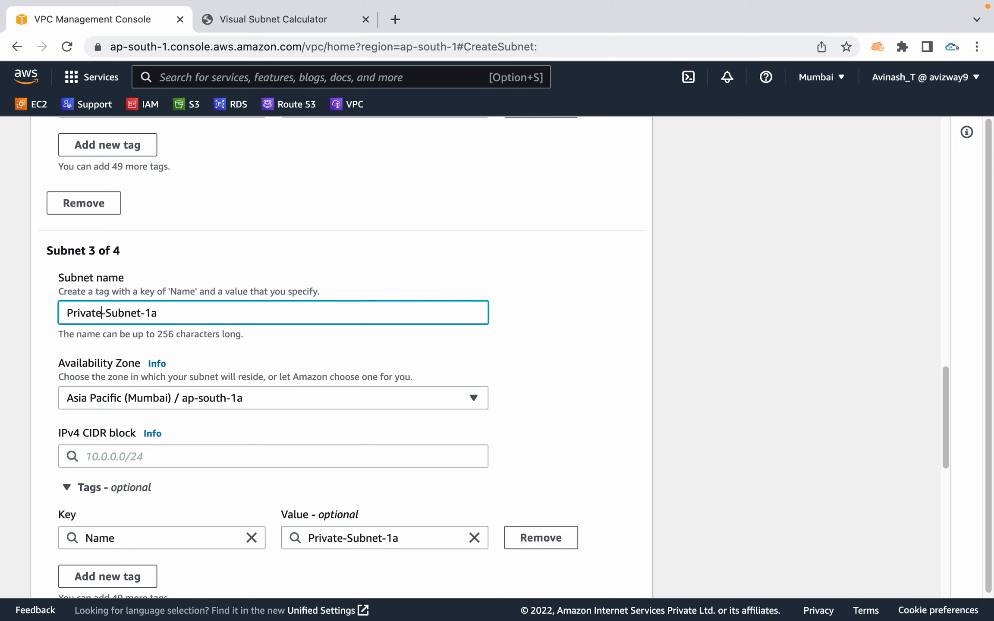
Set the third subnet's IPv4 CIDR block to 192.168.0.128/26.
scroll(564, 351, "down", 2)
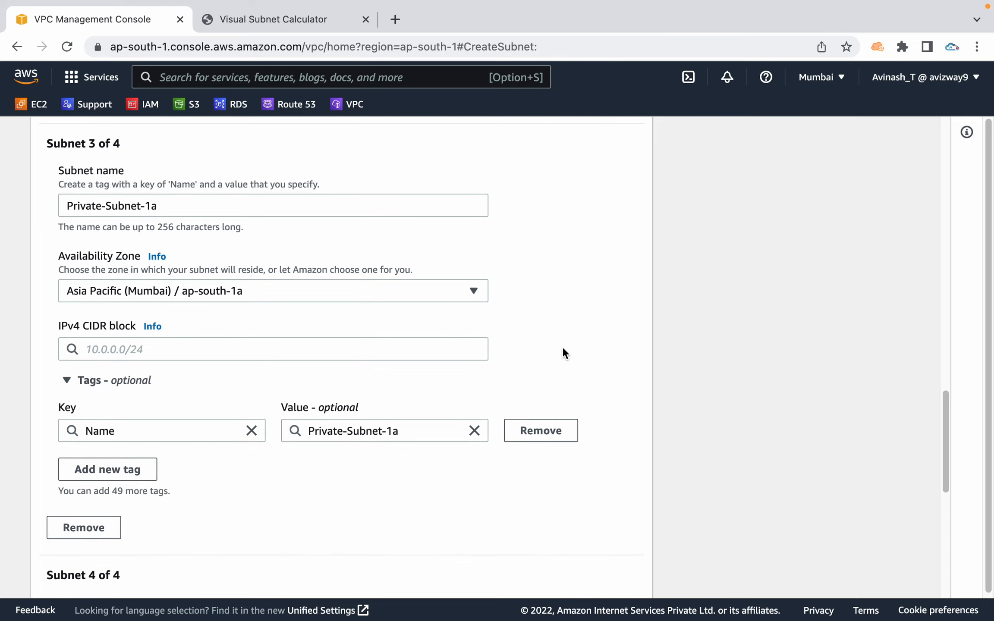
left_click(438, 349)
type("192")
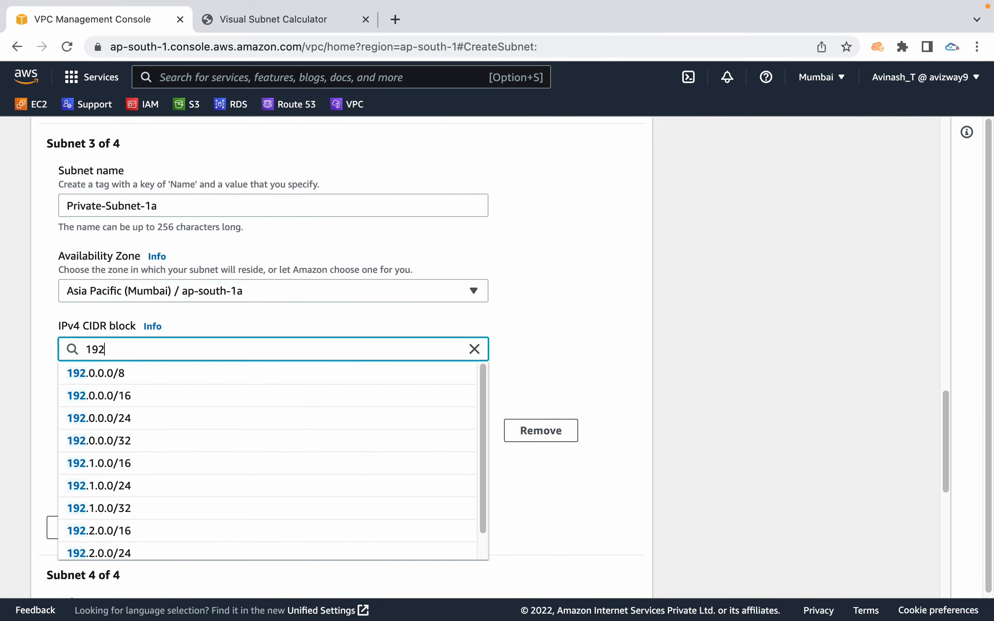
type(".168")
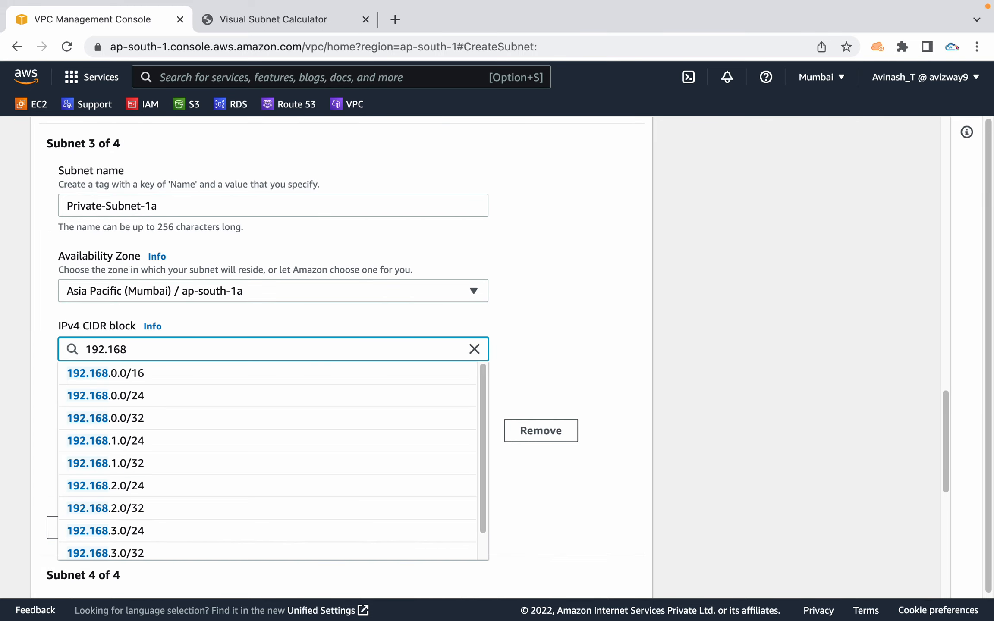
type(".0.12")
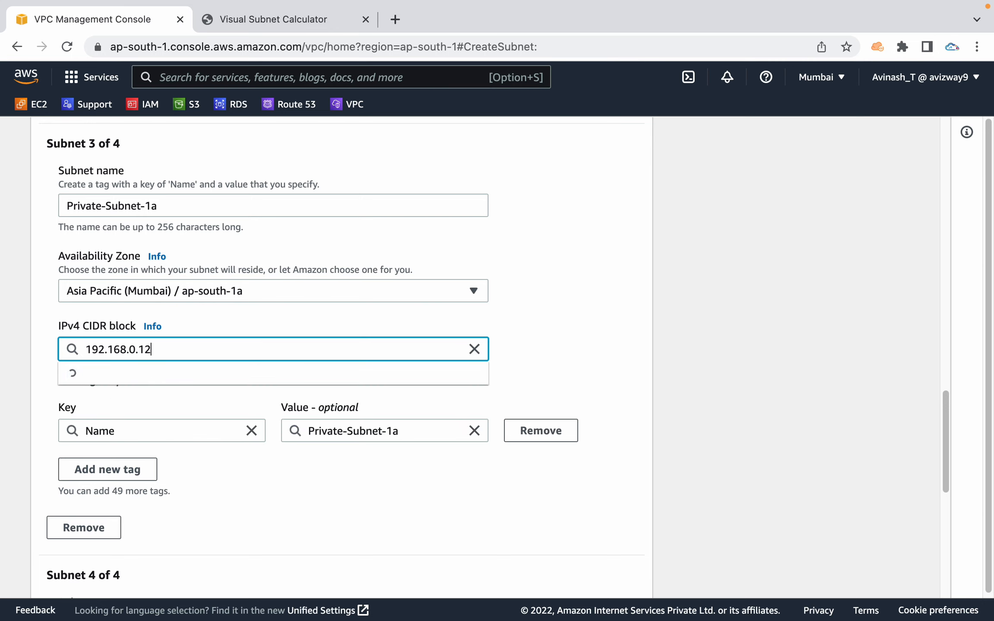
type("8/26")
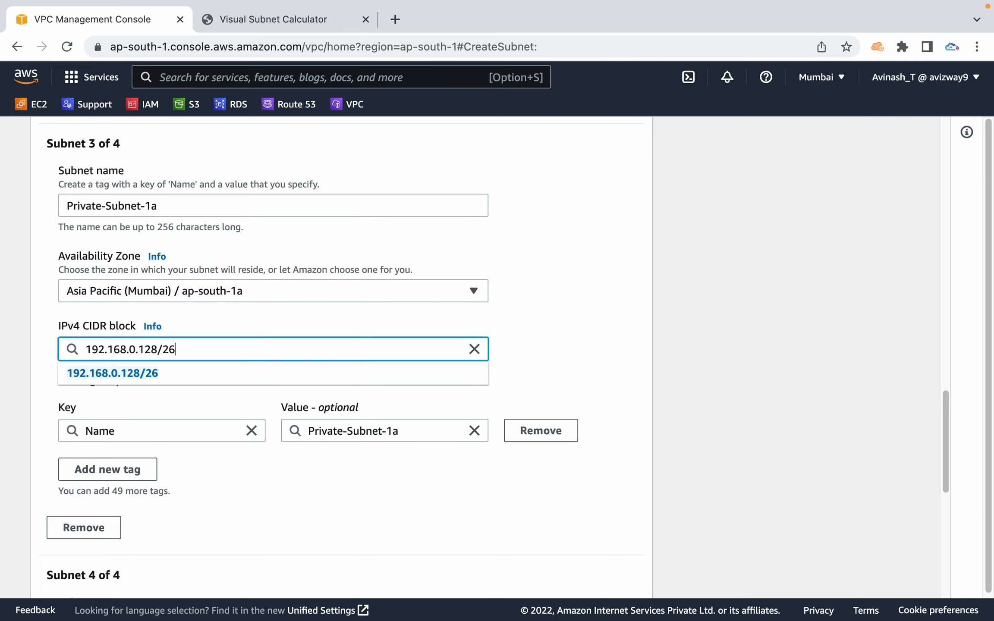
Name the fourth subnet Private-Subnet-1b by copying and adapting the third subnet's name.
scroll(680, 349, "down", 10)
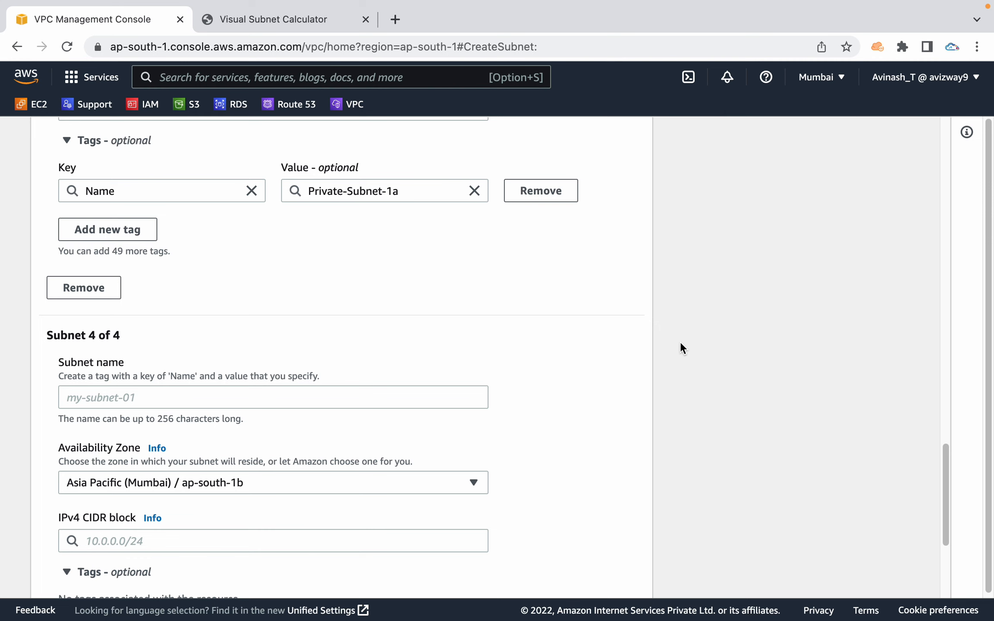
scroll(676, 349, "up", 1)
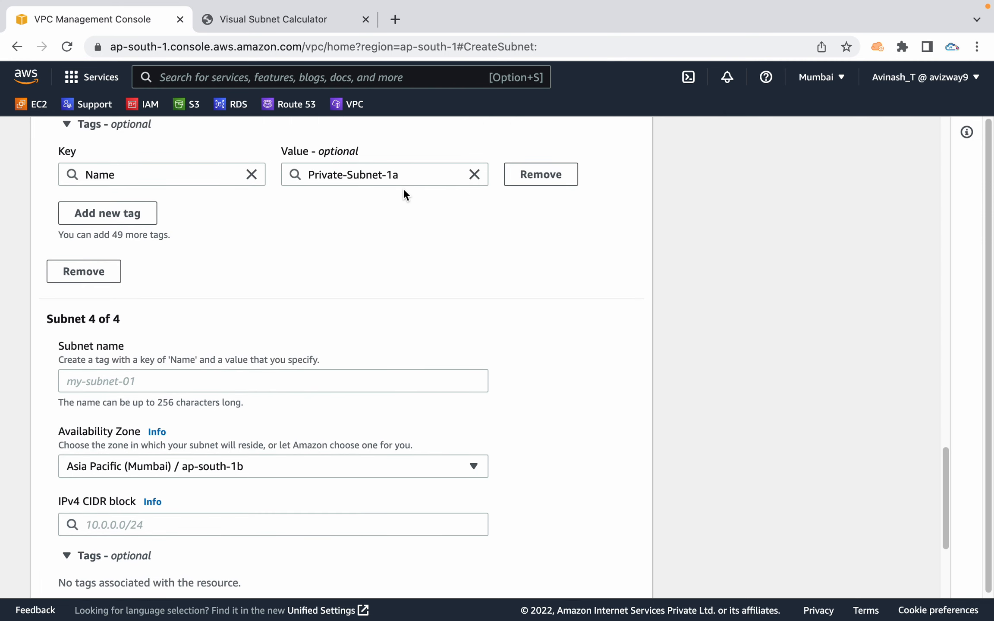
left_click(399, 175)
left_click_drag(400, 175, 277, 152)
key("super+c")
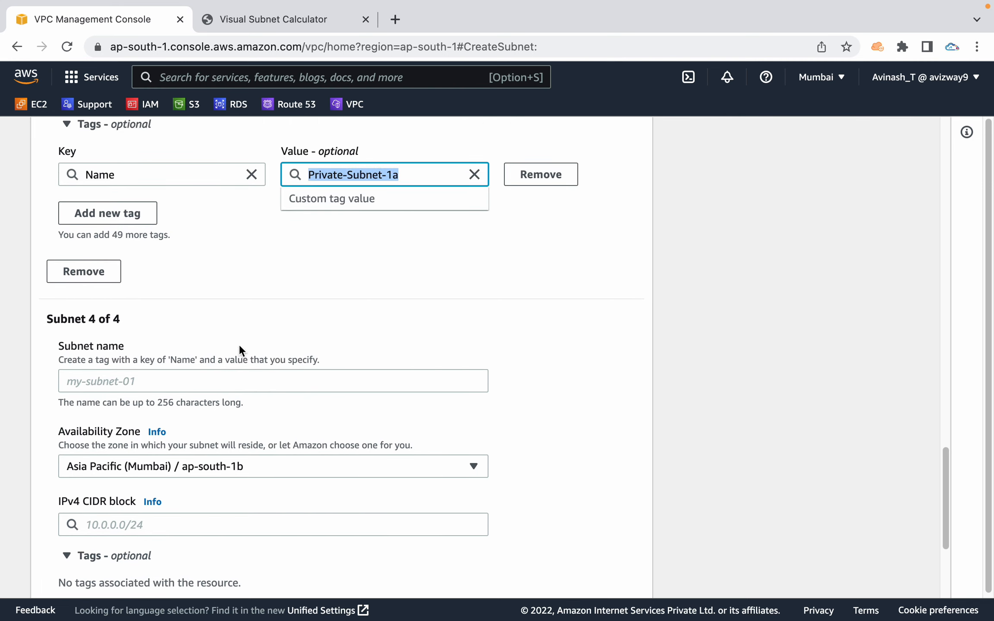
left_click(217, 379)
key("super+v")
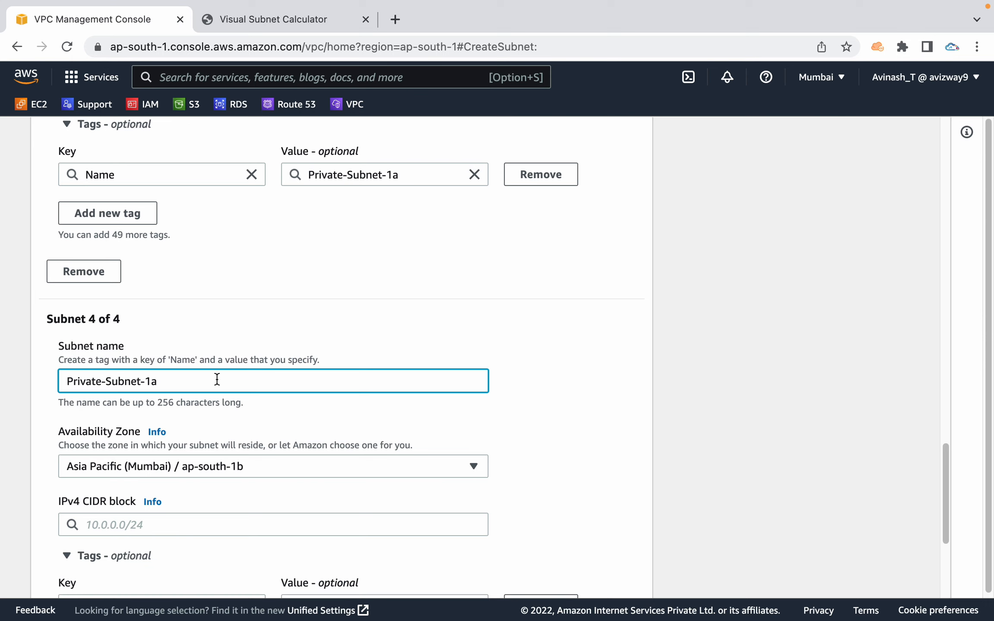
key("BackSpace")
type("b")
left_click(600, 435)
Set the fourth subnet's IPv4 CIDR block to 192.168.0.192/26 and create all four subnets.
scroll(601, 436, "down", 4)
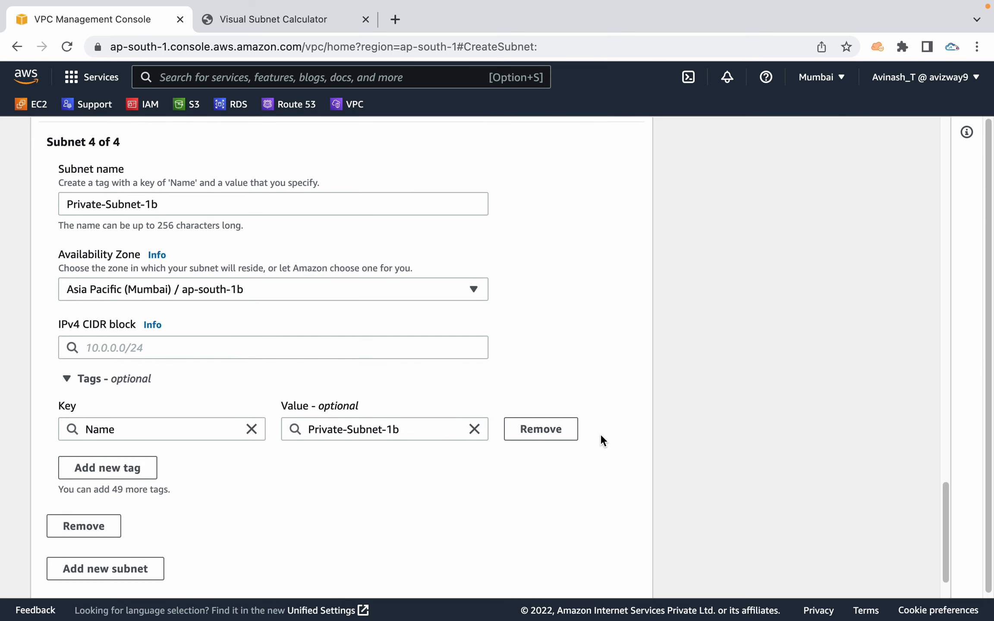
left_click(399, 349)
type("192")
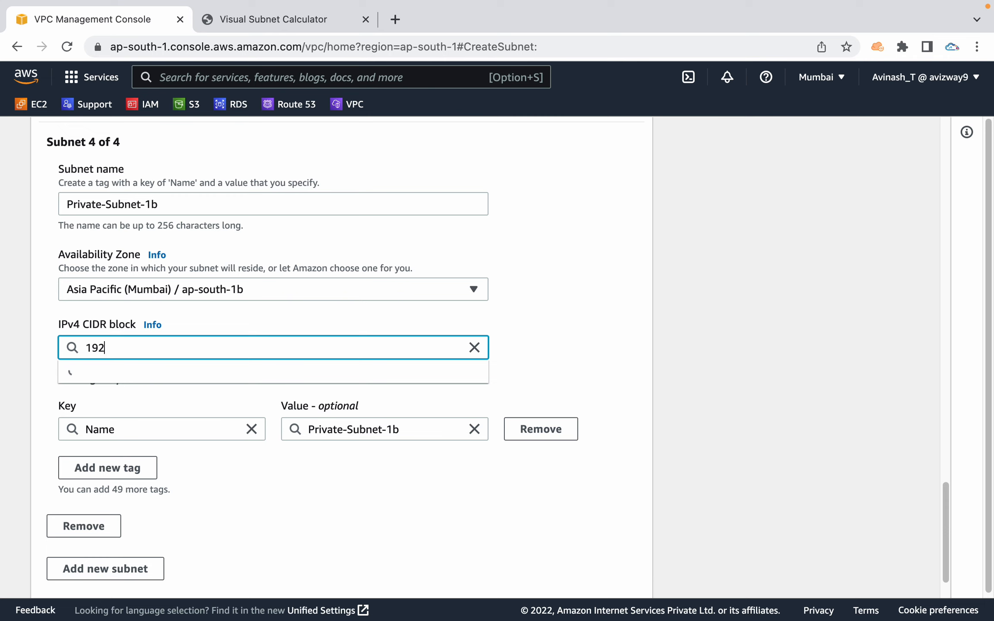
type(".168.0.19")
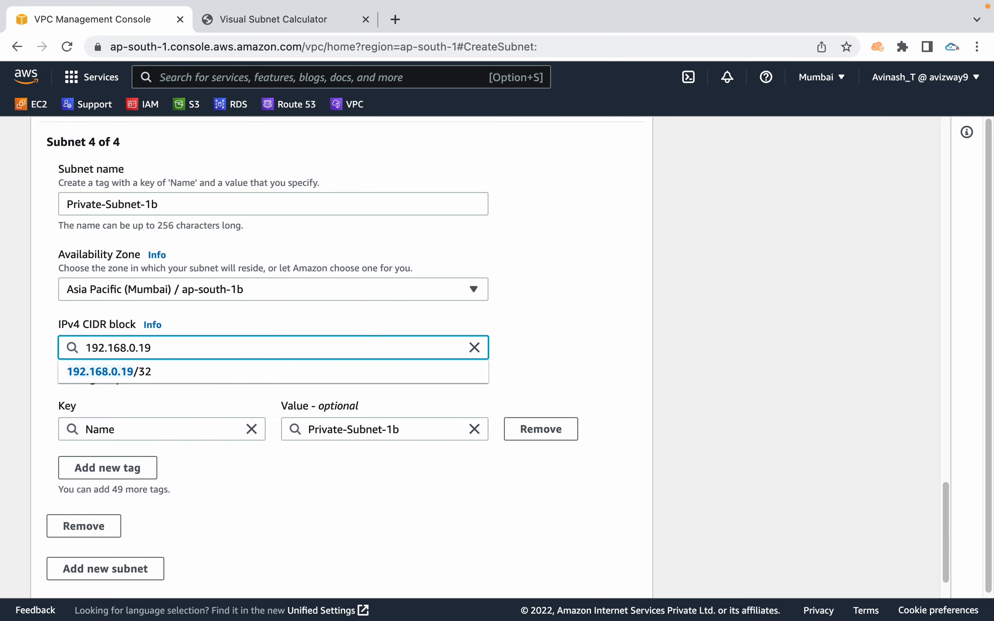
type("2/26")
left_click(763, 338)
scroll(706, 383, "down", 2)
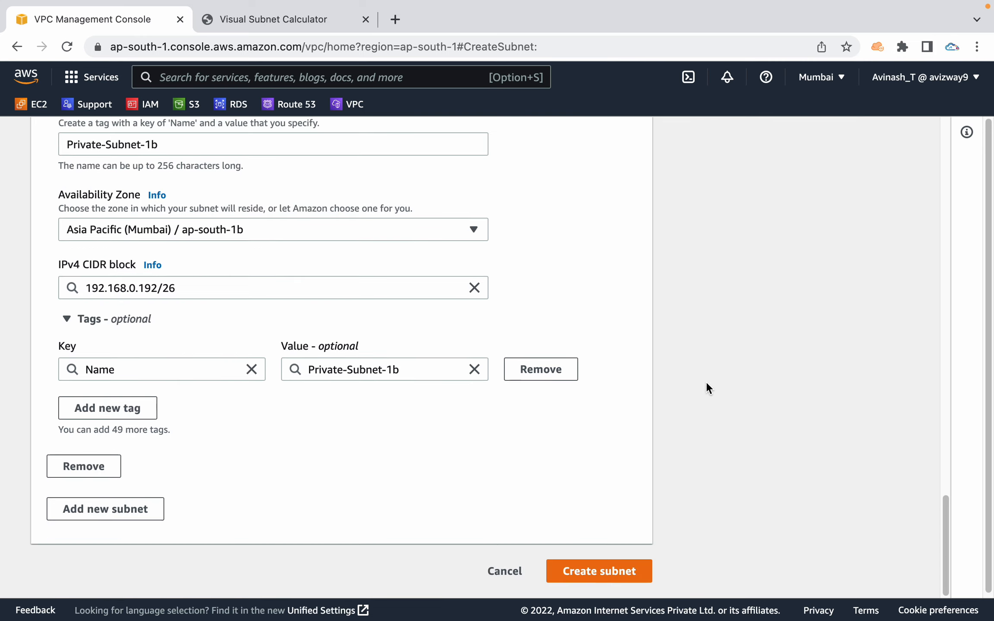
left_click(577, 571)
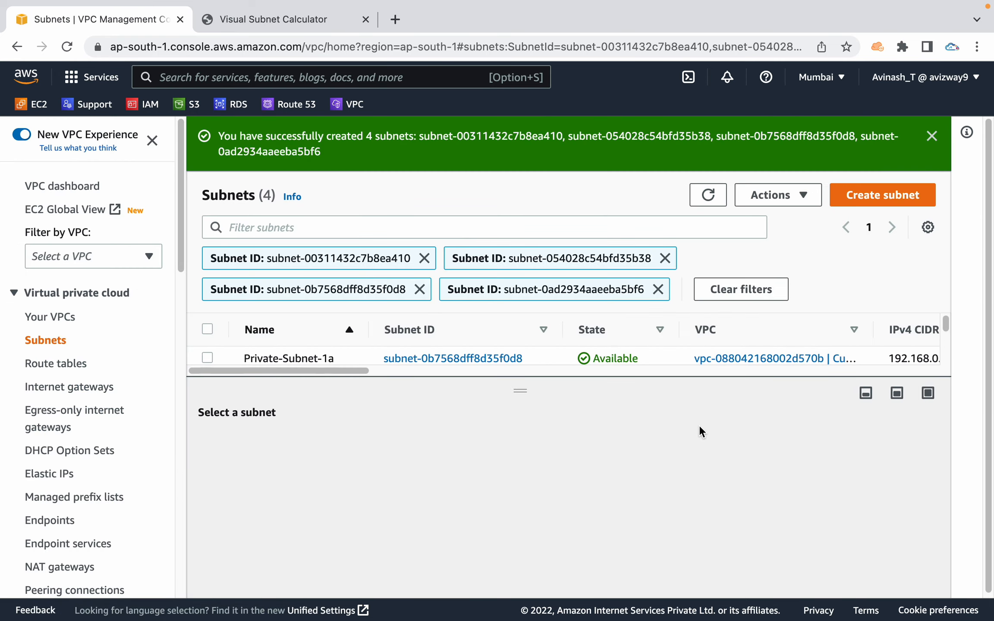
Clear the subnet ID filters, dismiss the creation notice, and review the full list of subnets.
left_click(710, 289)
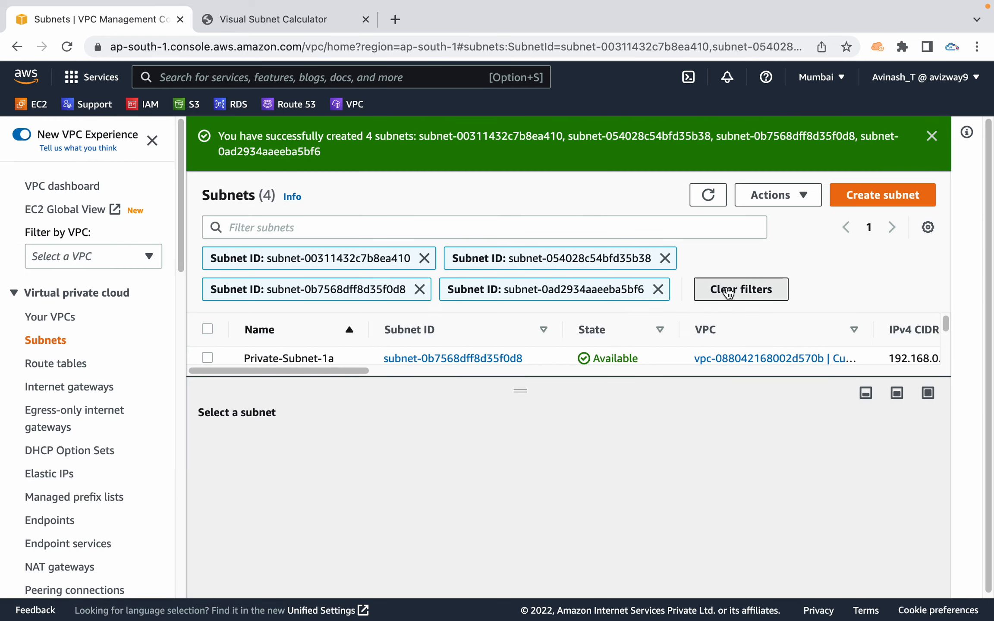
left_click(931, 136)
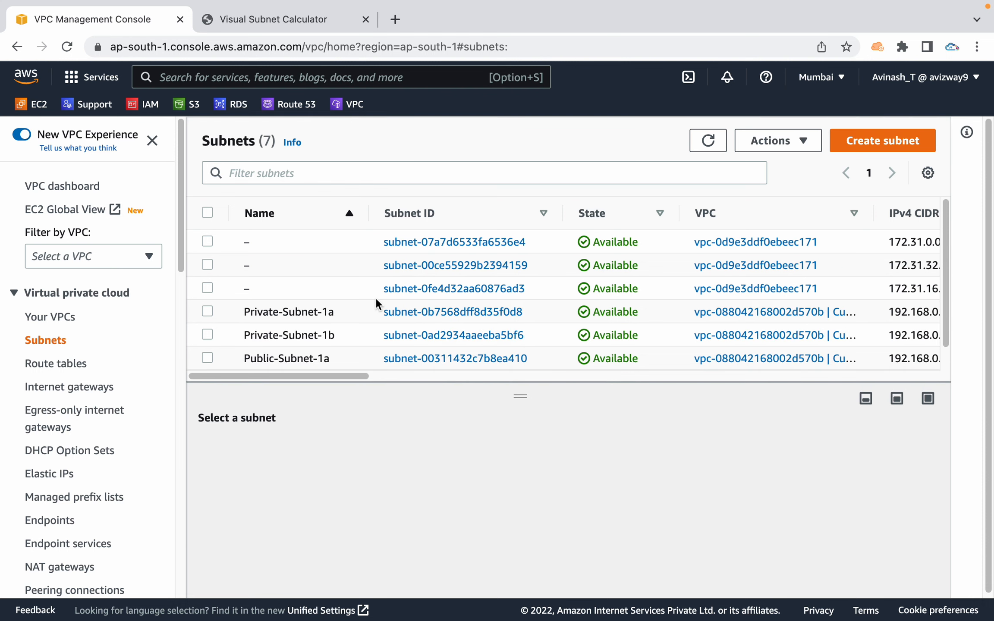
scroll(369, 298, "down", 1)
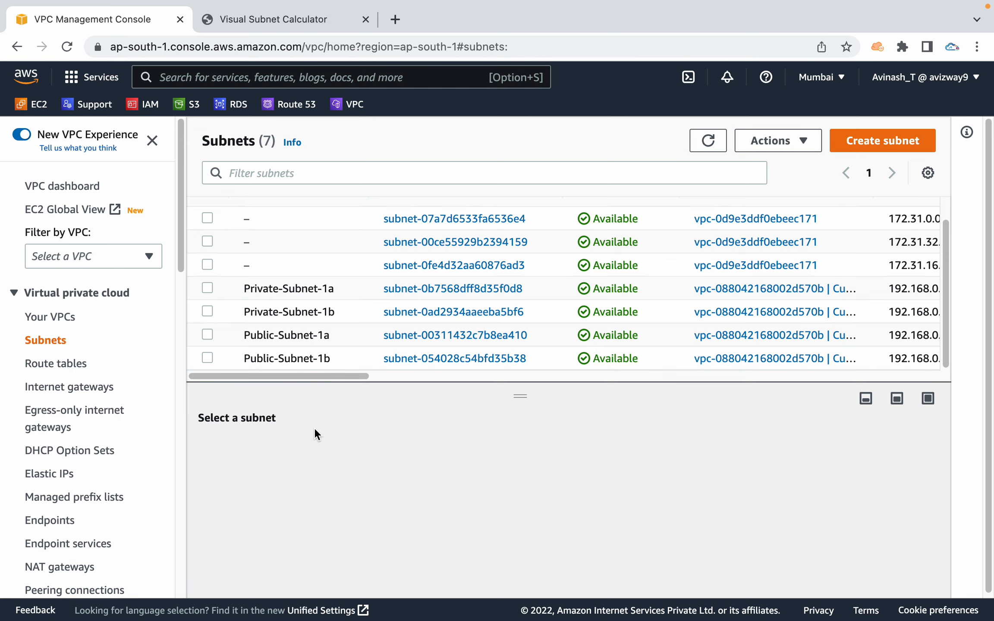
scroll(315, 434, "down", 1)
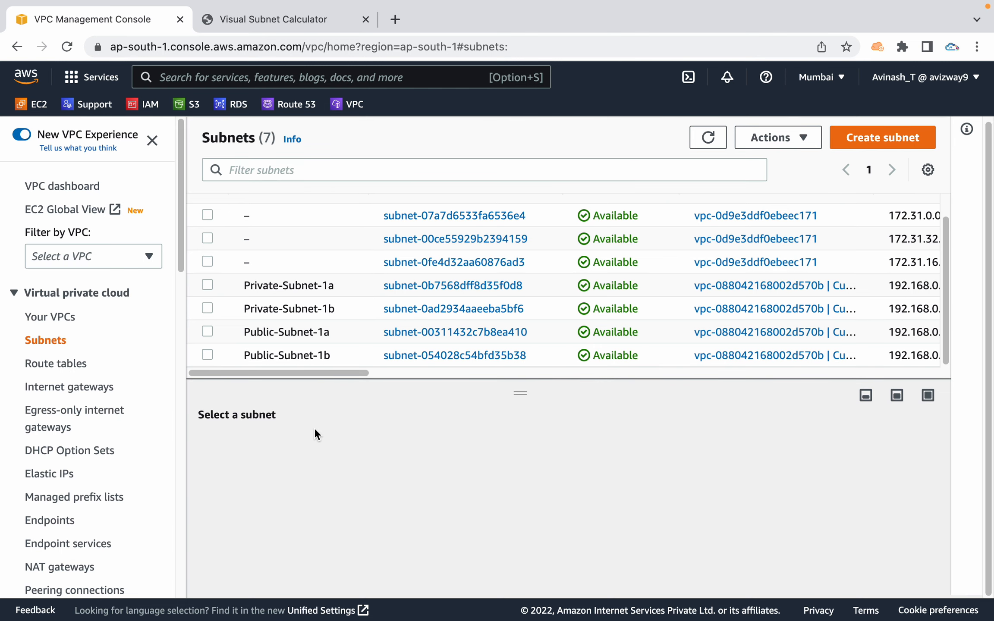
Create an internet gateway with the name tag CustomVPCIGW.
left_click(83, 389)
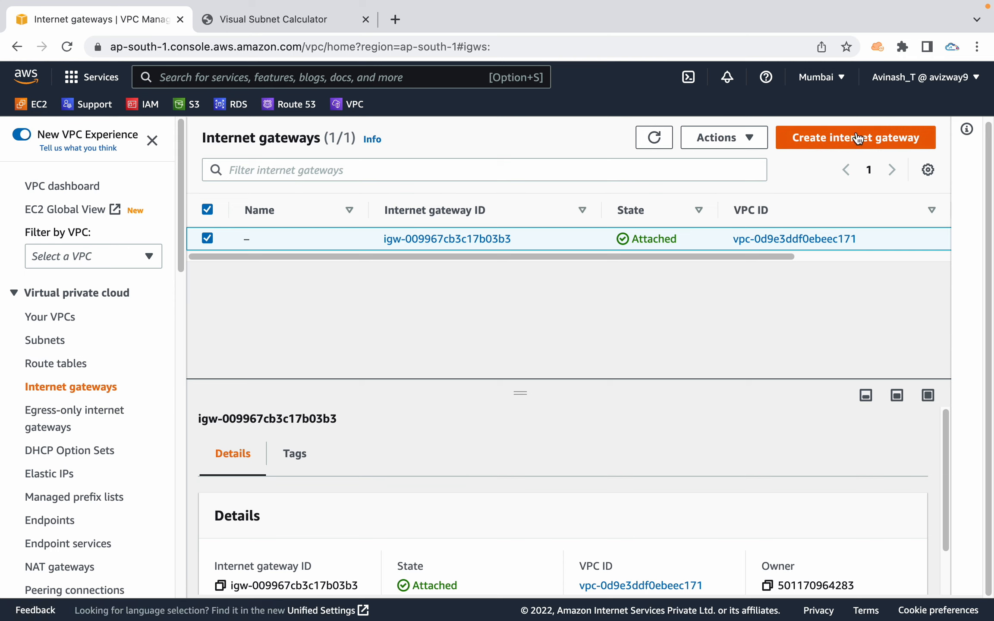
left_click(208, 238)
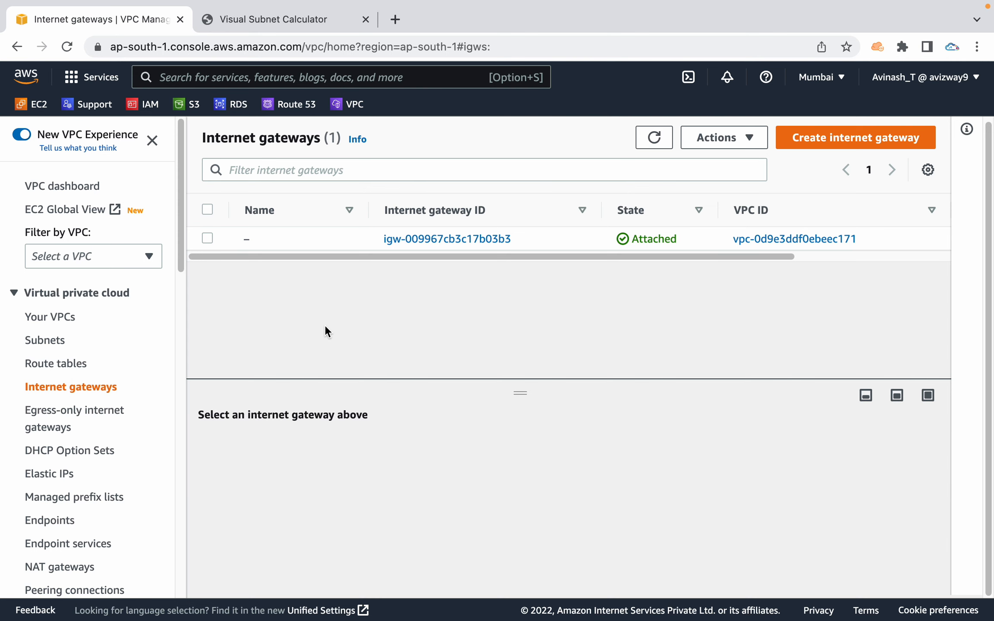
left_click(864, 143)
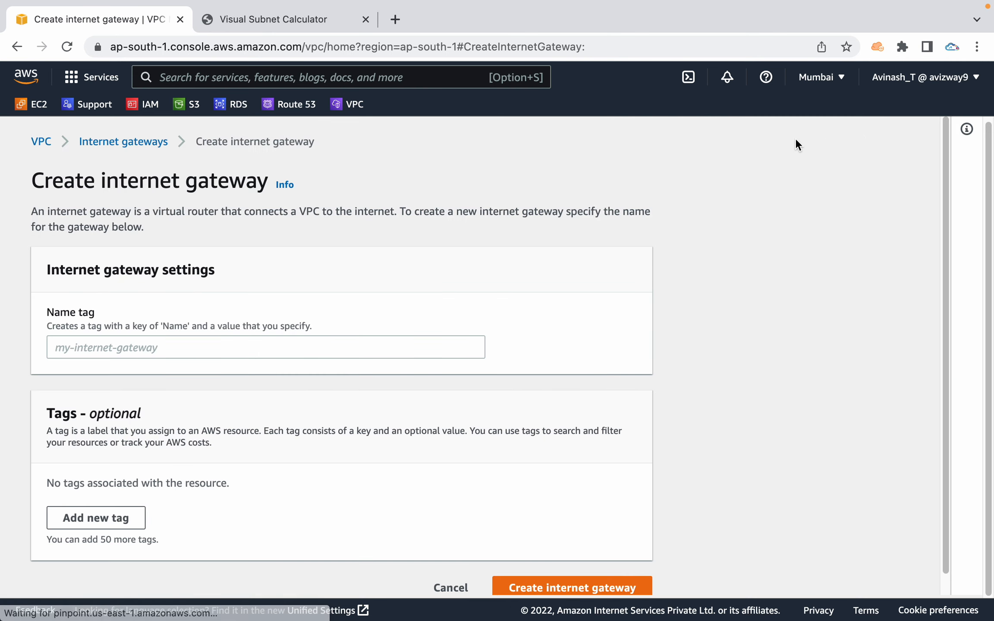
left_click(352, 342)
type("C")
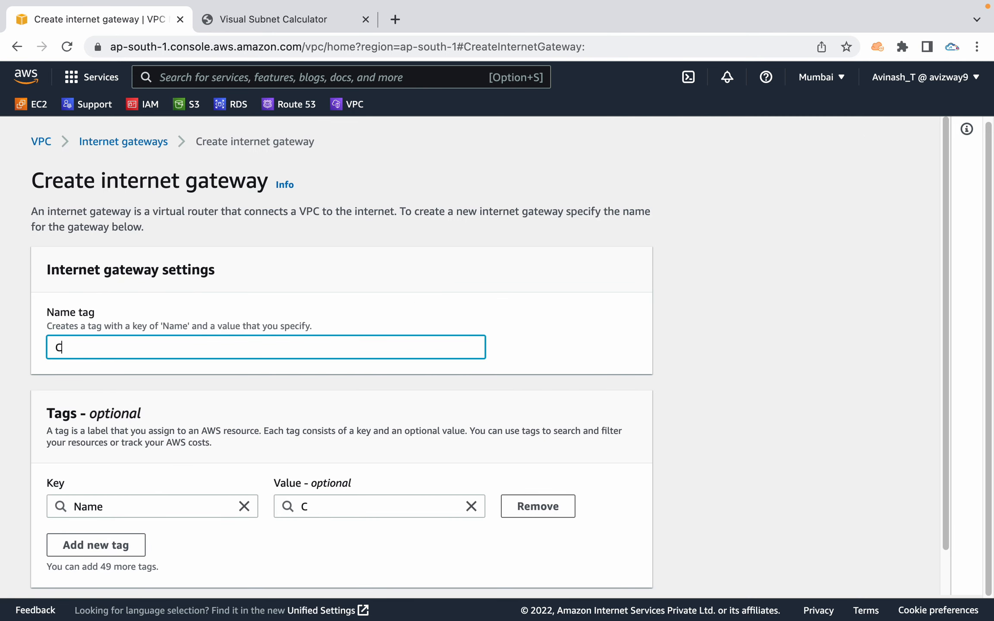
type("ustomVPCIGW")
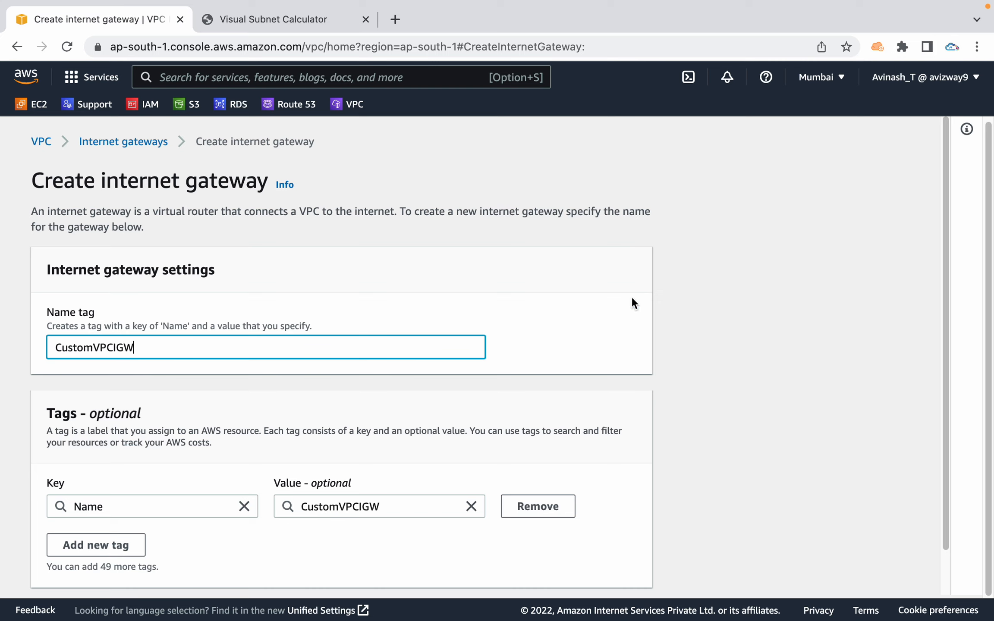
left_click(674, 316)
scroll(674, 314, "down", 2)
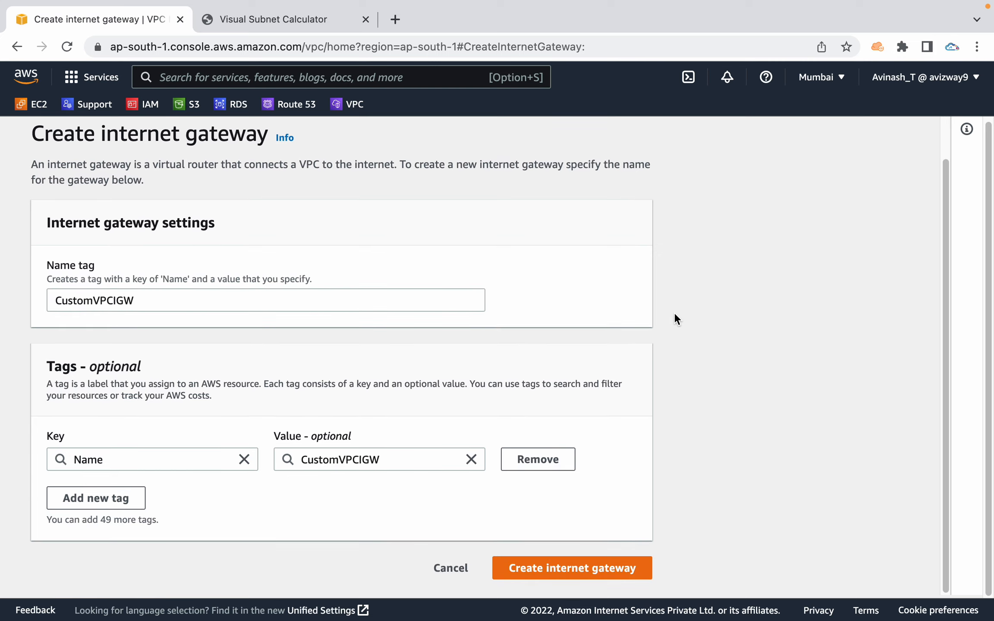
left_click(581, 567)
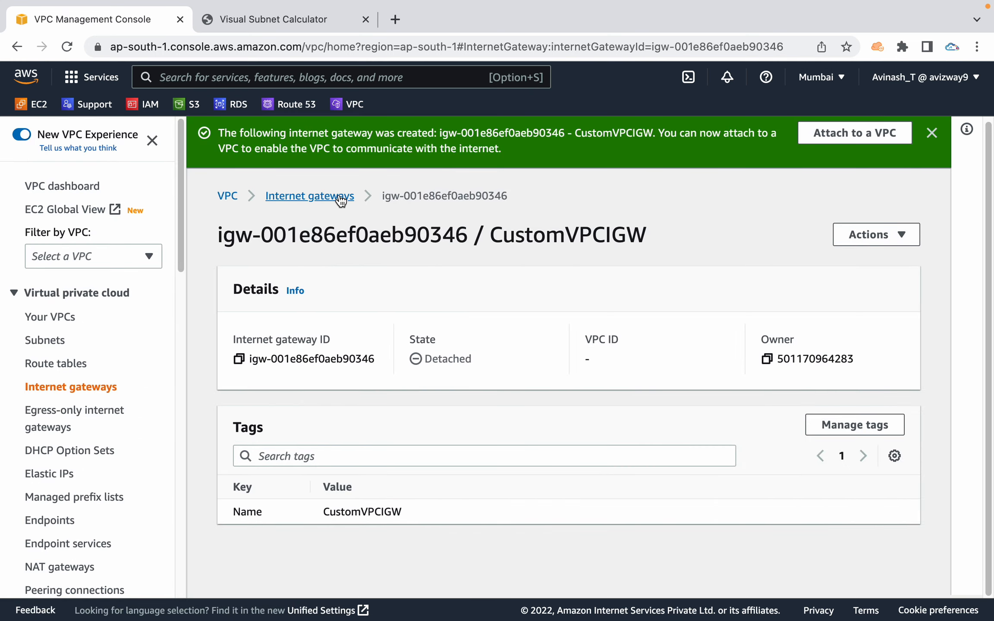
Attach the CustomVPCIGW internet gateway to the custom VPC and dismiss the notice.
left_click(309, 196)
left_click(662, 236)
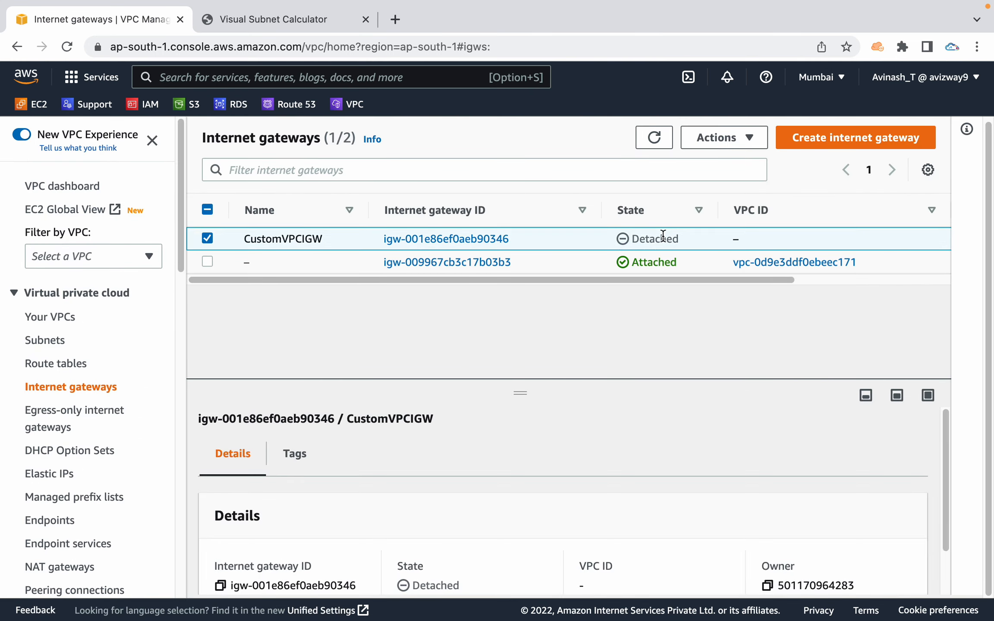
scroll(637, 240, "right", 2)
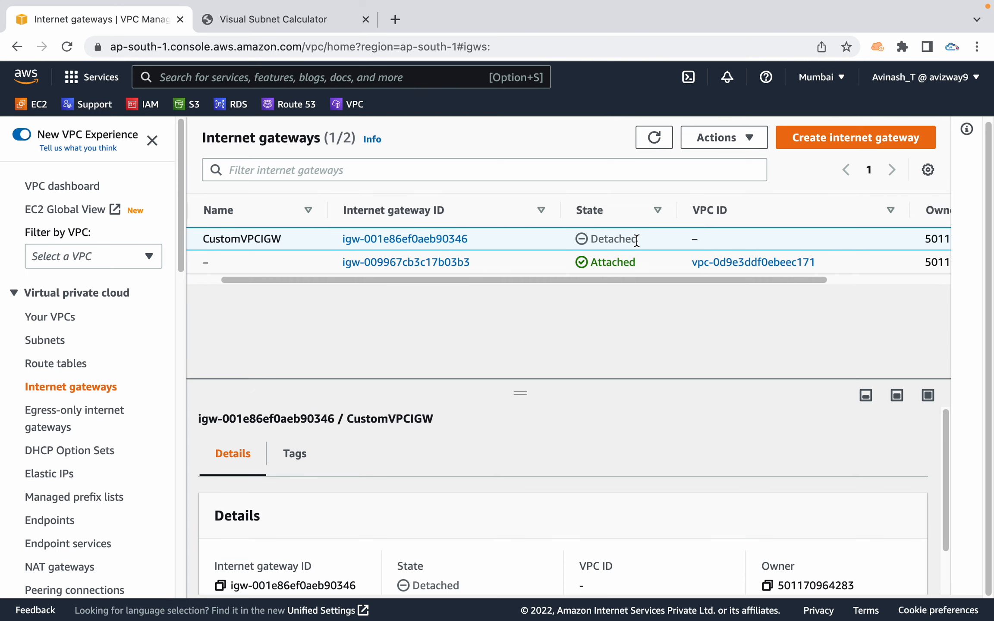
scroll(634, 240, "left", 2)
left_click(711, 138)
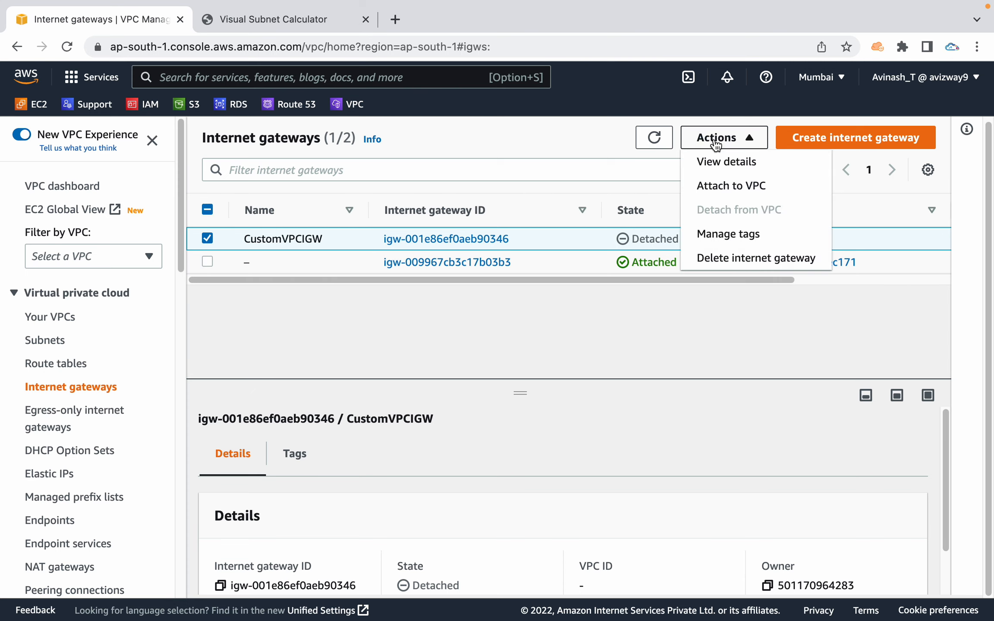
left_click(719, 188)
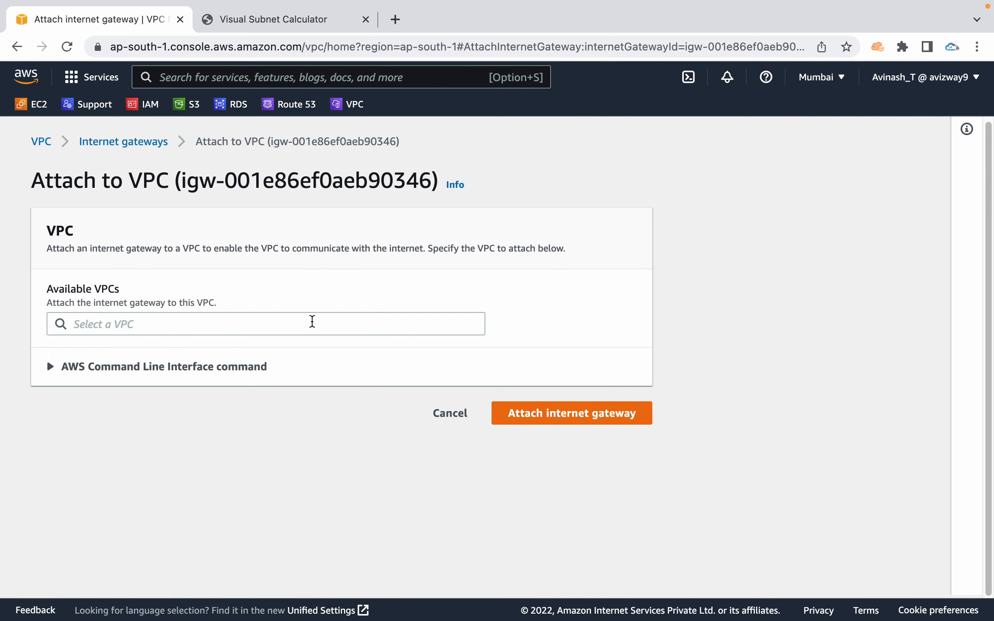
left_click(277, 324)
left_click(280, 349)
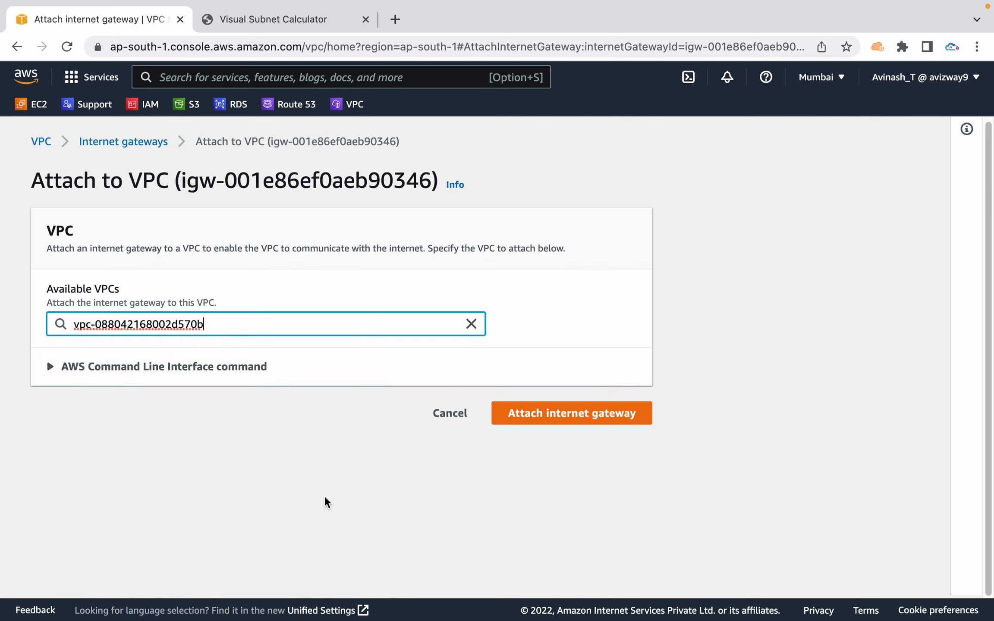
left_click(573, 419)
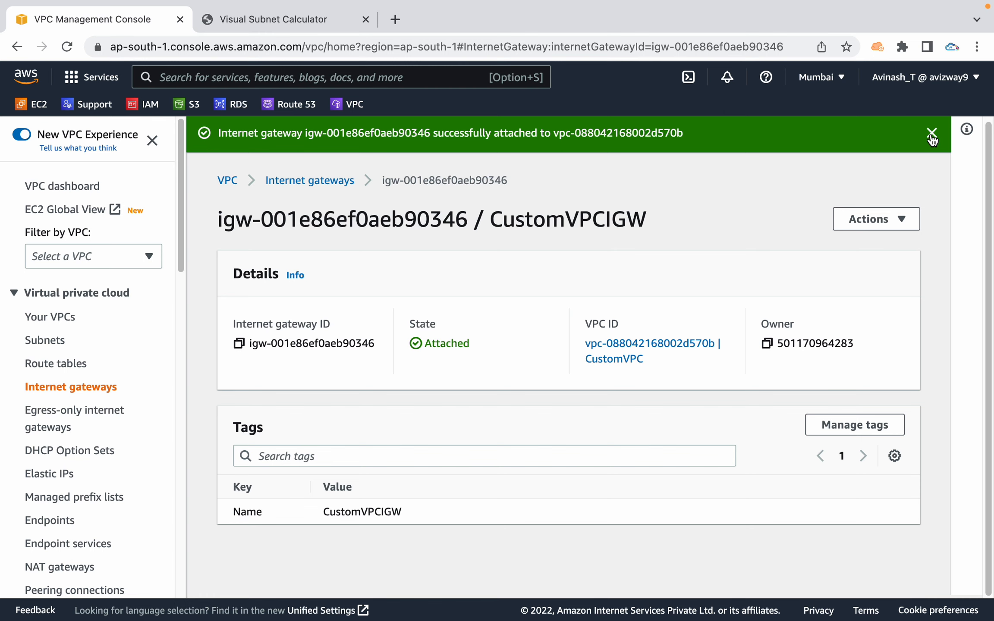
left_click(930, 137)
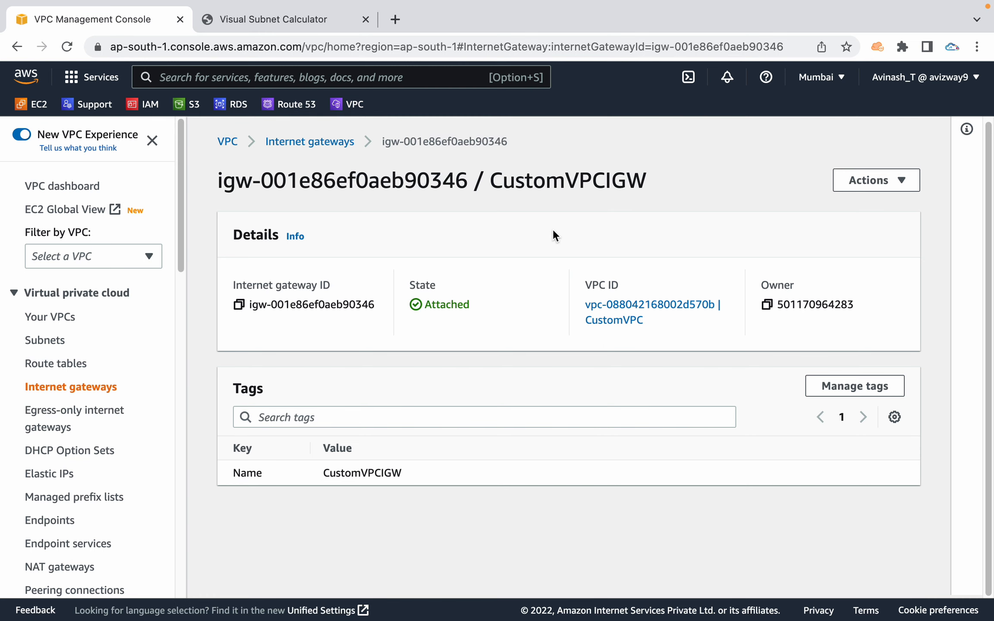
Open the list of route tables and collapse the navigation sidebar to show more columns.
left_click(326, 145)
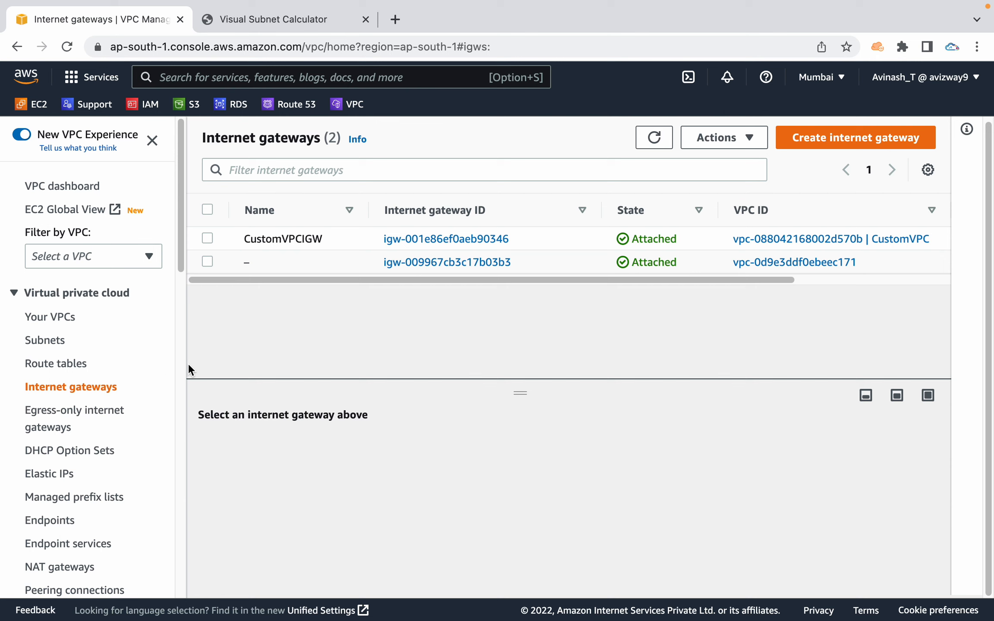
left_click(72, 364)
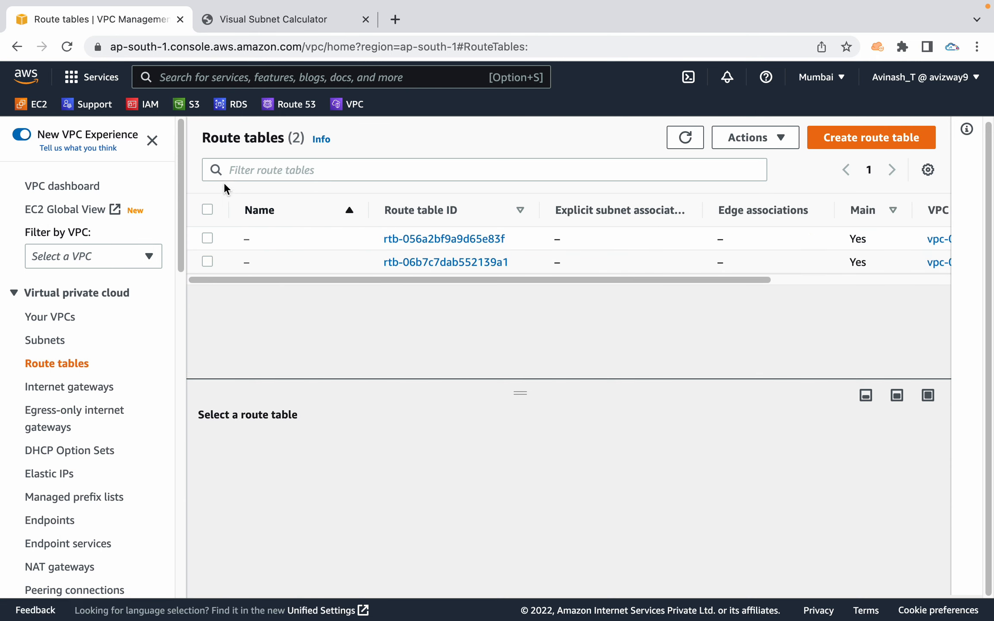
left_click(152, 141)
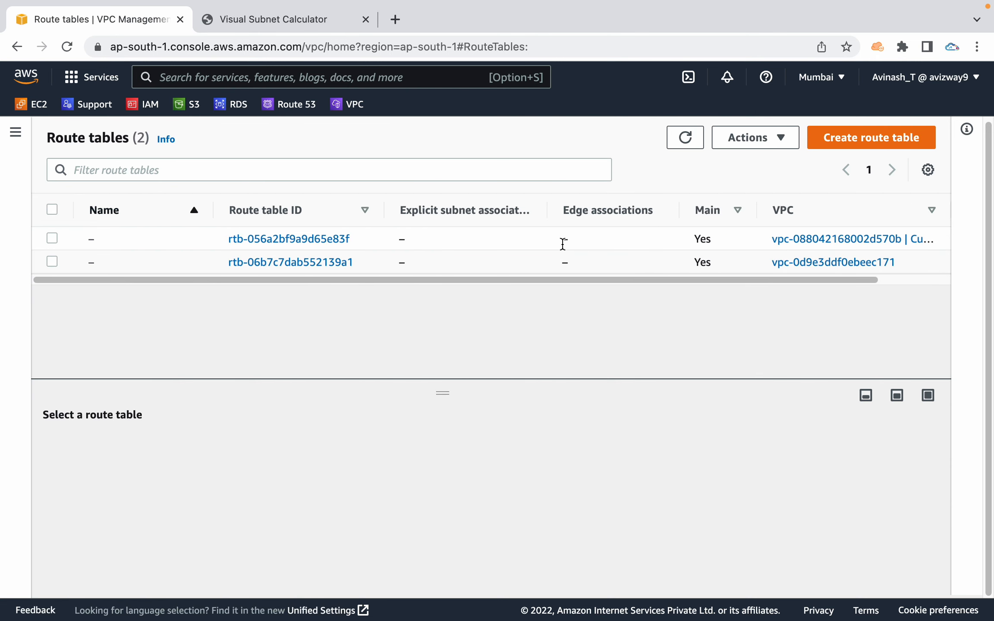
Widen the VPC column in the route table list and open the details of CustomVPC's main route table.
scroll(563, 243, "right", 3)
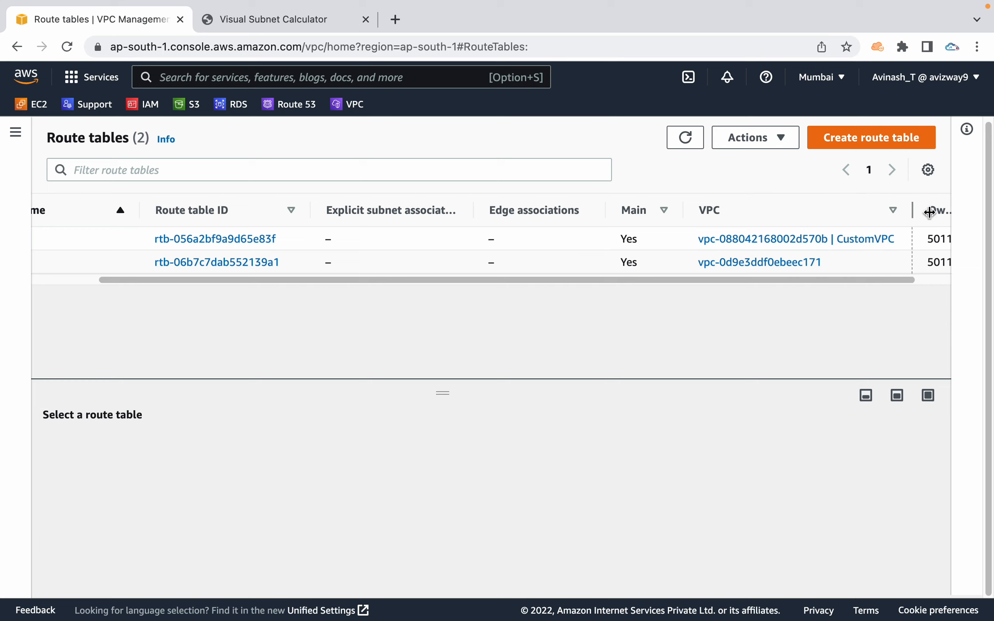
left_click_drag(929, 212, 941, 213)
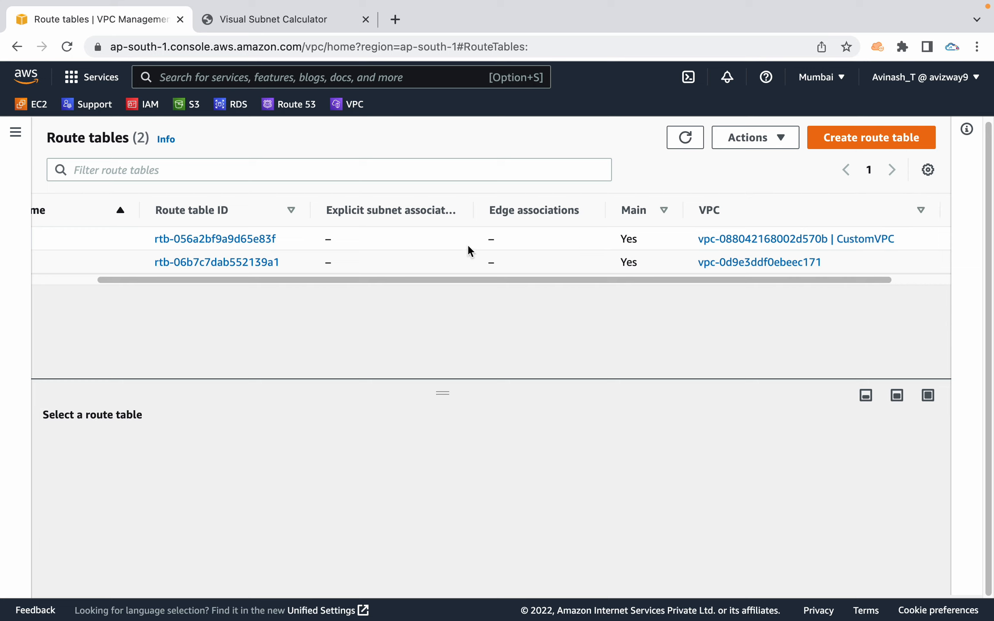
left_click_drag(640, 239, 615, 236)
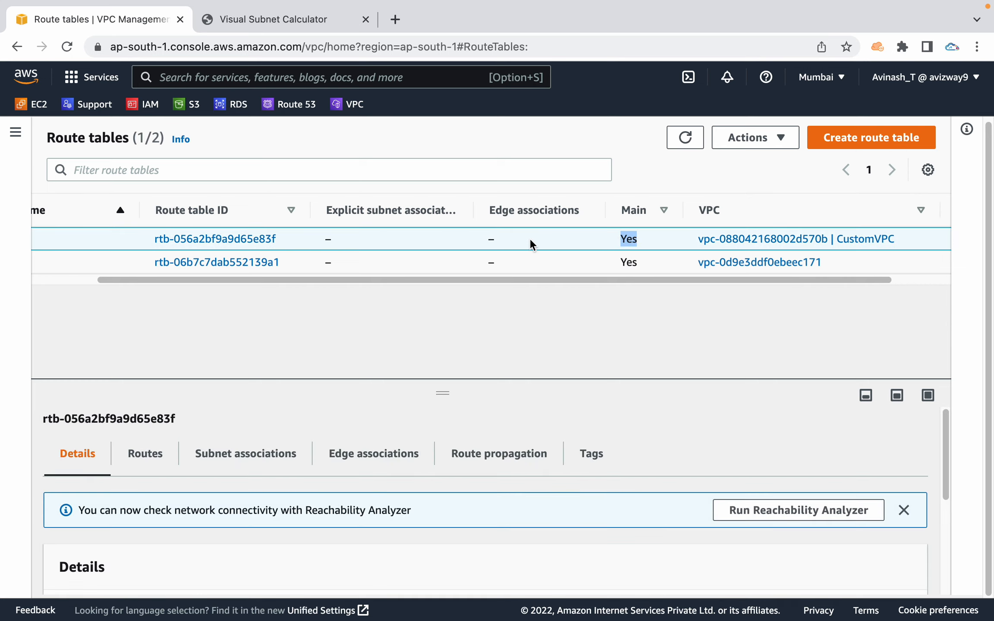
left_click(234, 237)
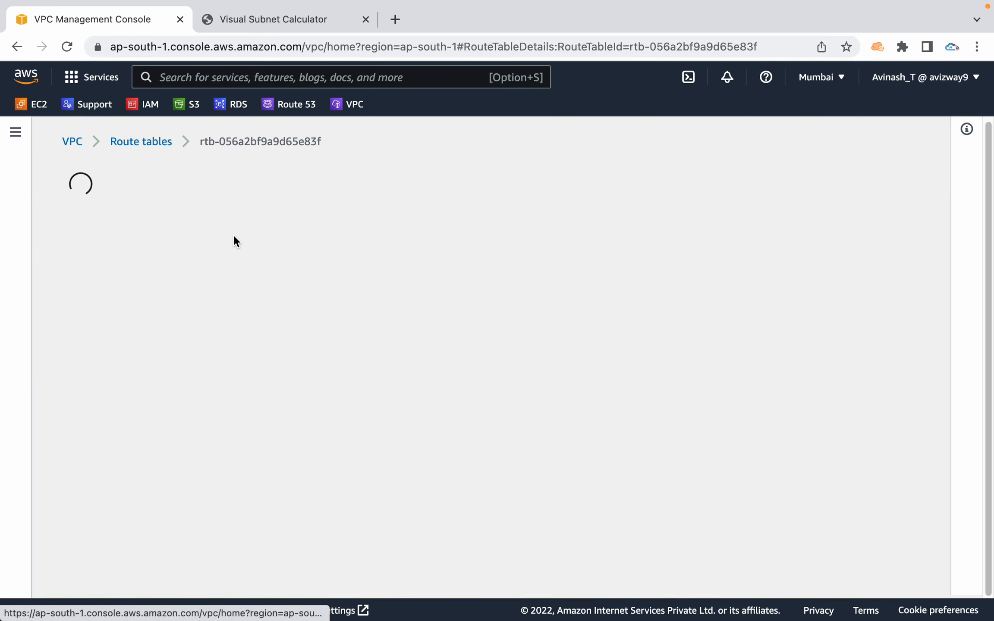
scroll(321, 315, "down", 4)
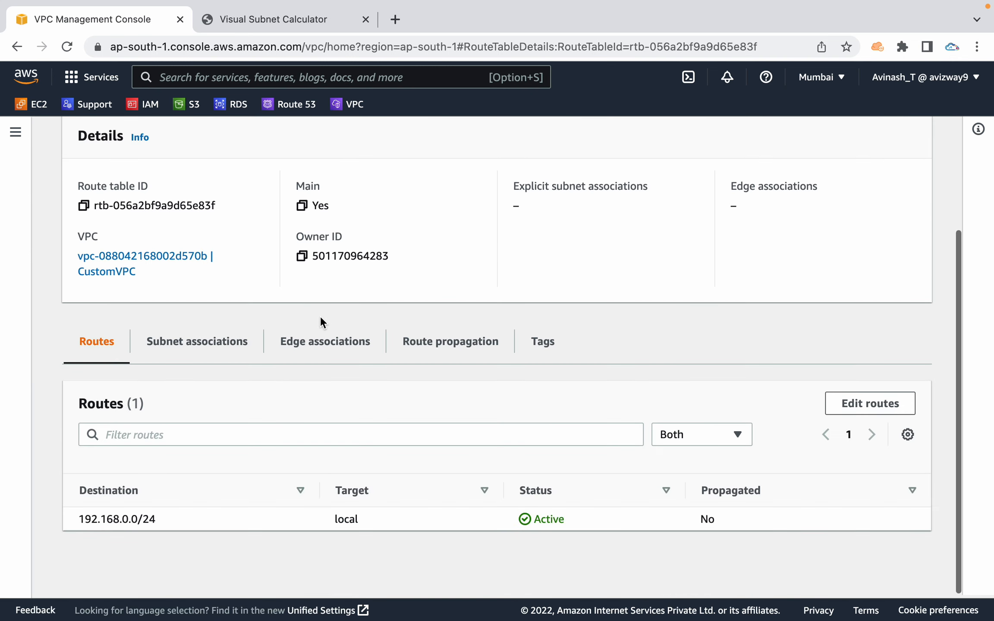
Review the main route table's explicit subnet associations and the subnets without explicit associations.
left_click(222, 339)
scroll(244, 413, "down", 2)
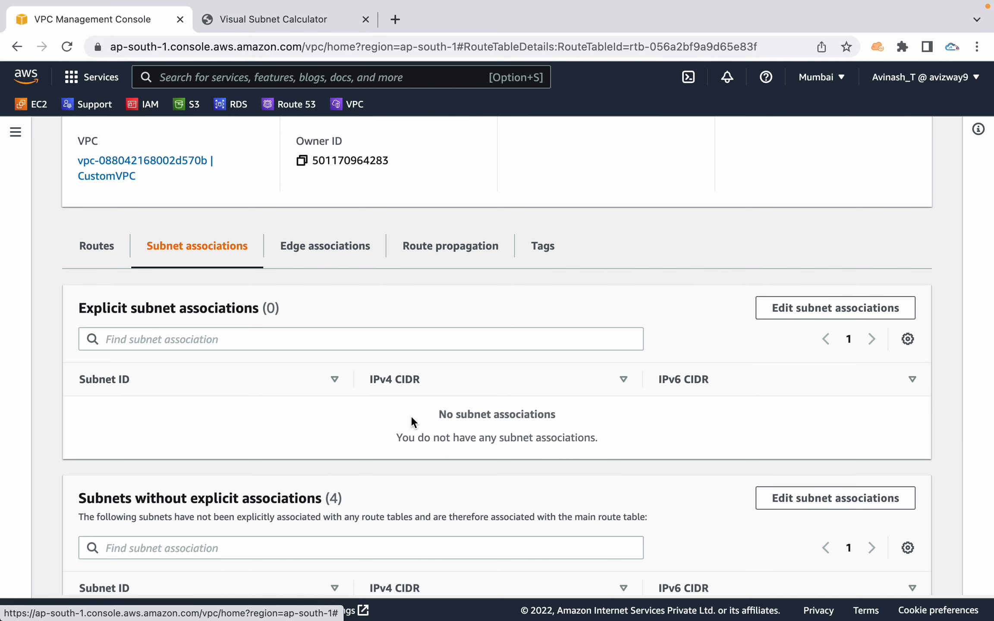
left_click_drag(410, 415, 595, 437)
left_click(631, 436)
scroll(631, 436, "down", 3)
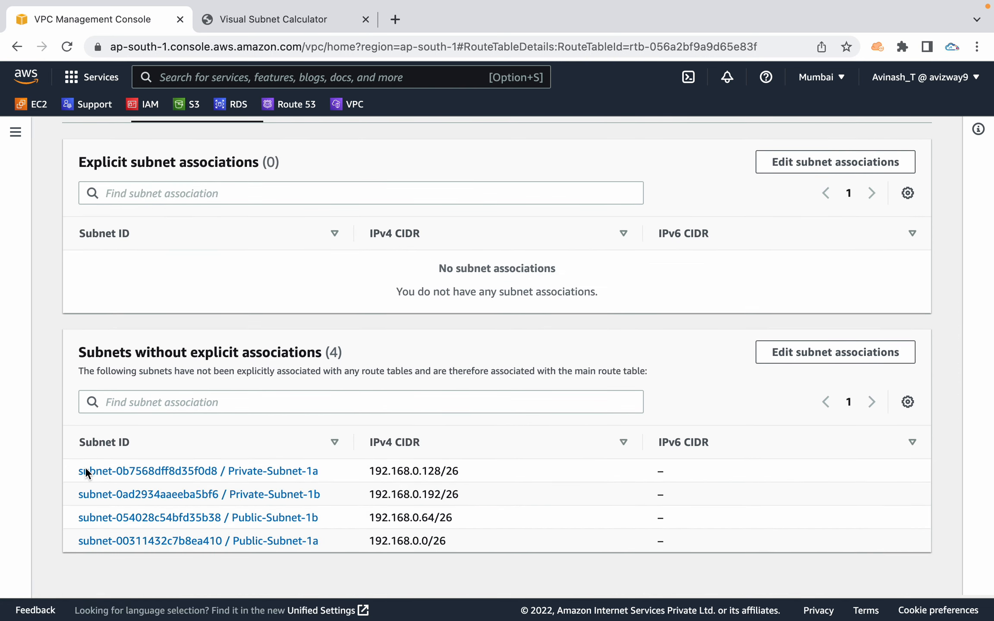
left_click_drag(82, 471, 561, 542)
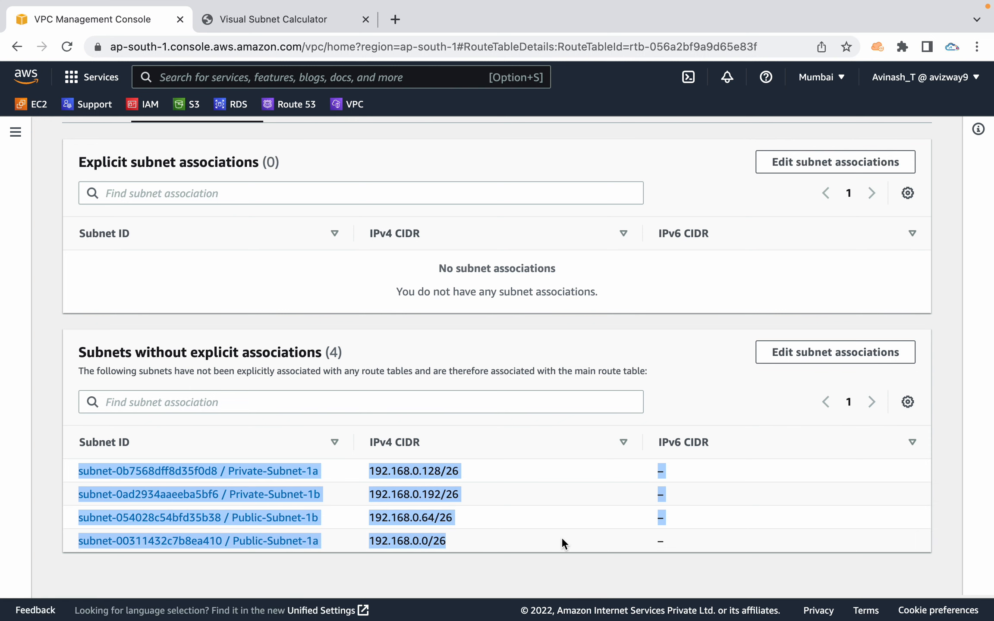
left_click(562, 561)
right_click(561, 560)
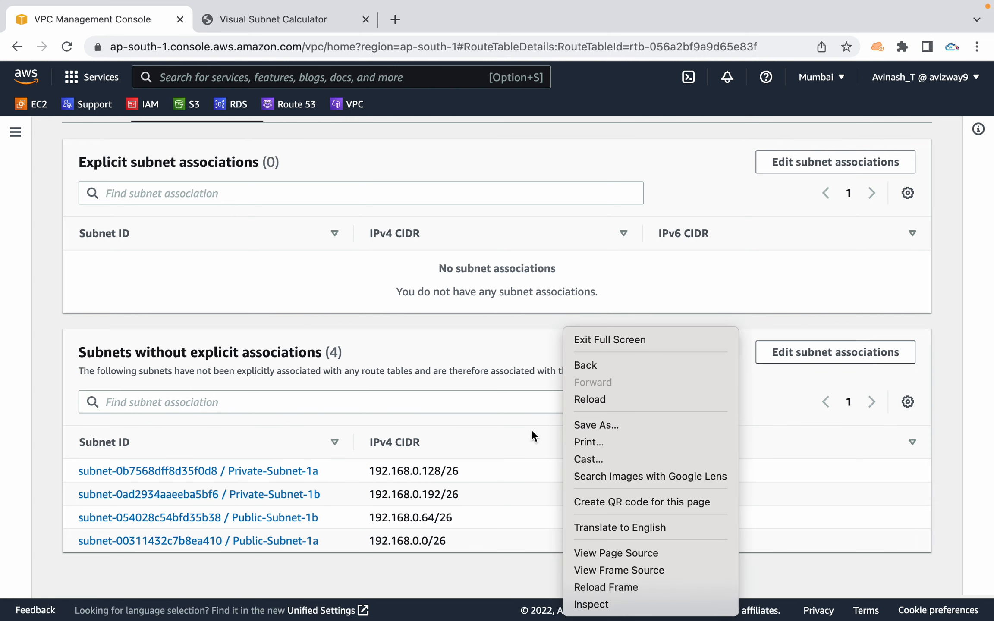
left_click(457, 349)
scroll(457, 349, "up", 5)
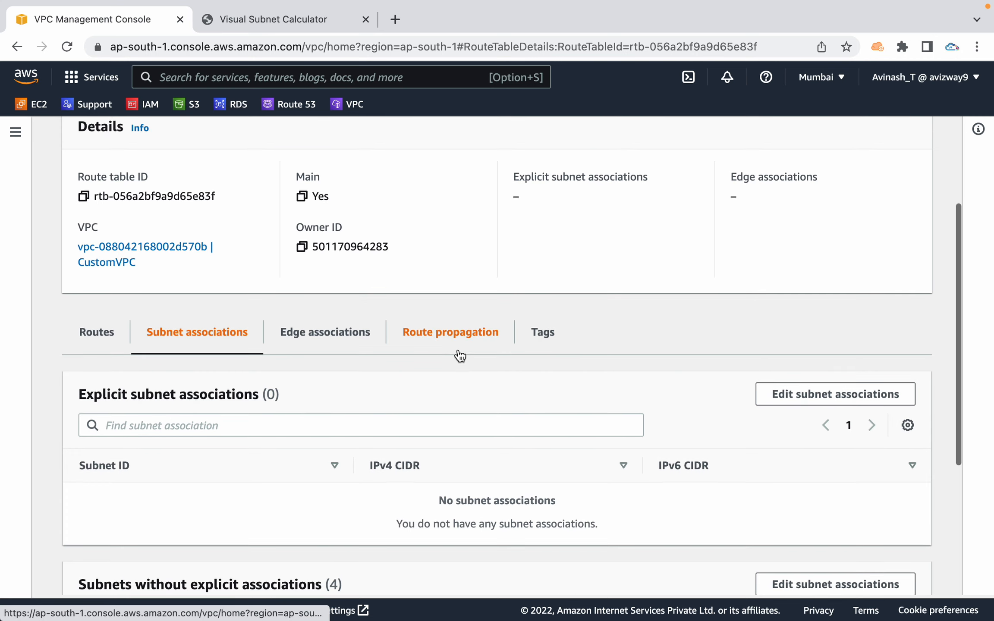
scroll(459, 351, "down", 5)
left_click_drag(416, 276, 604, 294)
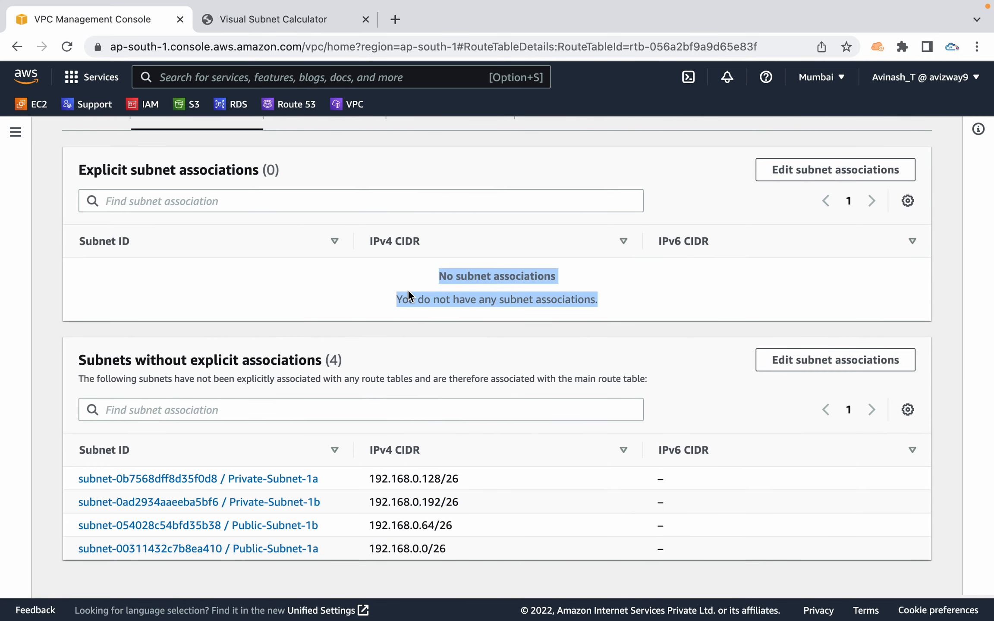
left_click(407, 289)
scroll(343, 295, "up", 5)
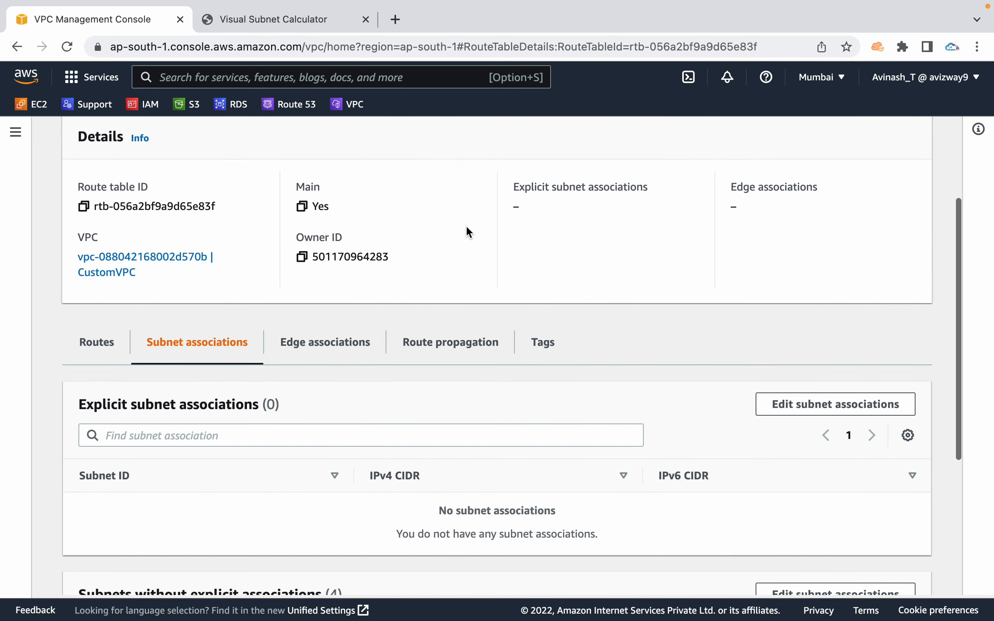
scroll(450, 284, "up", 2)
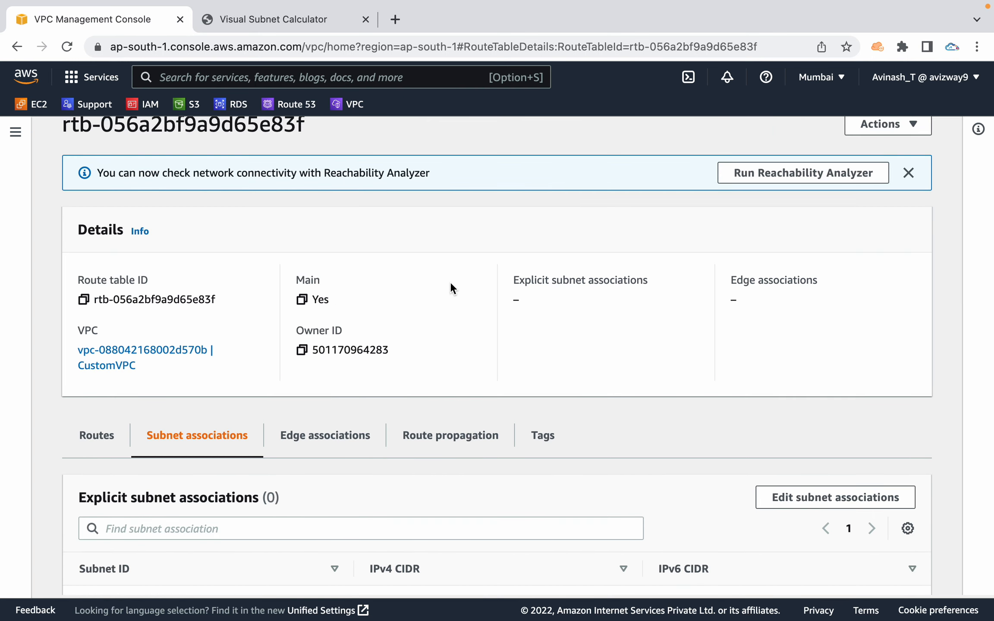
Dismiss the Reachability Analyzer notice, and compare the main route table's routes with its subnet associations.
left_click(908, 173)
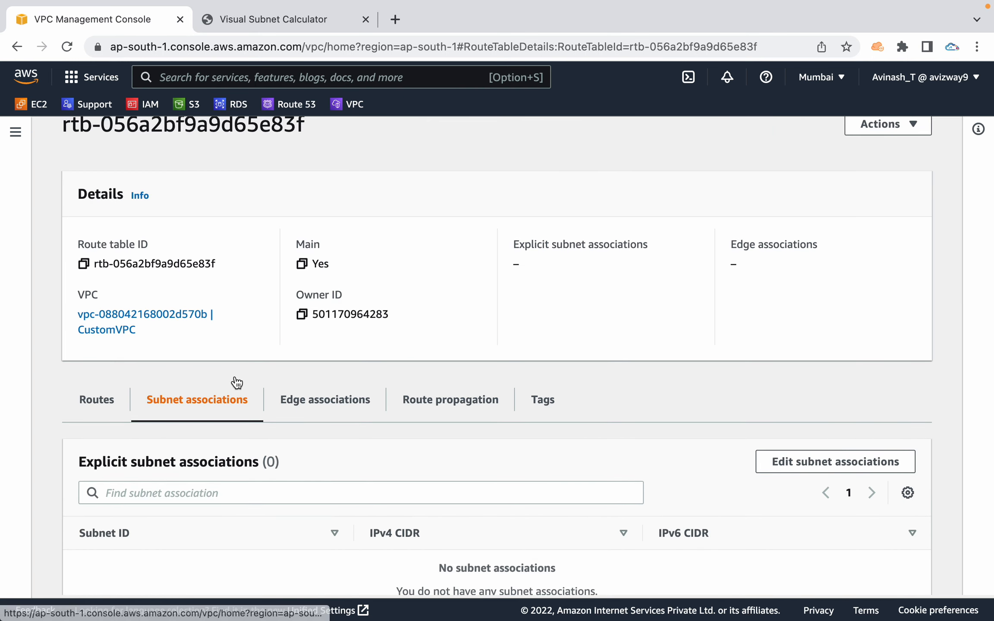
left_click(96, 397)
scroll(535, 293, "down", 3)
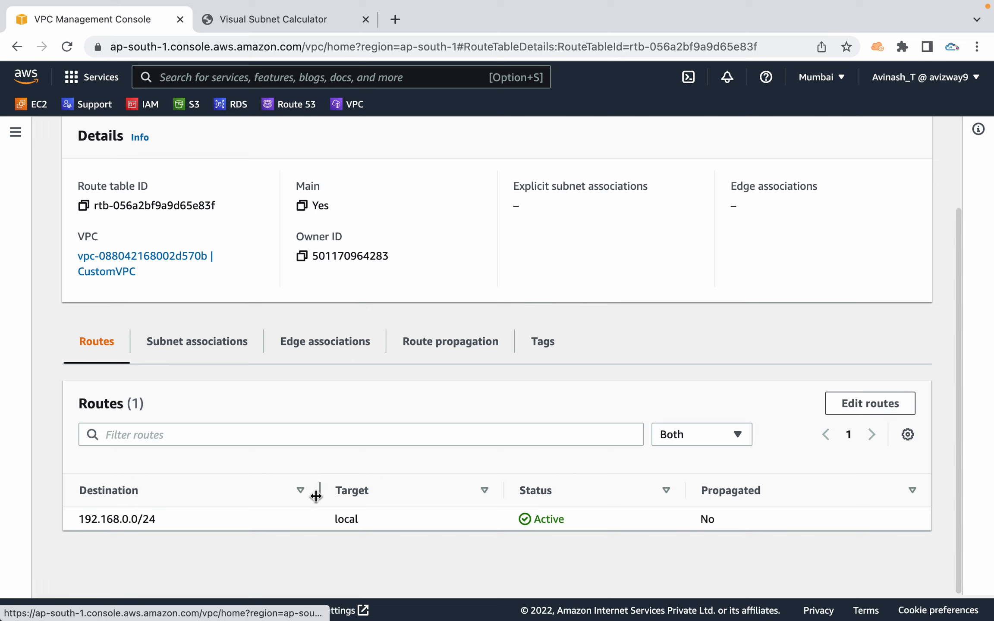
left_click_drag(301, 522, 398, 517)
left_click(406, 520)
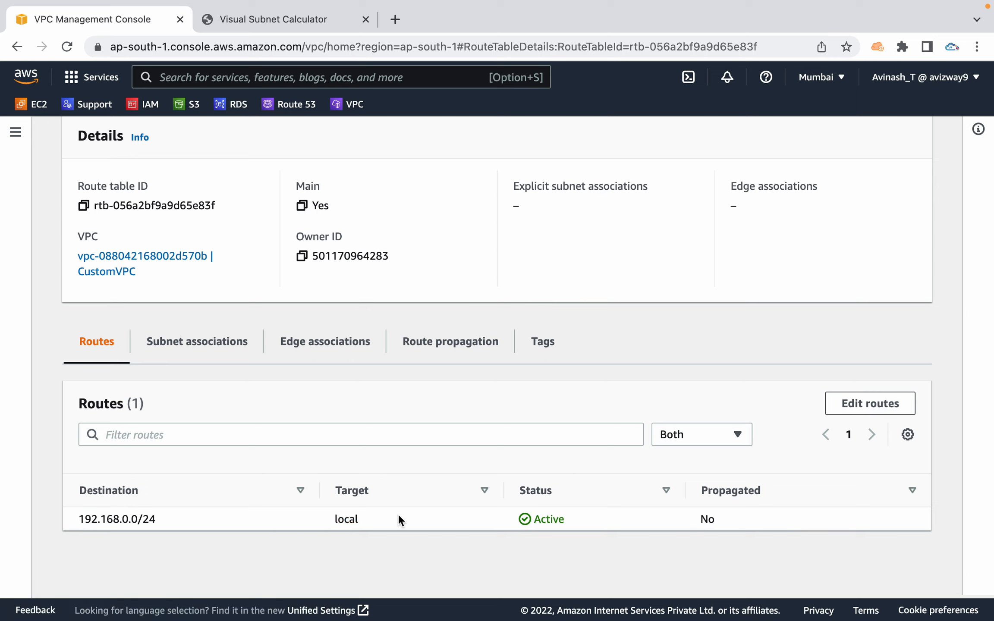
left_click(197, 347)
scroll(347, 437, "down", 7)
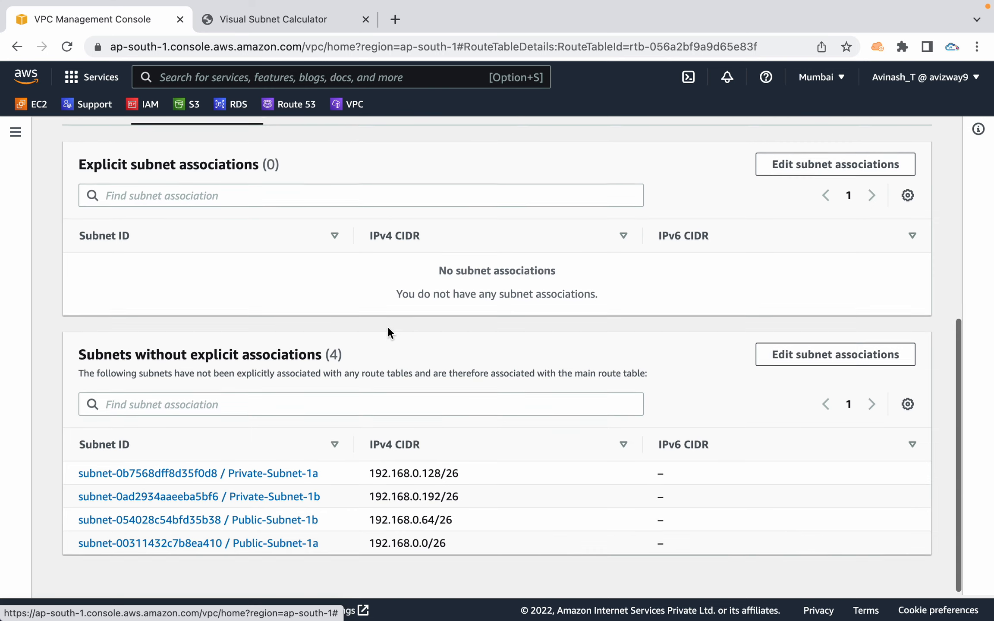
scroll(388, 326, "up", 5)
left_click(95, 339)
scroll(405, 254, "up", 2)
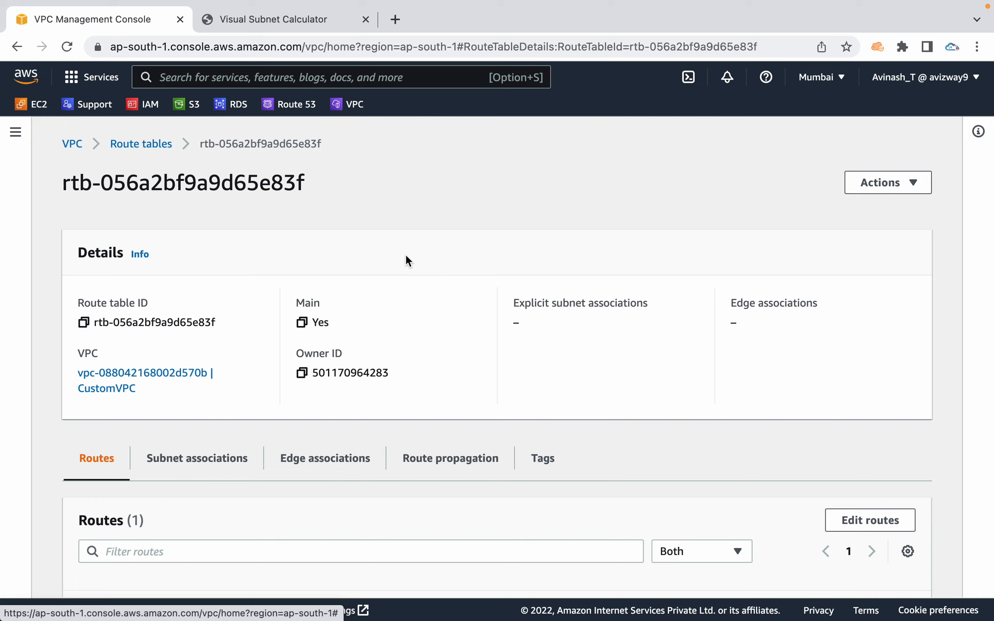
Create a new route table named PublicRoute in CustomVPC and dismiss the creation notice.
left_click(148, 152)
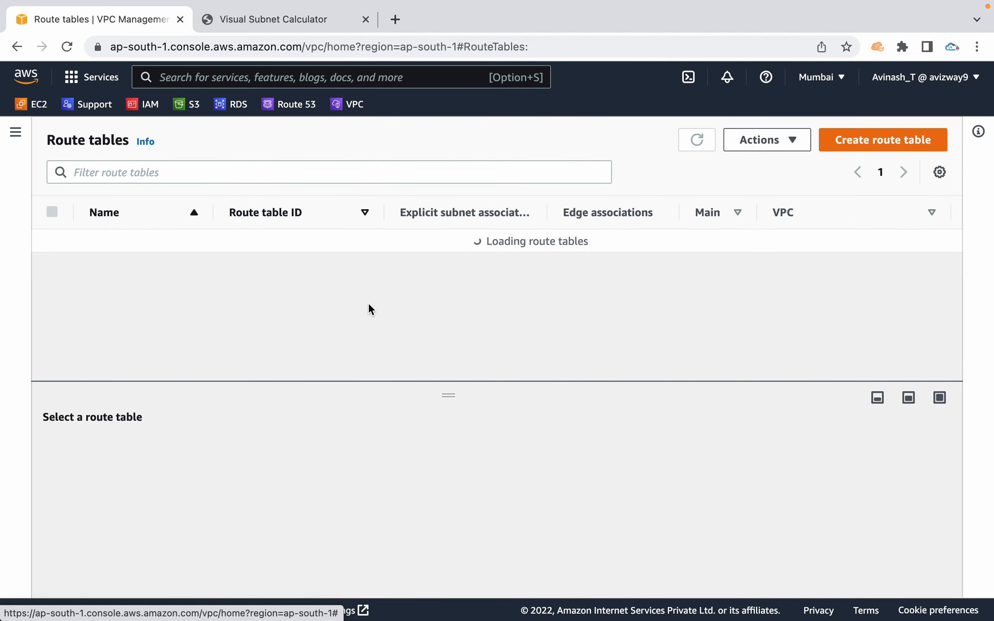
left_click(882, 145)
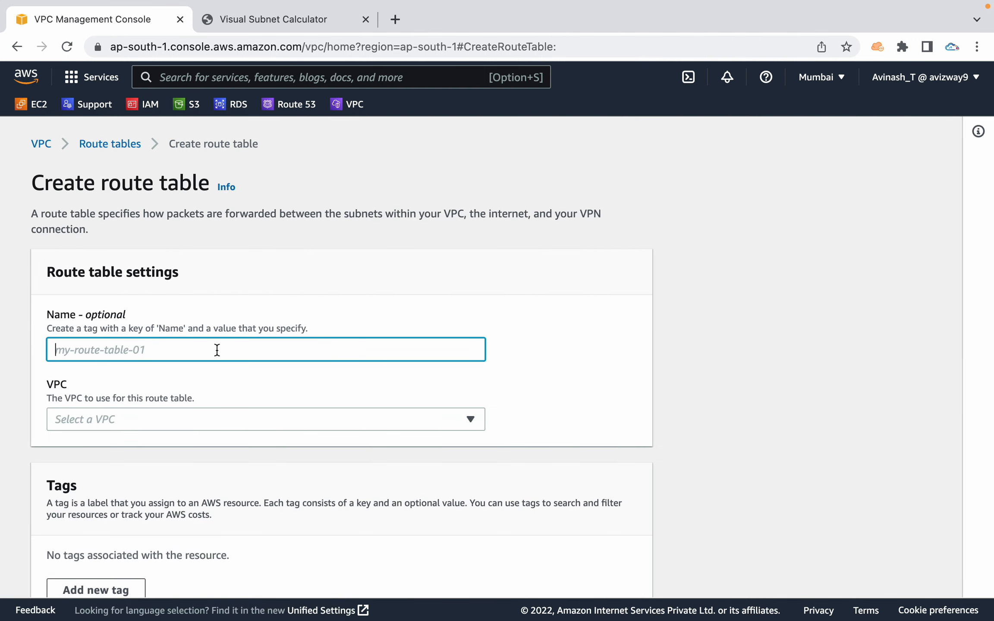
type("Public")
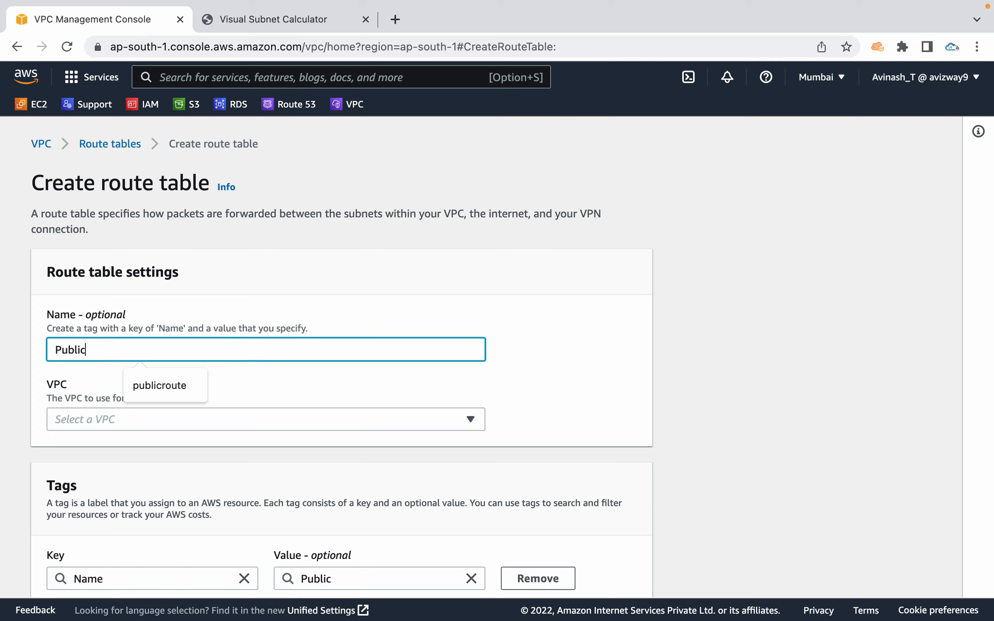
type("Route")
left_click(588, 322)
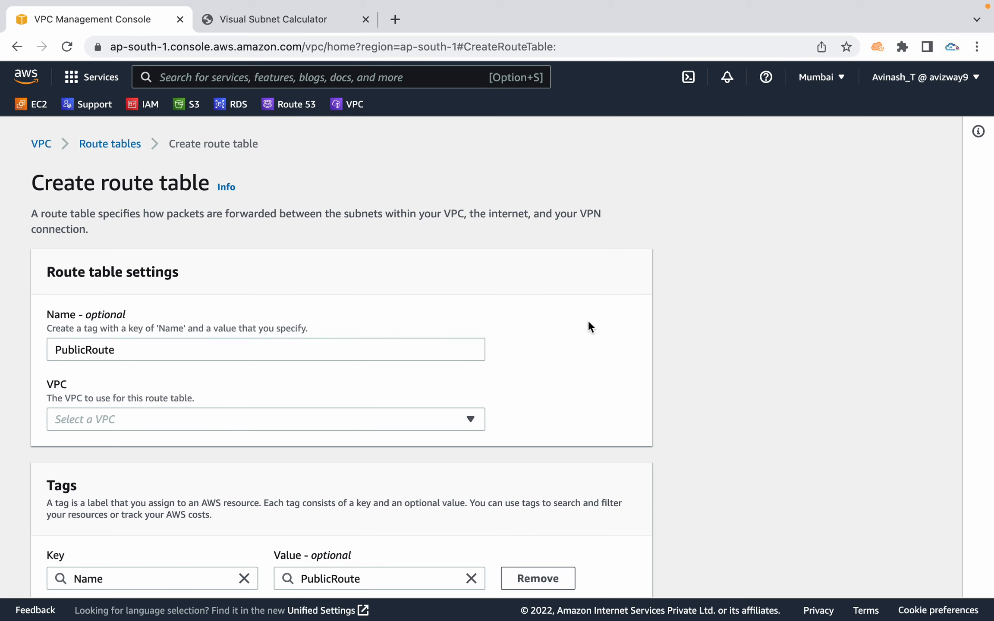
scroll(588, 323, "down", 3)
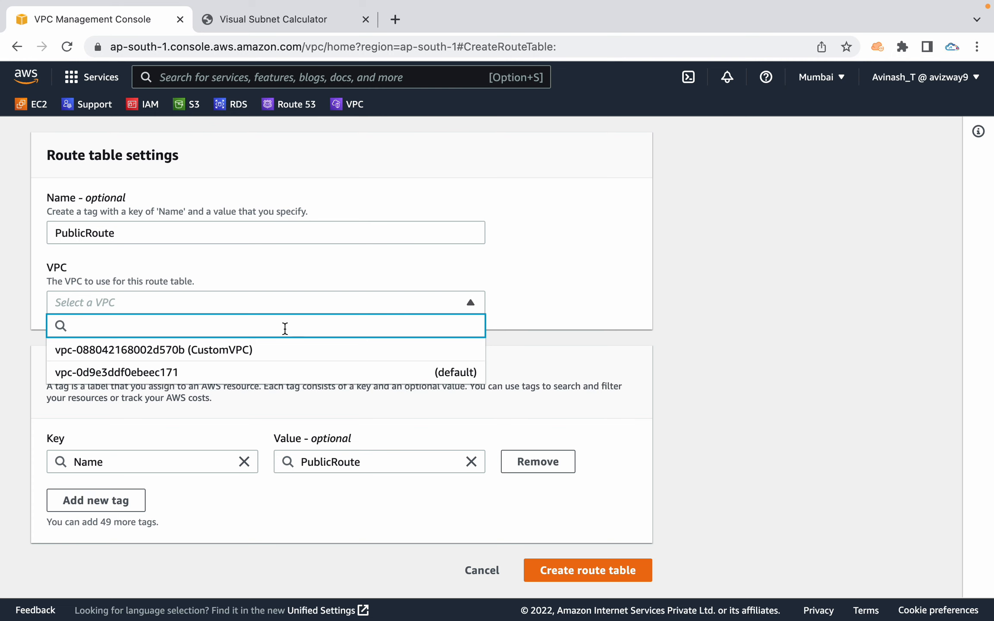
left_click(267, 350)
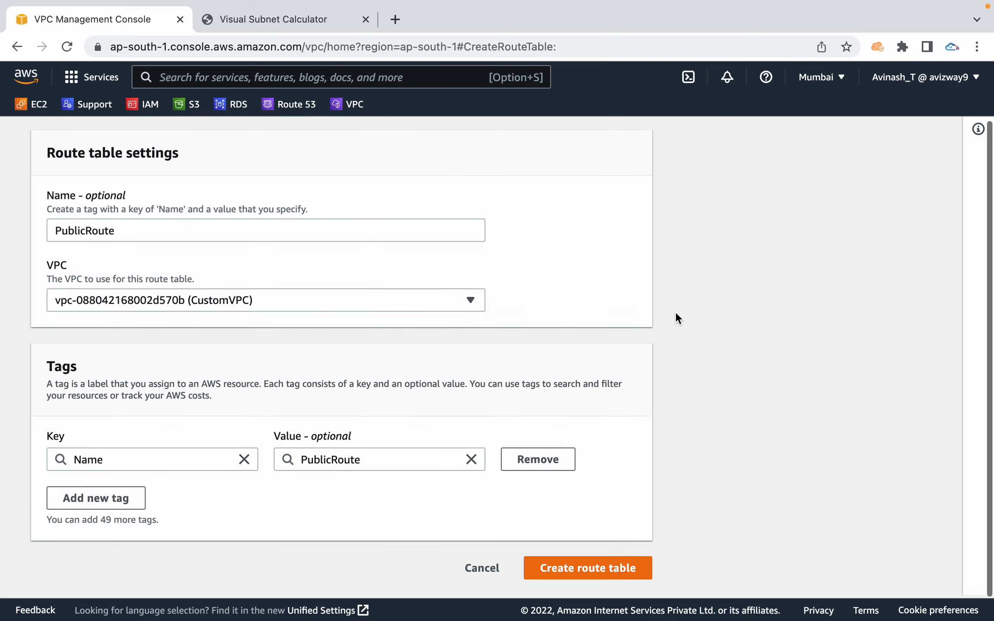
left_click(582, 567)
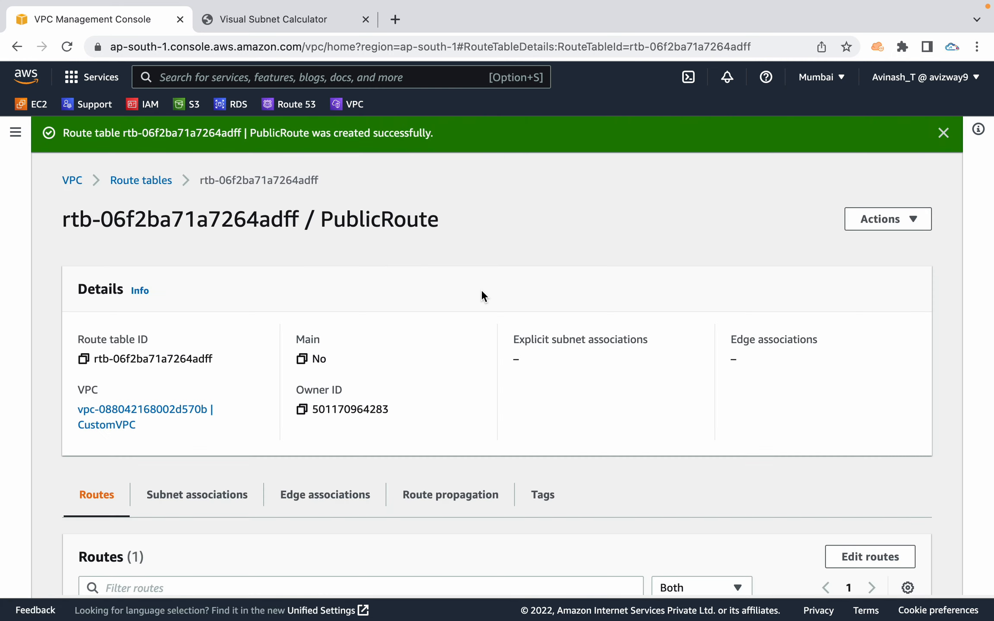
left_click(943, 133)
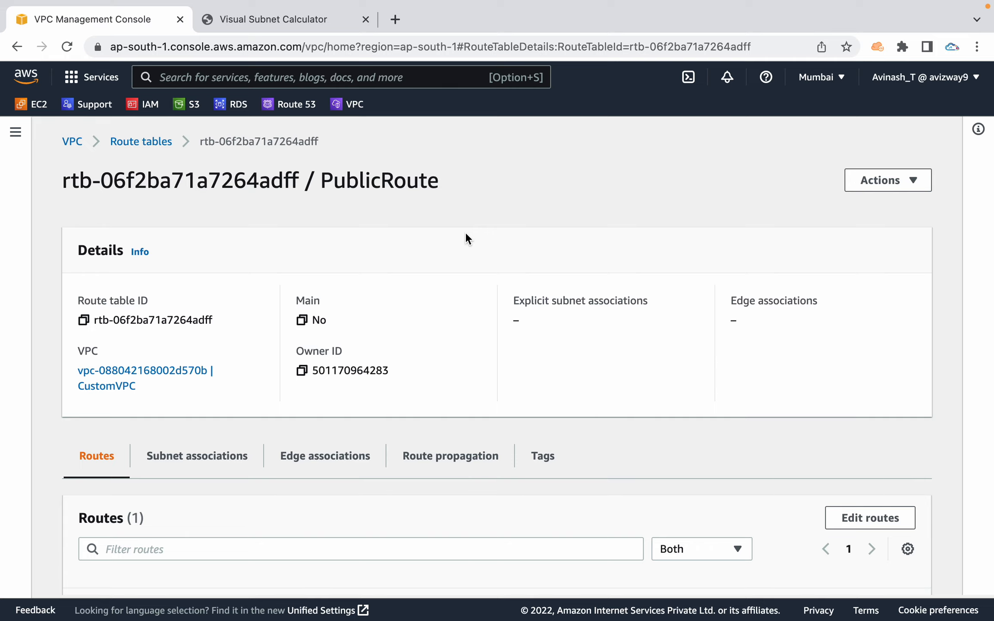
Associate Public-Subnet-1a and Public-Subnet-1b with the PublicRoute route table and dismiss the update notice.
scroll(465, 237, "down", 3)
left_click(187, 351)
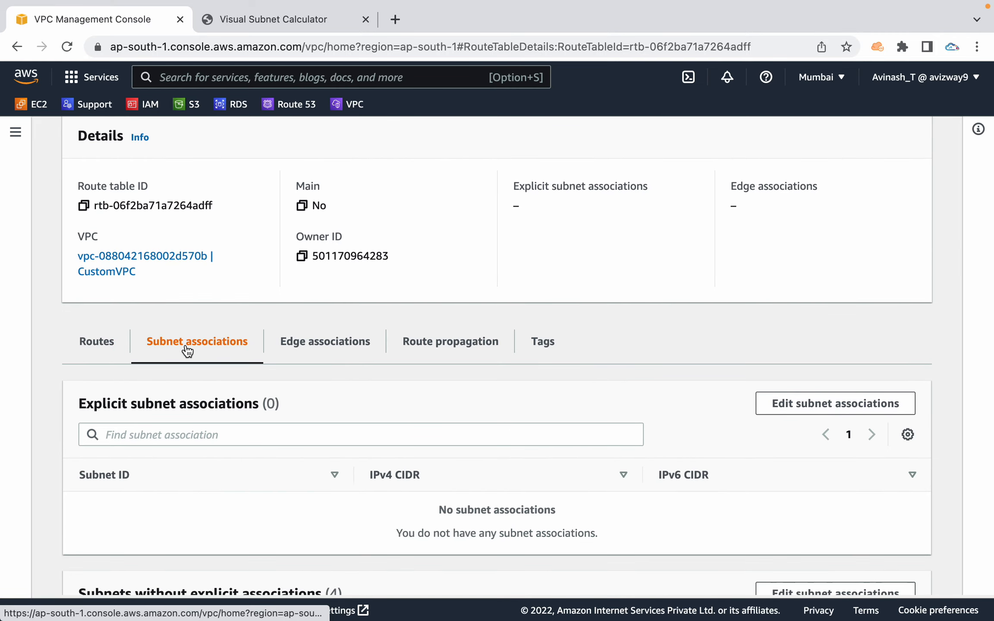
scroll(426, 199, "up", 3)
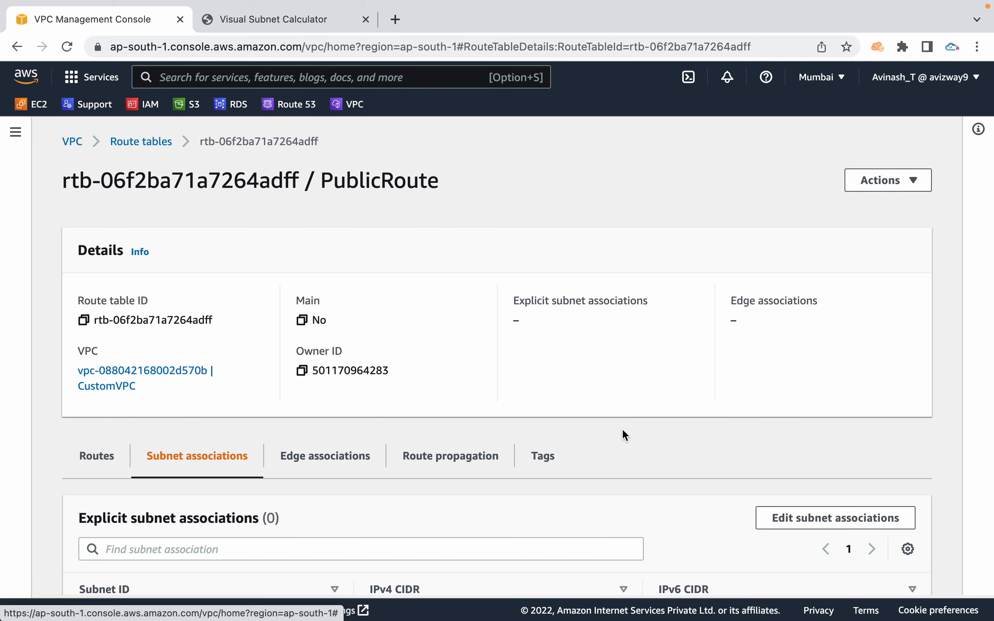
scroll(622, 429, "down", 4)
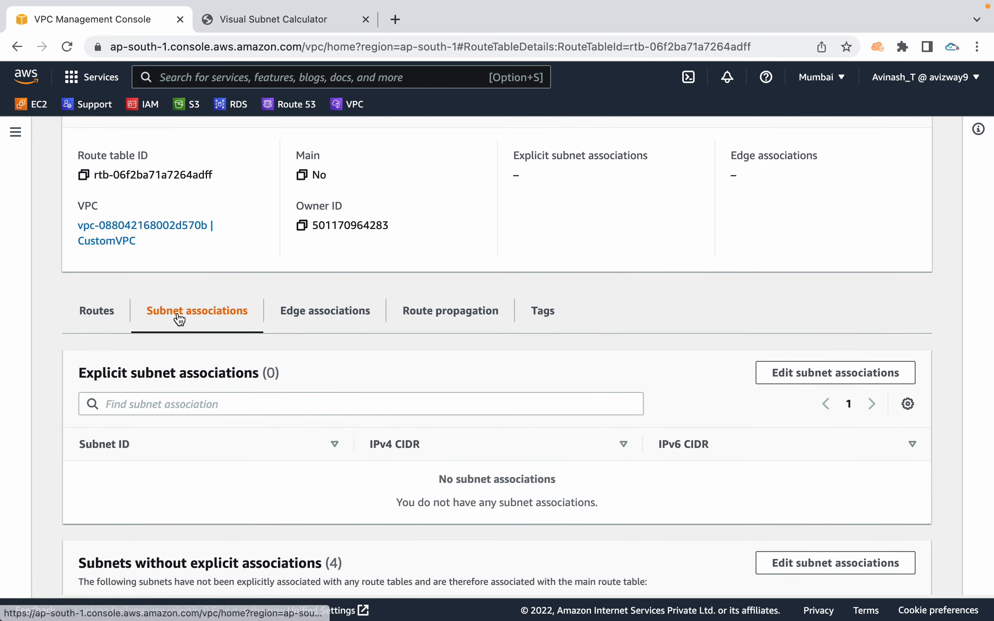
left_click(782, 378)
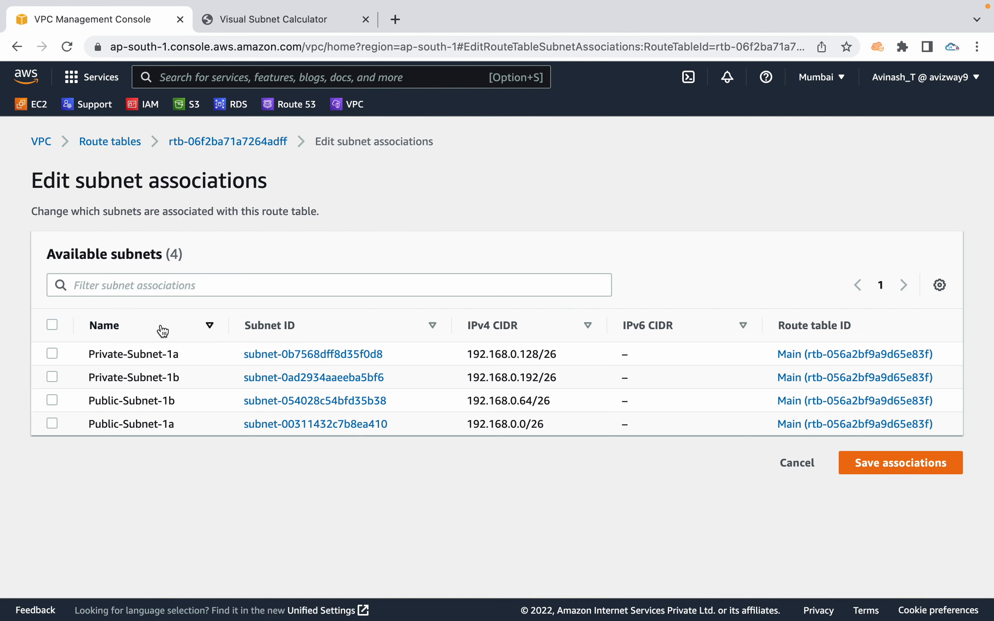
left_click(50, 399)
left_click(49, 423)
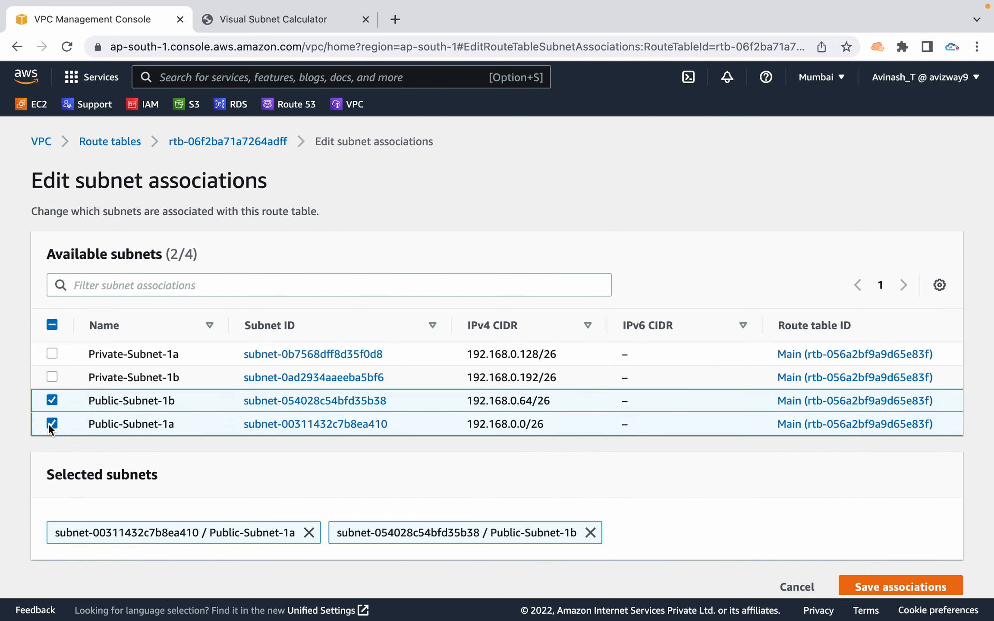
scroll(418, 475, "down", 1)
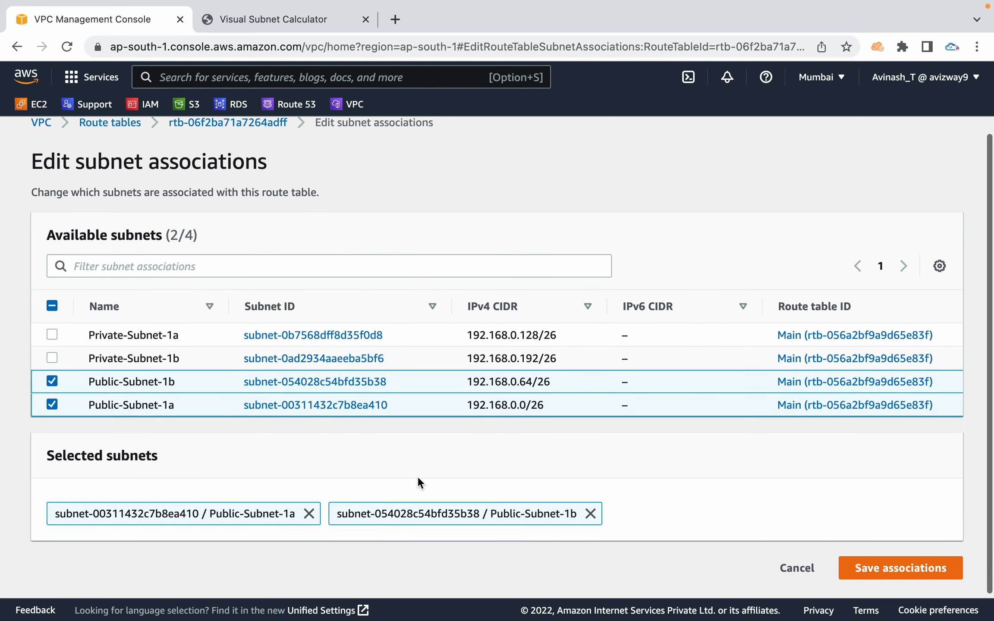
left_click(904, 566)
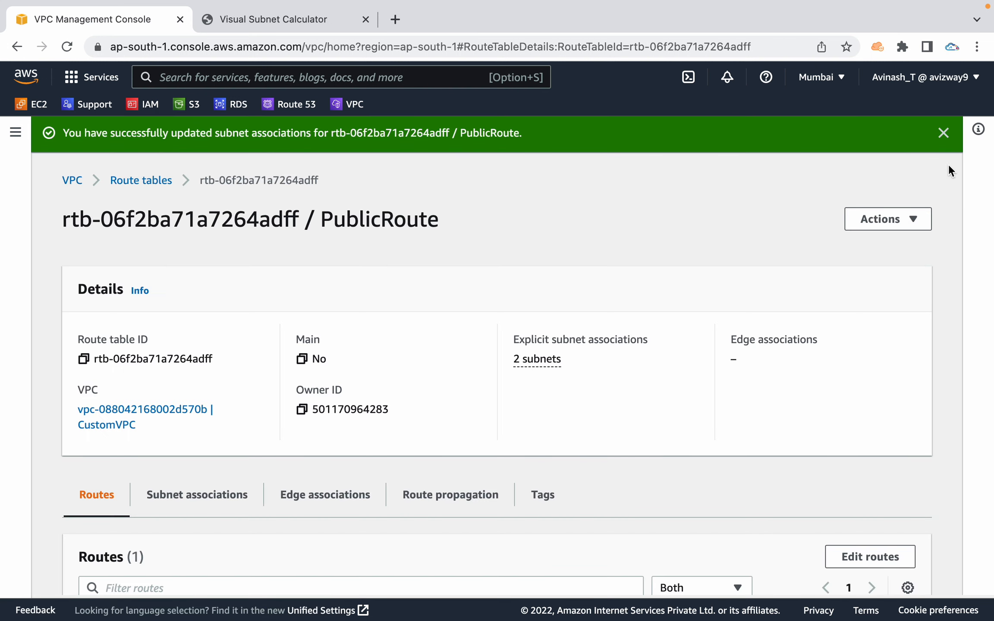
left_click(944, 133)
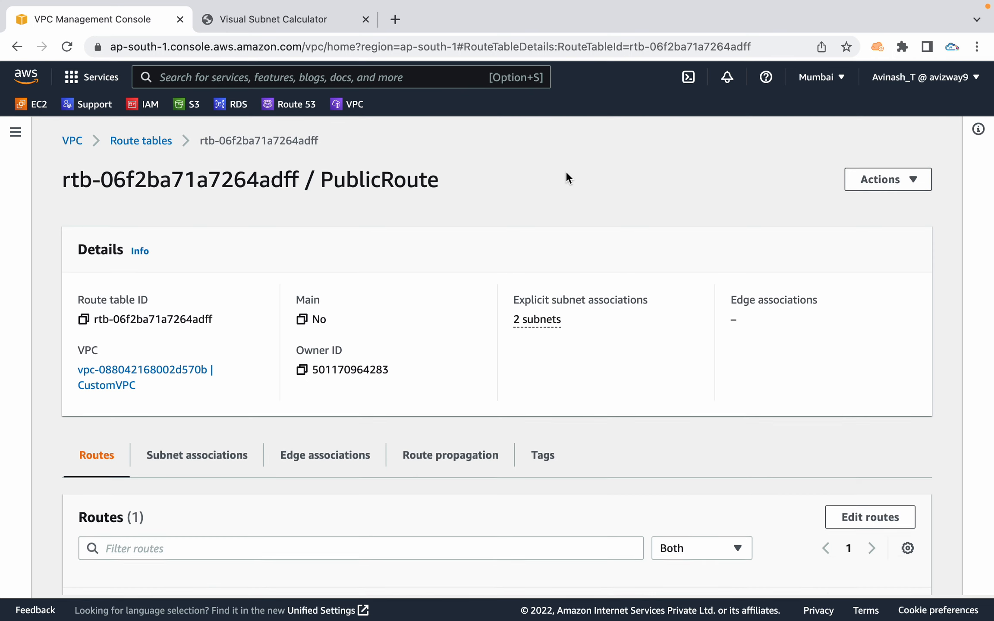
scroll(565, 171, "down", 3)
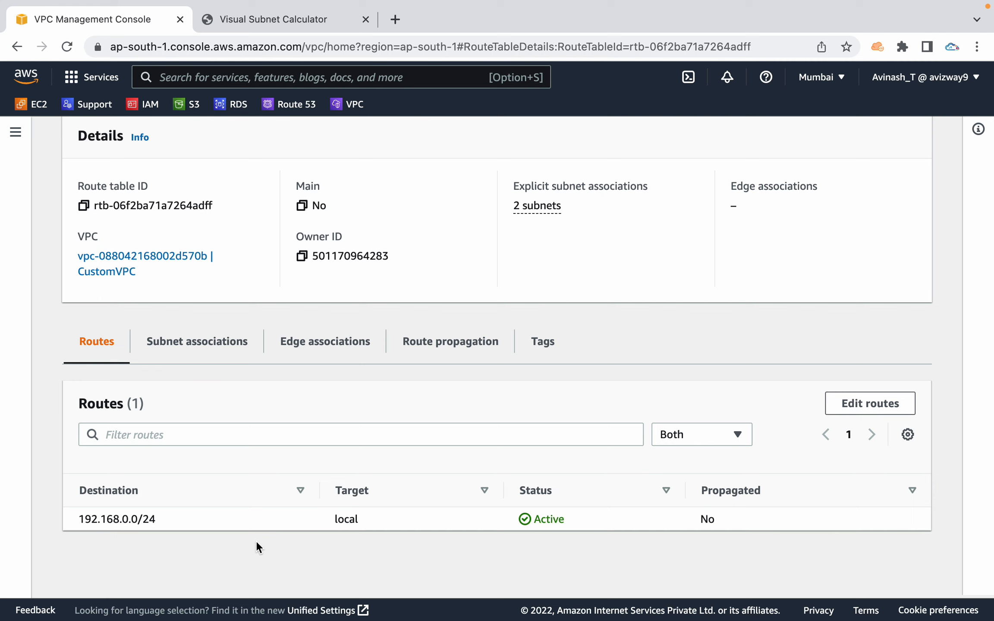
Check the PublicRoute table's explicit subnet associations and return to its routes.
left_click(183, 354)
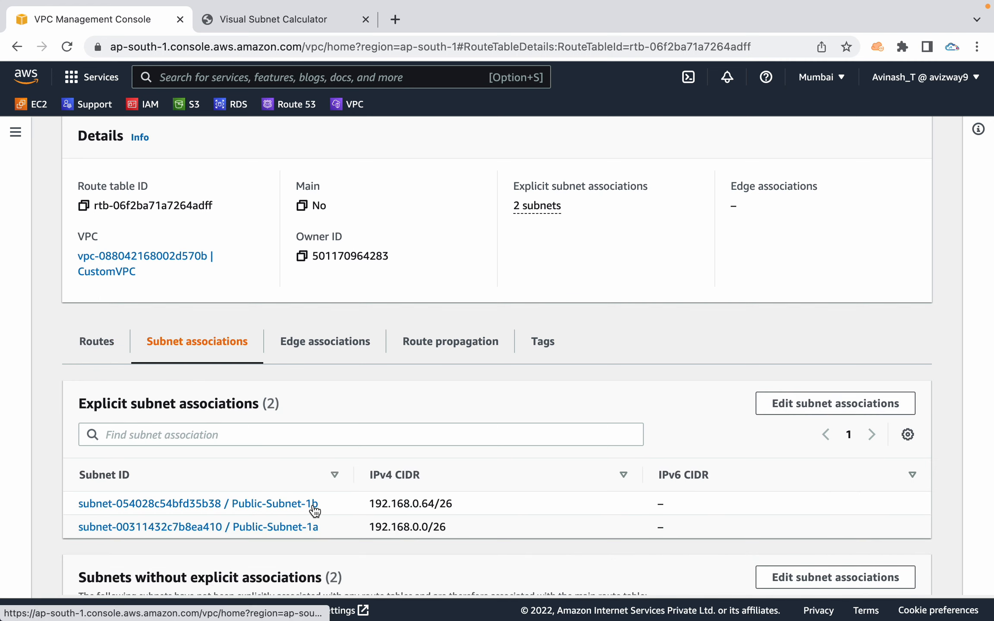
left_click_drag(339, 525, 116, 504)
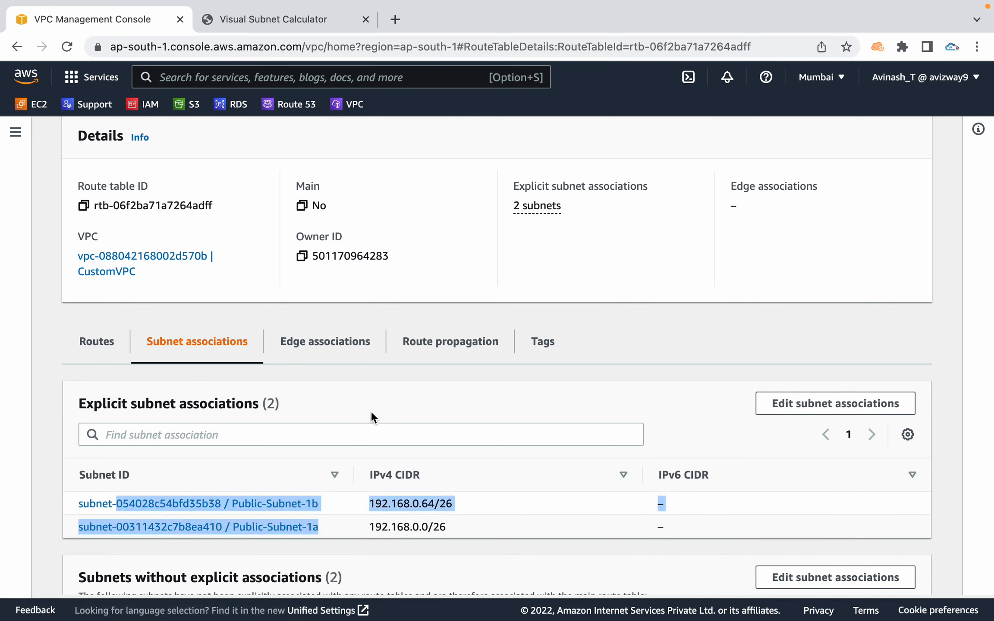
left_click(128, 369)
left_click(92, 348)
scroll(681, 396, "down", 3)
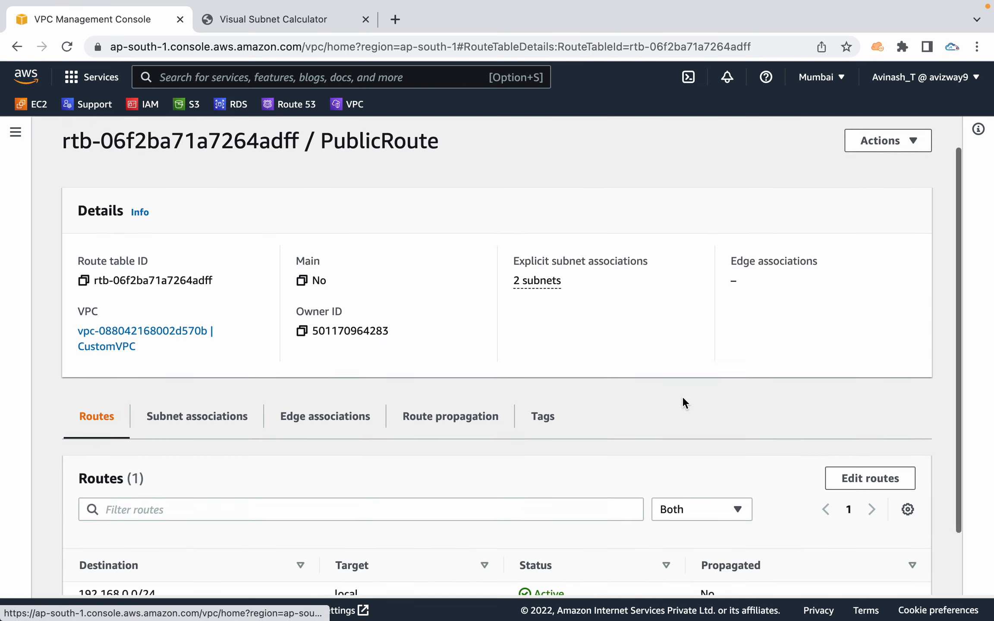
Add a 0.0.0.0/0 route targeting the CustomVPCIGW internet gateway to PublicRoute, save it, and dismiss the update notice.
left_click(859, 404)
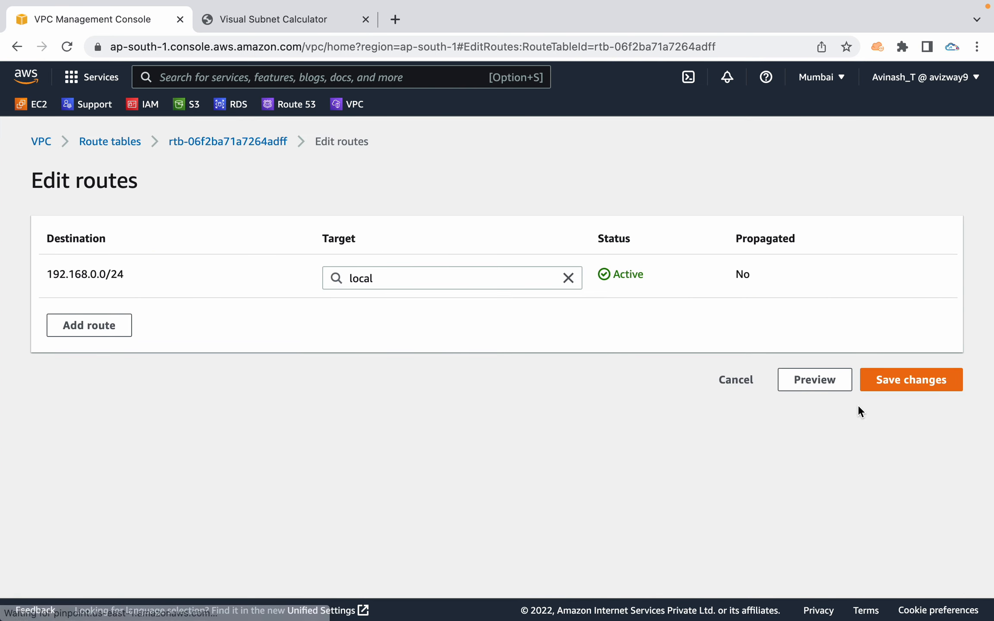
left_click(116, 326)
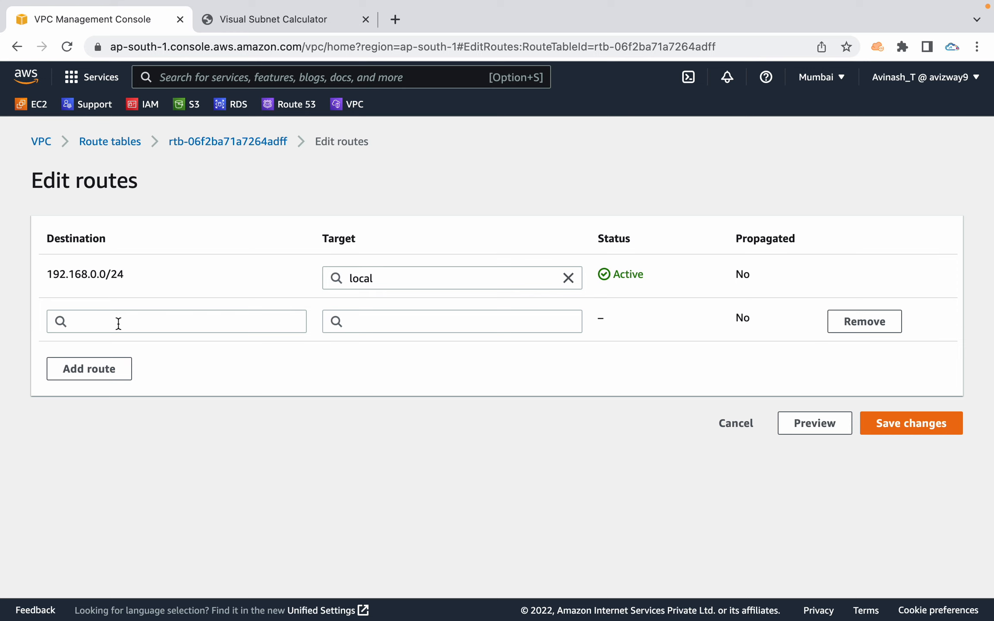
left_click(161, 319)
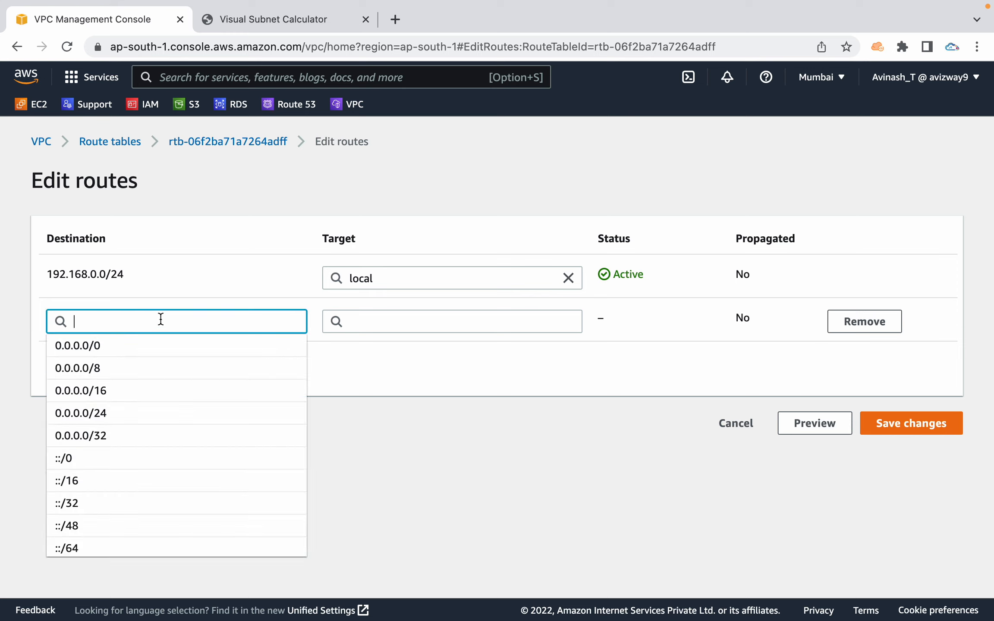
left_click(144, 347)
left_click(394, 318)
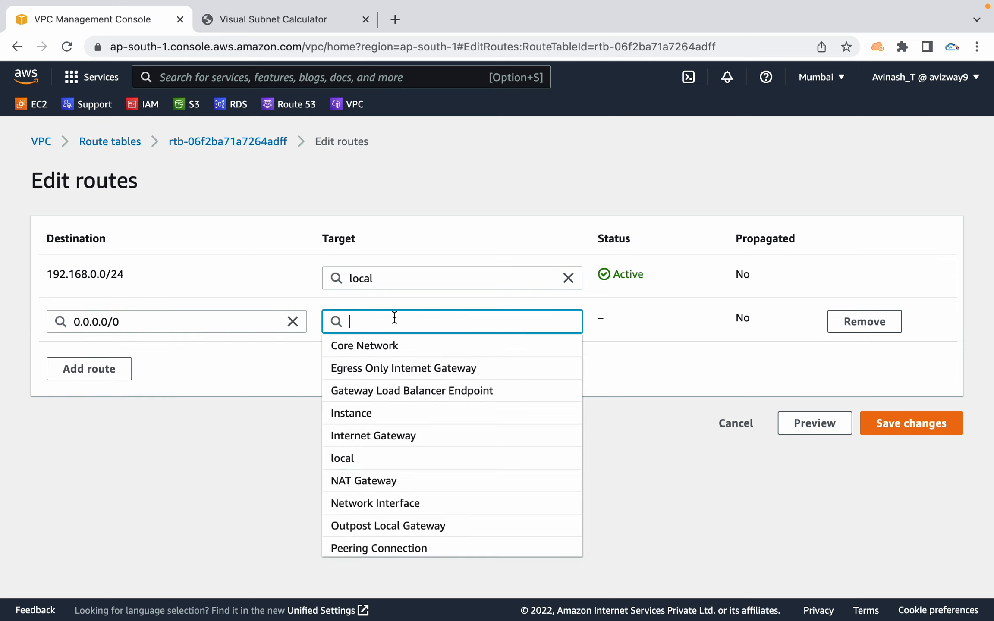
left_click(391, 435)
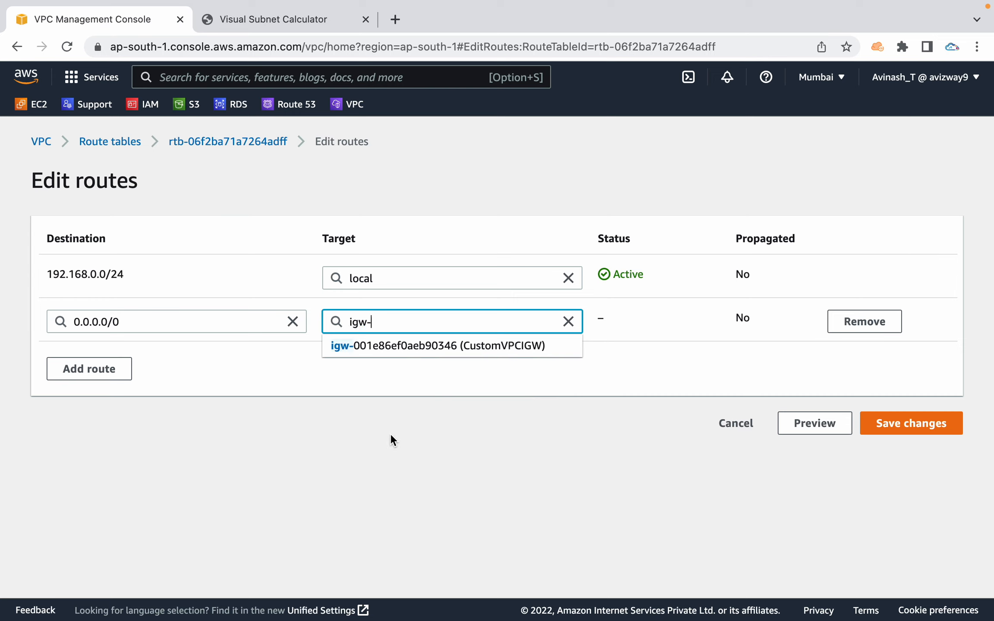
left_click(431, 349)
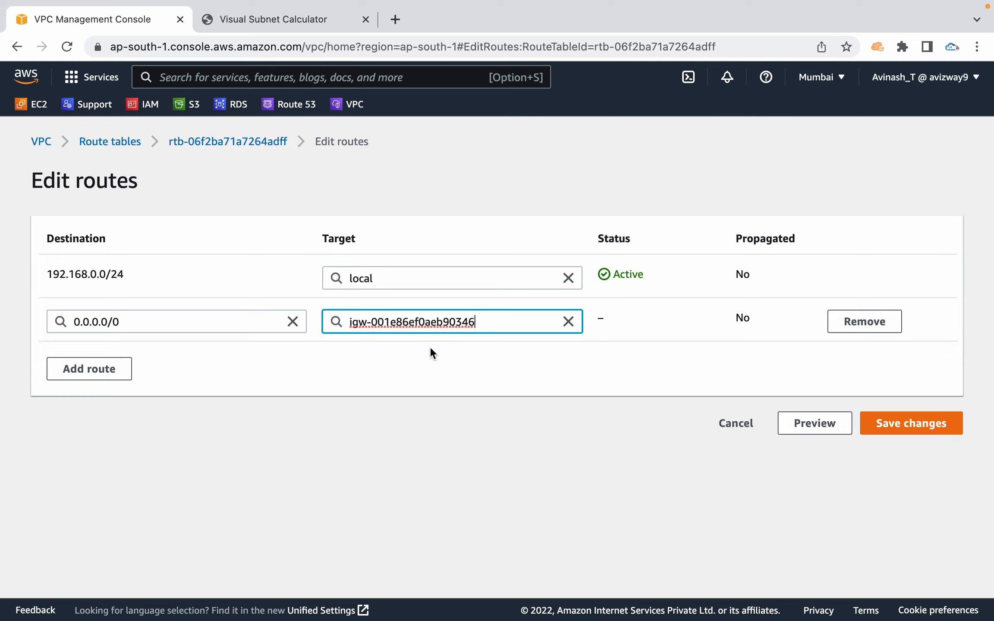
left_click(909, 423)
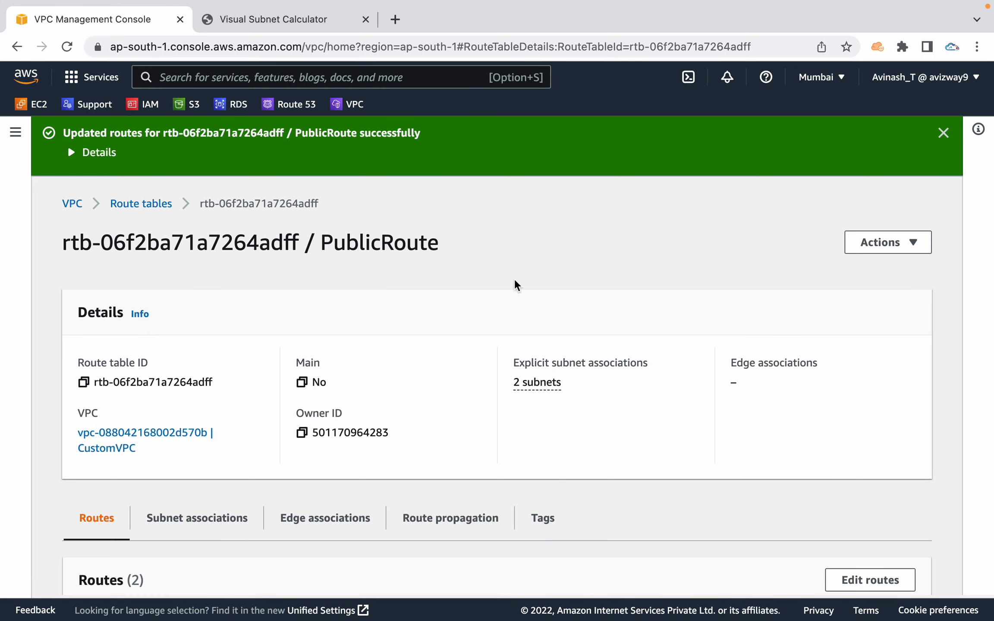
left_click(943, 133)
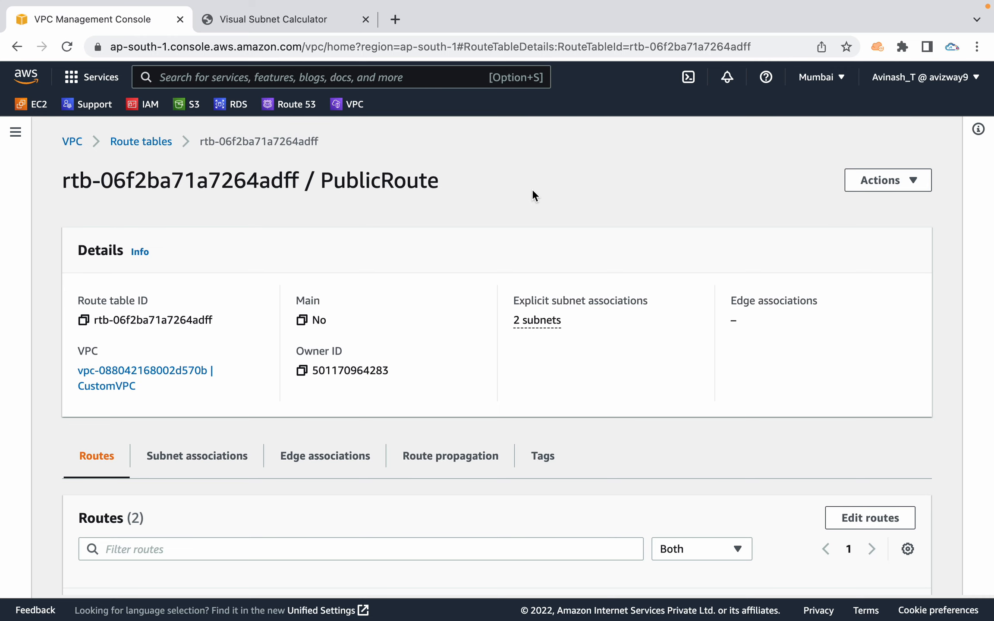
scroll(532, 189, "down", 3)
scroll(532, 189, "up", 3)
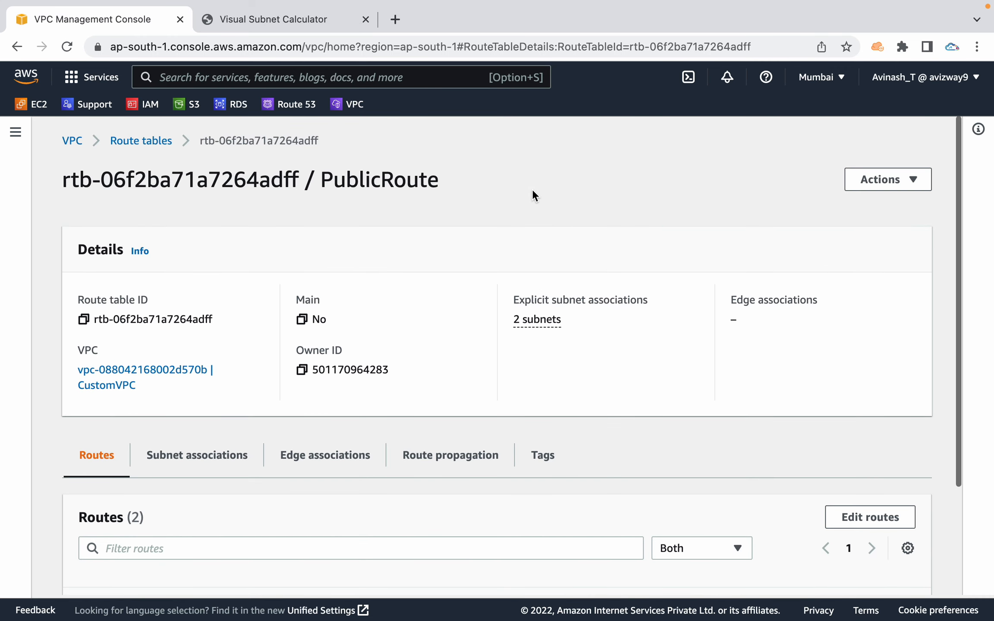
In the route tables list, review the routes of CustomVPC's main route table, then deselect it.
left_click(139, 142)
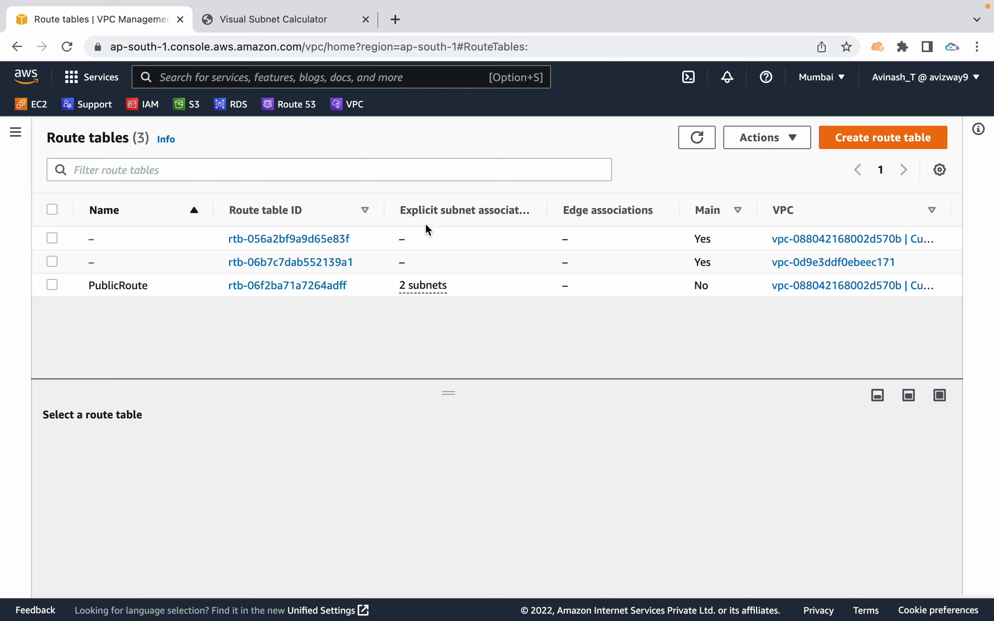
left_click(375, 240)
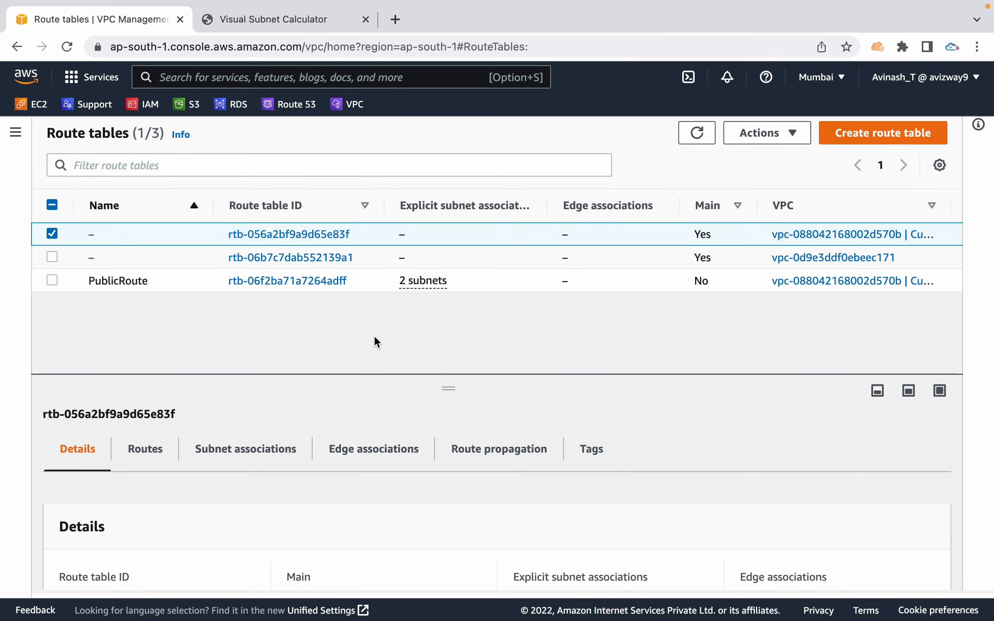
left_click(138, 457)
scroll(194, 477, "down", 3)
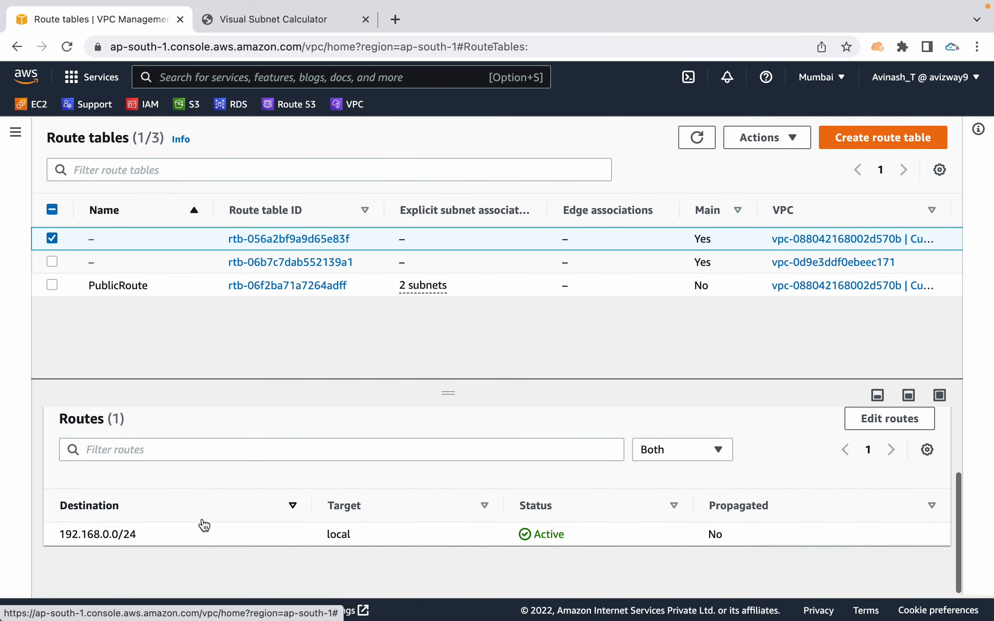
left_click(52, 239)
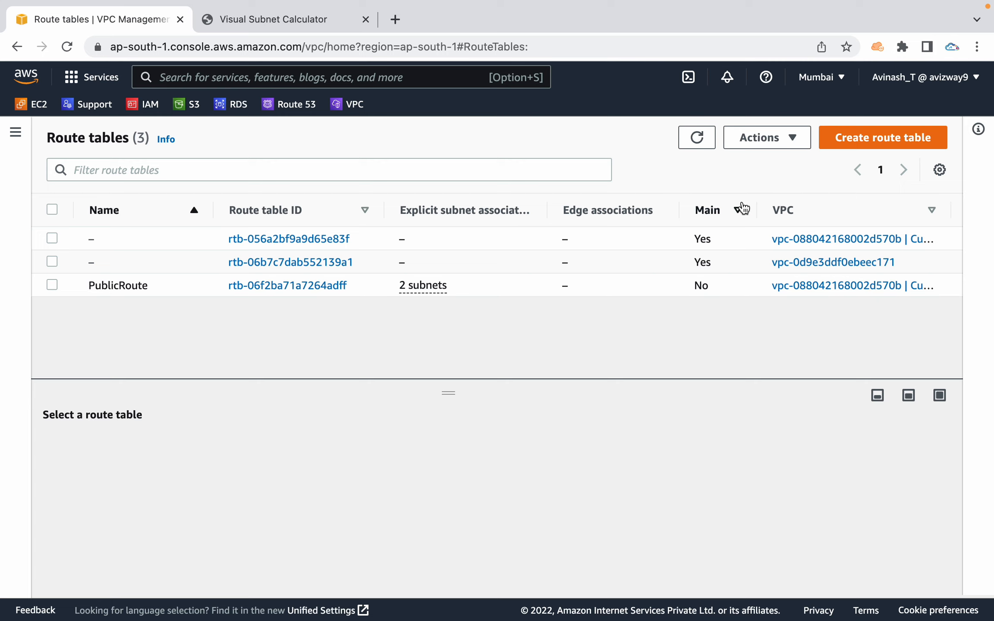
Create a new route table named privateRoute in CustomVPC and dismiss the creation notice.
left_click(869, 137)
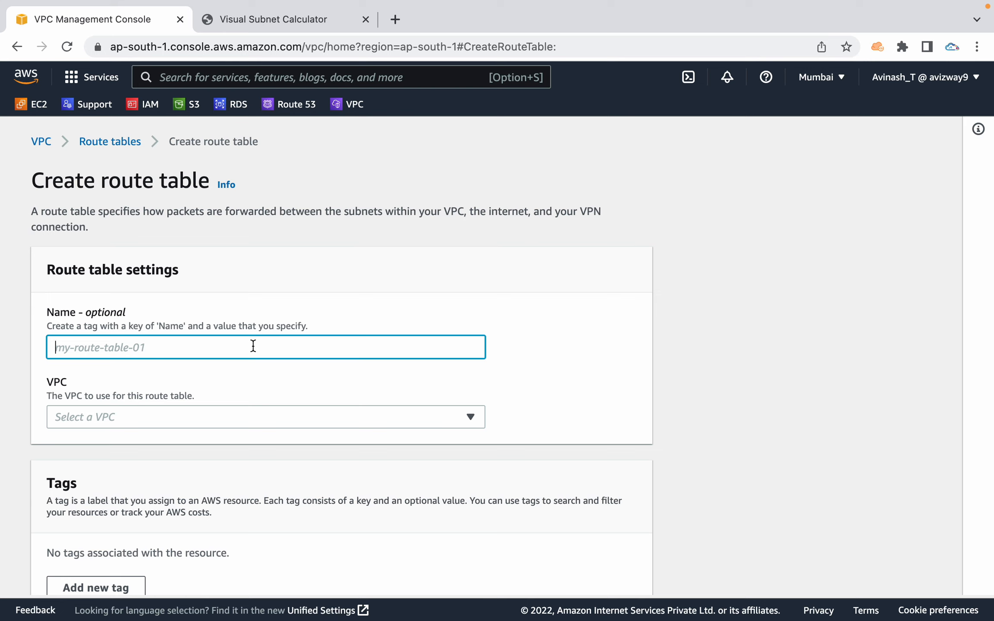
type("pri")
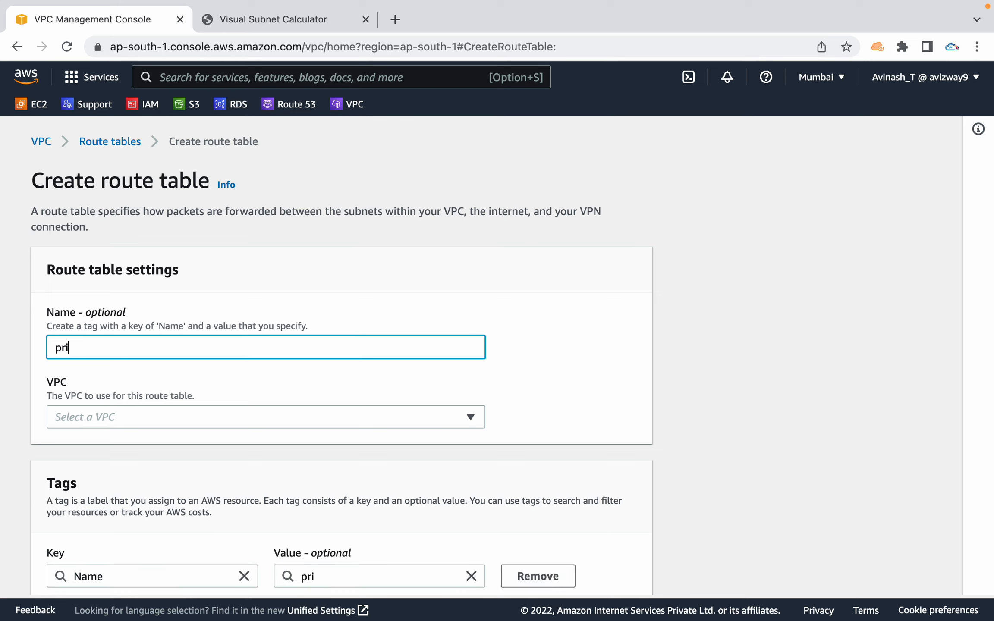
type("vateRoute")
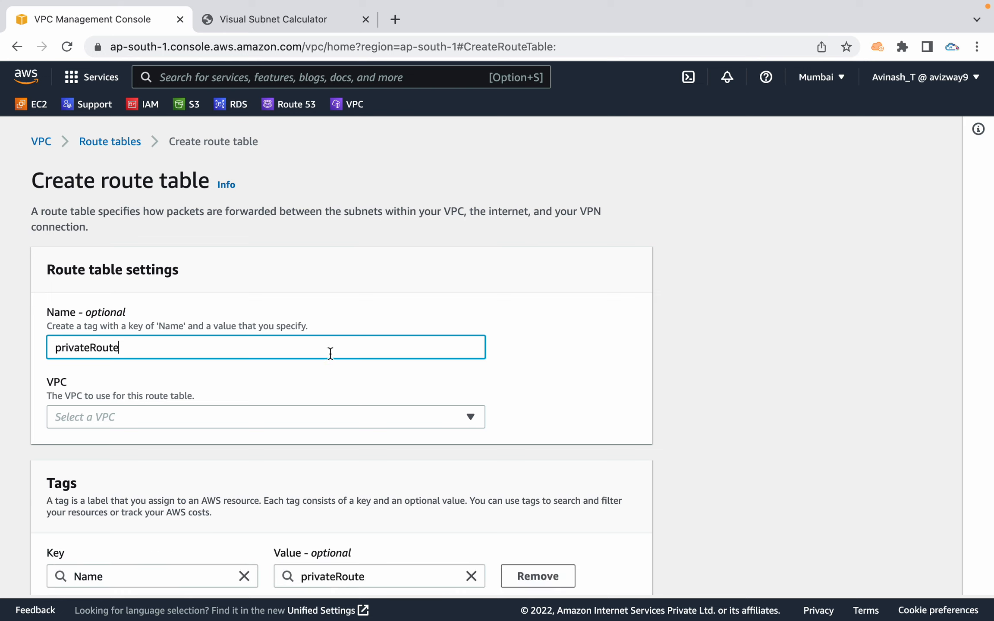
left_click(300, 421)
left_click(255, 465)
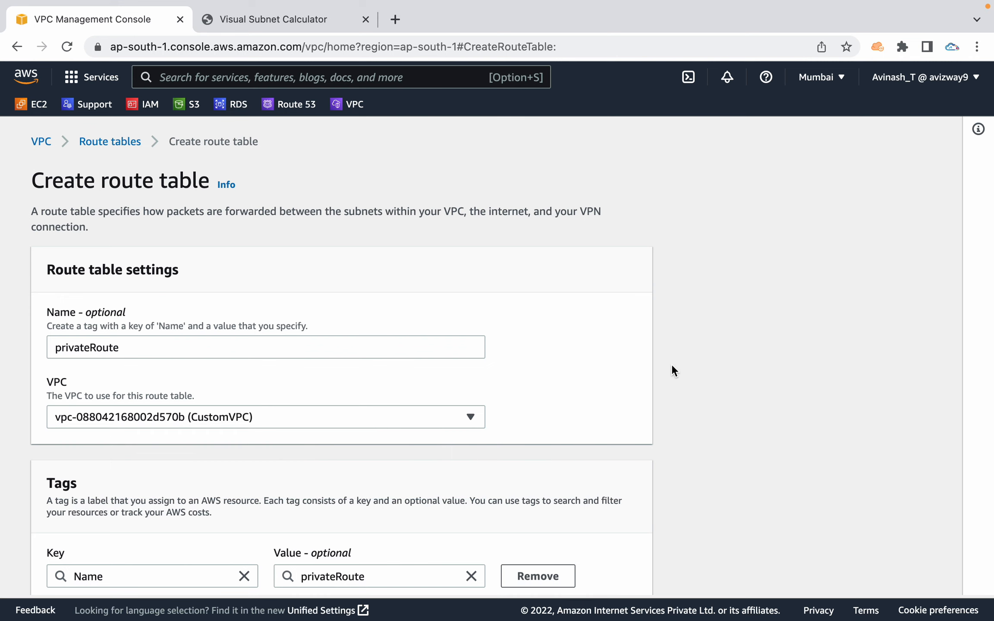
scroll(671, 364, "down", 3)
left_click(581, 565)
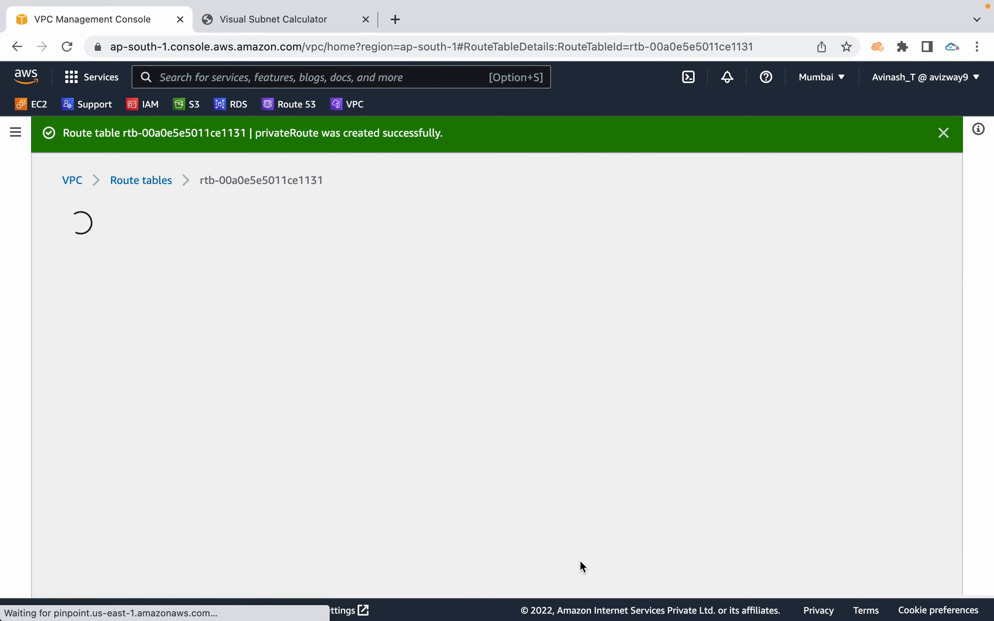
left_click(943, 133)
Associate Private-Subnet-1a and Private-Subnet-1b with the privateRoute table and dismiss the update notice.
scroll(402, 397, "down", 3)
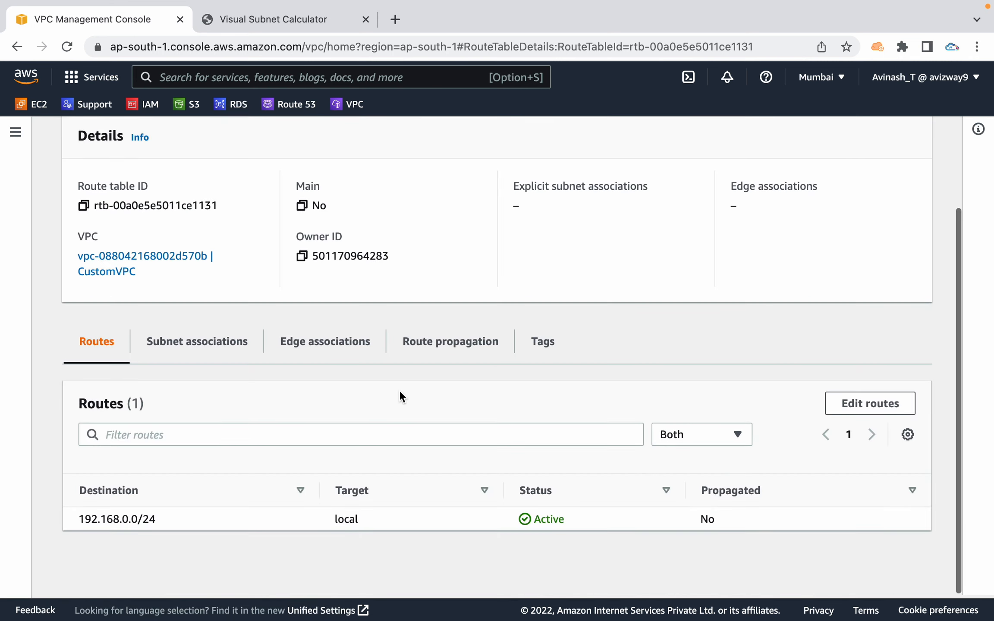
left_click(196, 345)
scroll(479, 399, "down", 3)
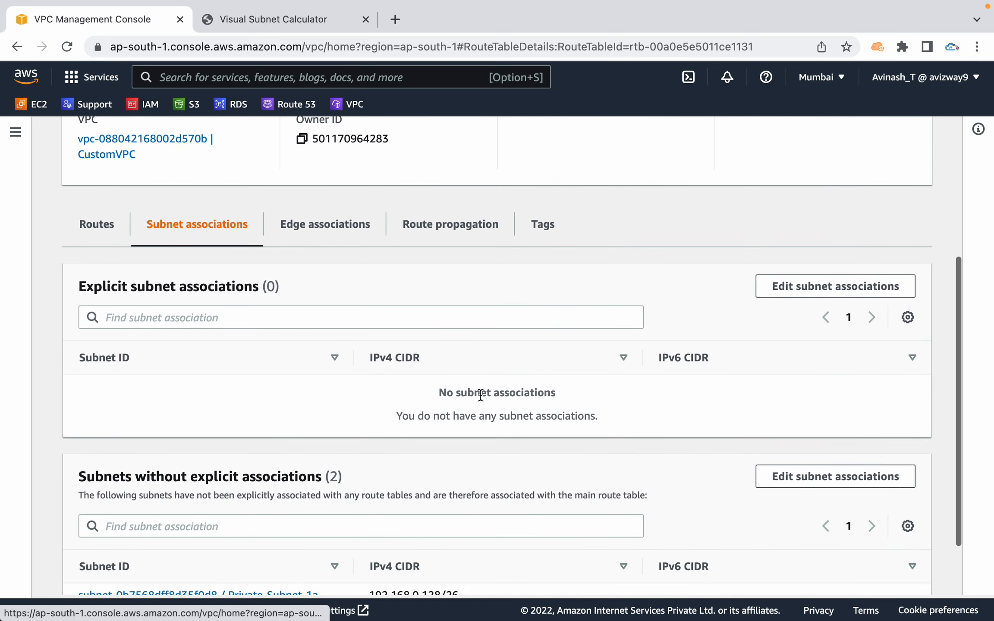
left_click(821, 284)
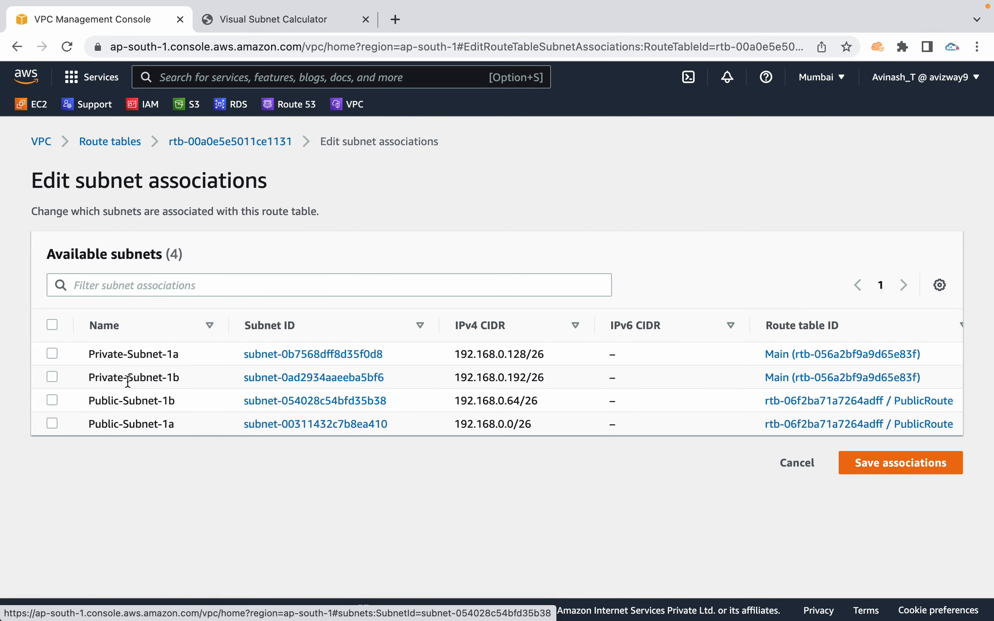
left_click(56, 377)
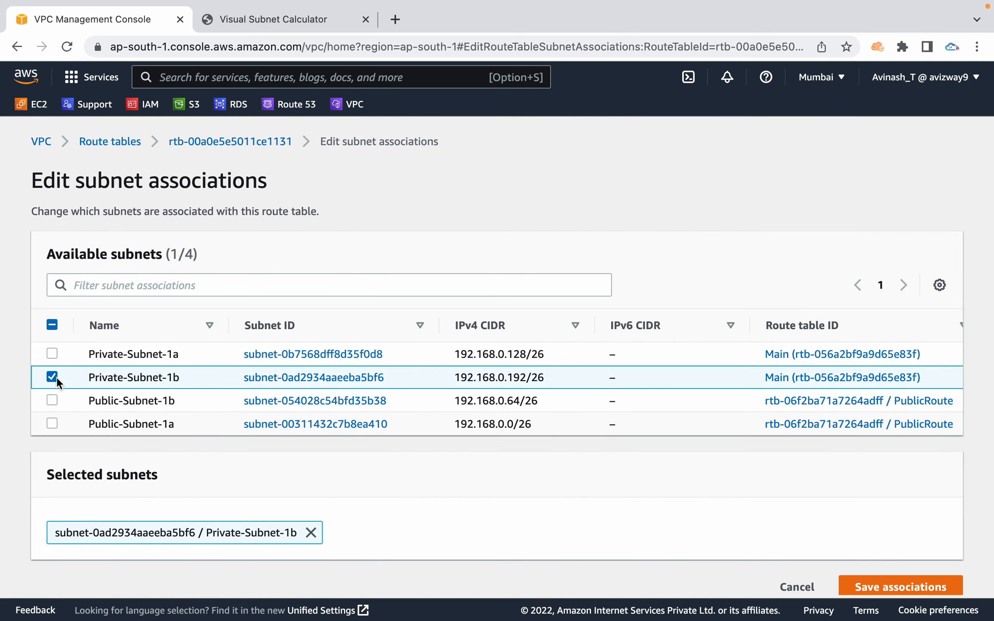
left_click(52, 352)
scroll(515, 492, "down", 1)
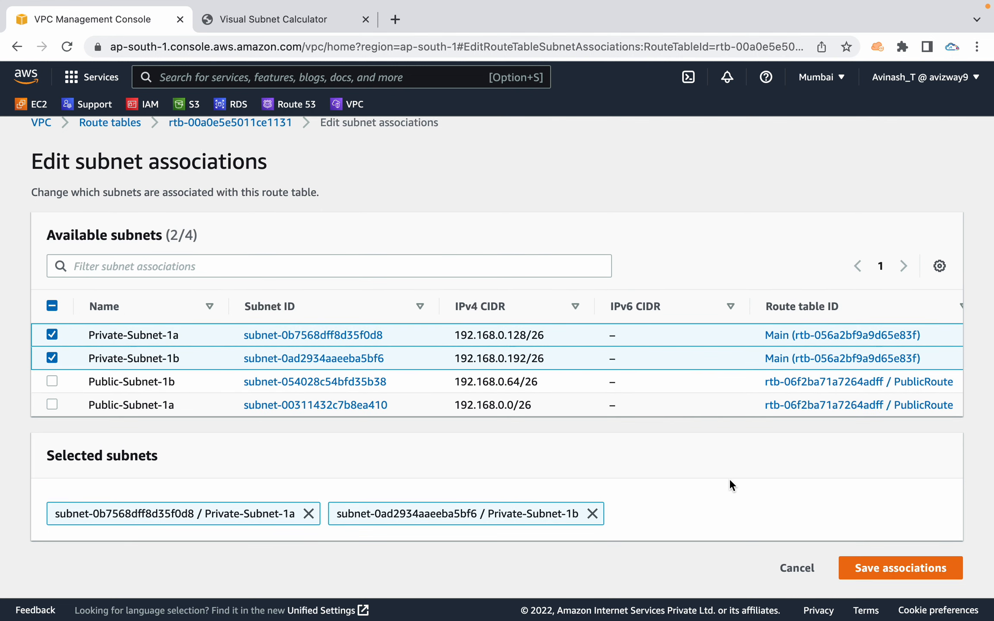
left_click(886, 569)
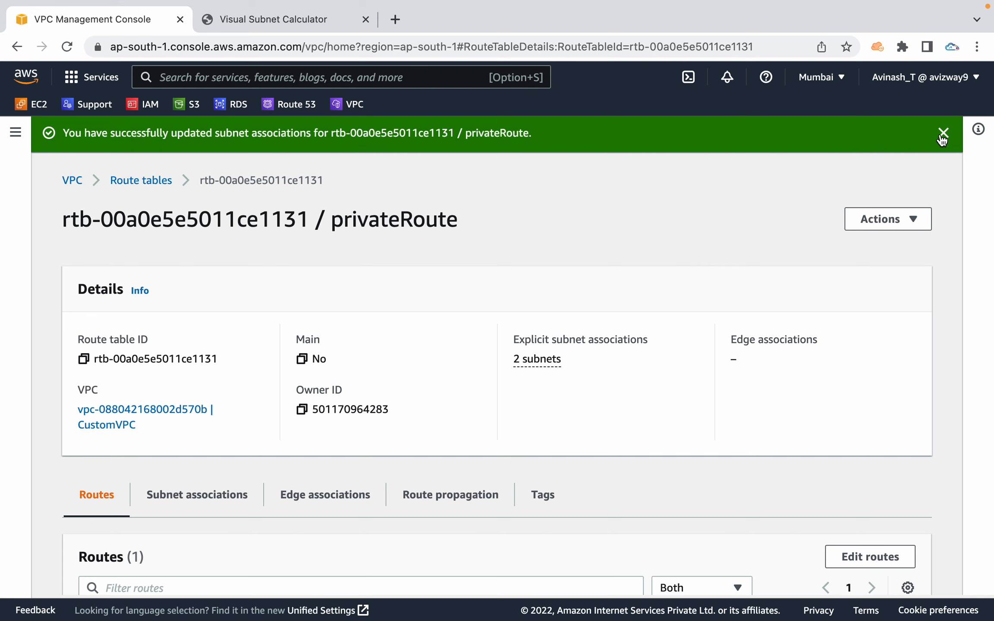
left_click(943, 134)
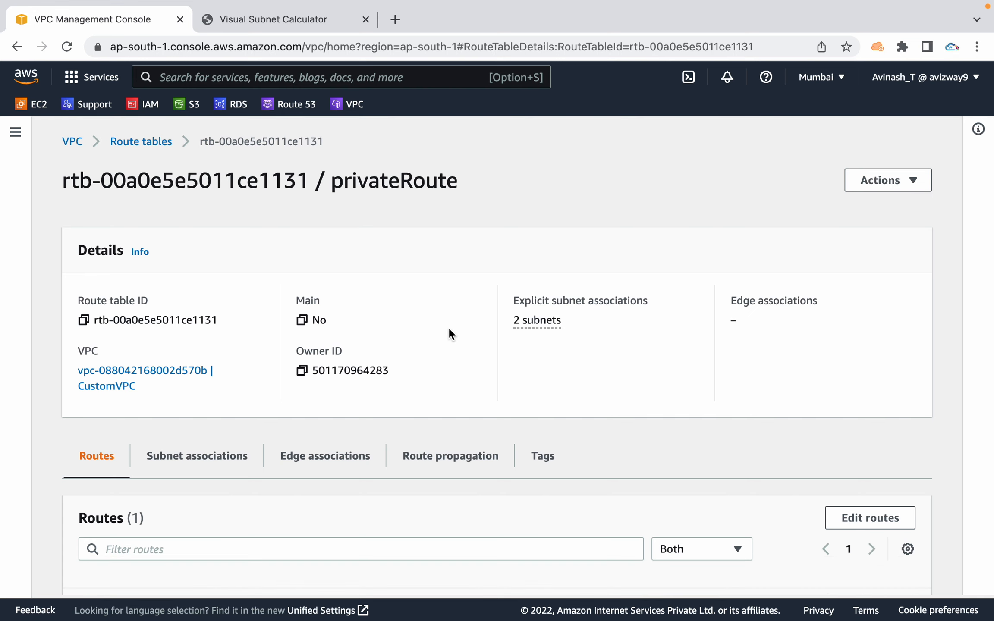
Return to the route tables list and review the privateRoute table's routes, then deselect it.
left_click(141, 136)
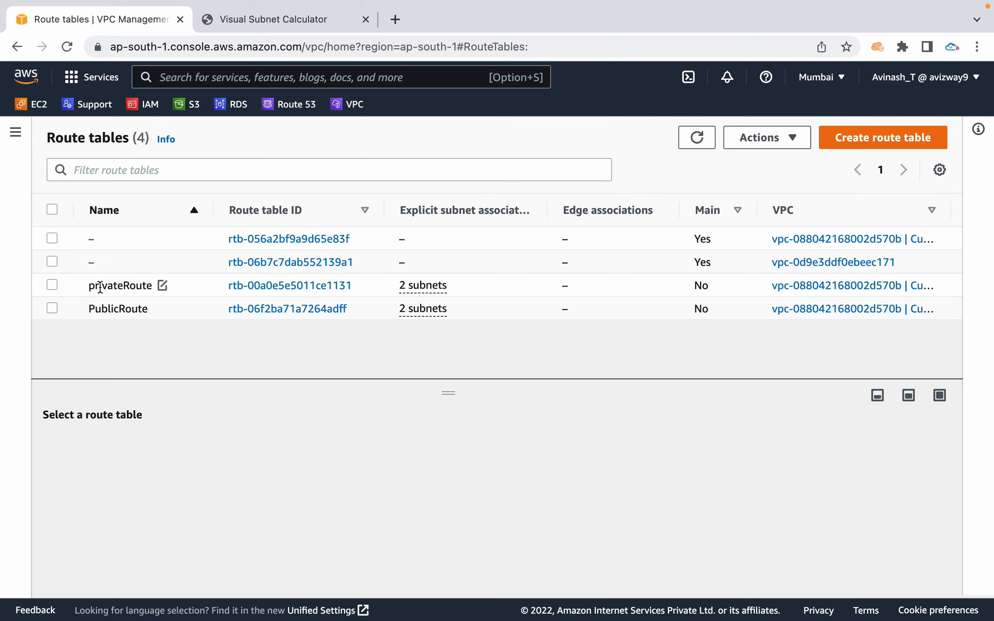
left_click_drag(82, 286, 174, 287)
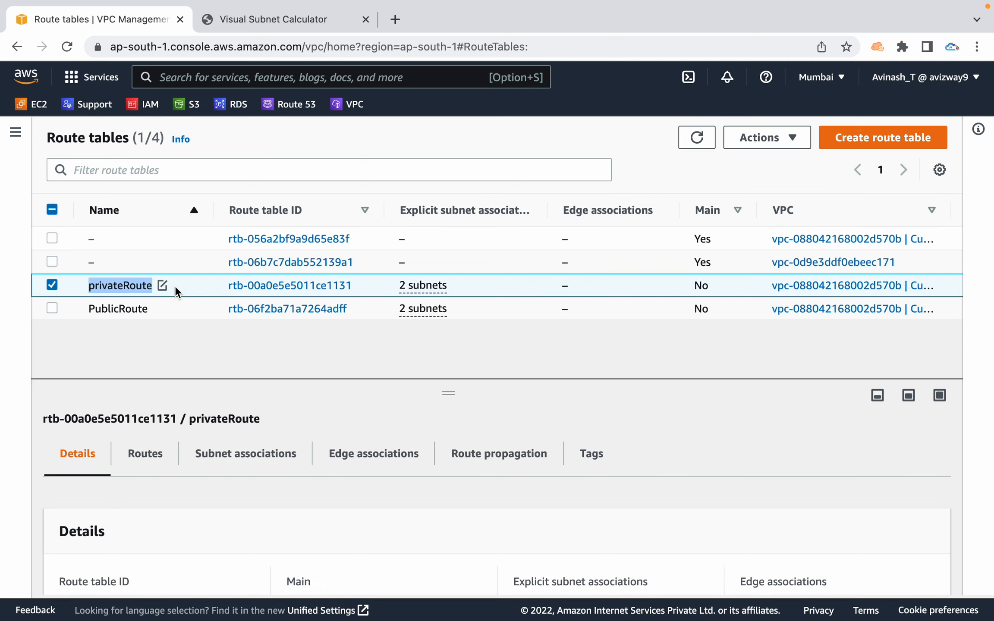
left_click(139, 460)
scroll(200, 520, "down", 3)
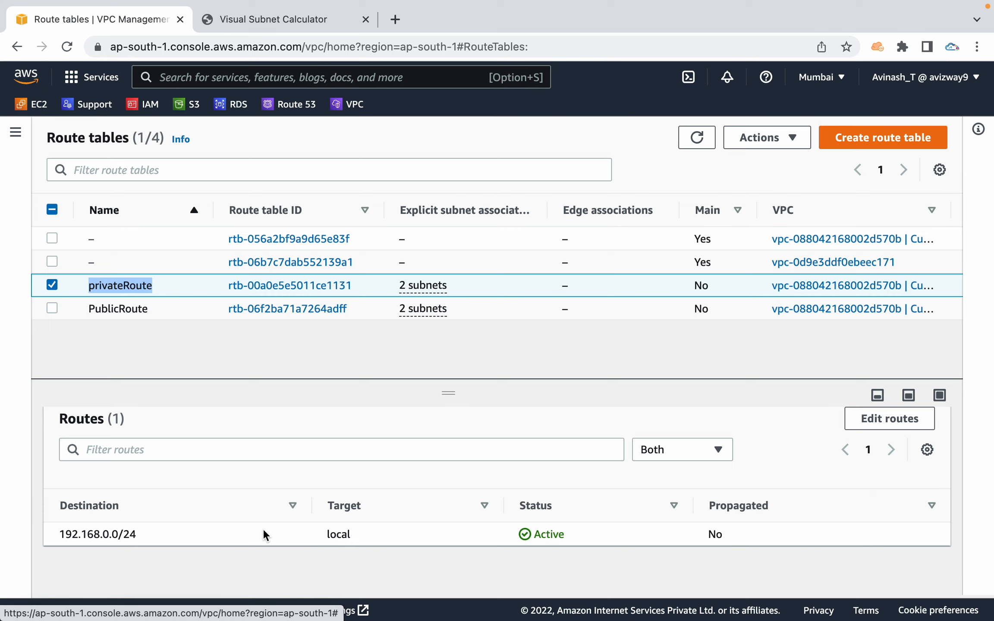
left_click(47, 285)
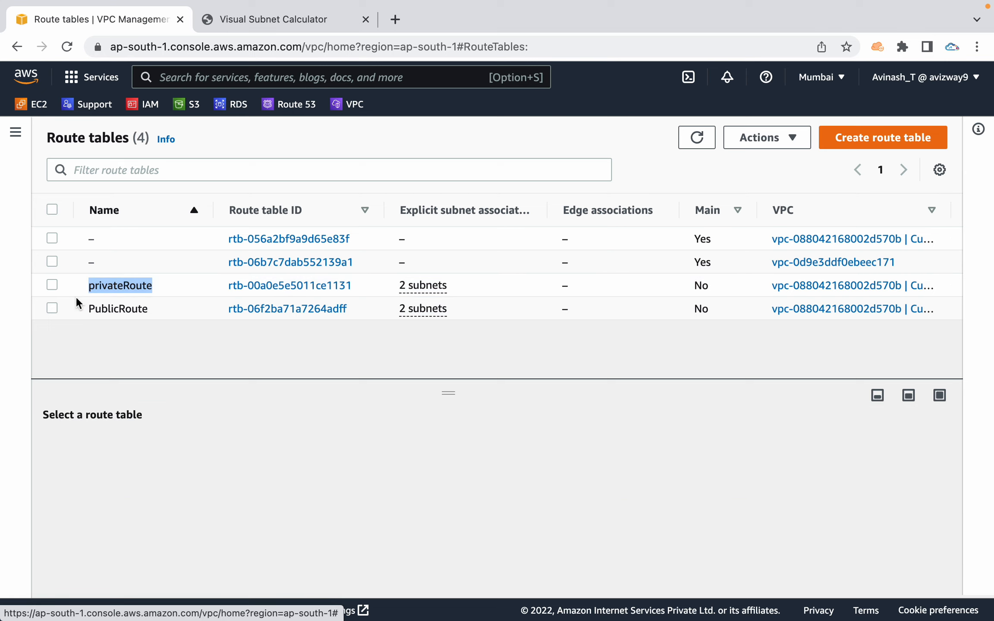
Select PublicRoute in the list and review its subnet associations and routes.
left_click(49, 307)
left_click(181, 364)
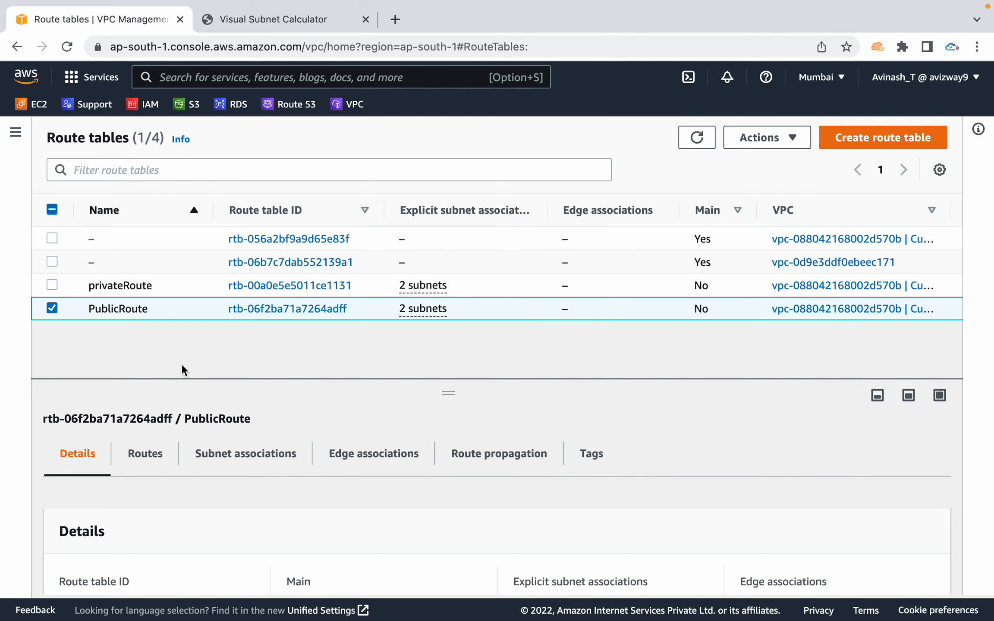
left_click(246, 454)
scroll(272, 491, "down", 3)
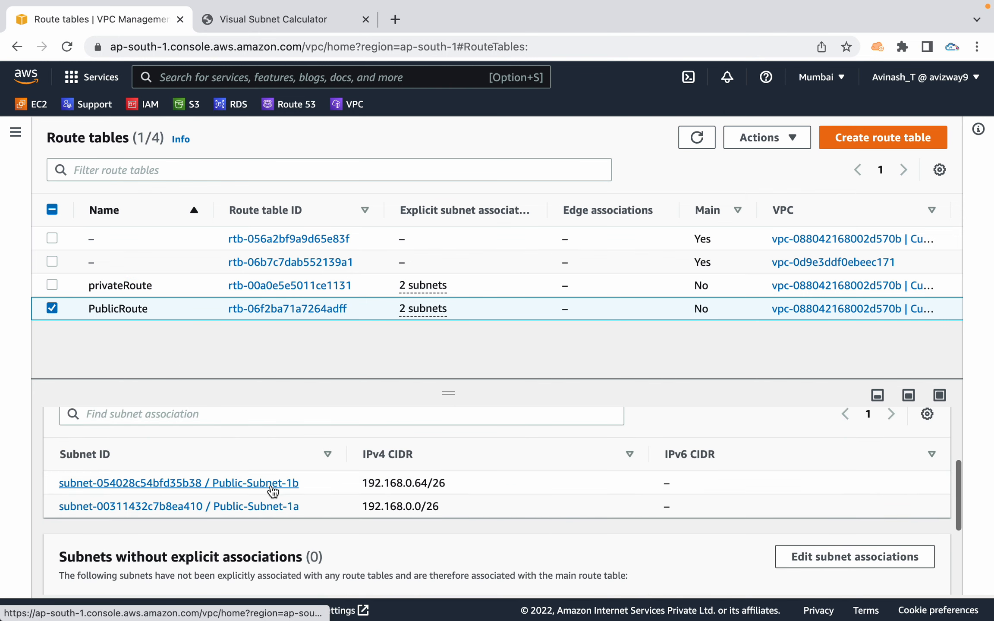
scroll(273, 491, "up", 3)
left_click(146, 453)
scroll(288, 511, "down", 3)
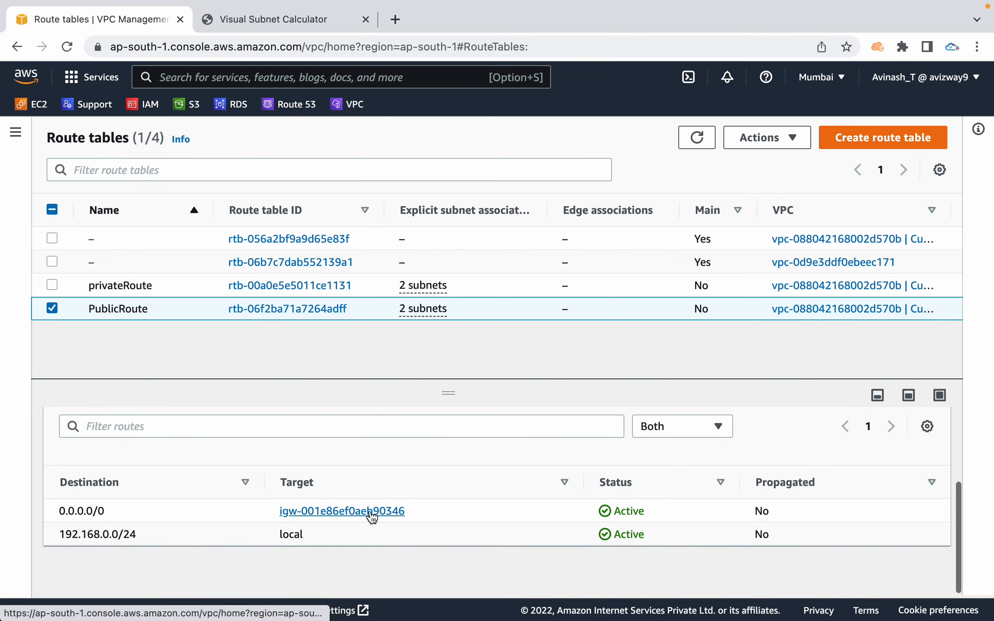
Review the PublicRoute table's subnet associations, then deselect the table.
scroll(240, 477, "up", 3)
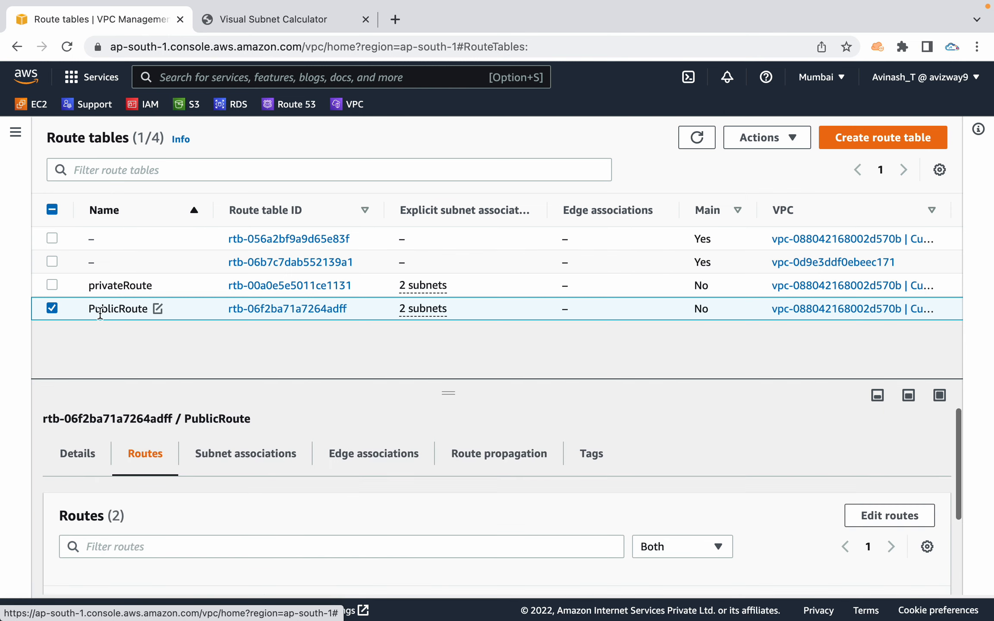
left_click(243, 453)
scroll(240, 459, "down", 1)
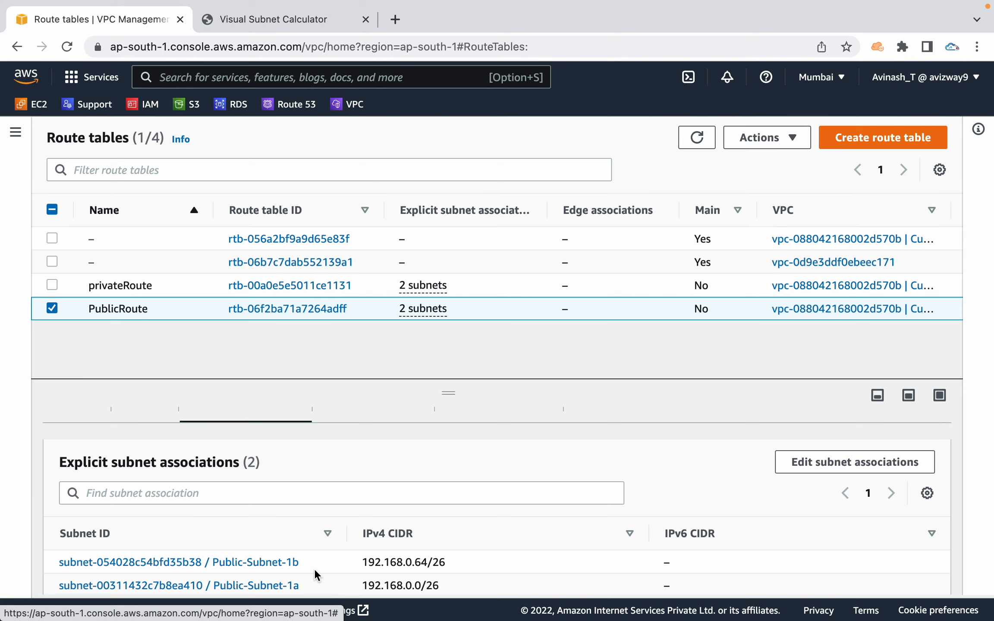
left_click(52, 309)
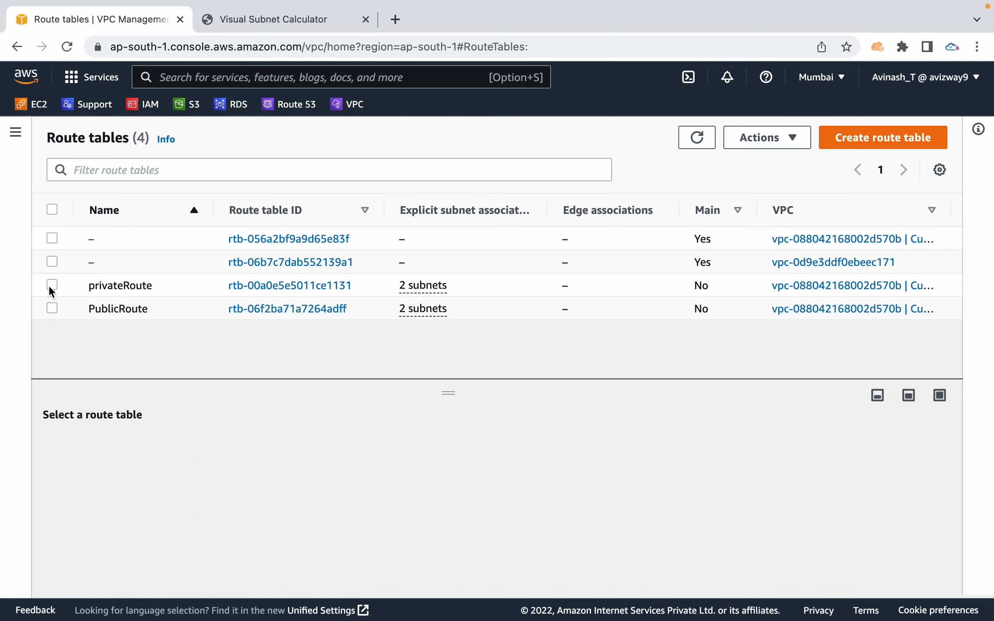
Select the privateRoute table, review its routes, subnet associations and details, then deselect it.
left_click(52, 285)
left_click(142, 457)
scroll(207, 486, "down", 2)
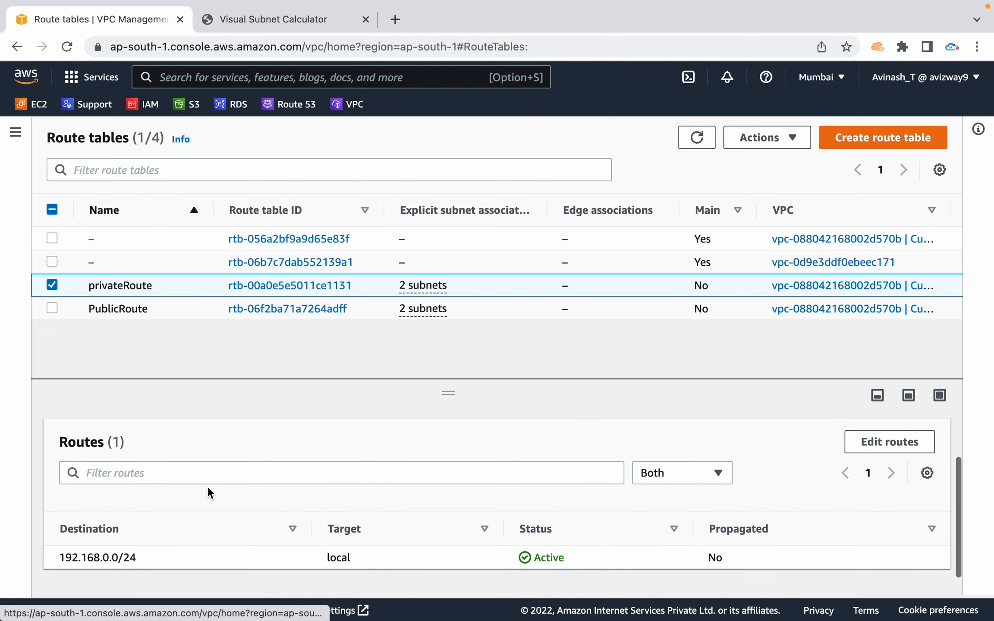
scroll(266, 551, "up", 3)
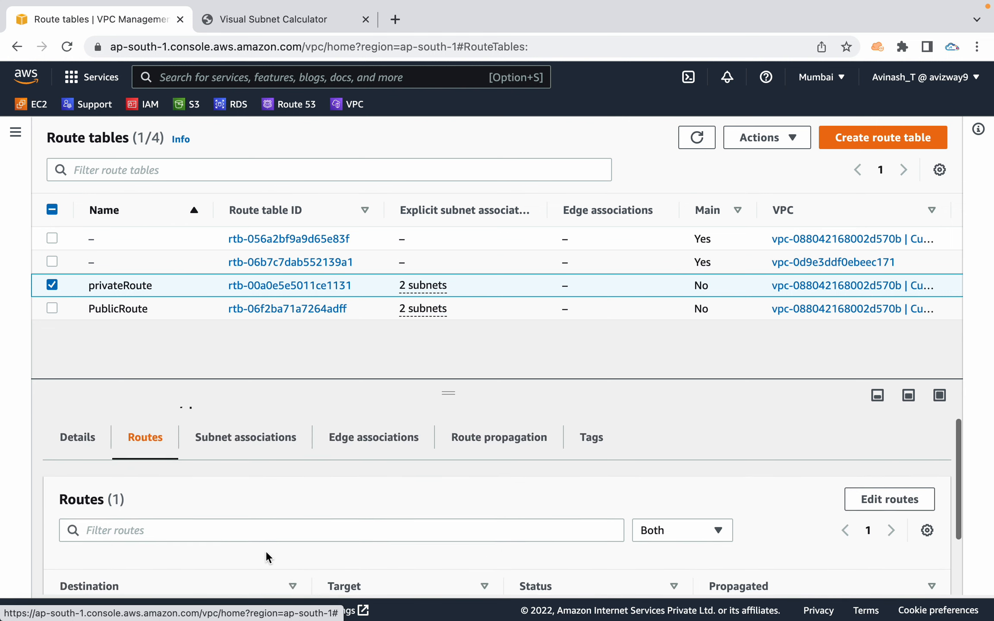
left_click(228, 457)
left_click(151, 461)
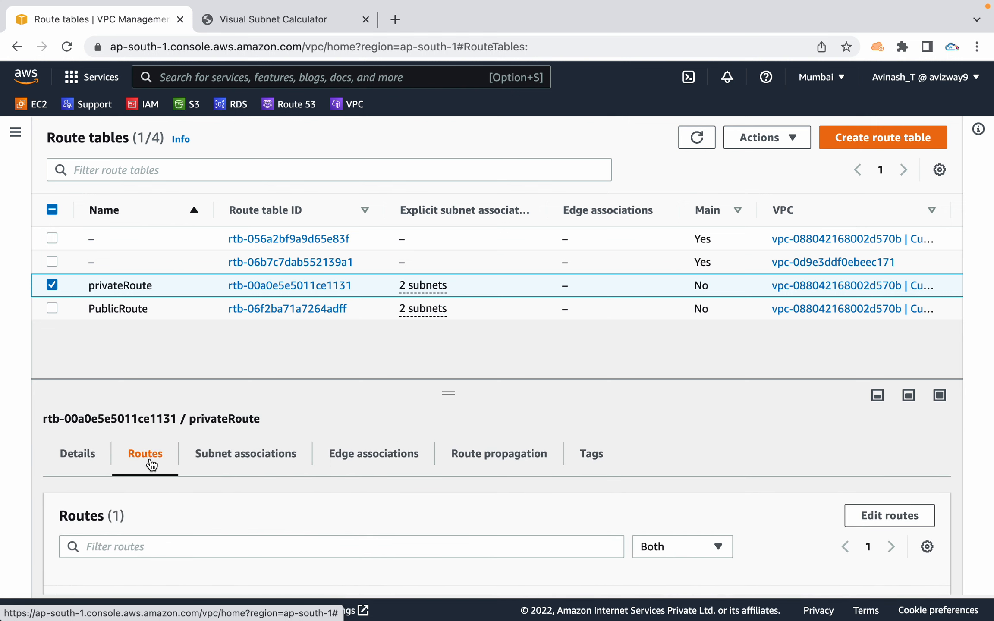
left_click(80, 457)
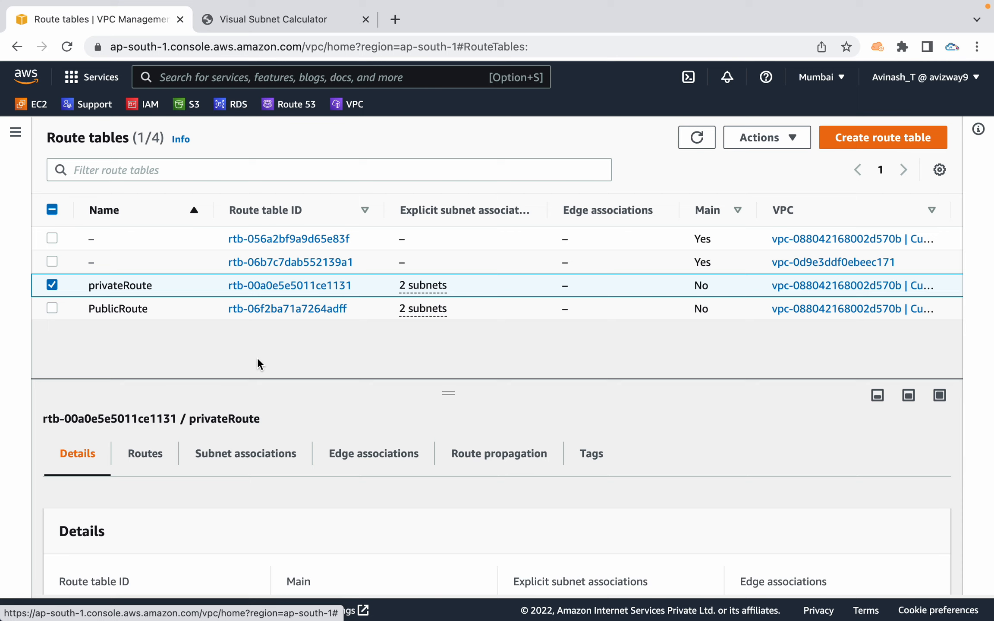
left_click(51, 286)
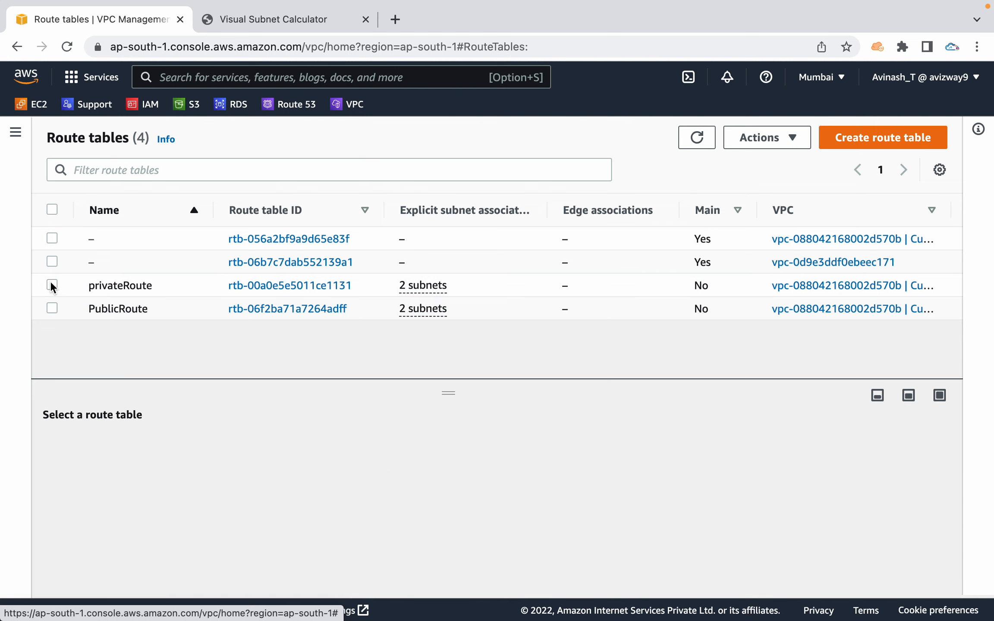
Go from the route tables to the list of subnets and collapse the navigation pane.
left_click(15, 132)
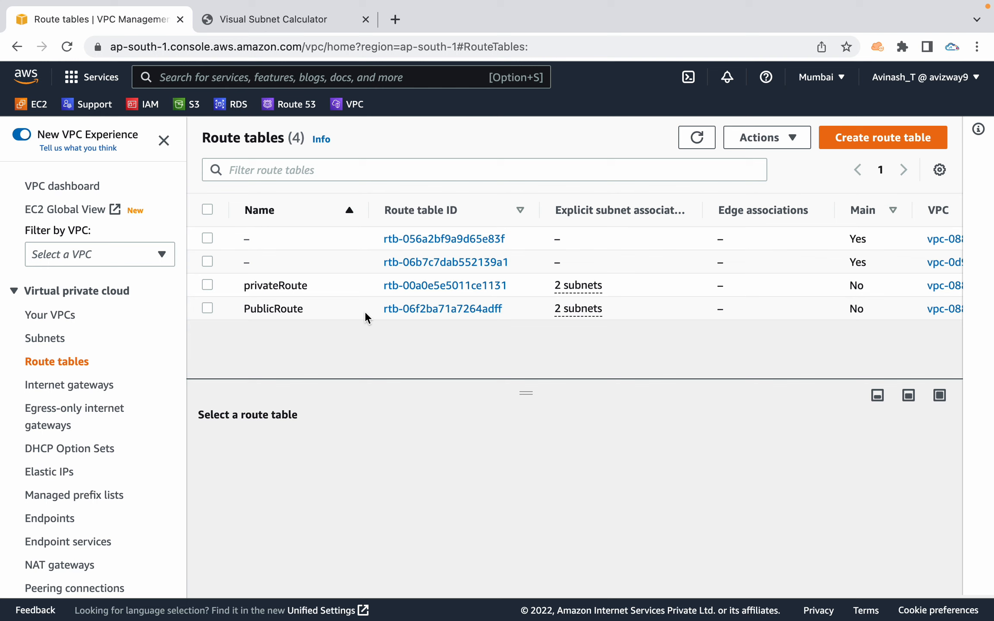
left_click_drag(365, 312, 502, 311)
left_click(453, 345)
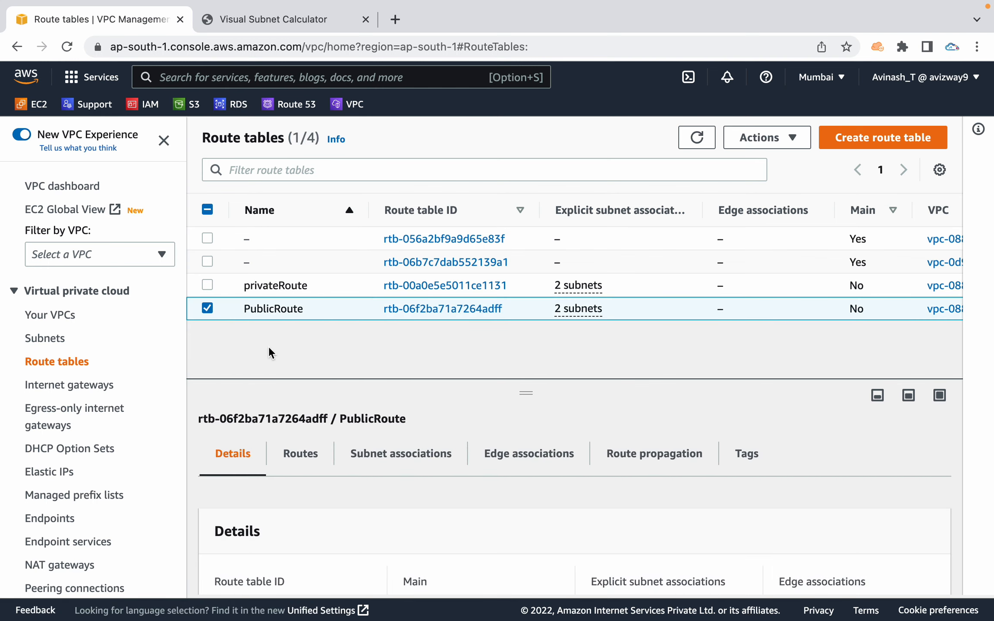
left_click(208, 309)
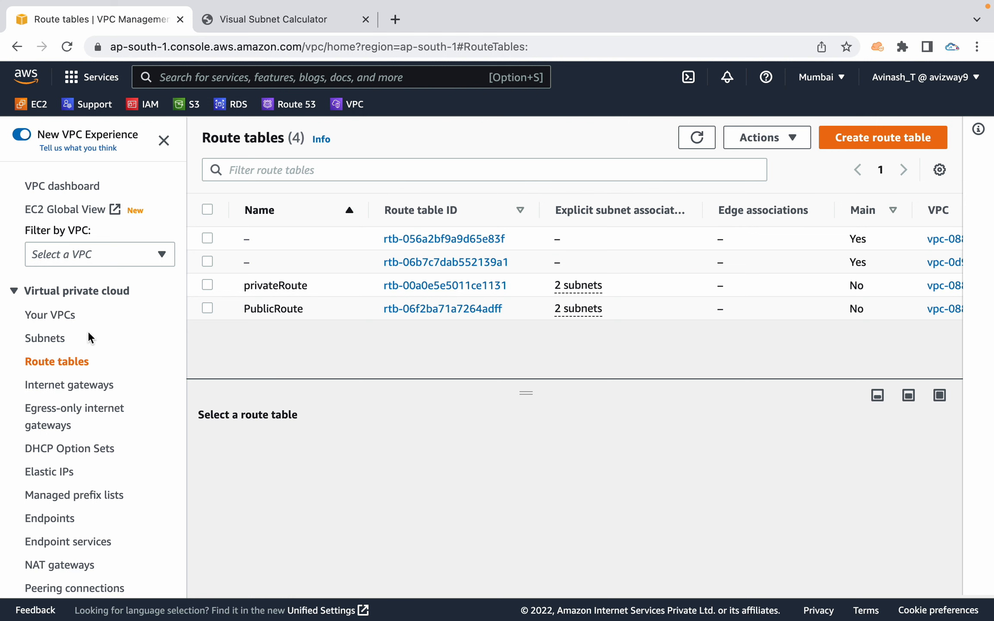
left_click(45, 338)
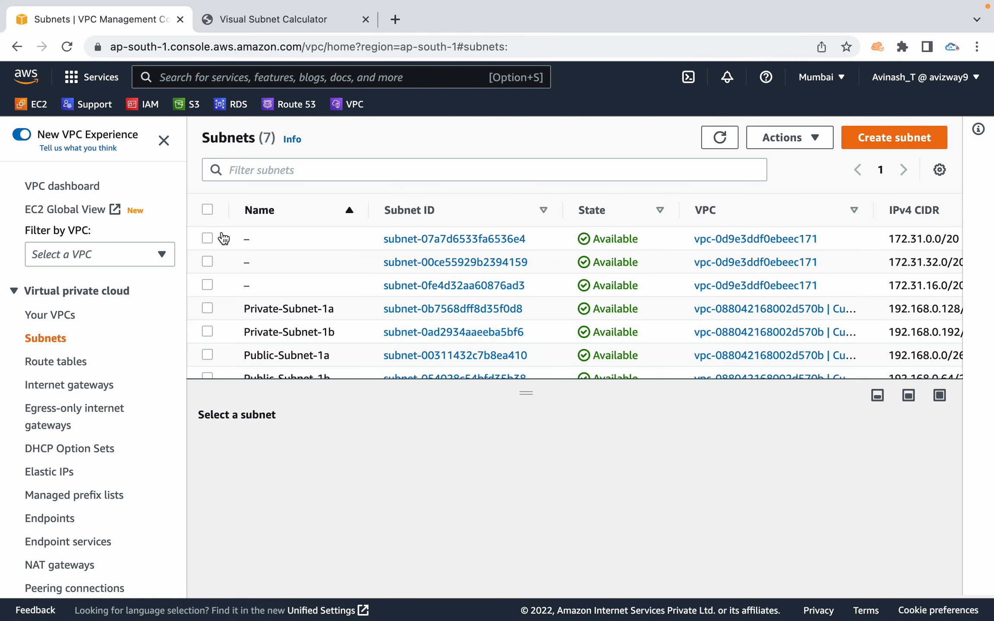
left_click(163, 141)
Enable auto-assign public IPv4 address for Public-Subnet-1a, save the subnet settings and dismiss the notice.
left_click(52, 355)
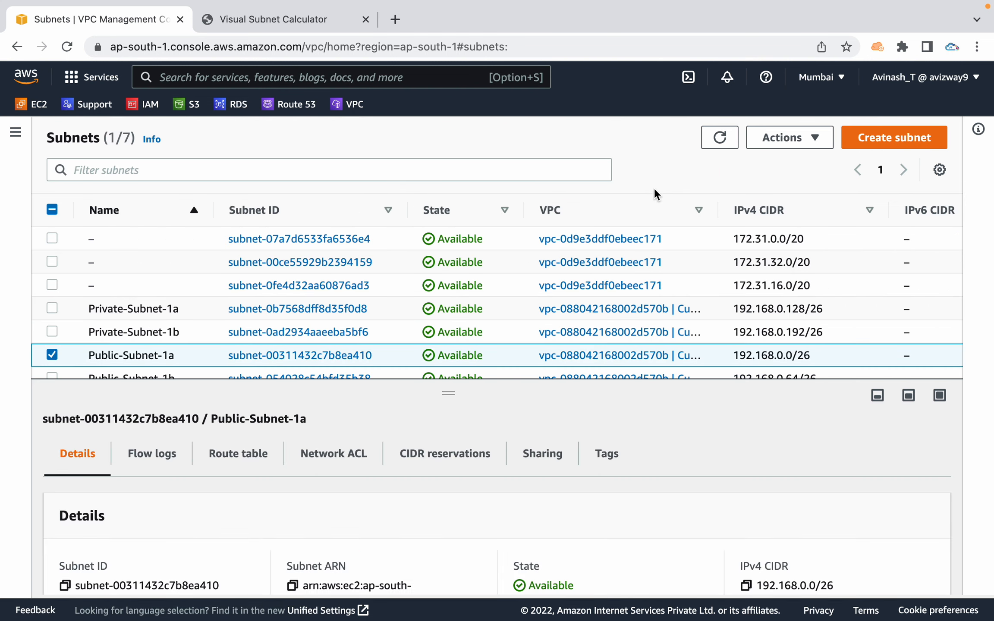
left_click(801, 141)
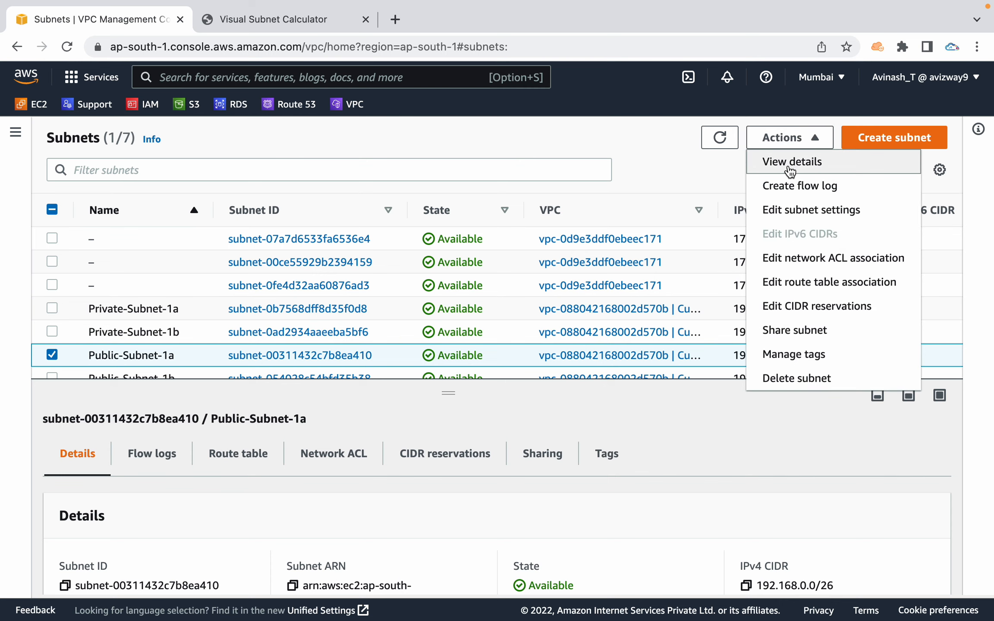
left_click(787, 209)
scroll(453, 344, "down", 2)
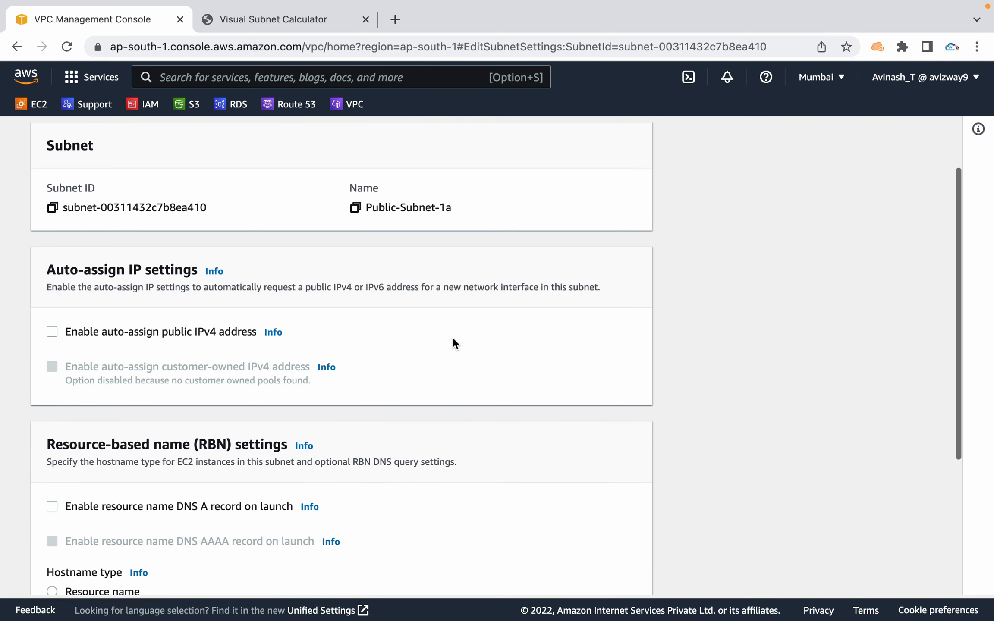
left_click(182, 332)
scroll(601, 402, "down", 3)
scroll(602, 396, "down", 4)
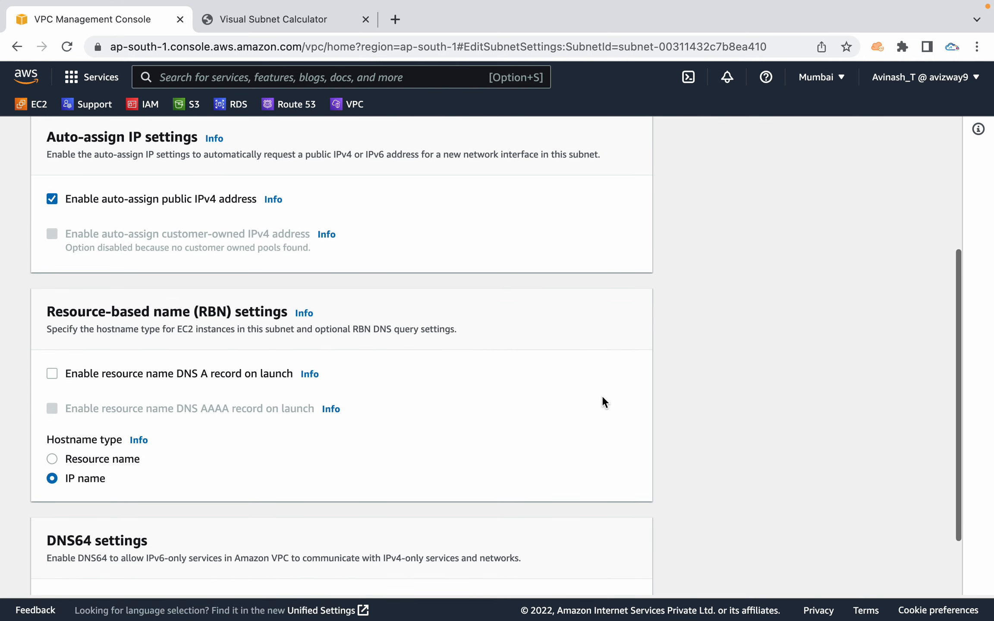
left_click(624, 568)
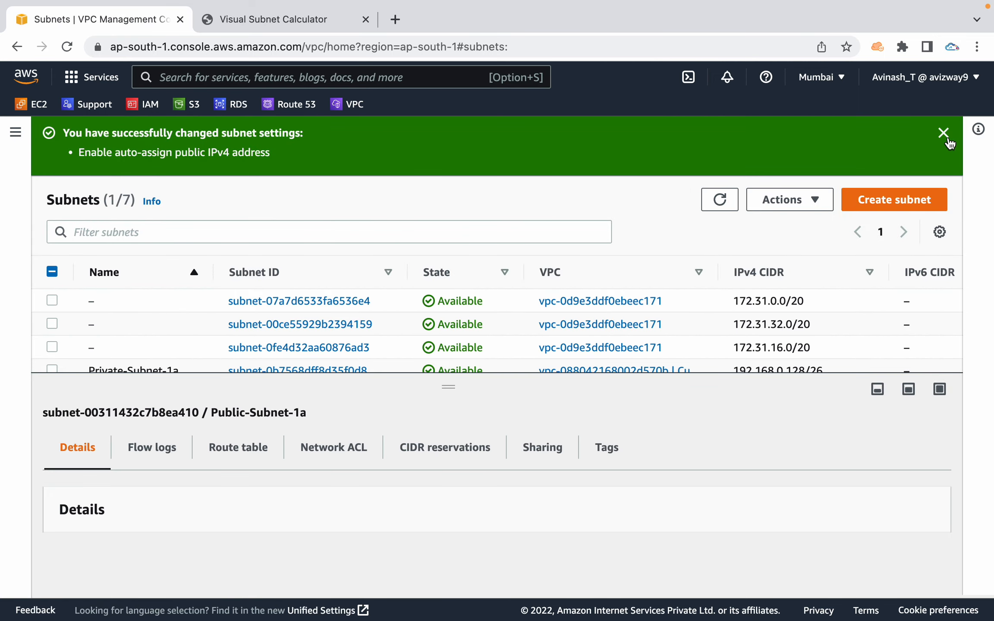
left_click(943, 132)
Enable auto-assign public IPv4 address for Public-Subnet-1b, save, dismiss the notice and deselect the subnet.
scroll(122, 324, "down", 1)
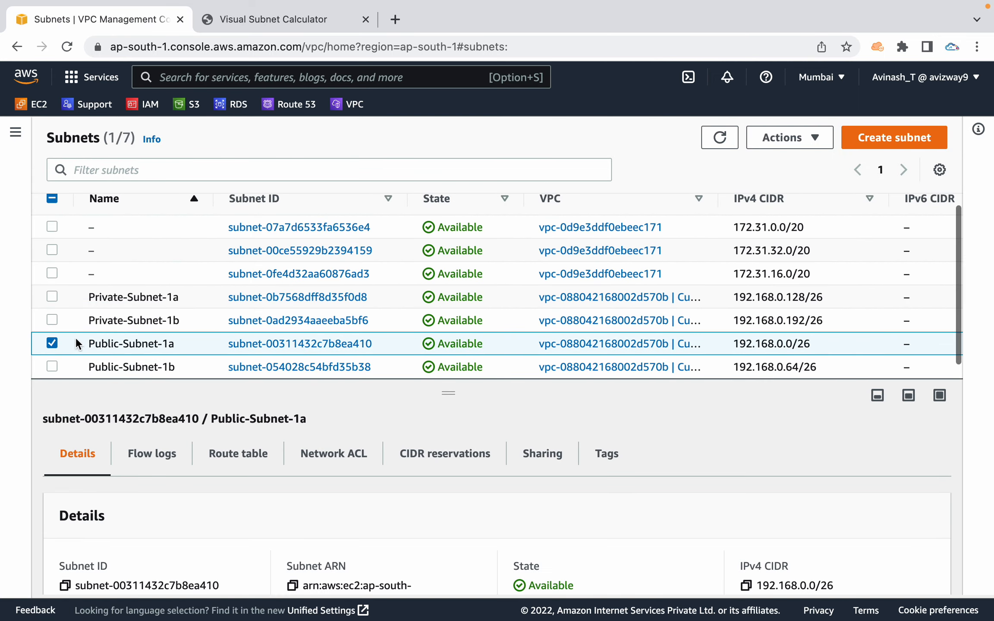
left_click(51, 343)
left_click(52, 366)
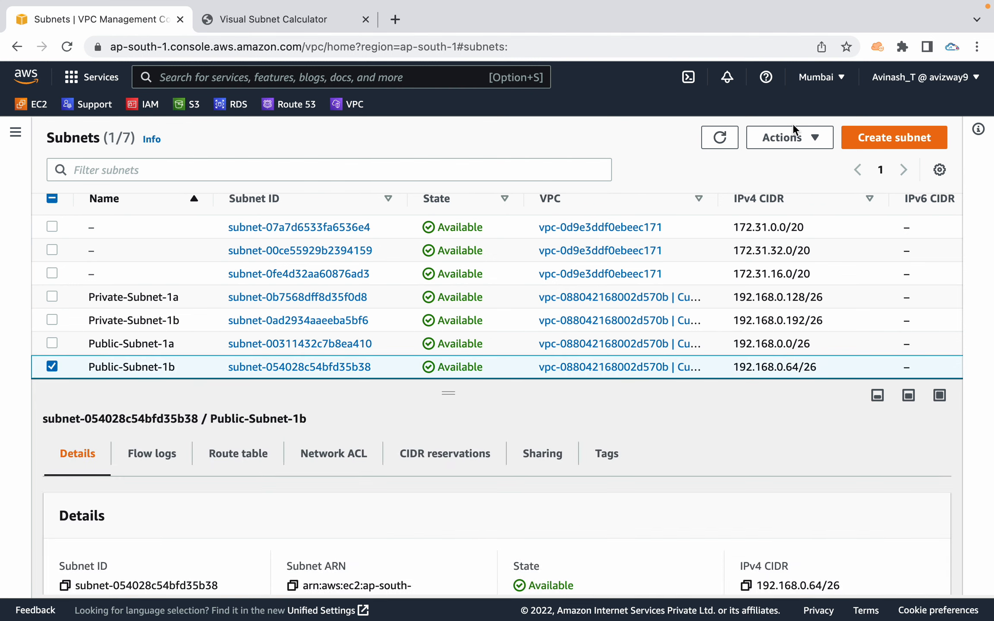
left_click(776, 137)
left_click(795, 213)
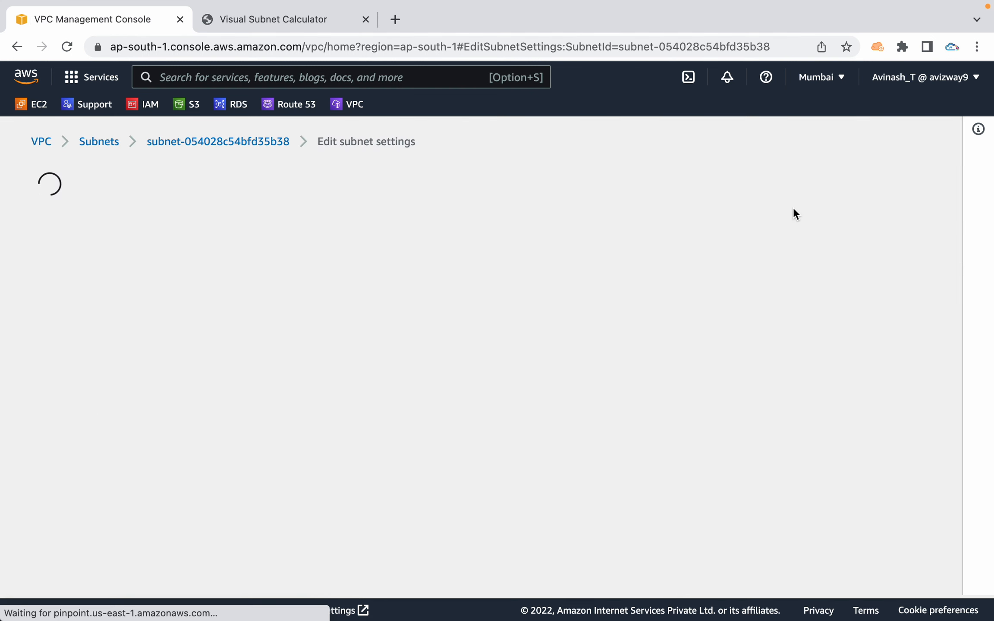
scroll(407, 356, "down", 5)
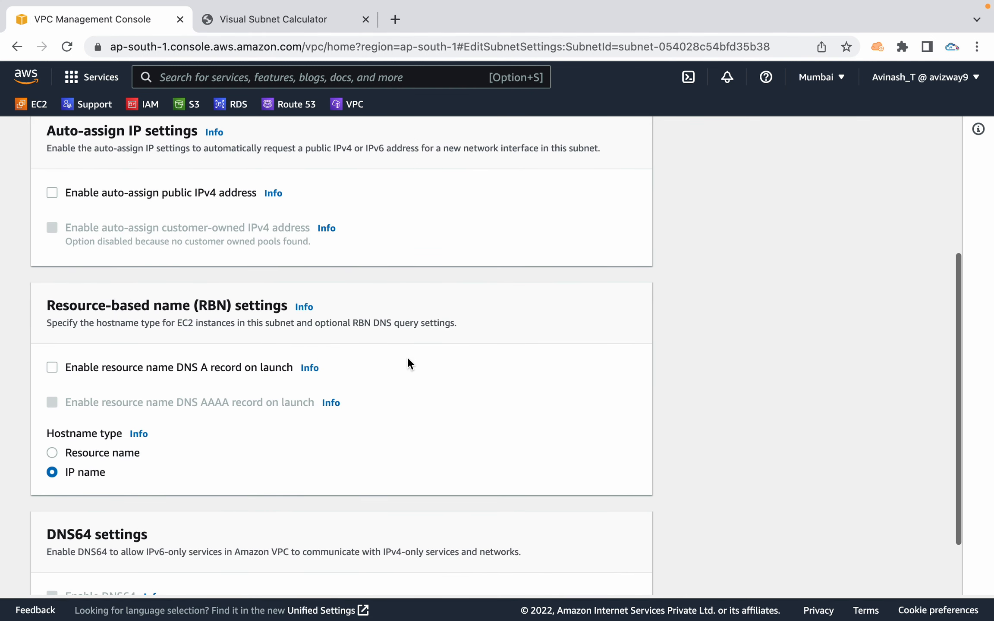
left_click(173, 196)
scroll(583, 308, "down", 2)
left_click(617, 567)
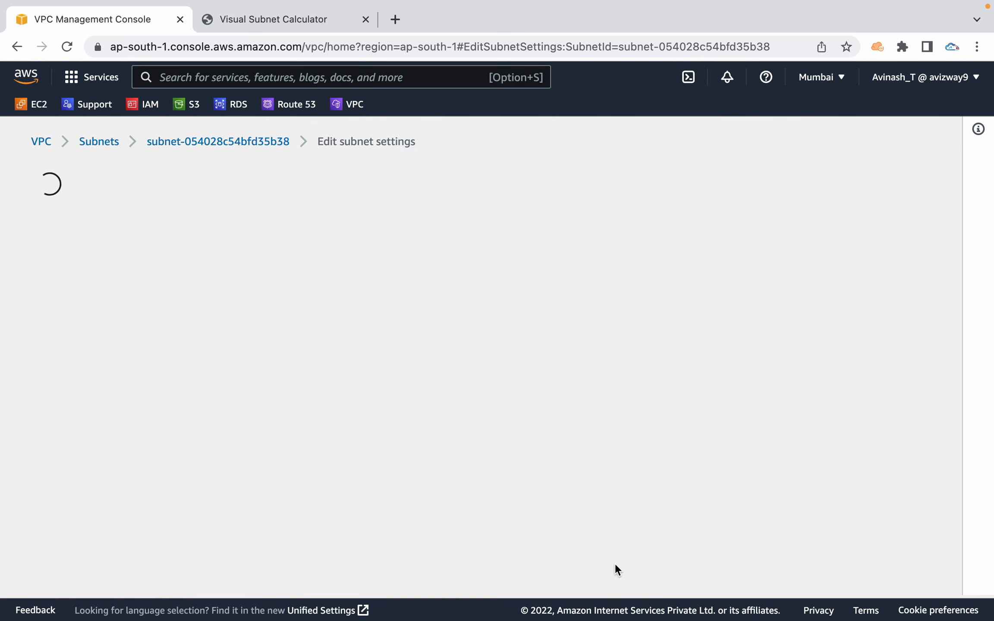
left_click(942, 134)
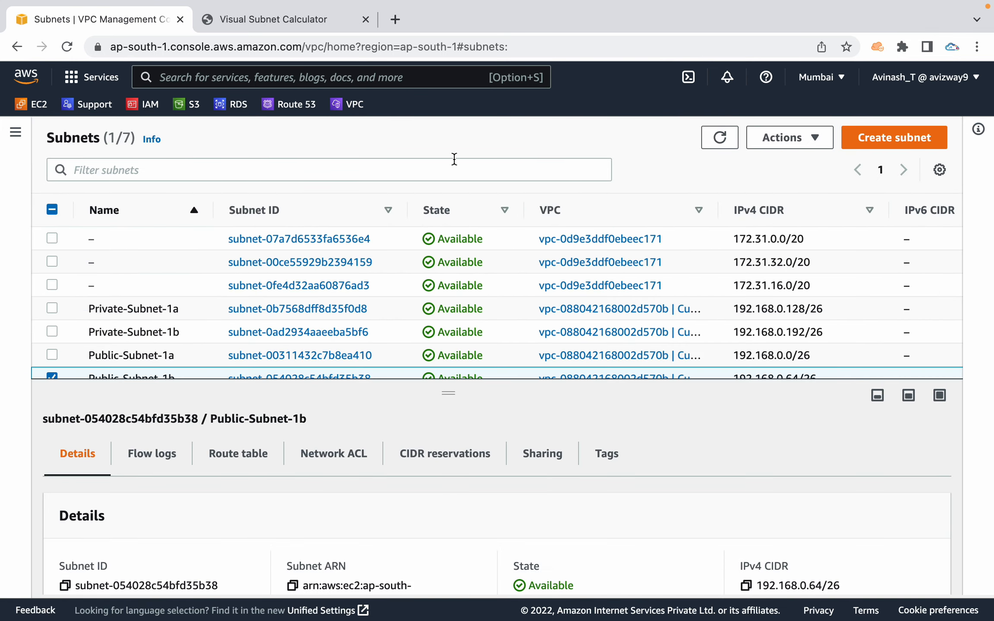
scroll(104, 239, "down", 1)
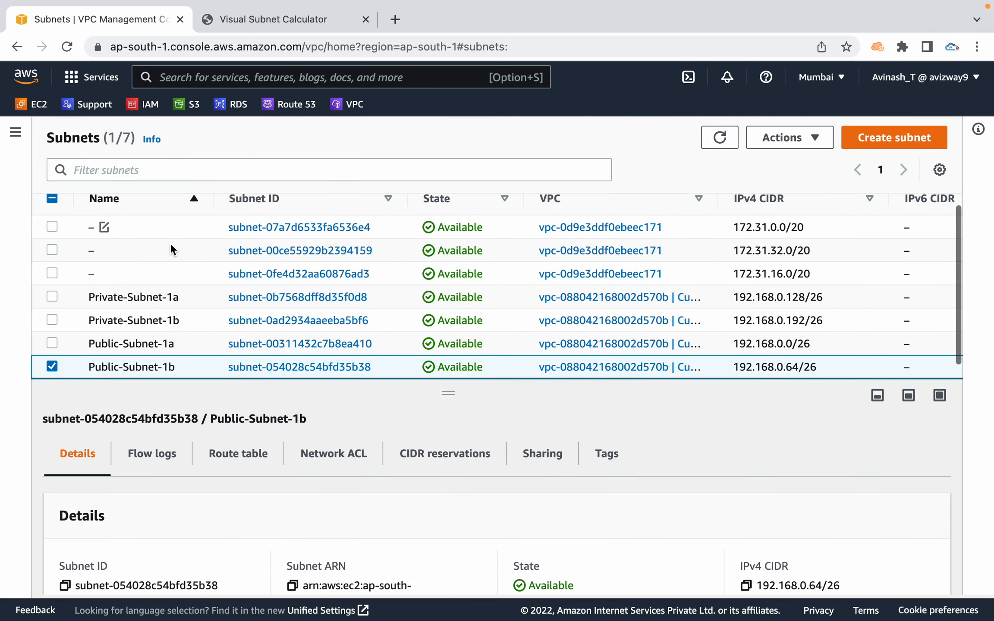
left_click(53, 368)
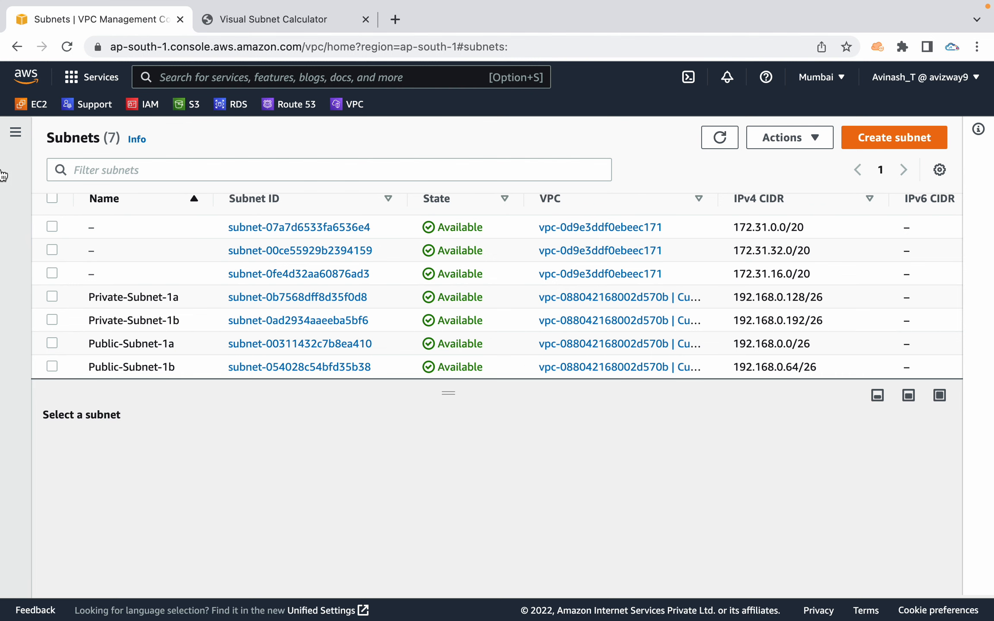
Search for the EC2 service, open it in a separate browser tab and show the running instances.
left_click(15, 132)
left_click(279, 74)
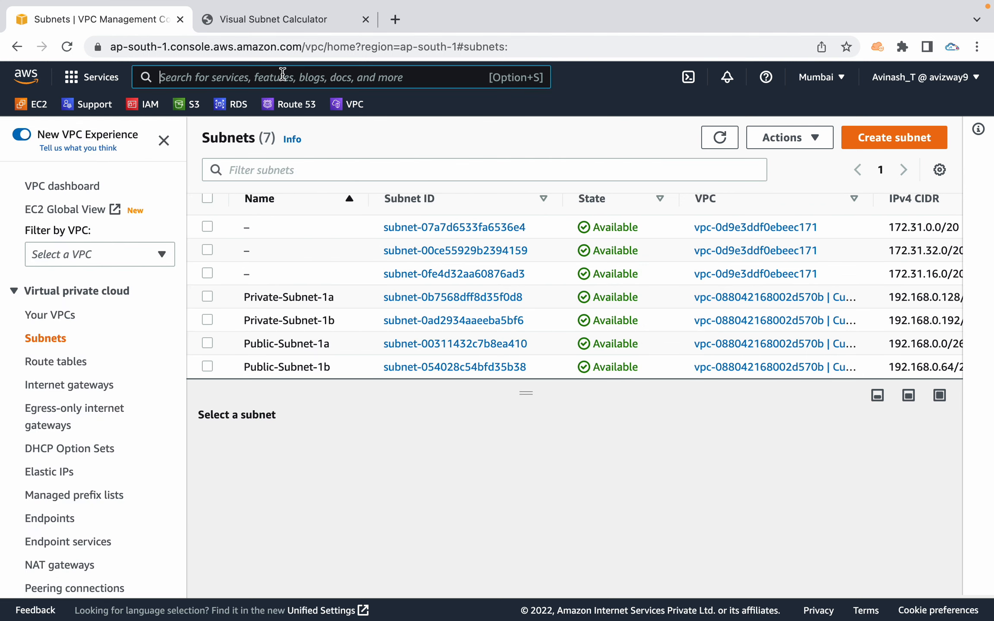
type("ec2")
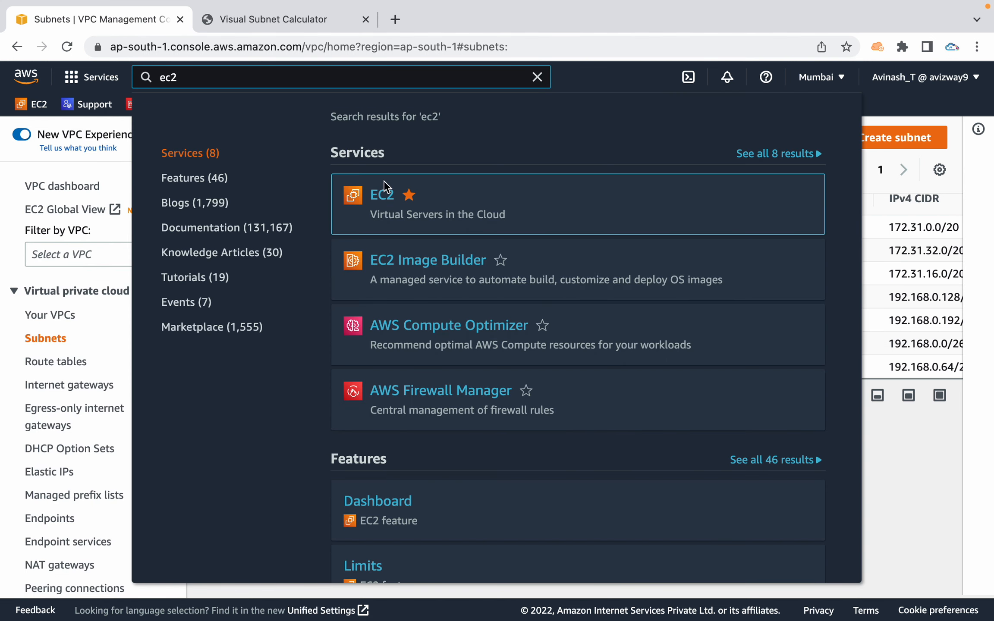
left_click(382, 195, "super")
left_click(537, 77)
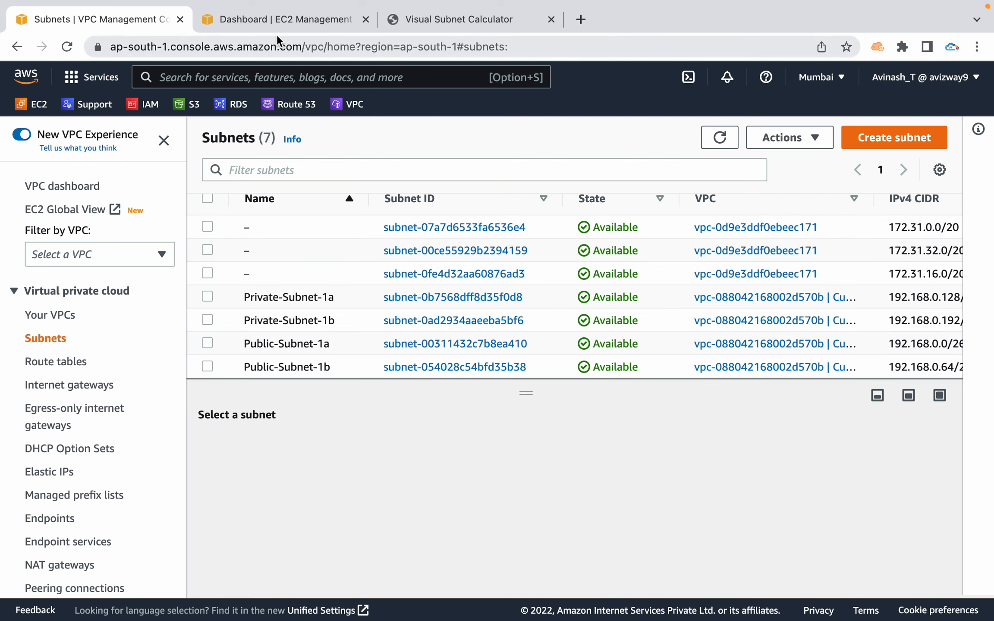
left_click(261, 18)
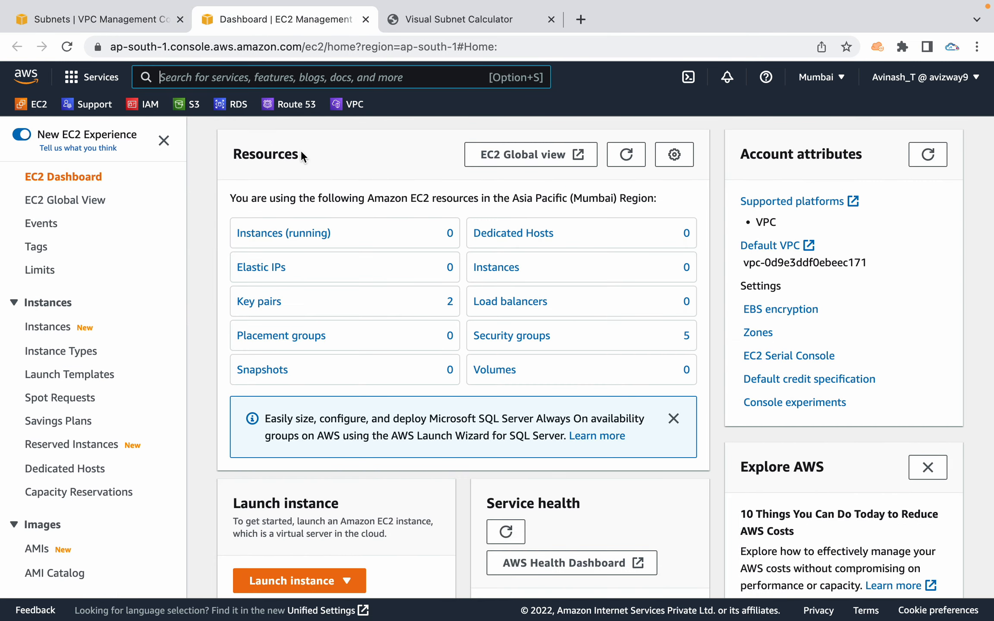
left_click(261, 233)
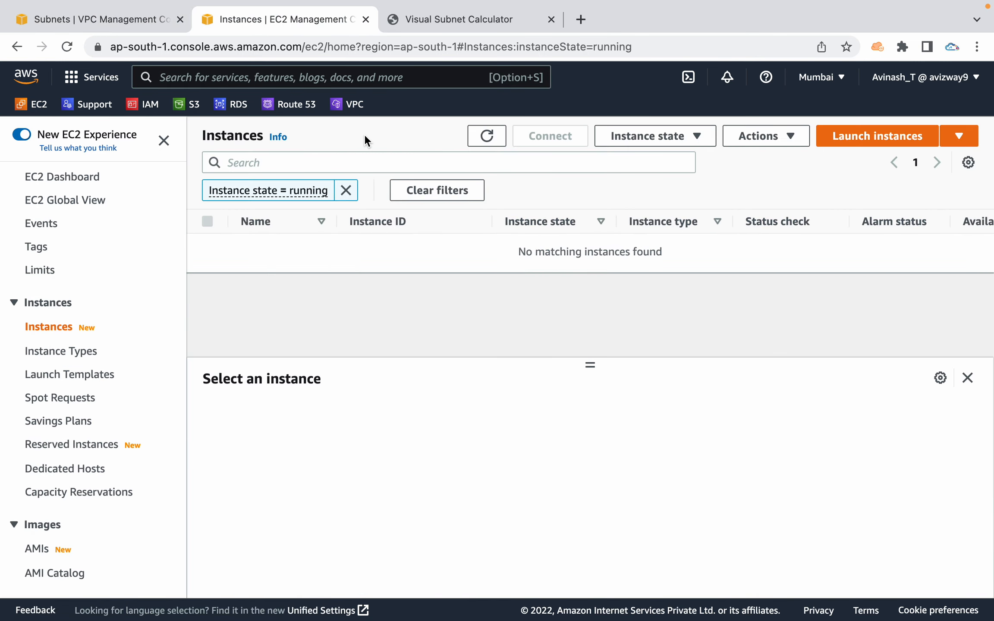
Start launching a new EC2 instance and name it BH.
left_click(871, 135)
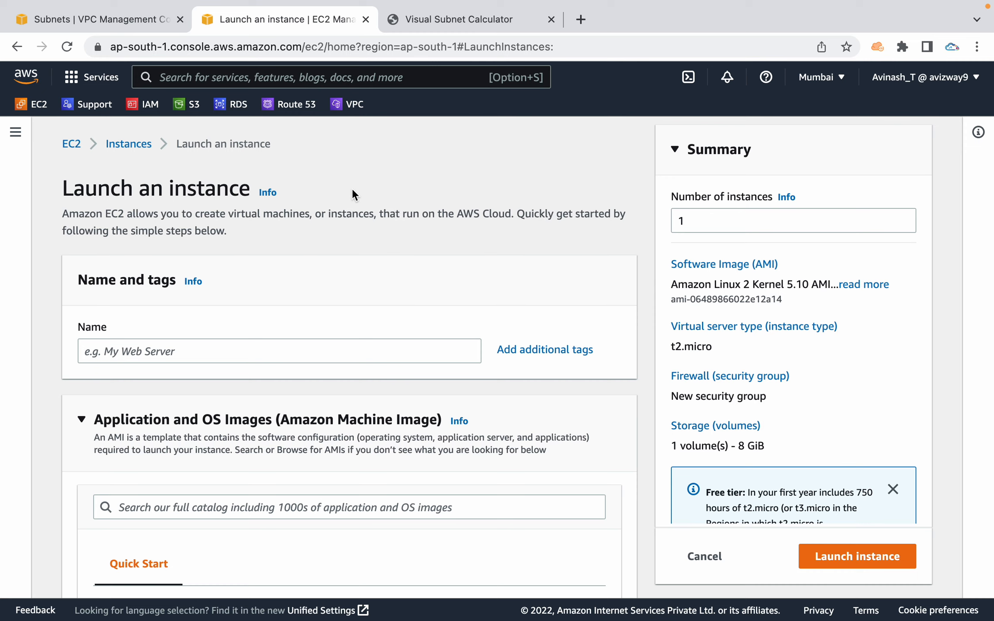
left_click(230, 352)
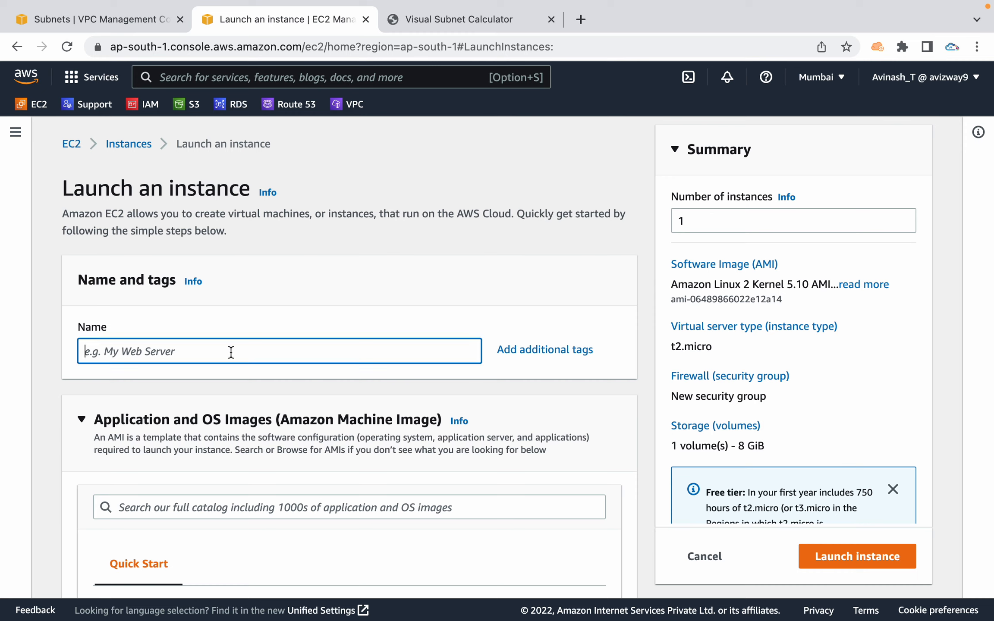
type("BH")
left_click(362, 277)
Keep the default Amazon Linux 2 image and t2.micro type, and choose mylinuxkp as the instance's key pair.
scroll(362, 277, "down", 4)
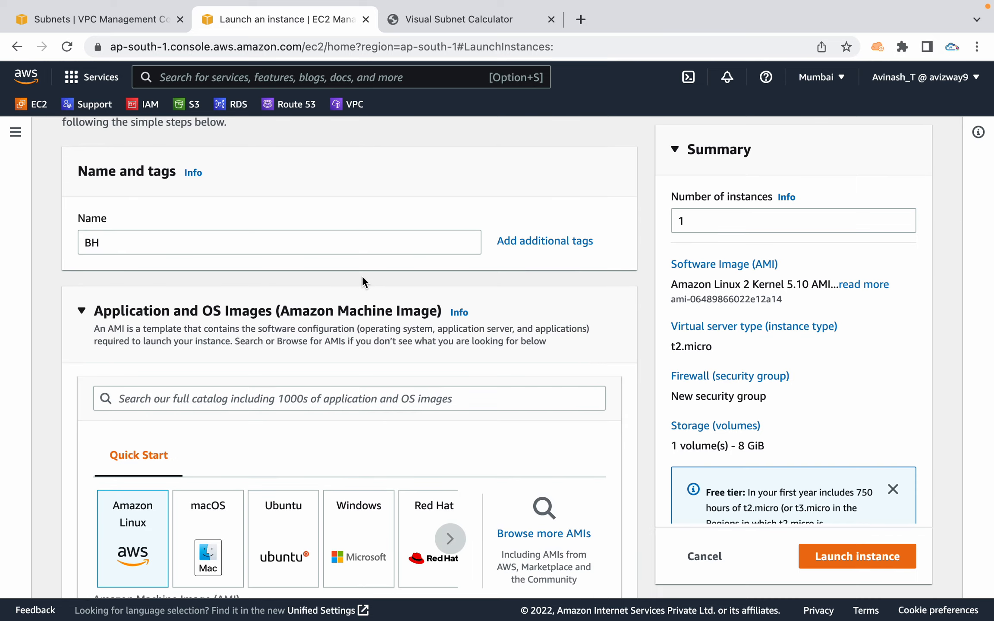
scroll(362, 277, "down", 3)
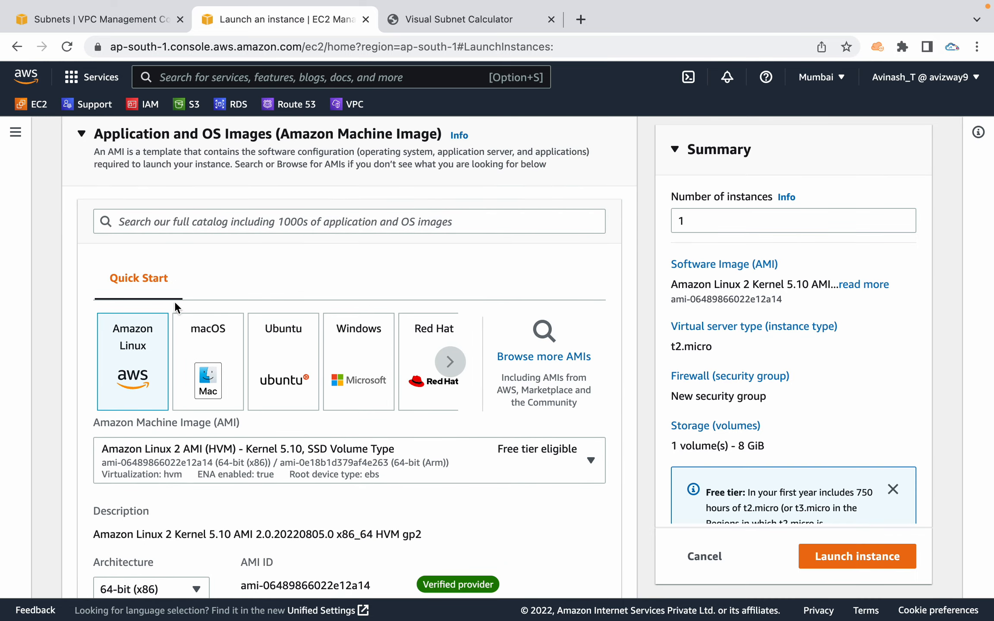
scroll(147, 350, "down", 4)
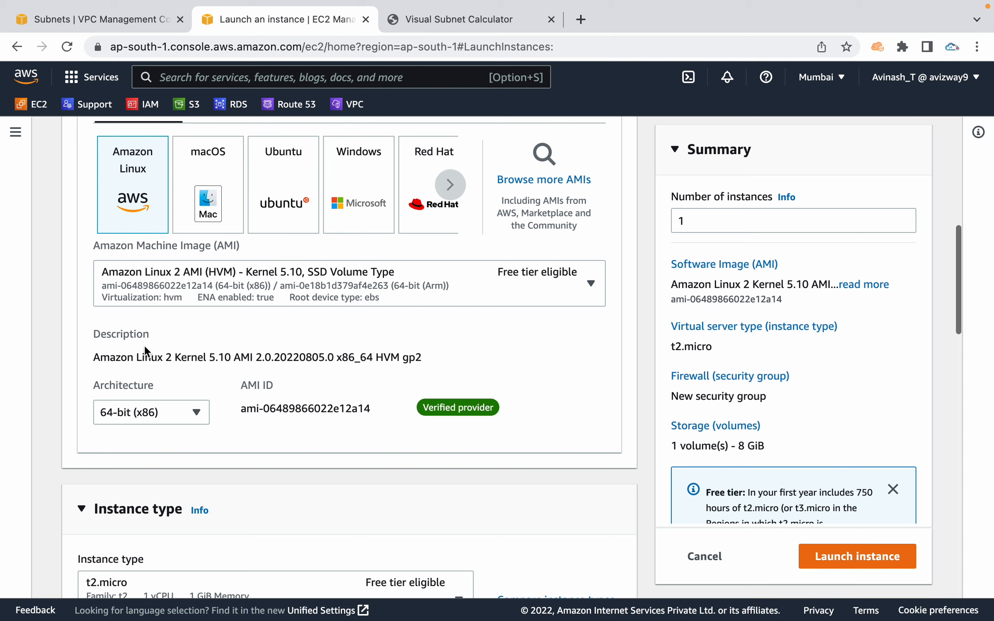
scroll(235, 367, "down", 9)
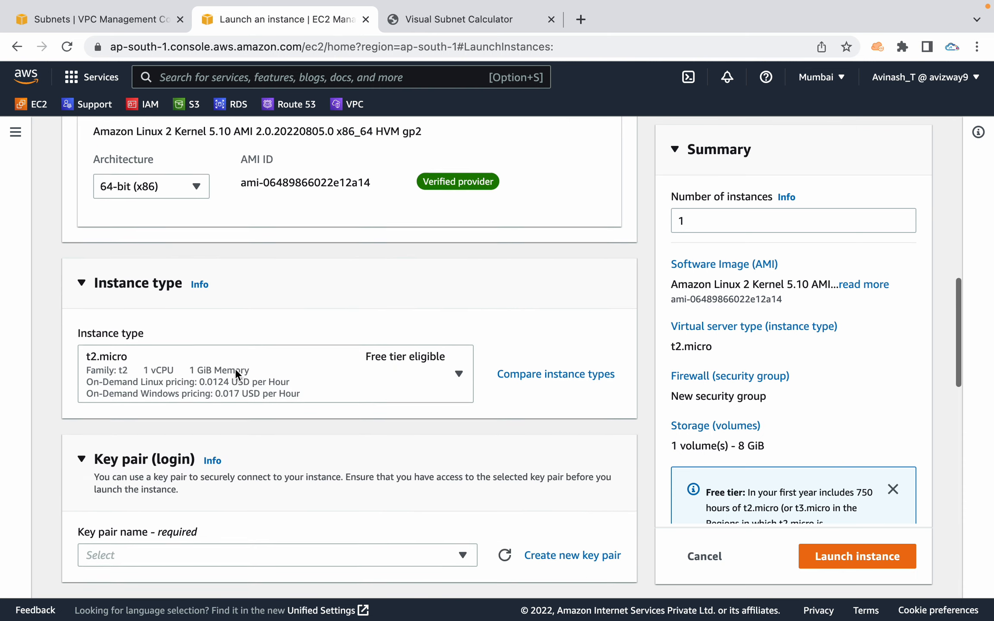
scroll(234, 367, "down", 2)
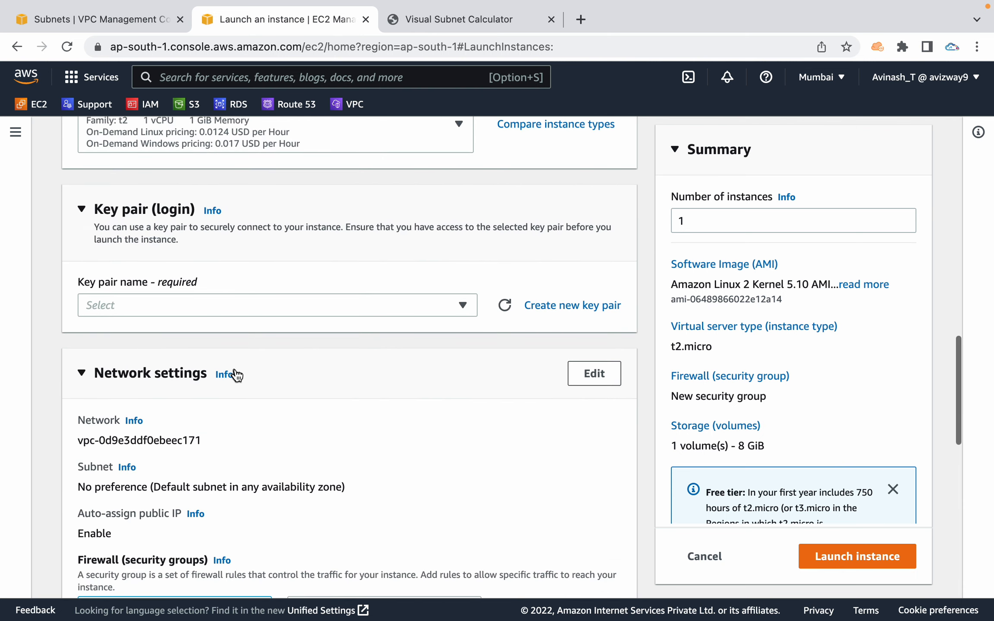
left_click(379, 306)
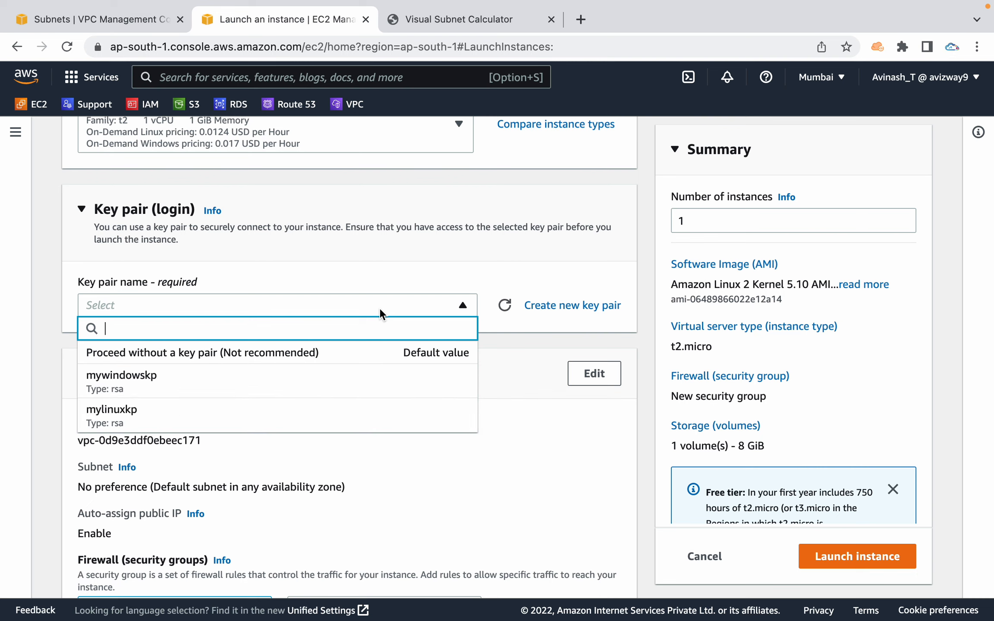
left_click(259, 416)
Switch the firewall setting to an existing security group and view the groups offered for the default VPC.
scroll(342, 345, "down", 5)
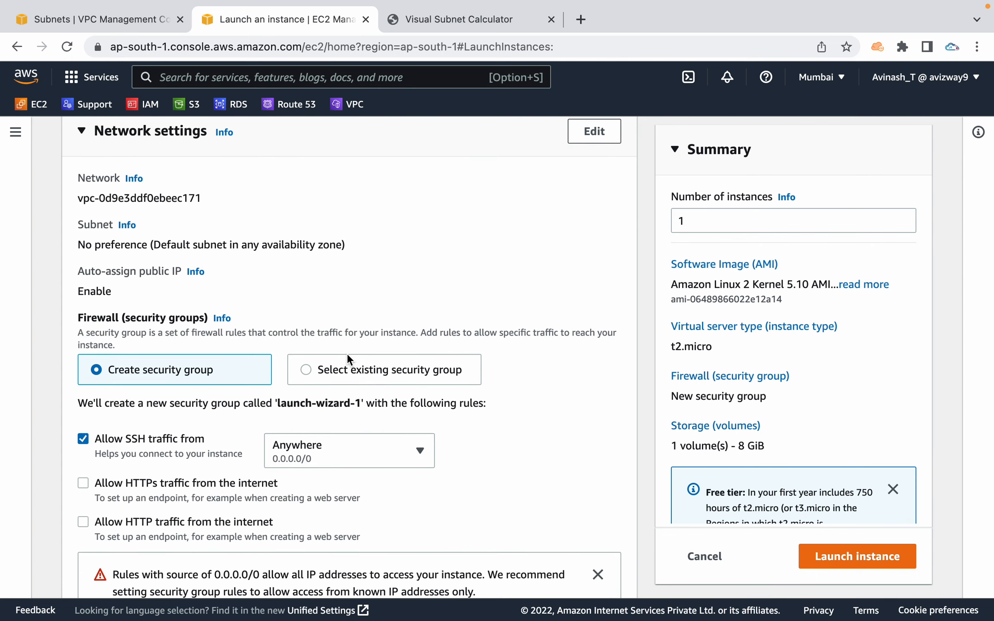
left_click(337, 375)
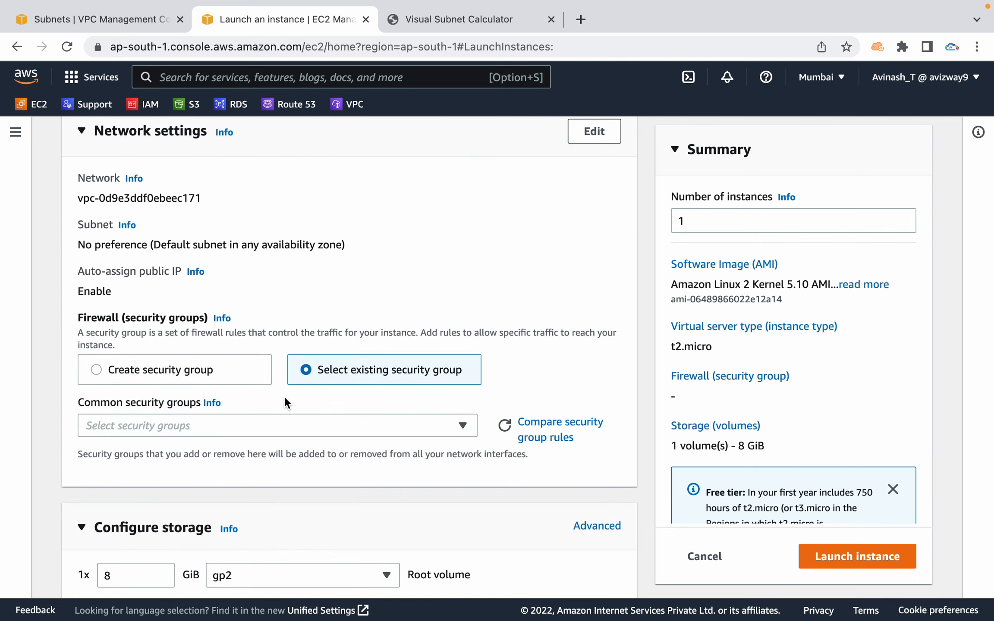
left_click(267, 418)
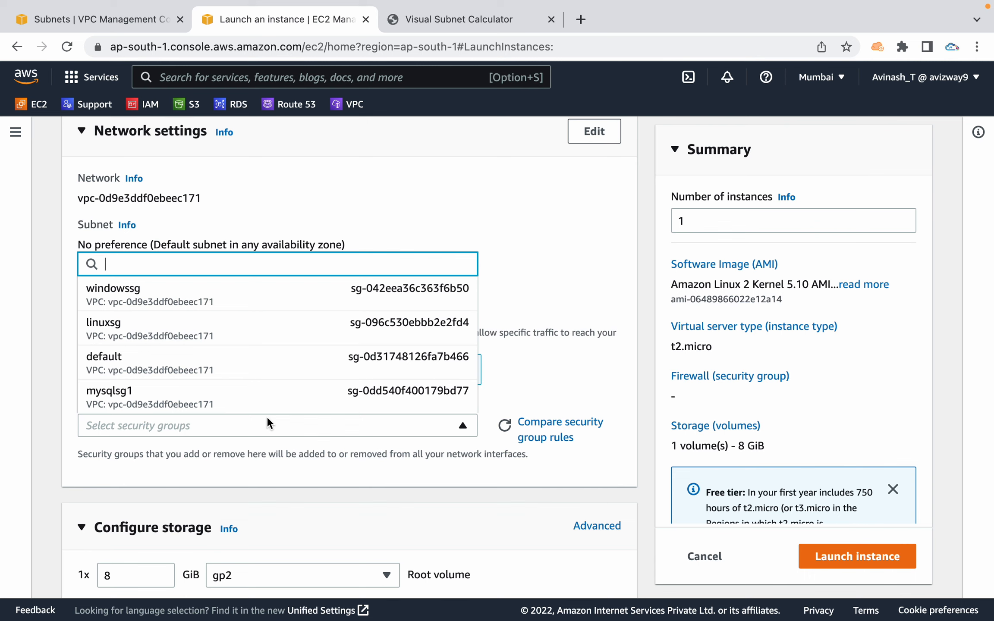
left_click(561, 357)
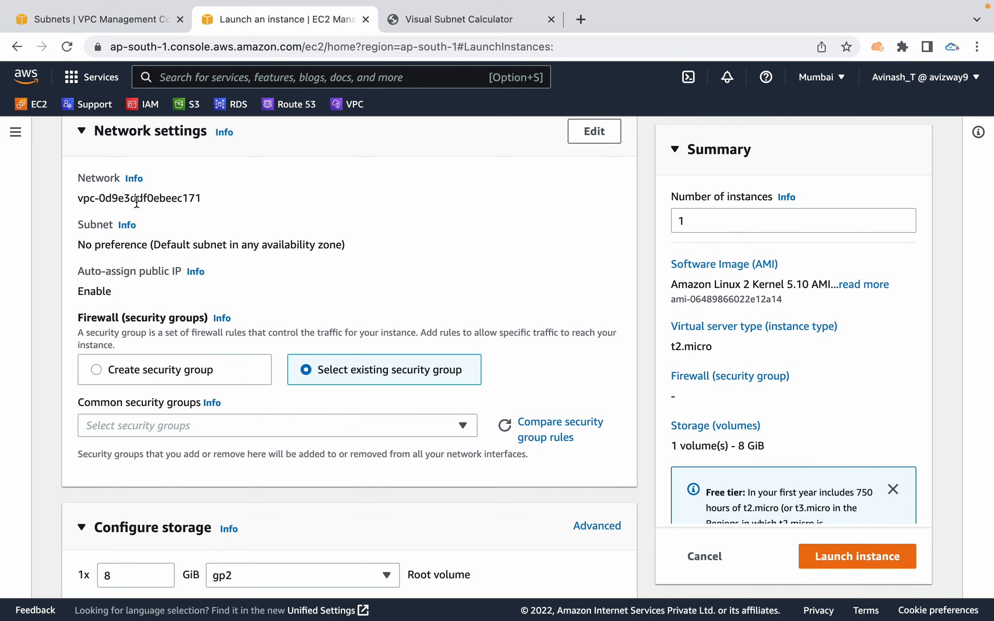
left_click_drag(137, 201, 343, 245)
left_click(414, 245)
Edit the network settings to place the instance in CustomVPC and its Public-Subnet-1a subnet.
scroll(414, 245, "up", 2)
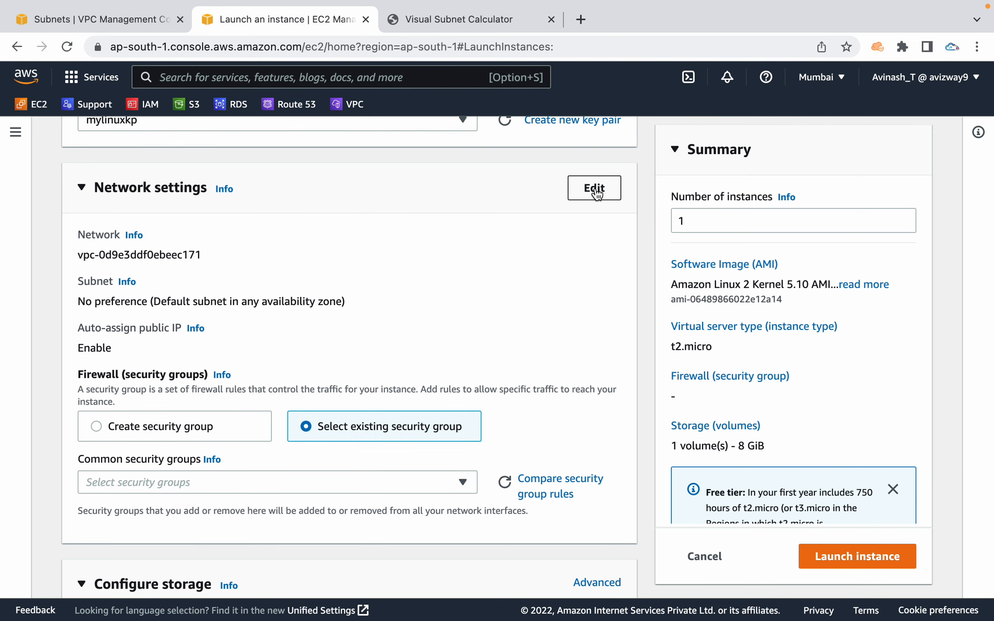
left_click(594, 188)
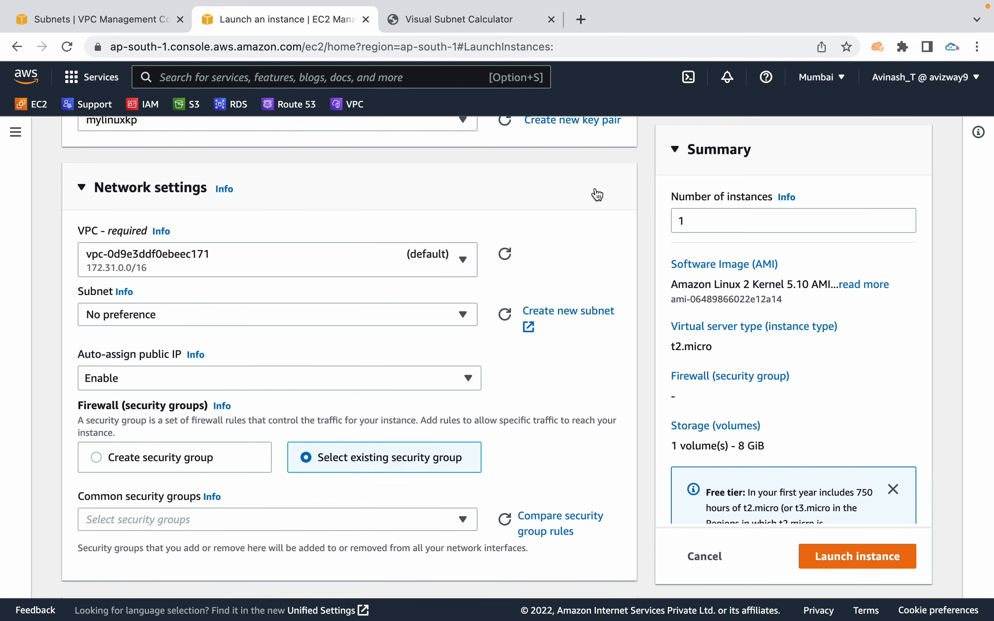
left_click(357, 257)
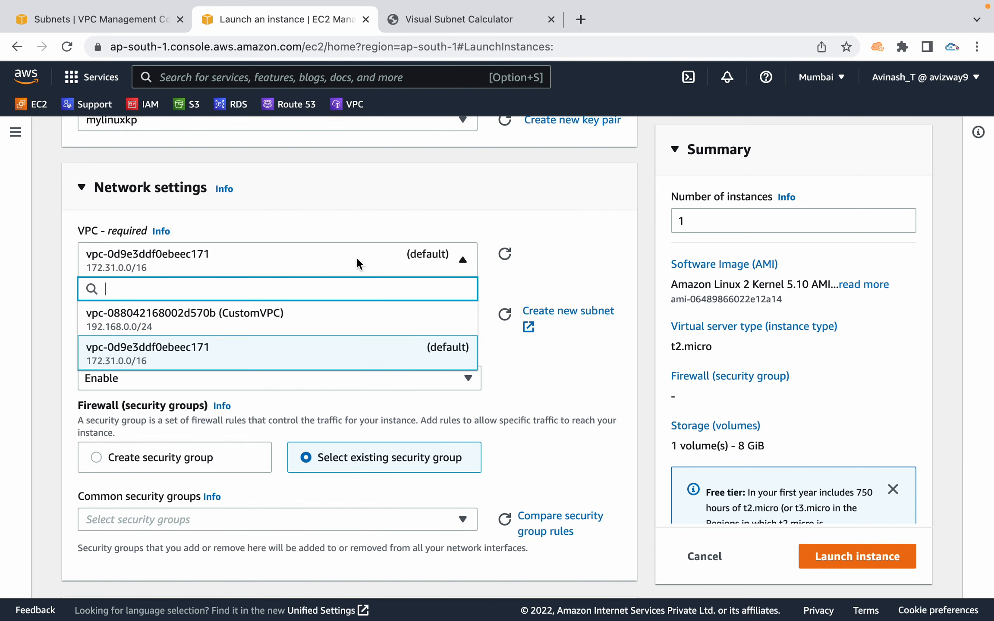
left_click(288, 328)
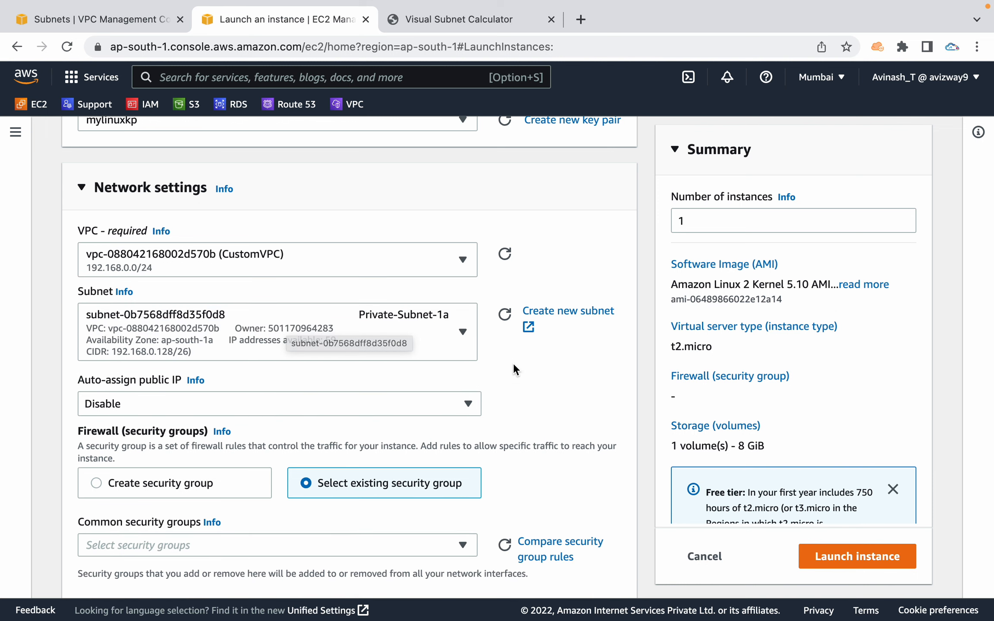
left_click(363, 327)
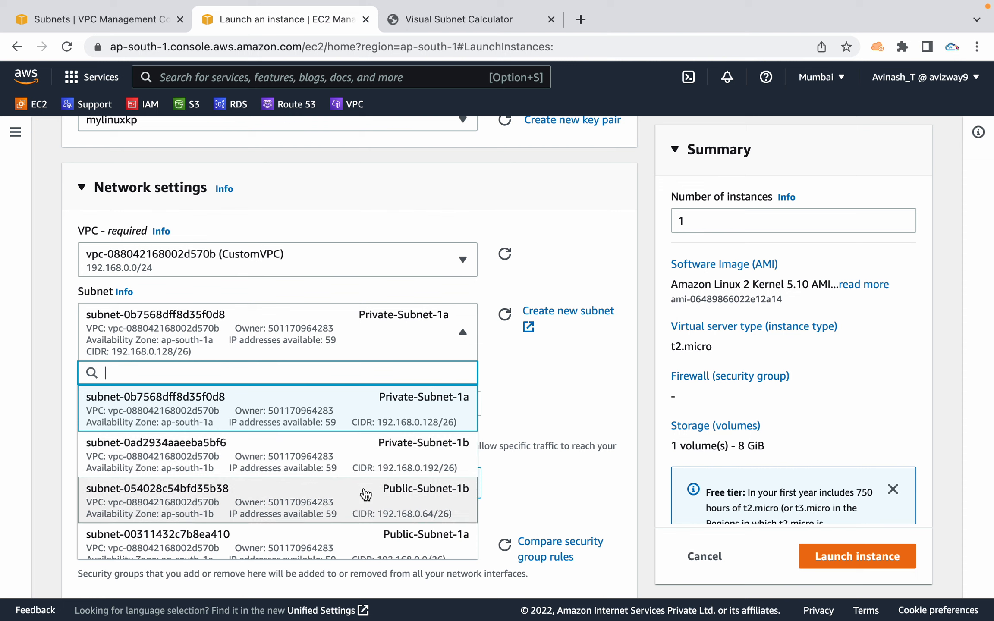
scroll(366, 496, "down", 1)
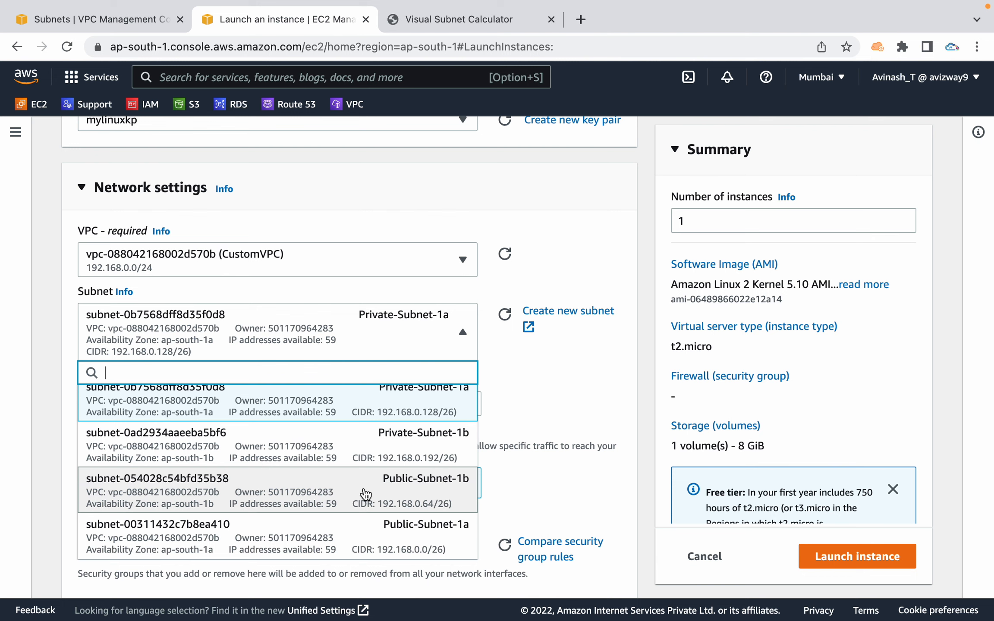
left_click(314, 528)
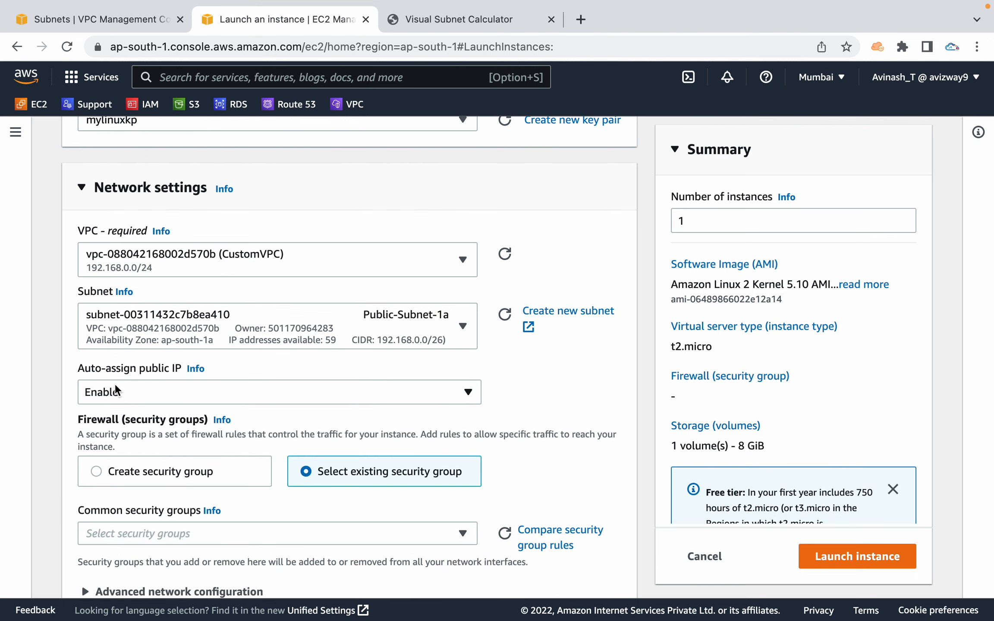
left_click_drag(79, 372, 109, 372)
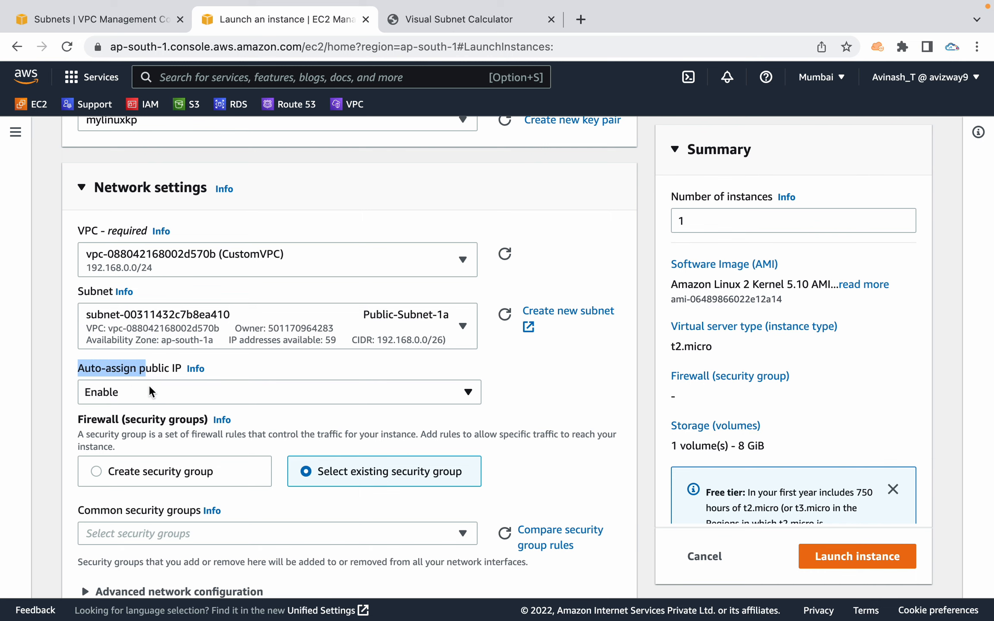
left_click(511, 390)
Examine the existing security groups offered for CustomVPC.
scroll(511, 390, "down", 2)
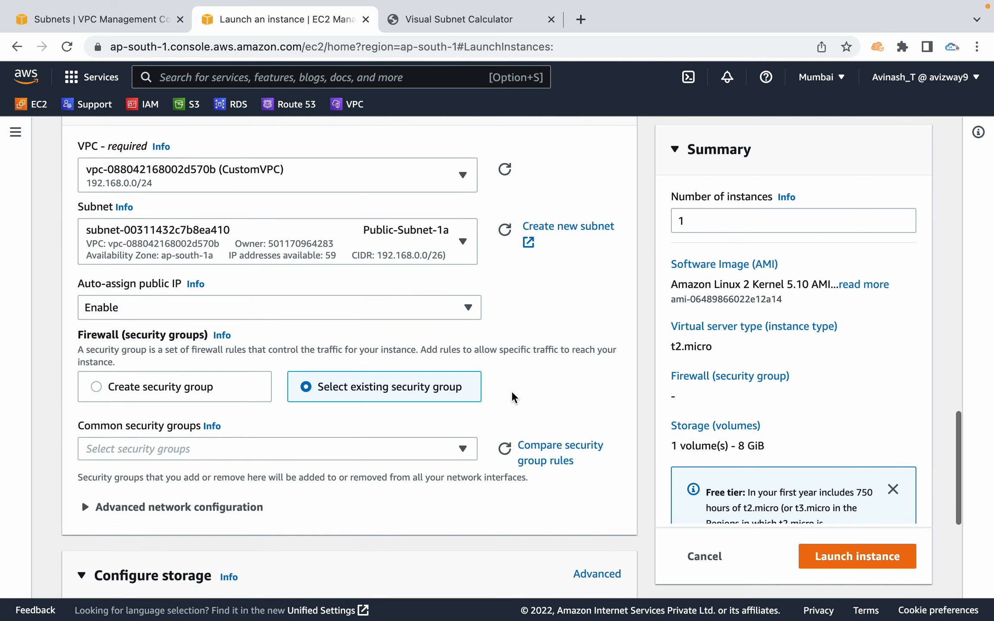
scroll(510, 390, "down", 1)
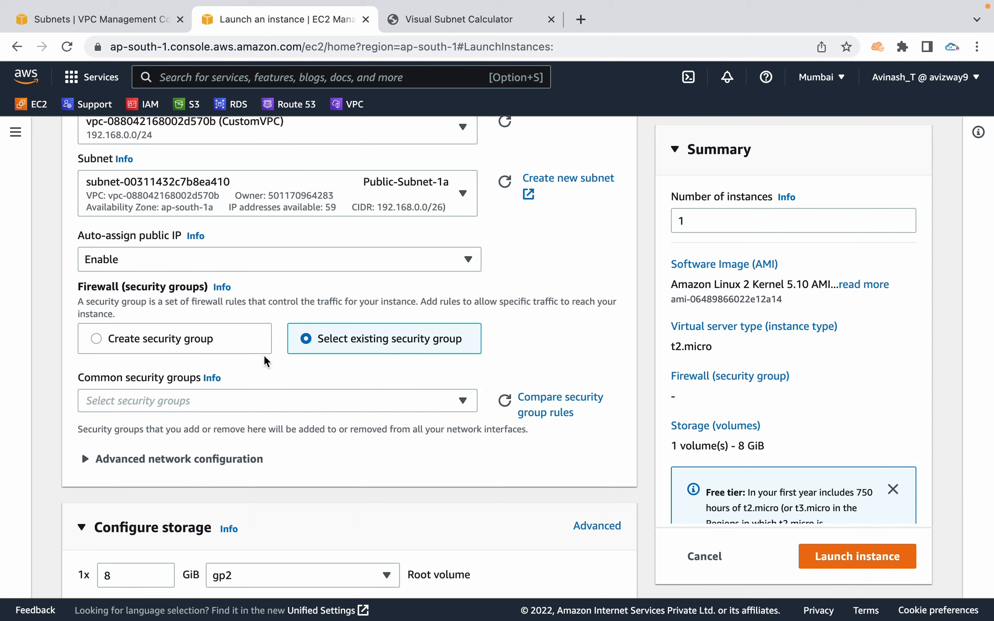
left_click(283, 401)
left_click(494, 353)
left_click(369, 402)
left_click(542, 350)
Choose to create a new security group named BHSg with the description "My Bastian SG".
left_click(173, 339)
scroll(316, 374, "down", 2)
left_click(170, 321)
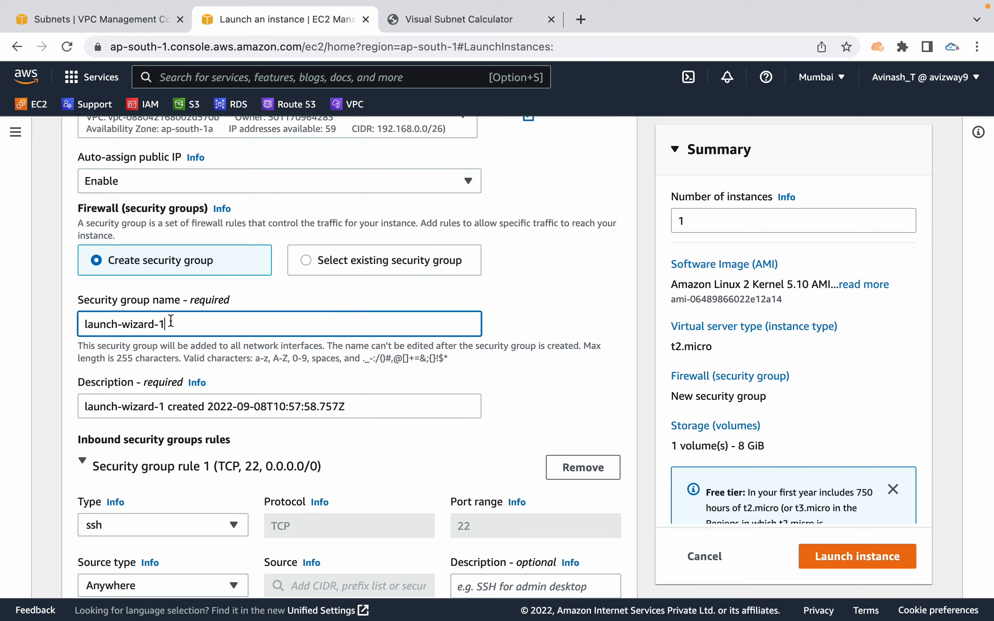
left_click_drag(171, 322, 48, 319)
type("BHS")
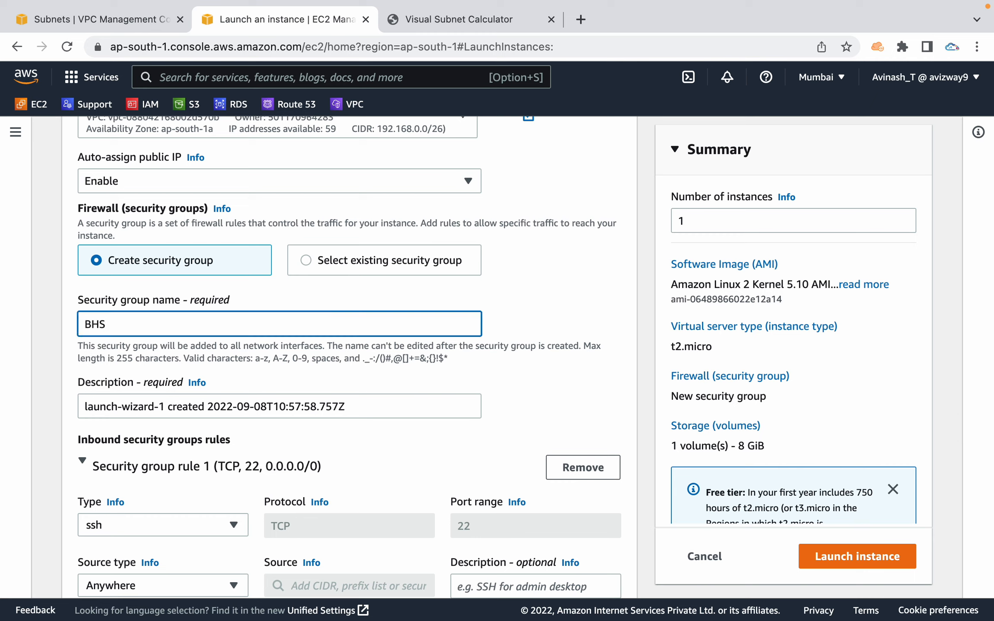
type("g")
left_click(530, 353)
scroll(494, 351, "down", 2)
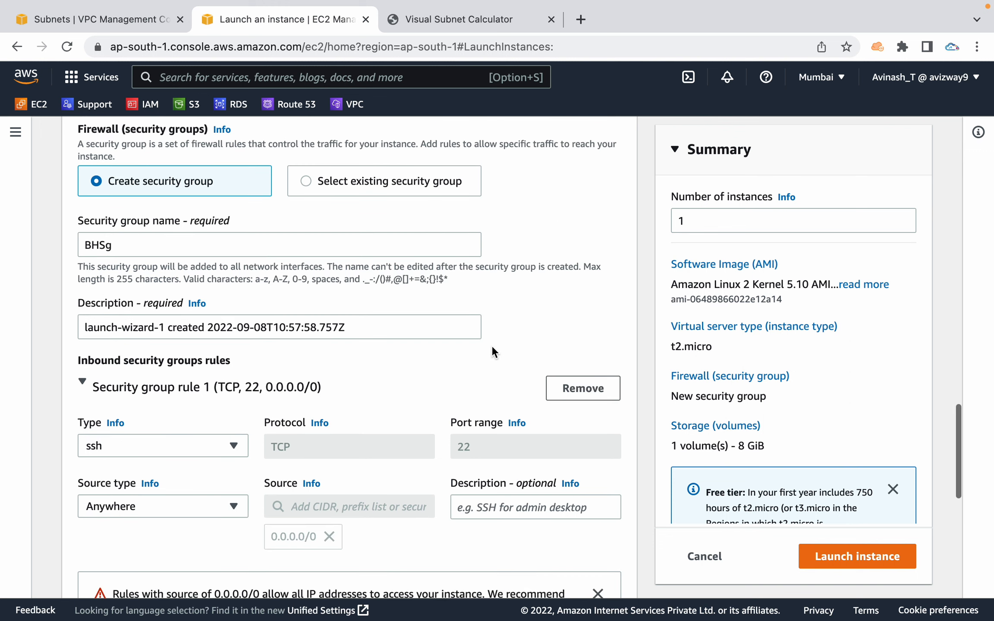
left_click_drag(391, 328, 23, 315)
type("My ")
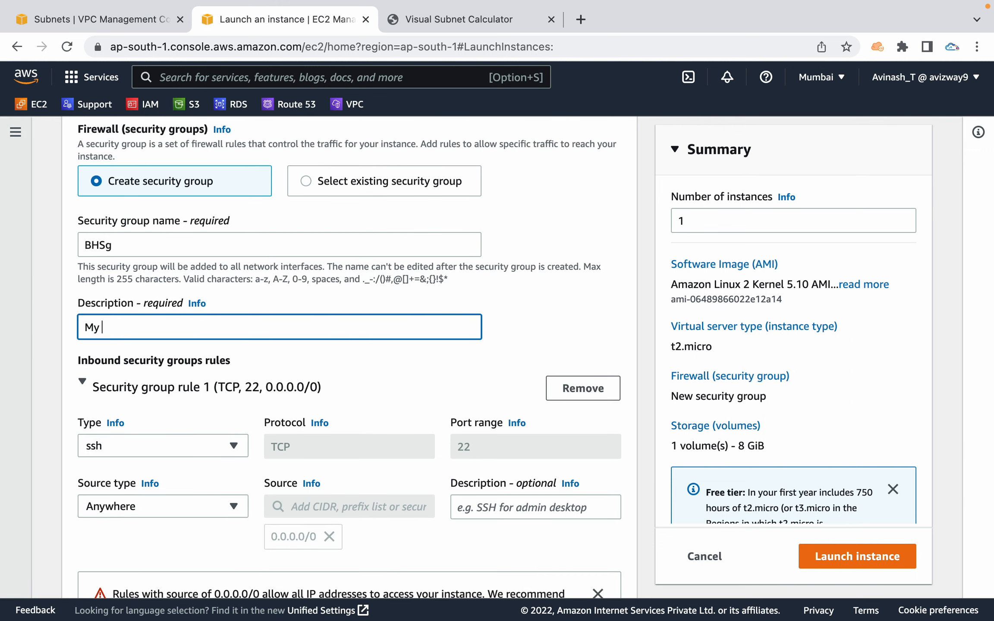
type("Bastian SG")
left_click(511, 311)
Set the source type of the inbound SSH rule to My IP.
scroll(512, 311, "down", 3)
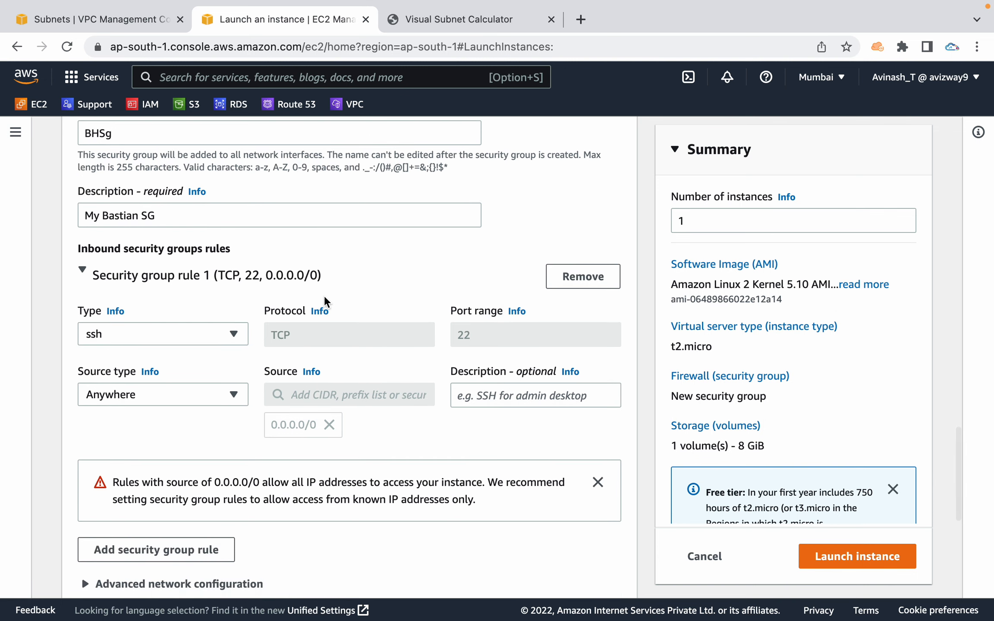
left_click(234, 395)
left_click(149, 468)
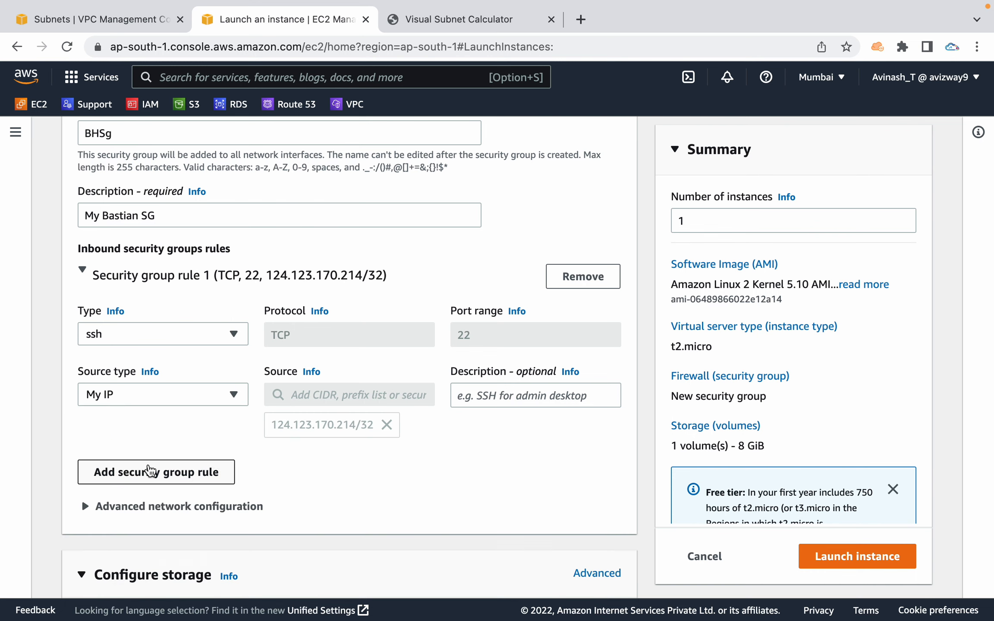
Try Anywhere as the SSH rule's source type and switch it back to My IP.
scroll(453, 455, "down", 3)
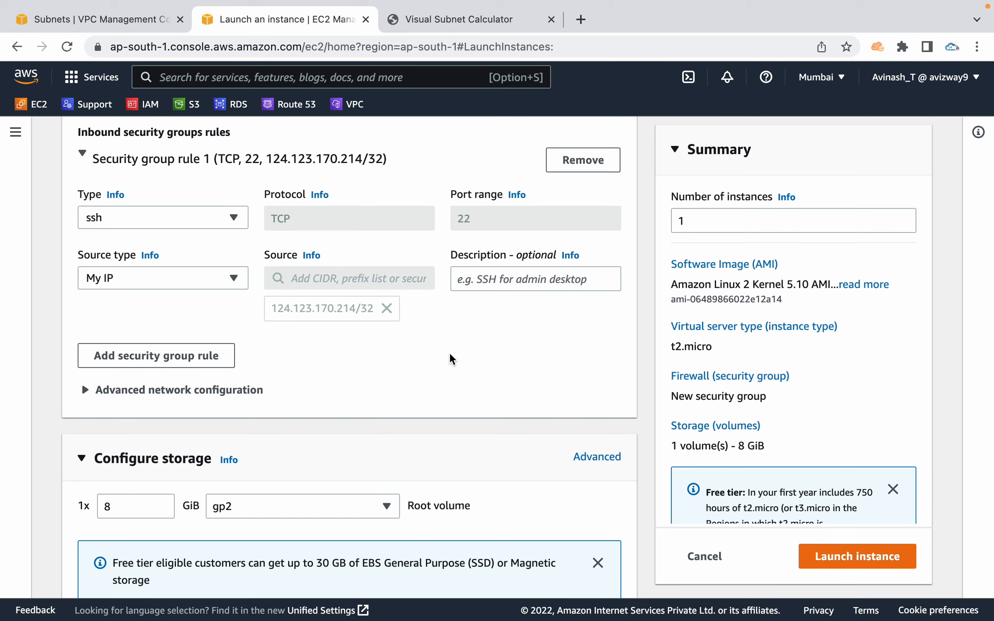
scroll(451, 359, "down", 1)
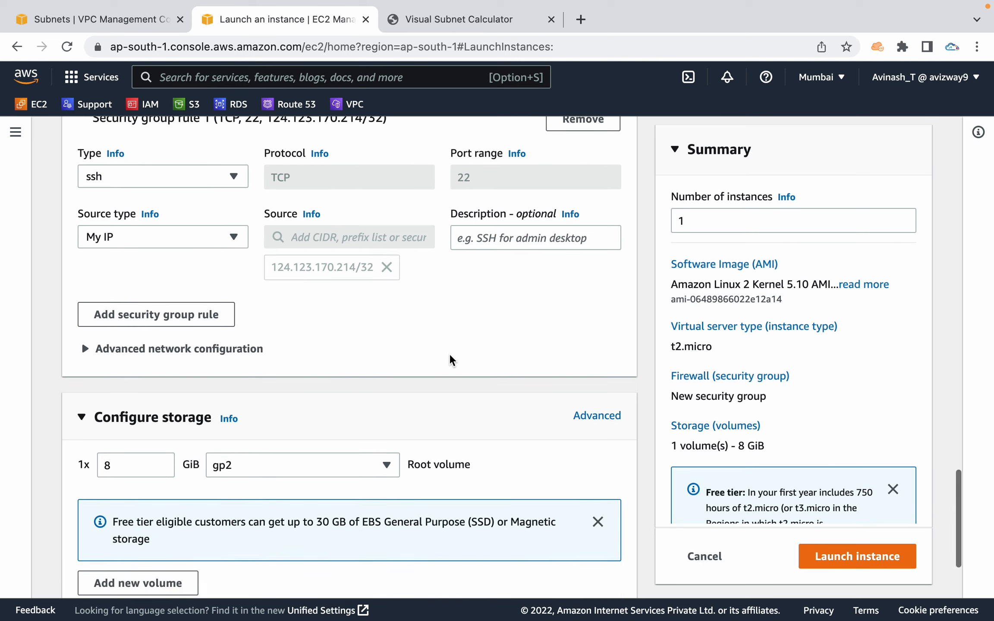
scroll(451, 361, "up", 1)
left_click(240, 266)
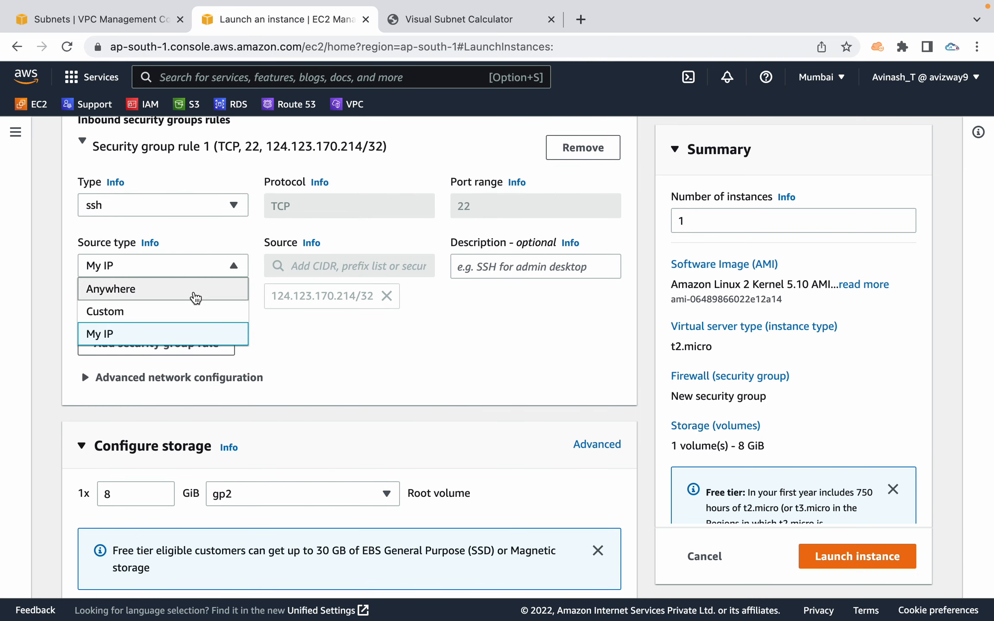
left_click(195, 298)
left_click(232, 265)
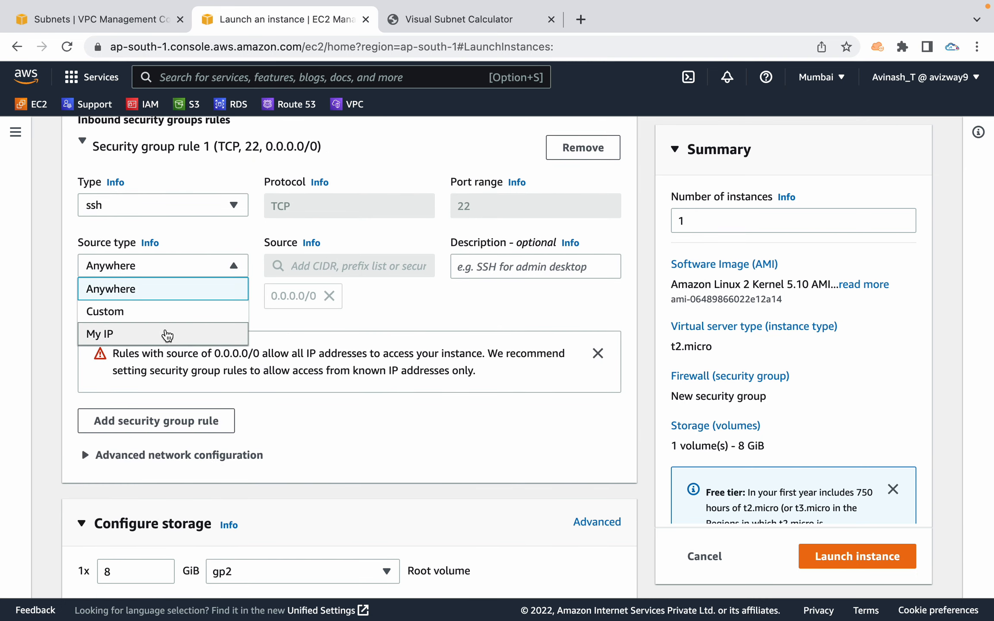
left_click(170, 334)
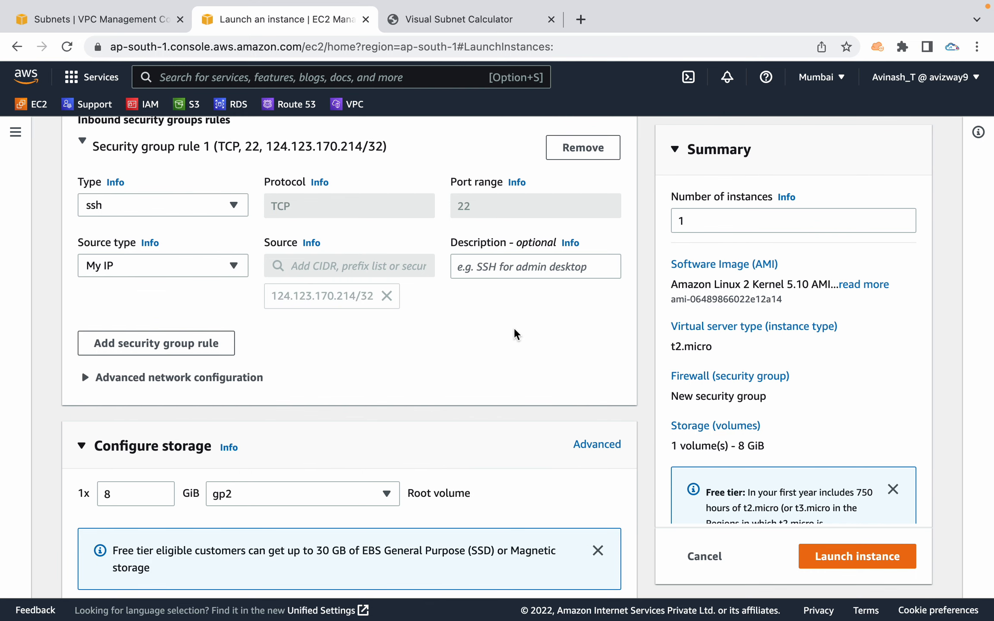
Launch the BH instance with the default storage and open the list of all instances.
scroll(516, 335, "down", 3)
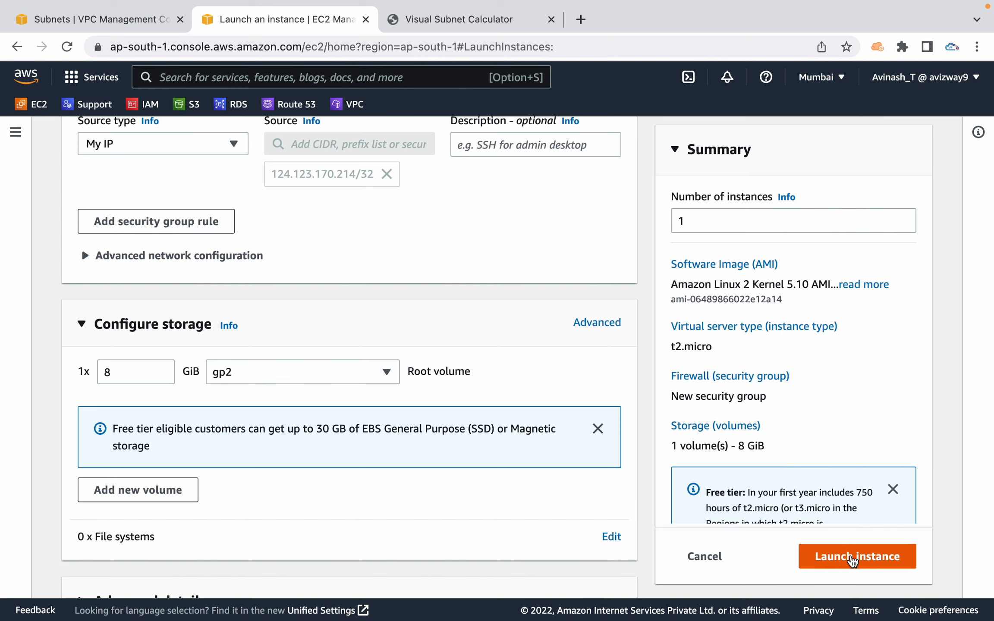
left_click(853, 560)
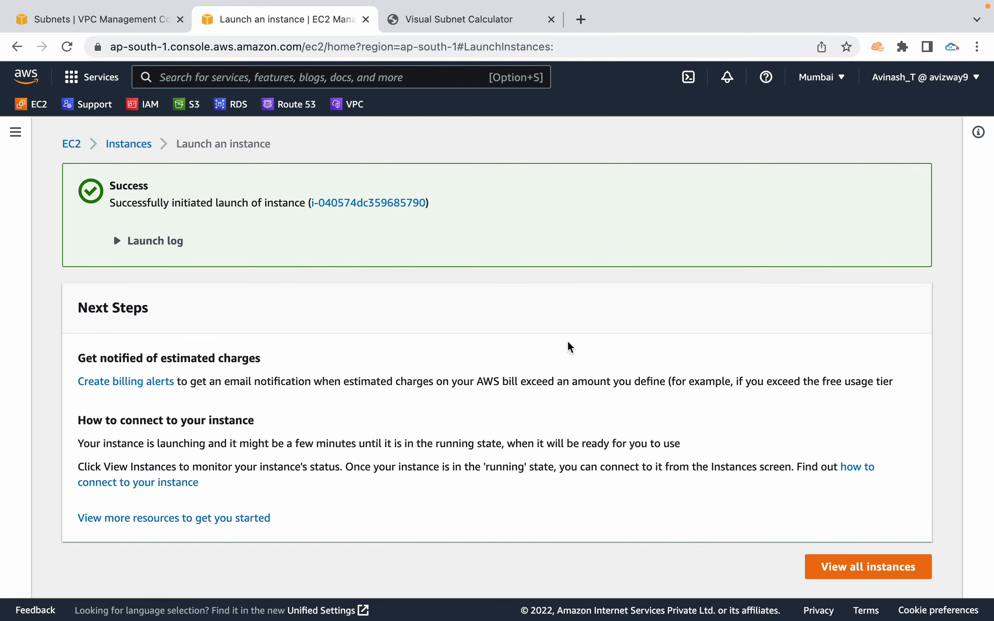
left_click(893, 564)
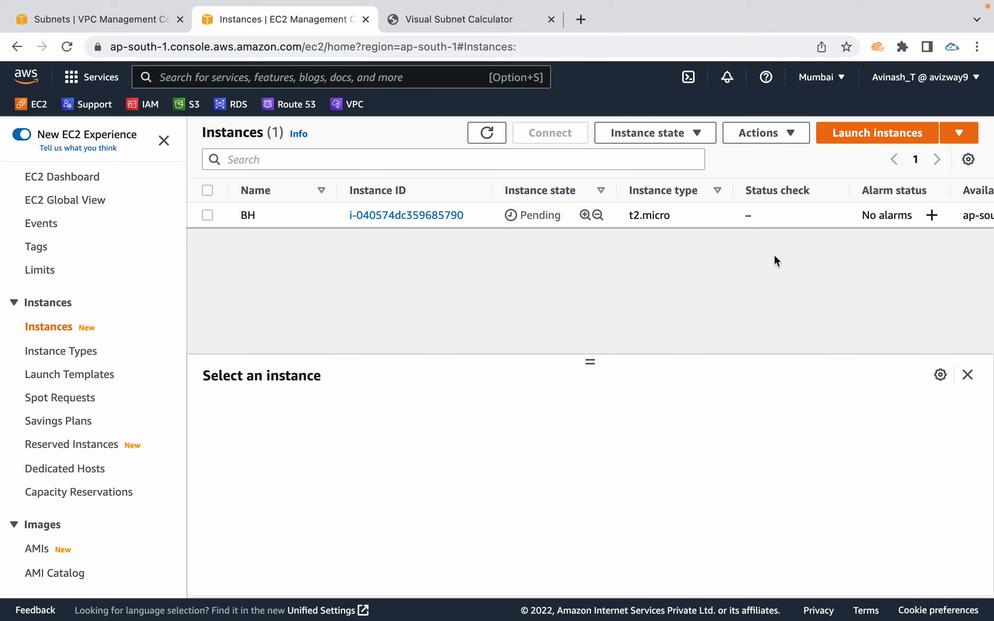
Start launching a new instance and name it PrivateSNInstance.
left_click(876, 142)
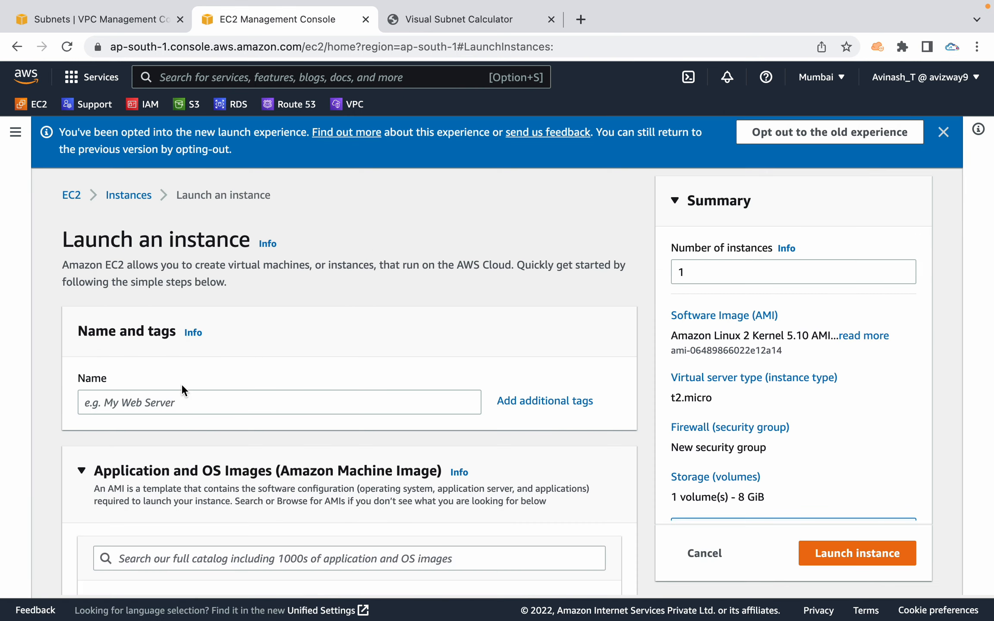
left_click(943, 132)
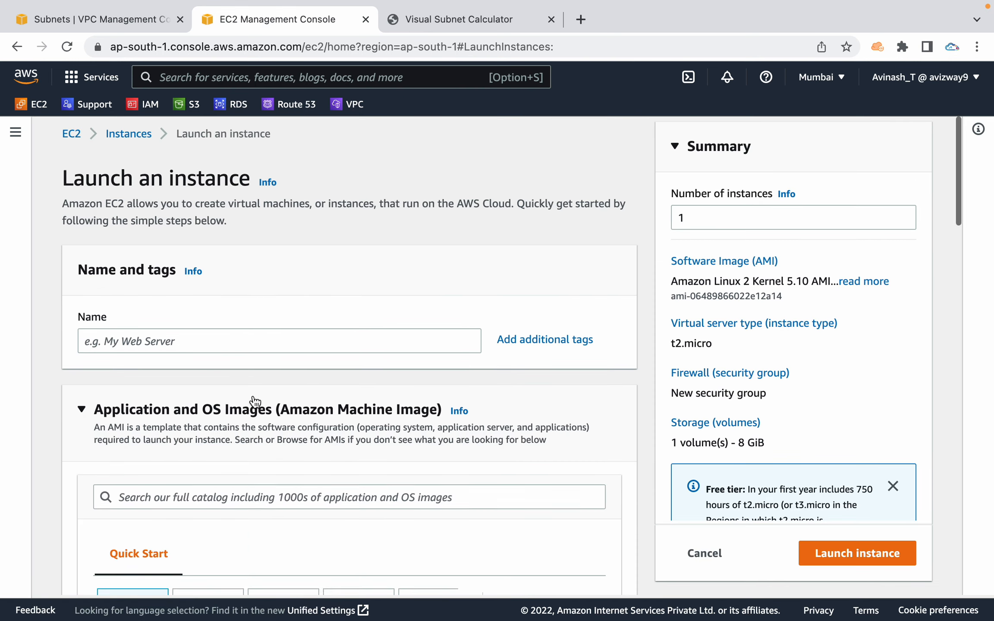
scroll(242, 337, "down", 3)
left_click(221, 252)
type("Private")
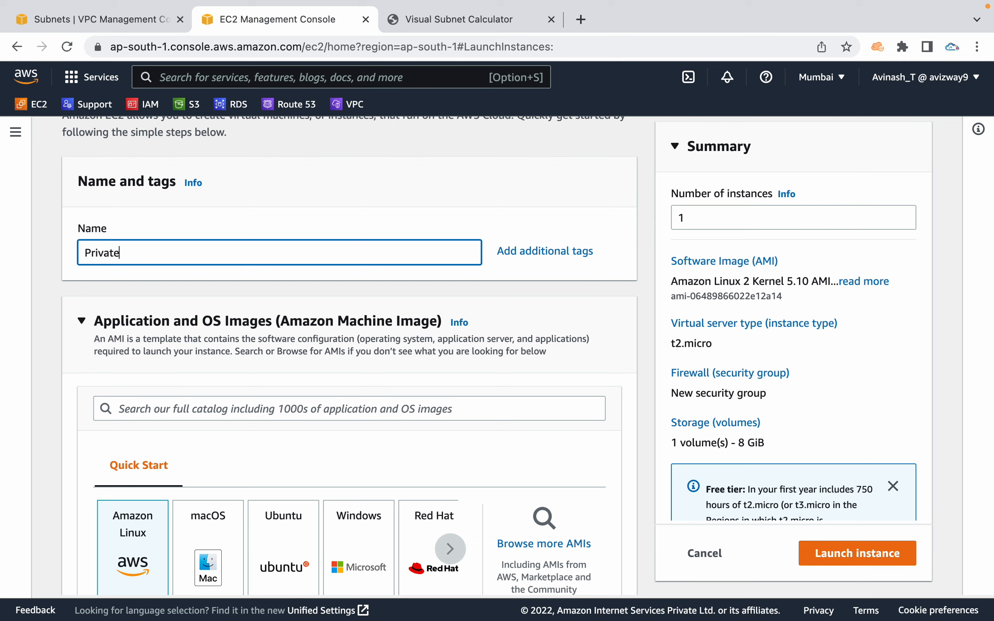
type("SNInstance")
Select mylinuxkp as the login key pair, keeping the default Amazon Linux image and t2.micro type.
scroll(337, 278, "down", 8)
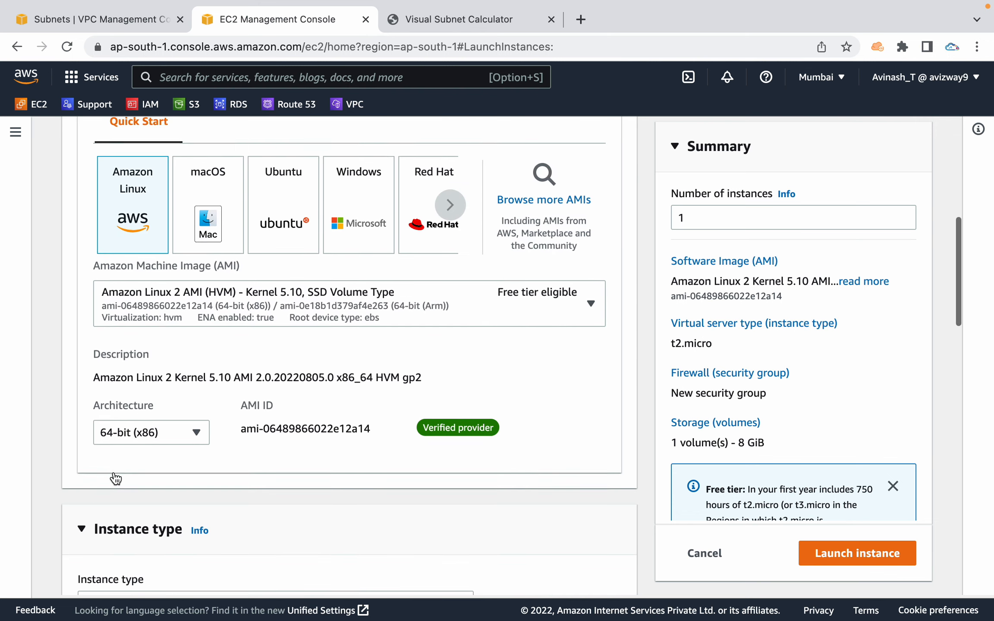
scroll(116, 478, "down", 10)
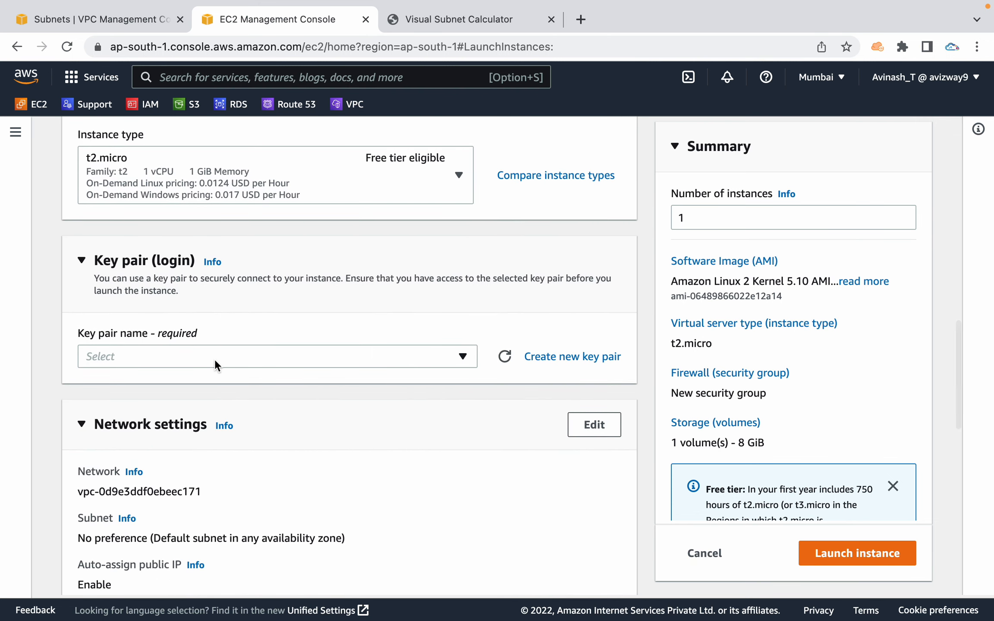
left_click(214, 359)
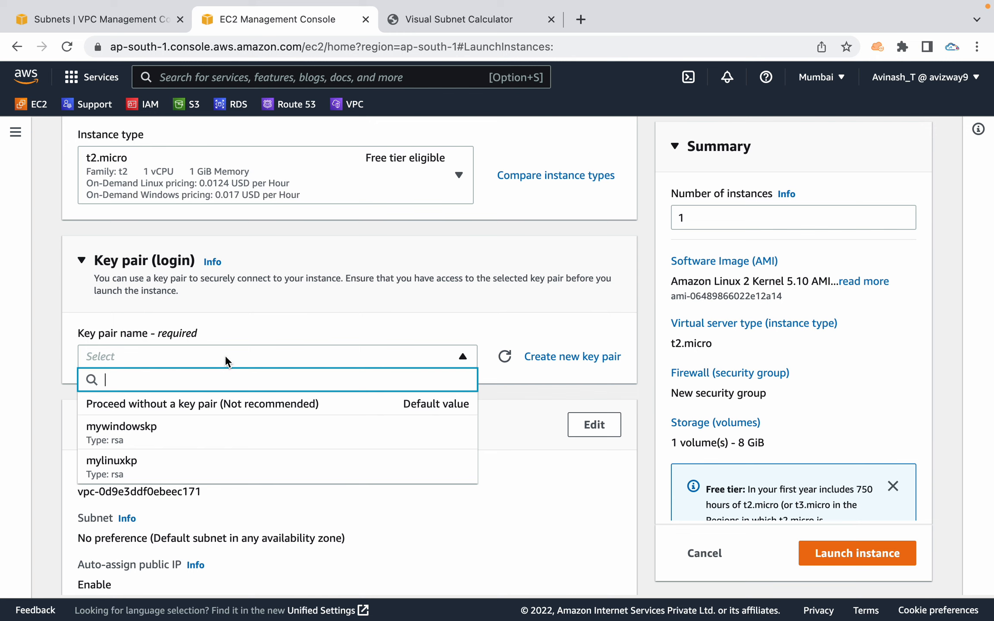
left_click(183, 453)
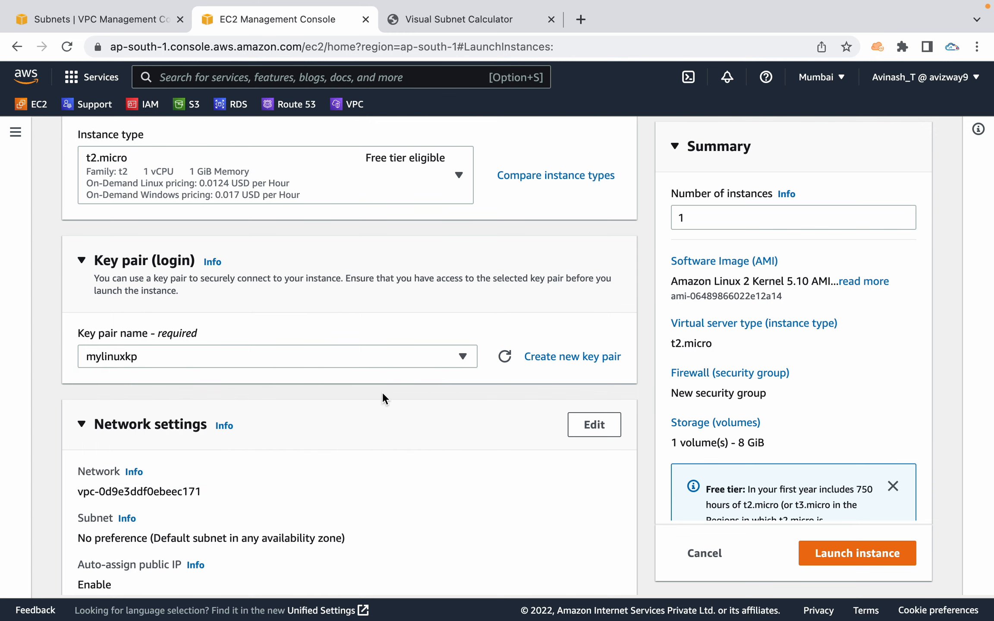
Edit the network settings to use CustomVPC and Private-Subnet-1a, and review the auto-assign public IP options.
scroll(382, 398, "down", 3)
left_click(594, 289)
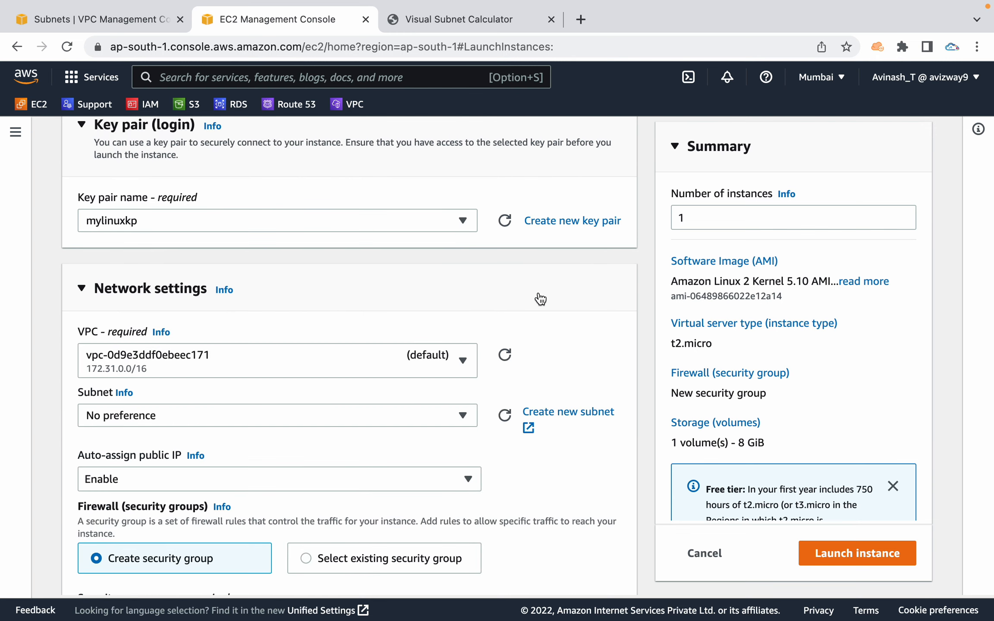
scroll(338, 368, "down", 3)
left_click(288, 222)
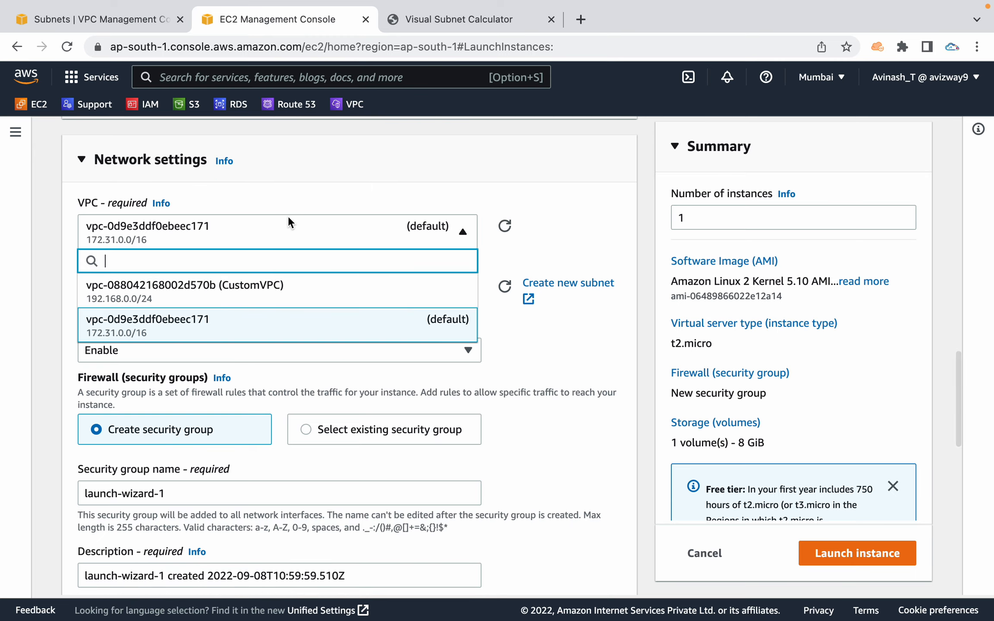
left_click(263, 284)
left_click(314, 301)
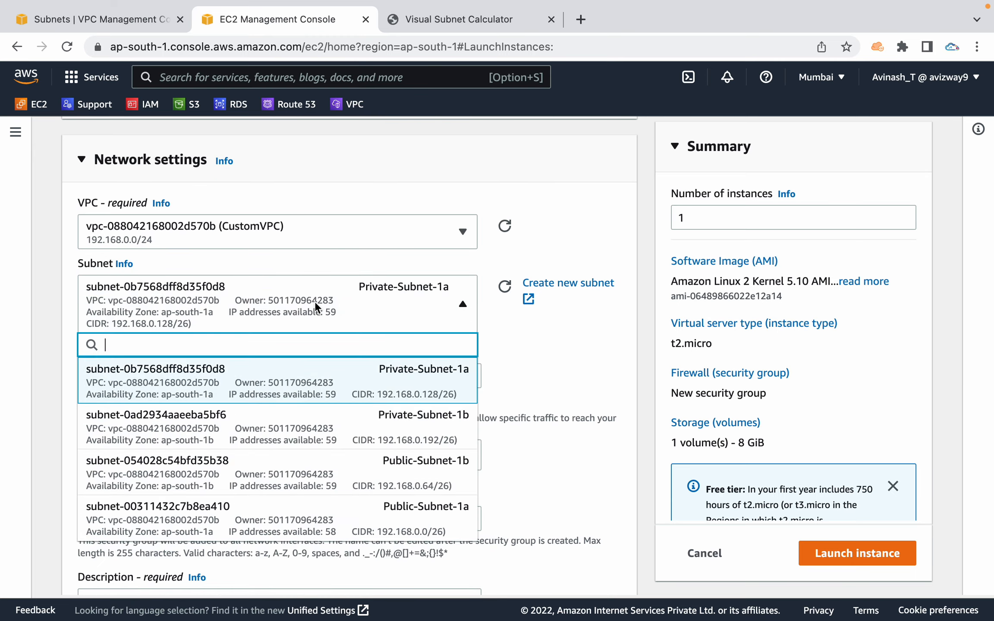
left_click(377, 381)
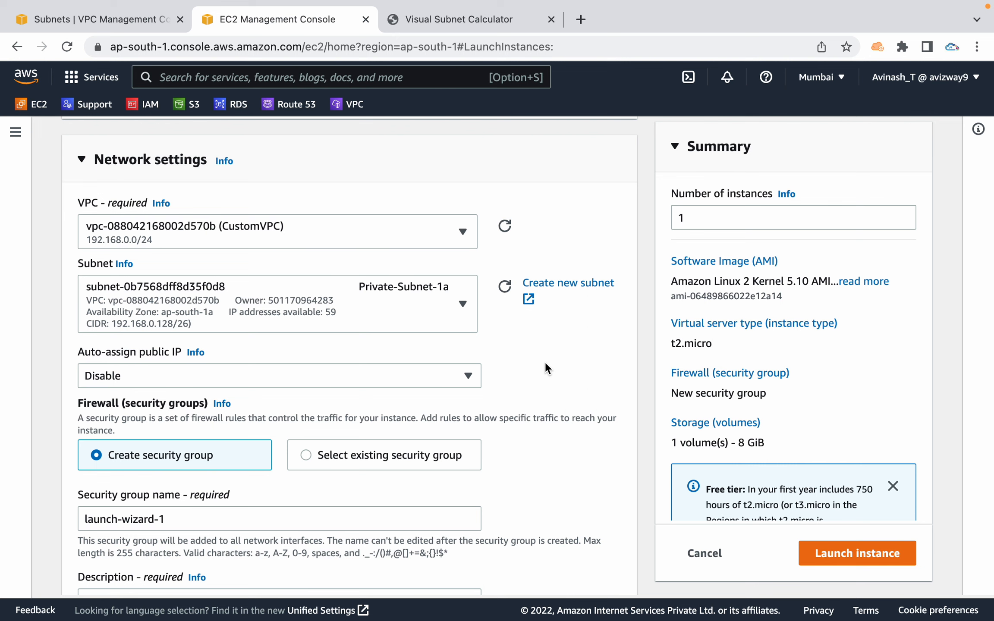
scroll(544, 361, "down", 3)
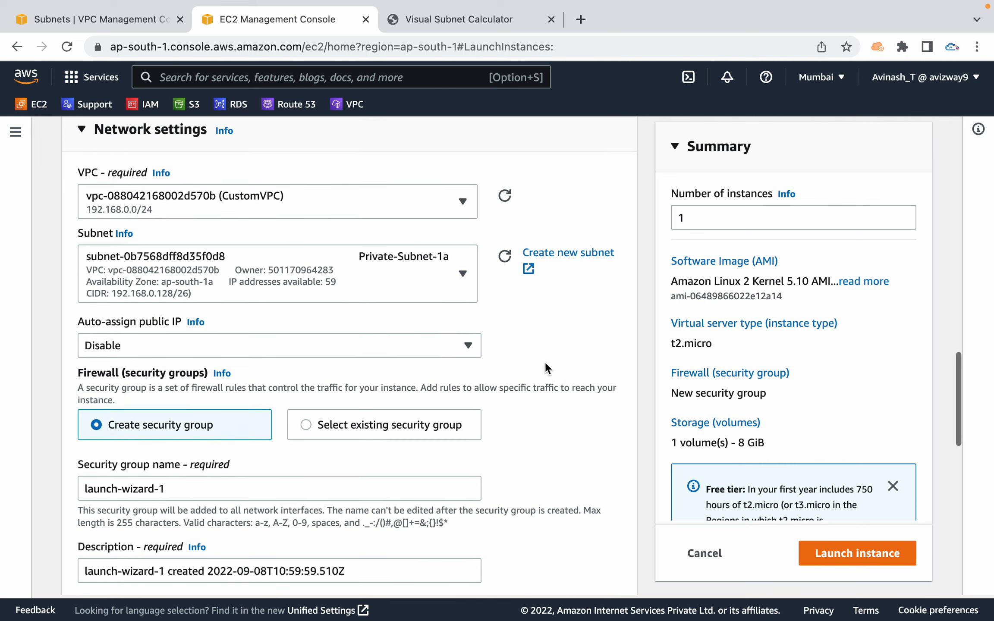
left_click(443, 315)
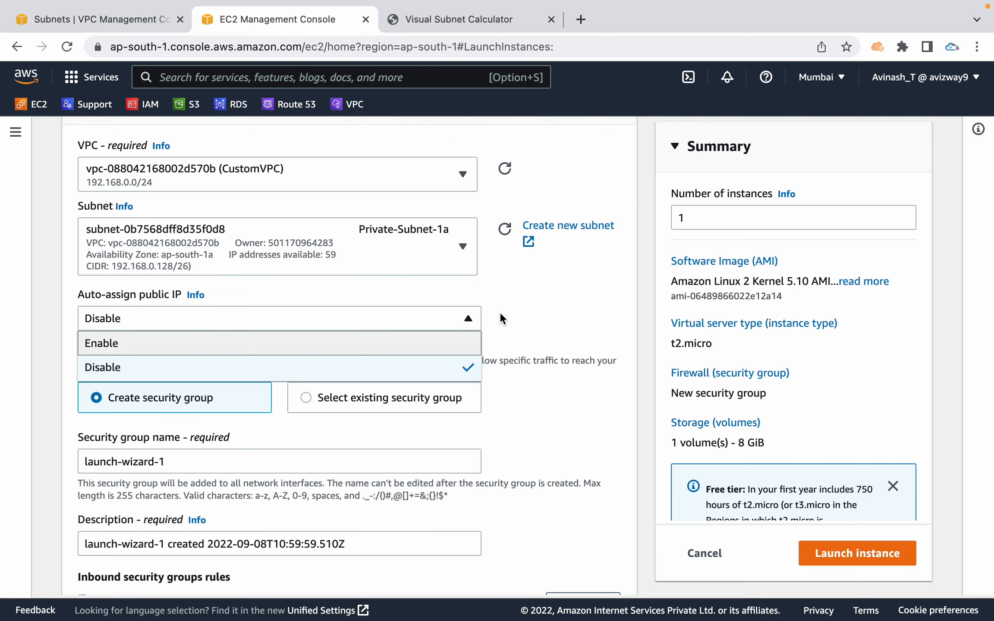
left_click(512, 311)
Name the new security group for the instance PrivateSG.
scroll(513, 313, "down", 3)
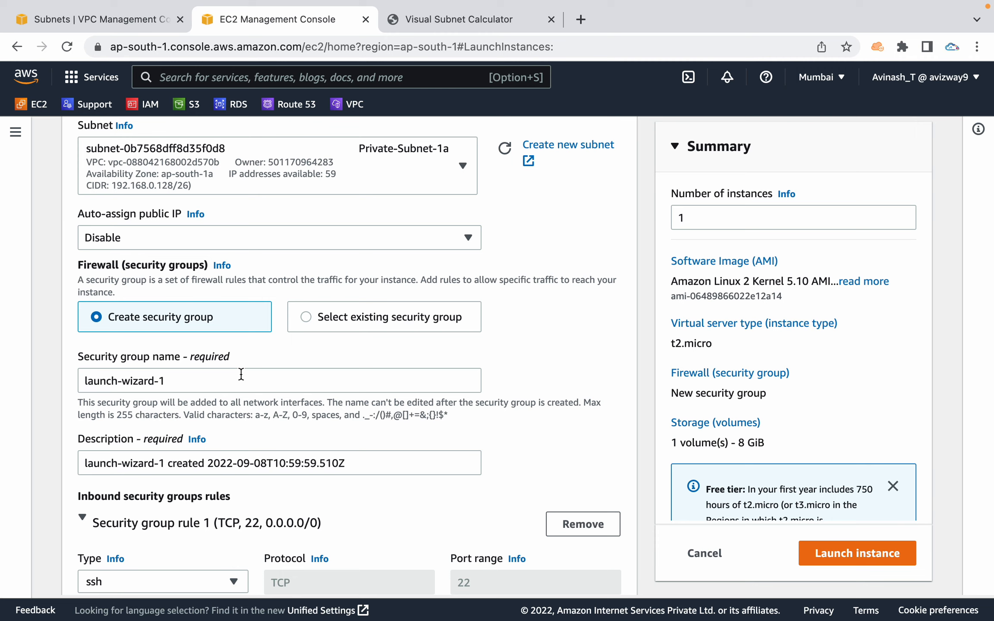
left_click_drag(165, 381, 67, 382)
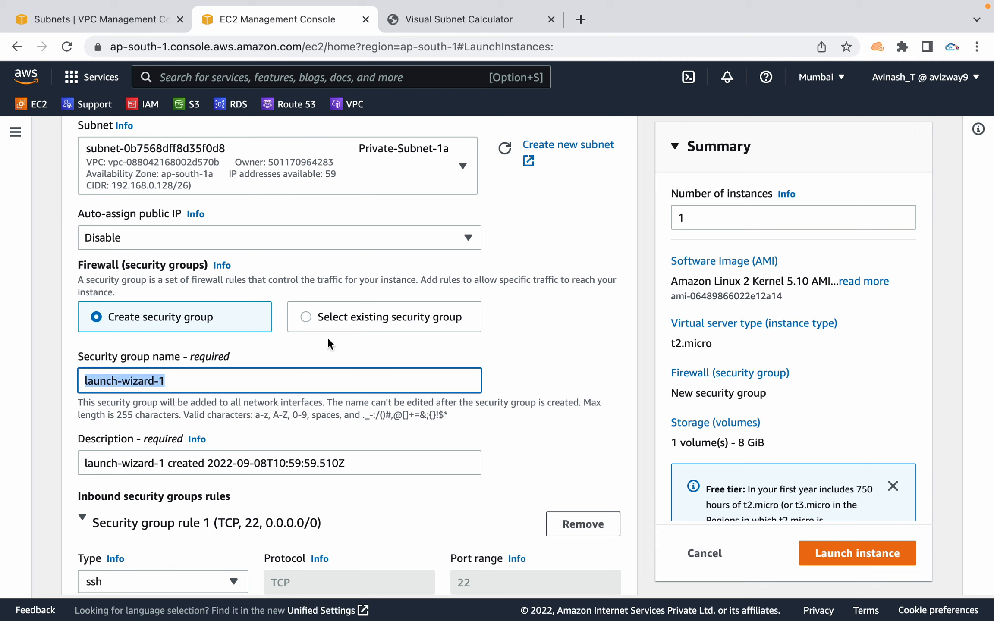
type("Priv ate")
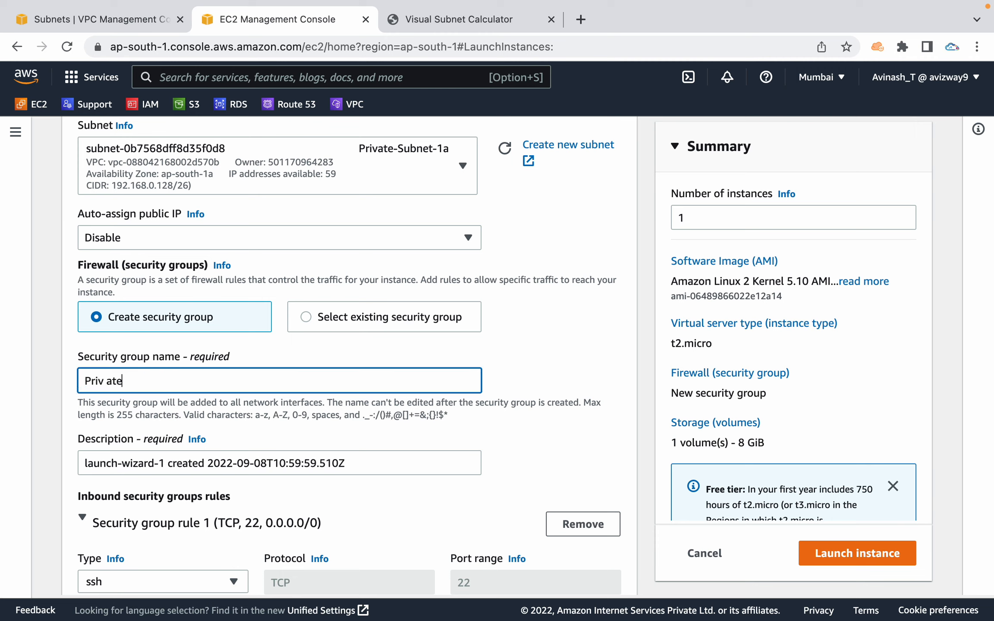
key("BackSpace")
key("BackSpace")
type("ateSG")
Try the BHSg security group as the SSH rule's custom source, remove it and switch the source type back to Anywhere.
scroll(558, 326, "down", 3)
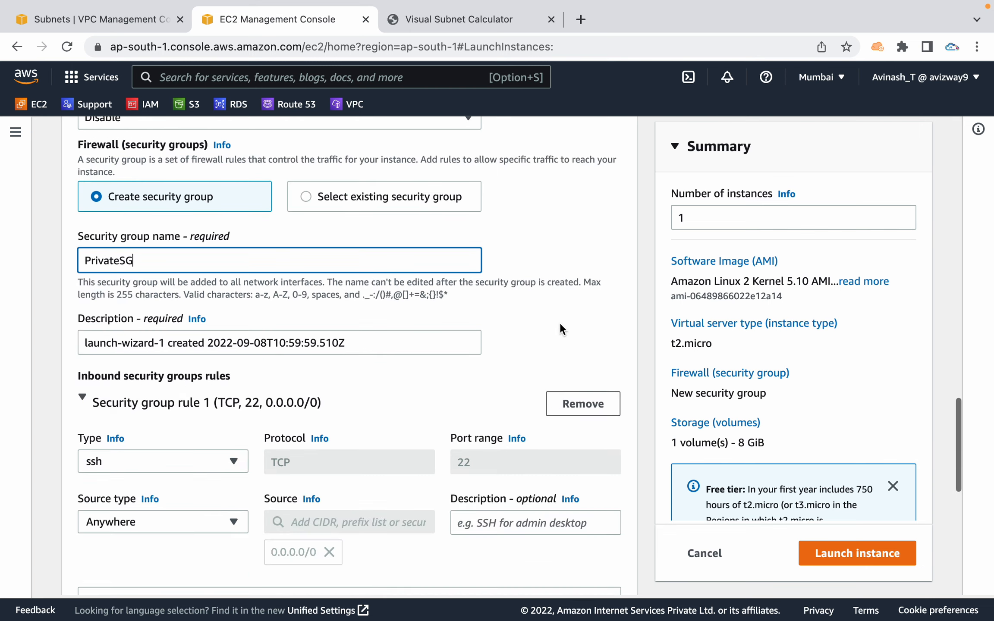
scroll(462, 352, "down", 3)
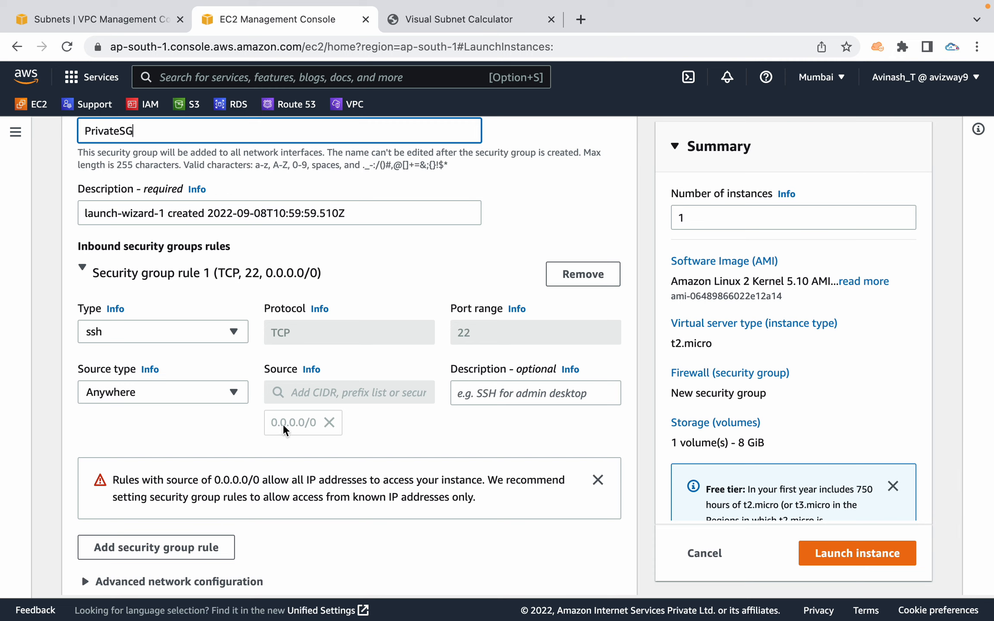
left_click(199, 396)
left_click(154, 440)
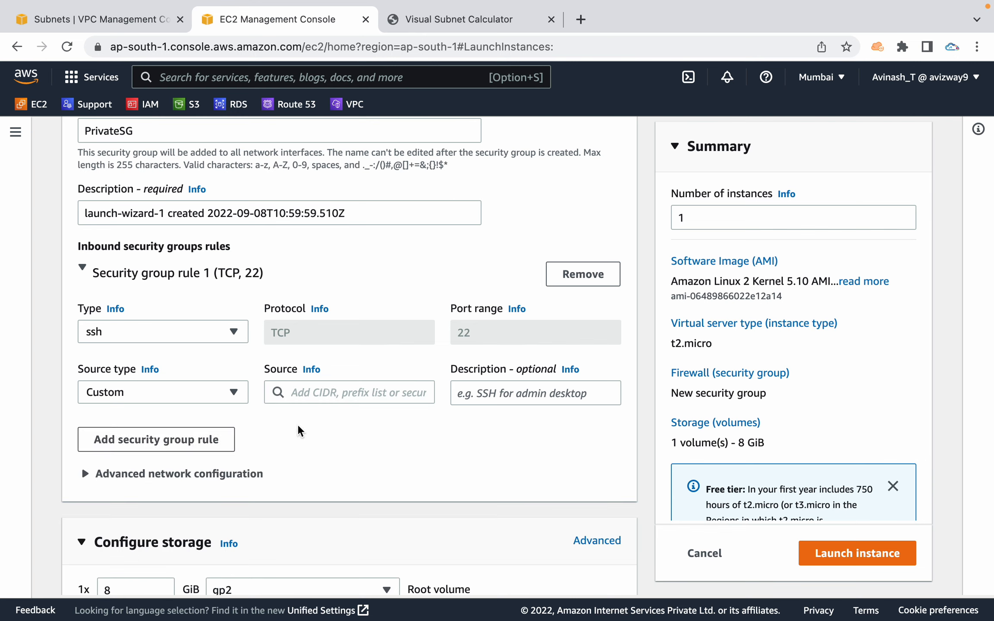
left_click(321, 396)
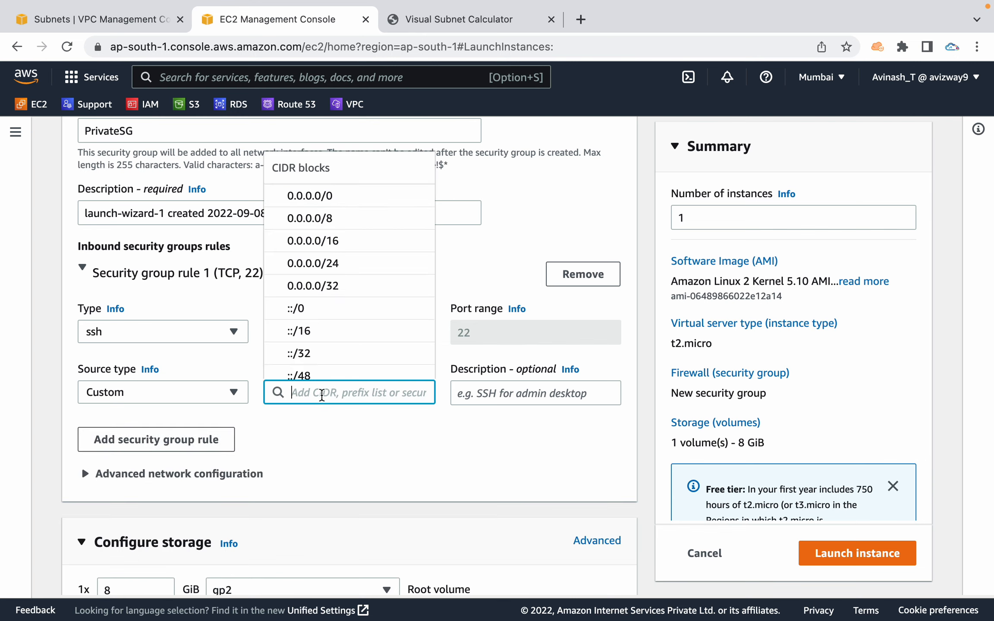
type("sg")
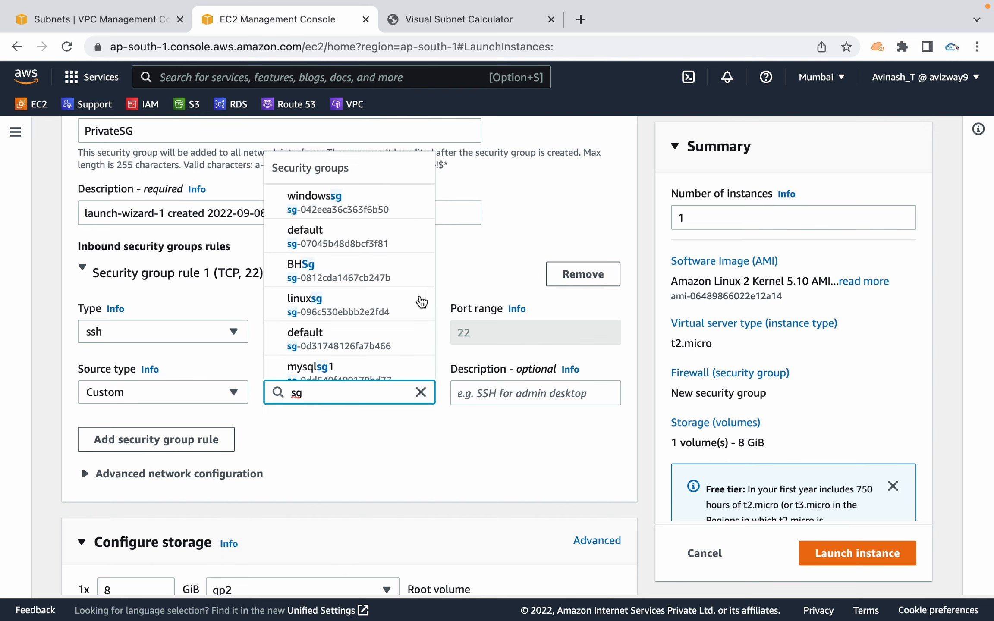
left_click(348, 278)
left_click(436, 454)
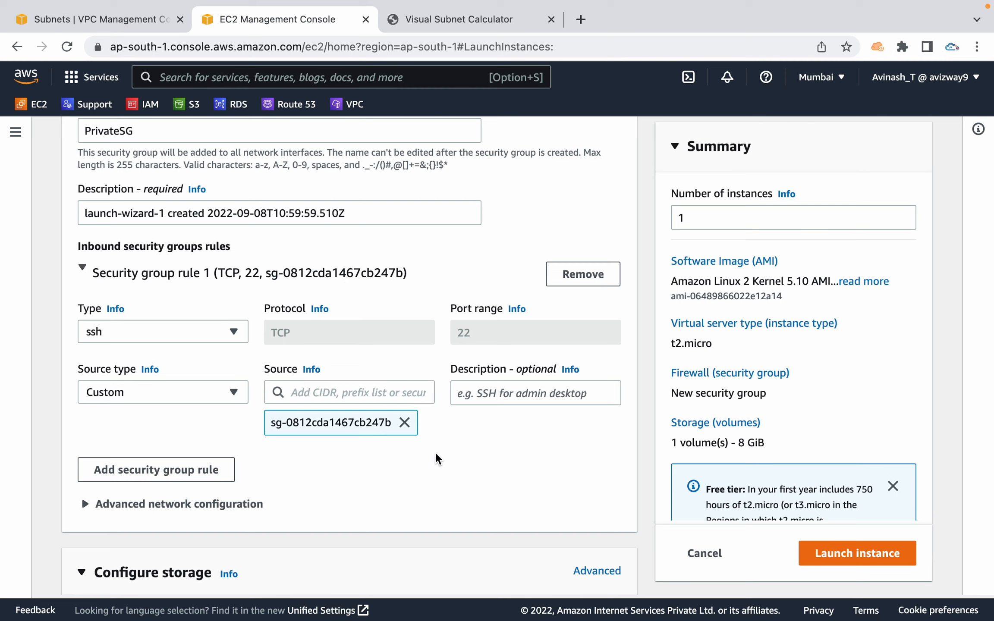
left_click(404, 423)
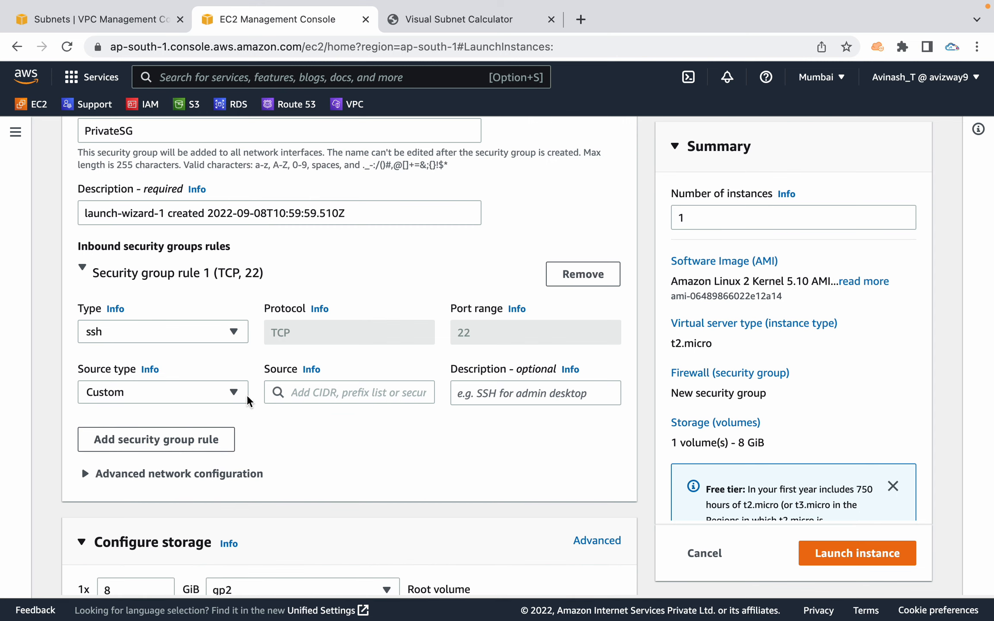
left_click(196, 394)
left_click(188, 416)
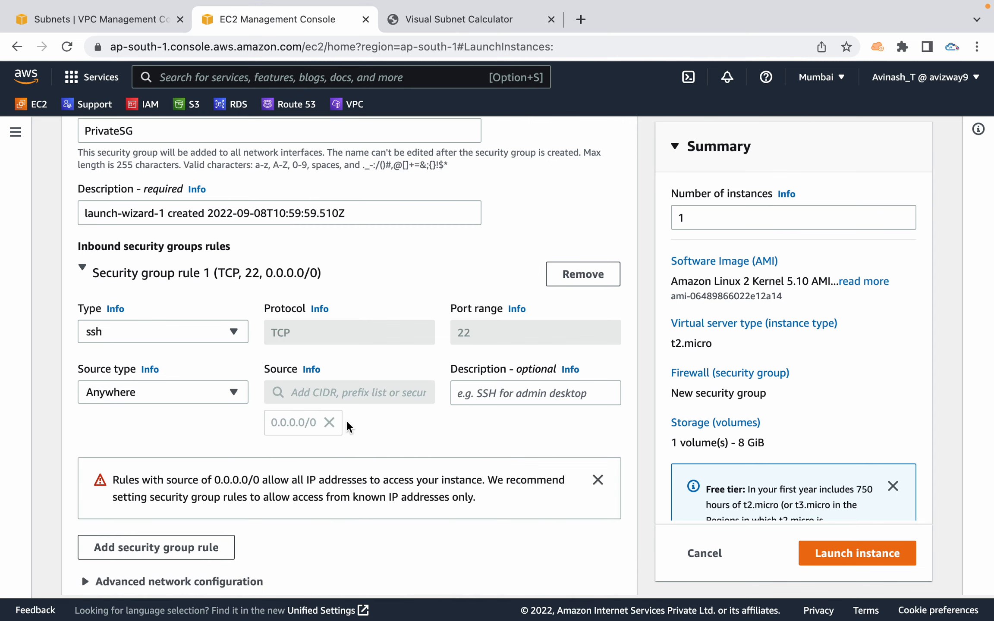
Try Custom as the SSH rule's source type once more and return it to Anywhere.
left_click(229, 394)
left_click(167, 438)
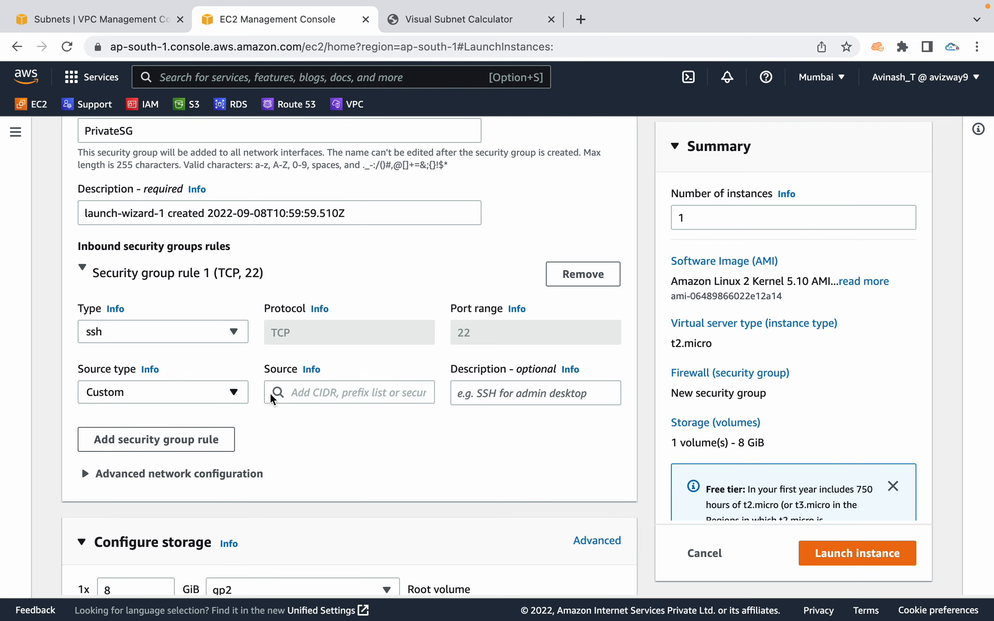
left_click(309, 393)
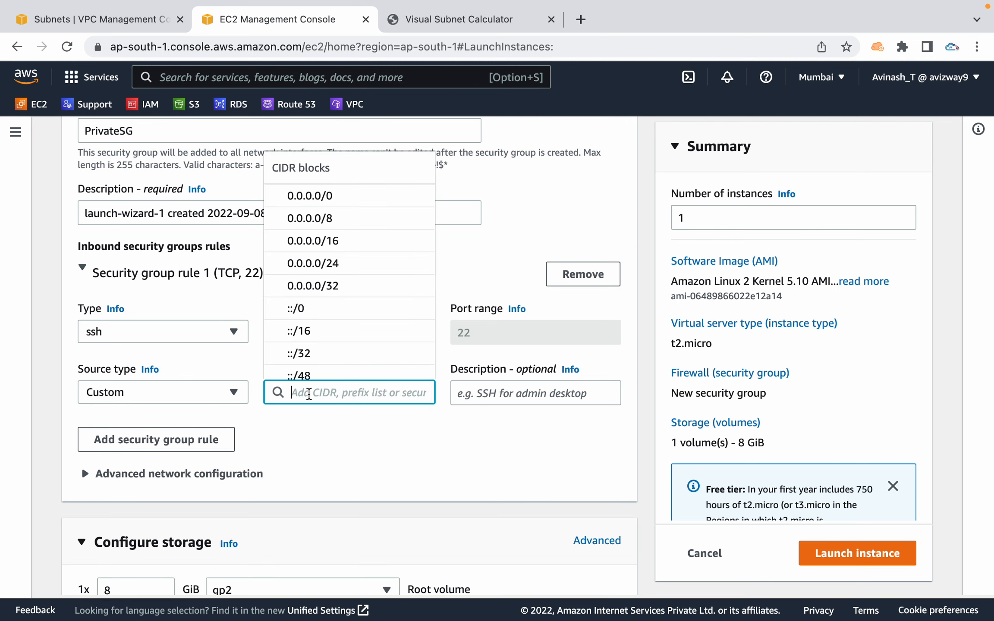
left_click(211, 392)
left_click(195, 414)
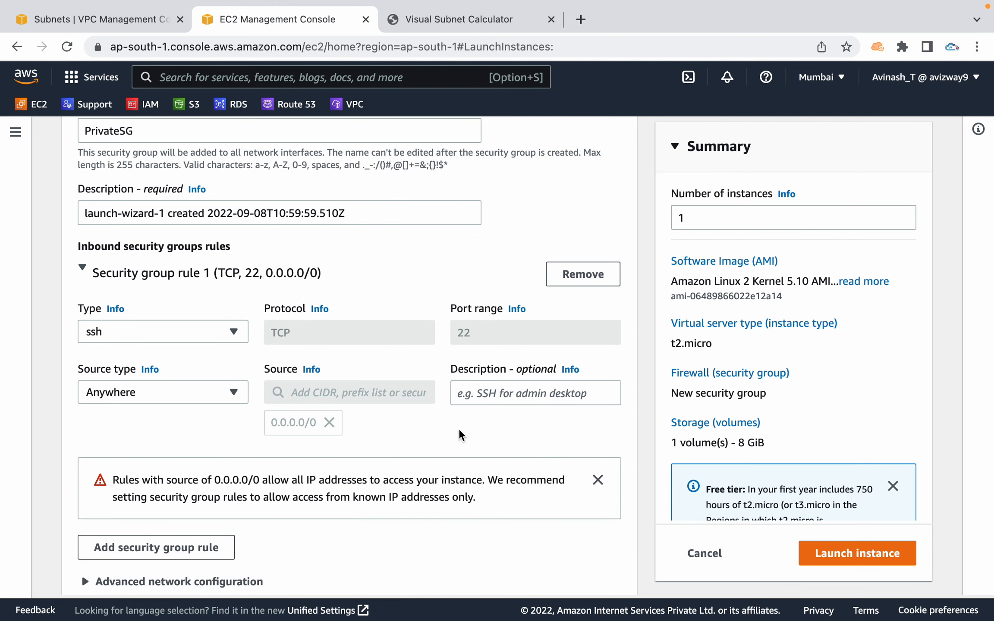
Launch the private instance with the default storage, open the list of all instances and refresh it.
scroll(498, 444, "down", 3)
scroll(498, 444, "down", 5)
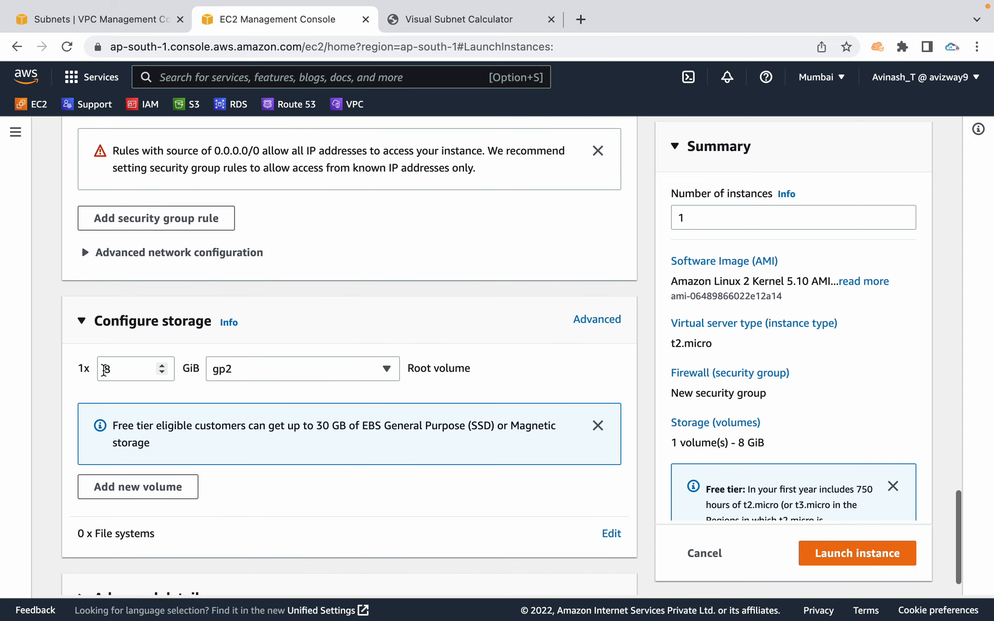
left_click(861, 560)
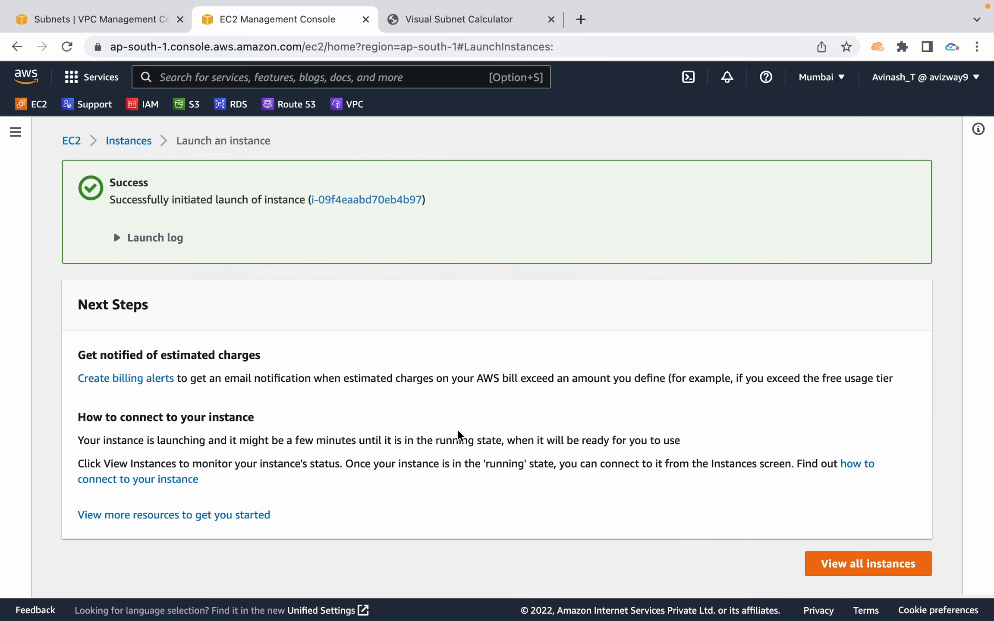
left_click(843, 563)
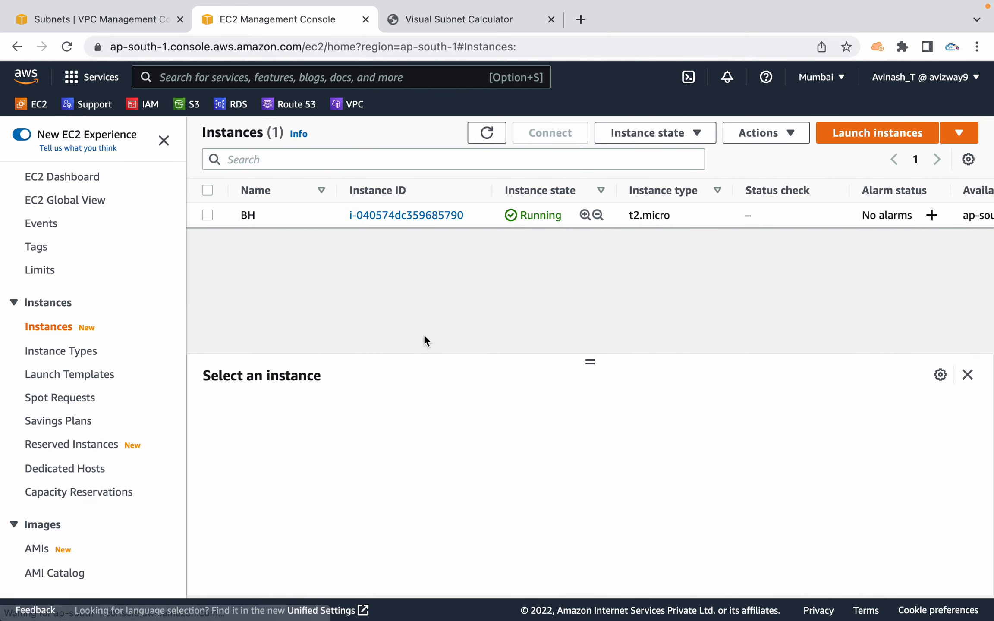
left_click(485, 132)
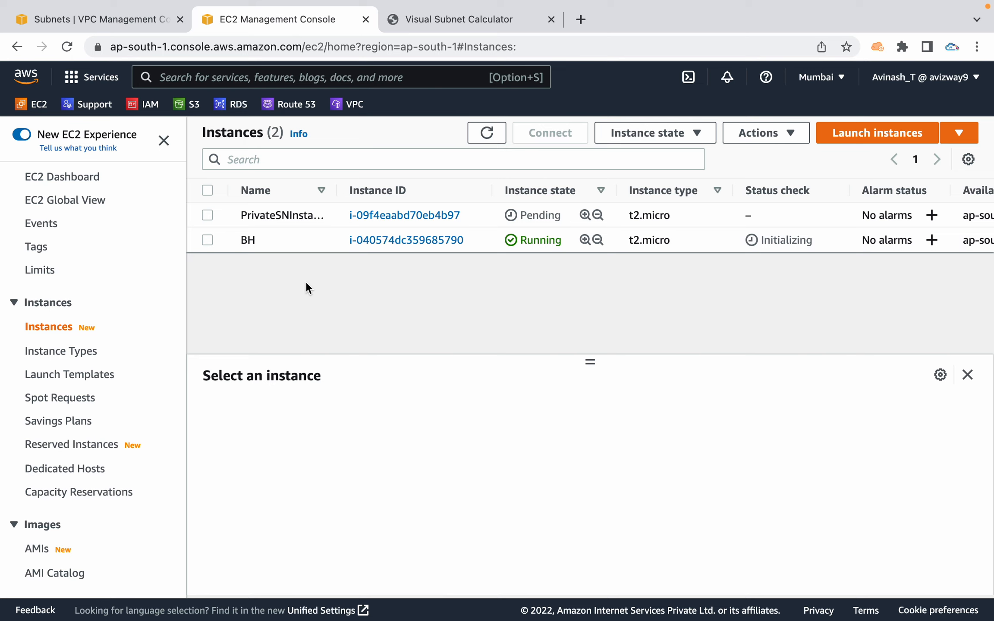
Copy the public IPv4 address of the BH instance and open a Terminal window.
left_click(207, 240)
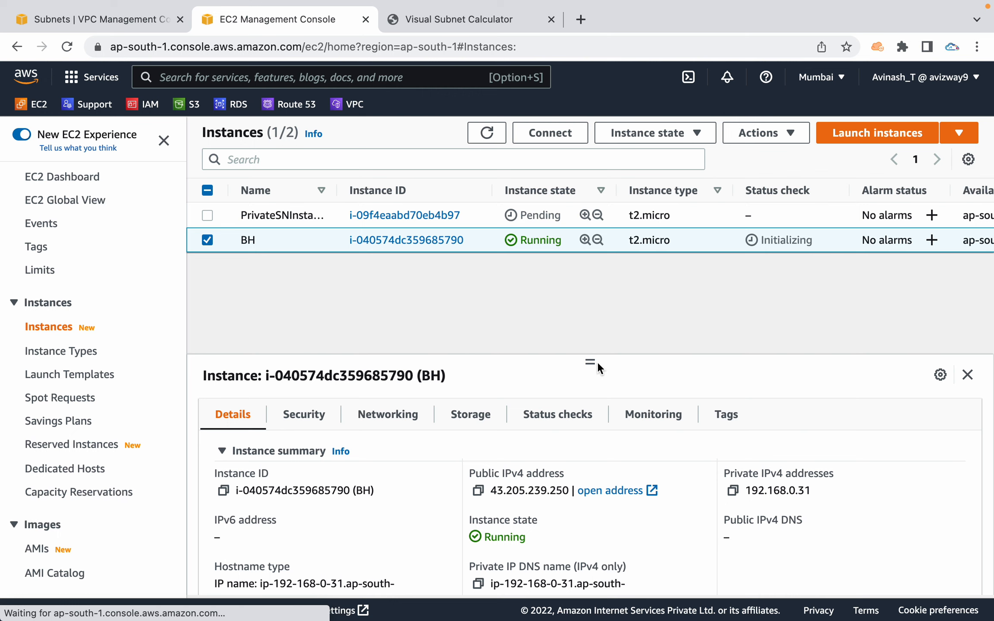
left_click_drag(596, 362, 573, 287)
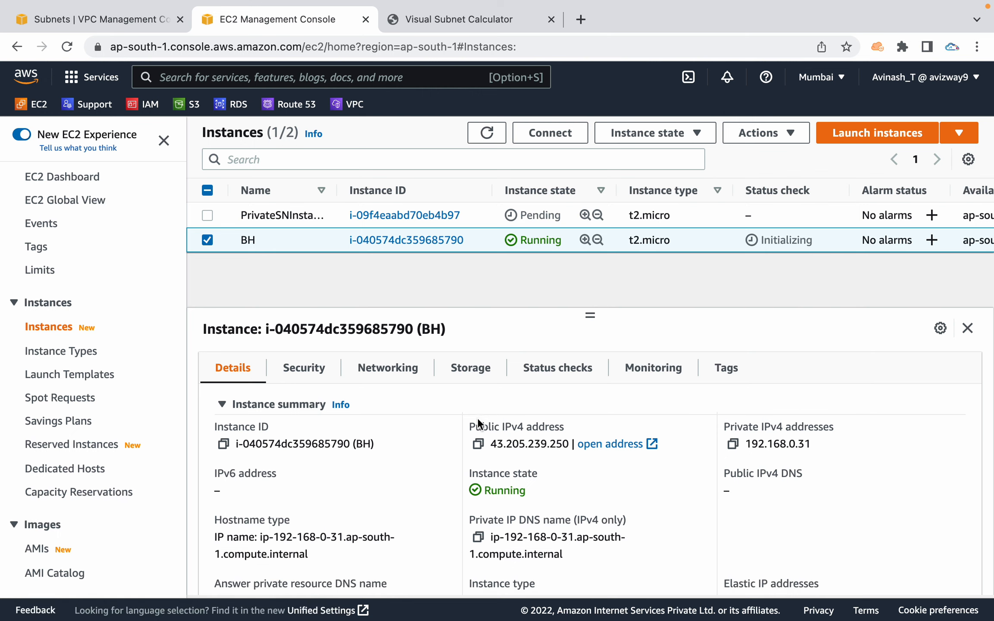
left_click(478, 446)
key("ctrl+Left")
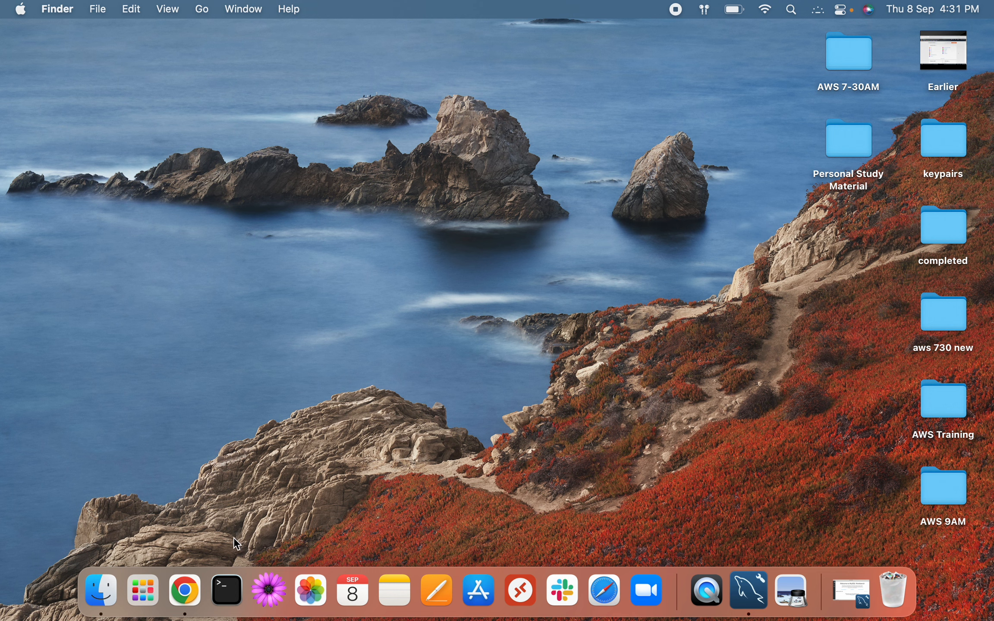
left_click(226, 585)
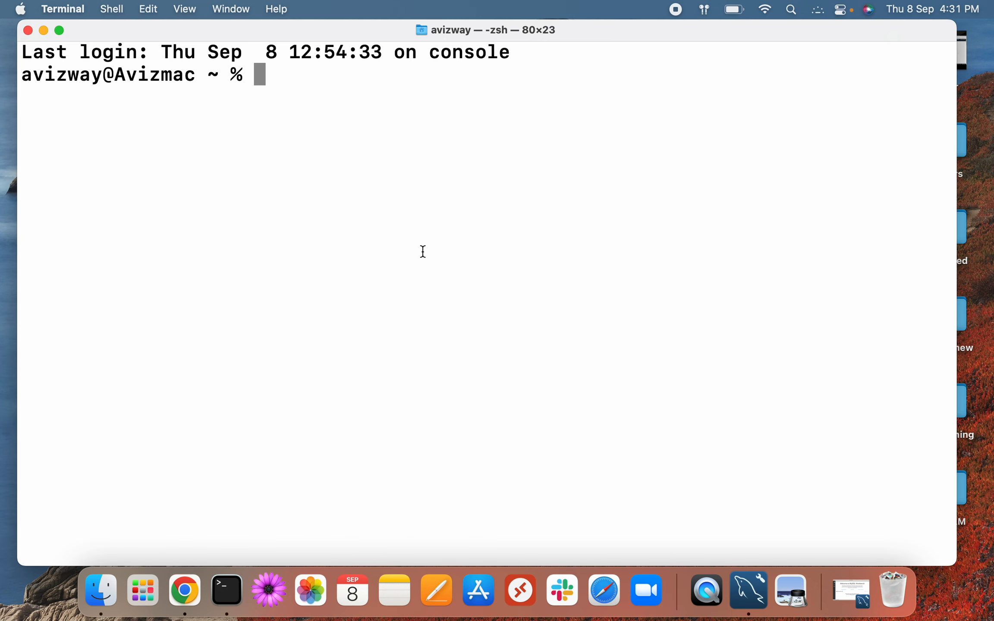
Change the working directory to Desktop/keypairs and list its files.
type("cd De")
key("Tab")
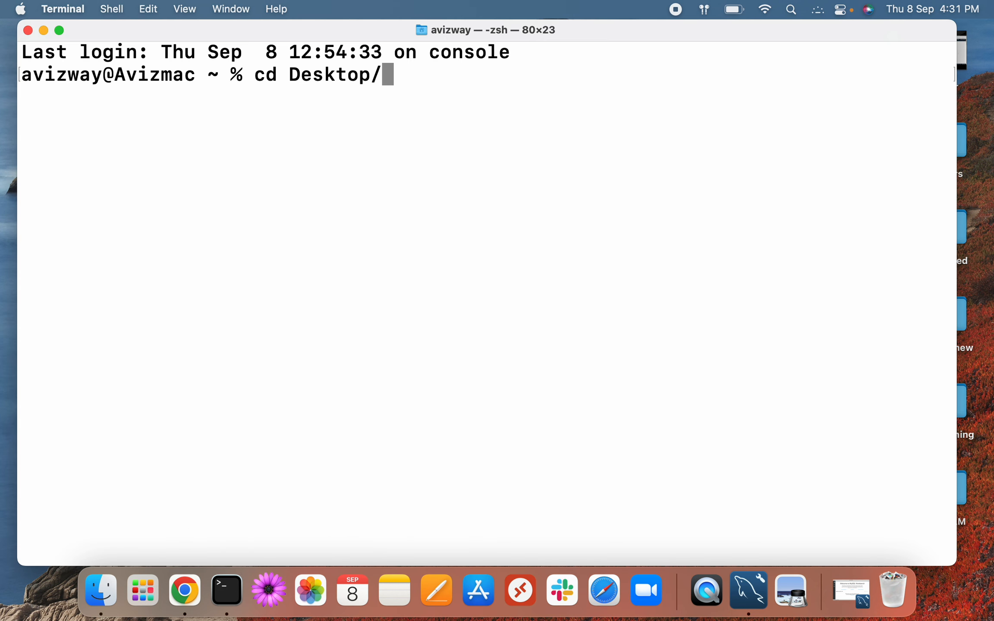
type("ke")
key("Tab")
key("Return")
type("ls")
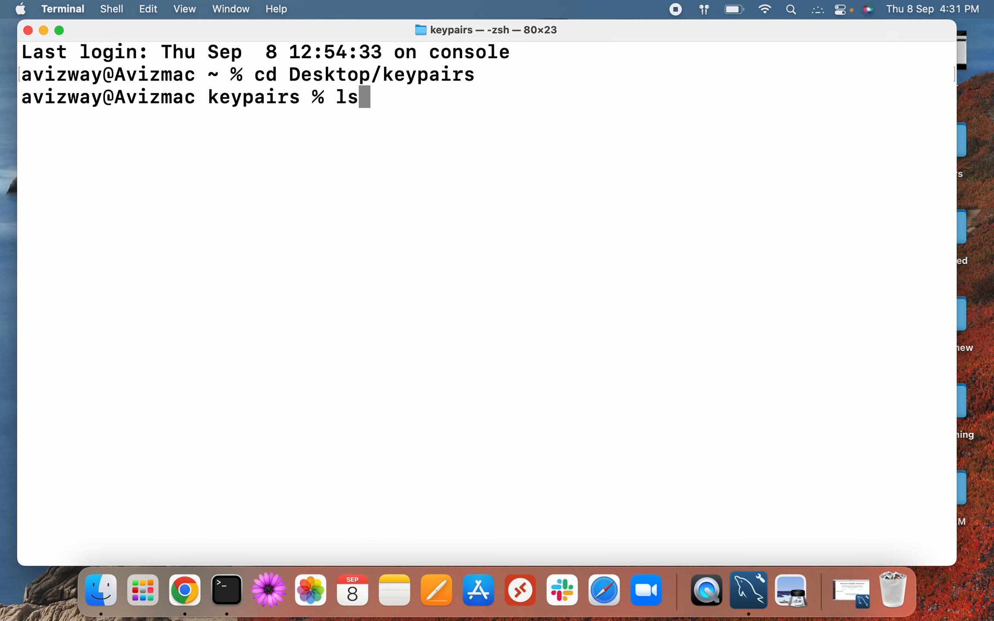
key("Return")
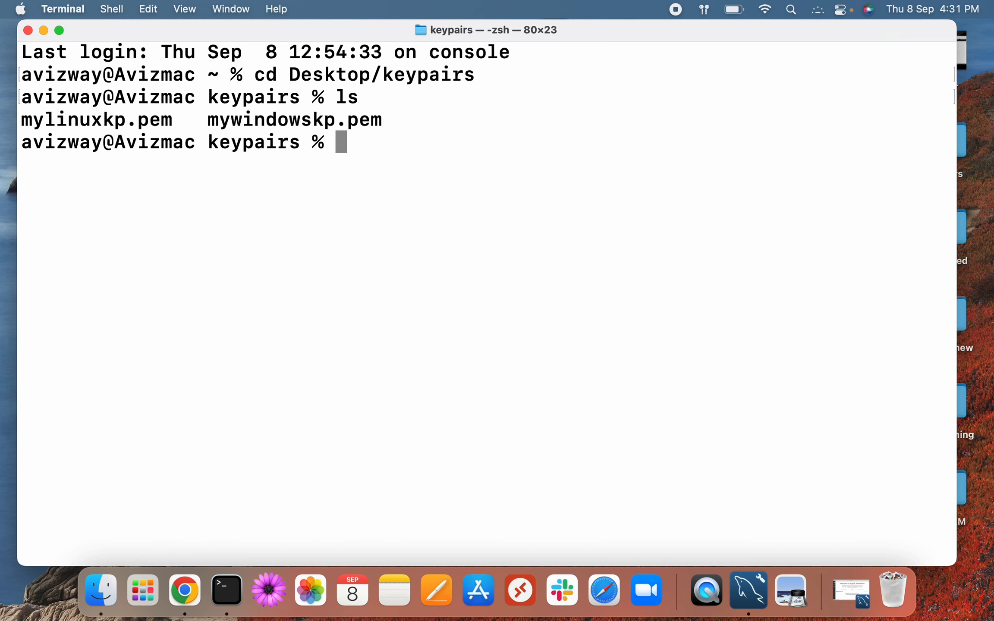
type("ssh -i ")
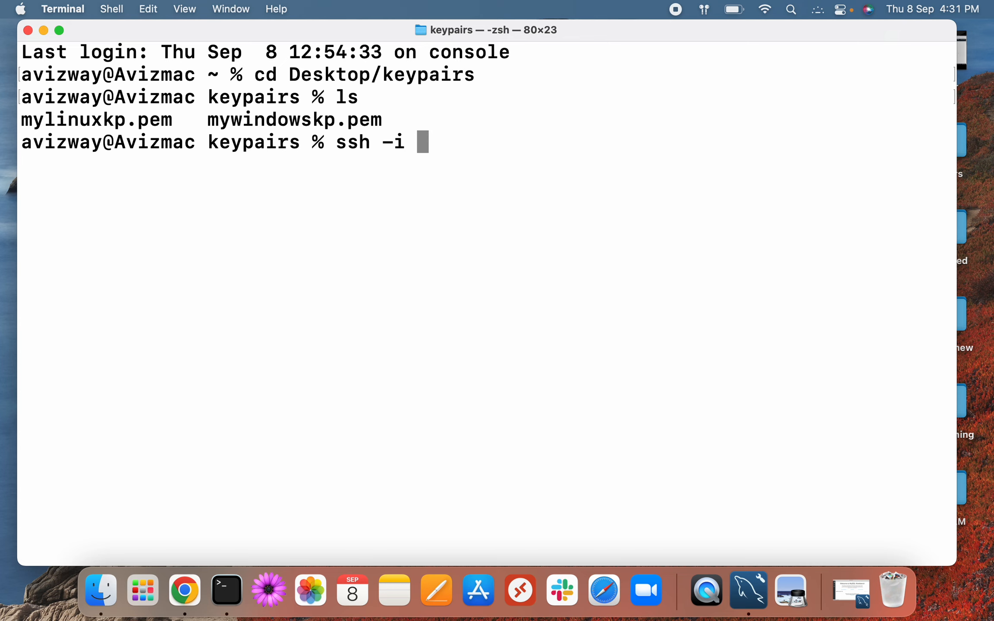
type("myl")
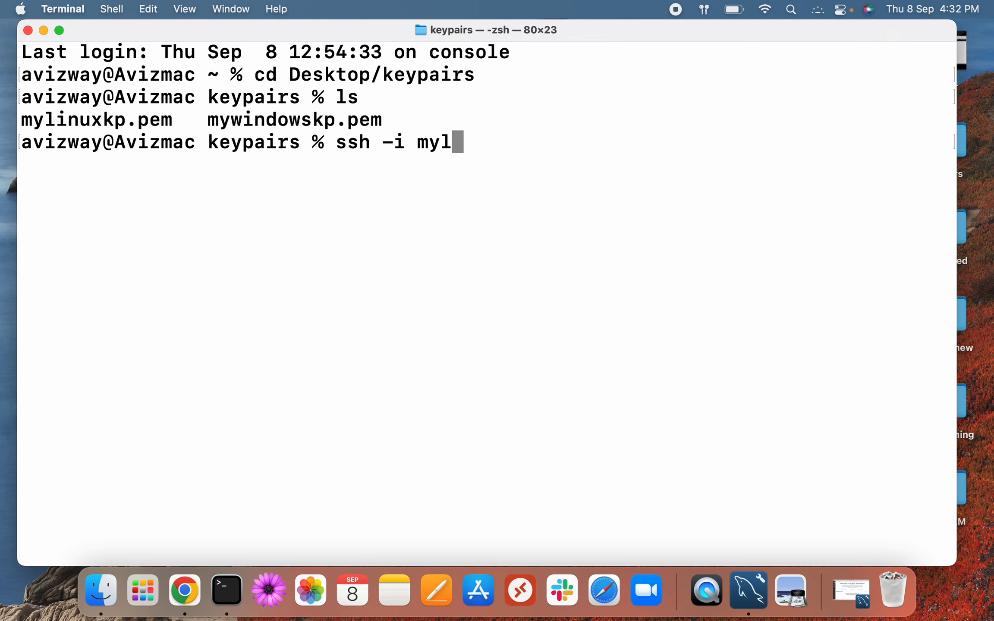
key("Tab")
type("ec2-")
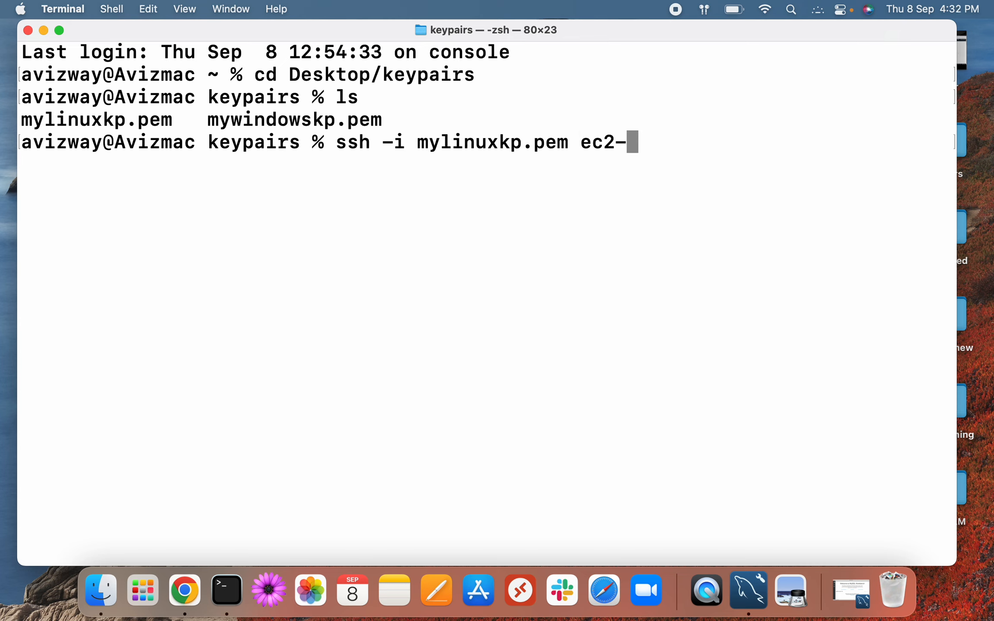
type("user@")
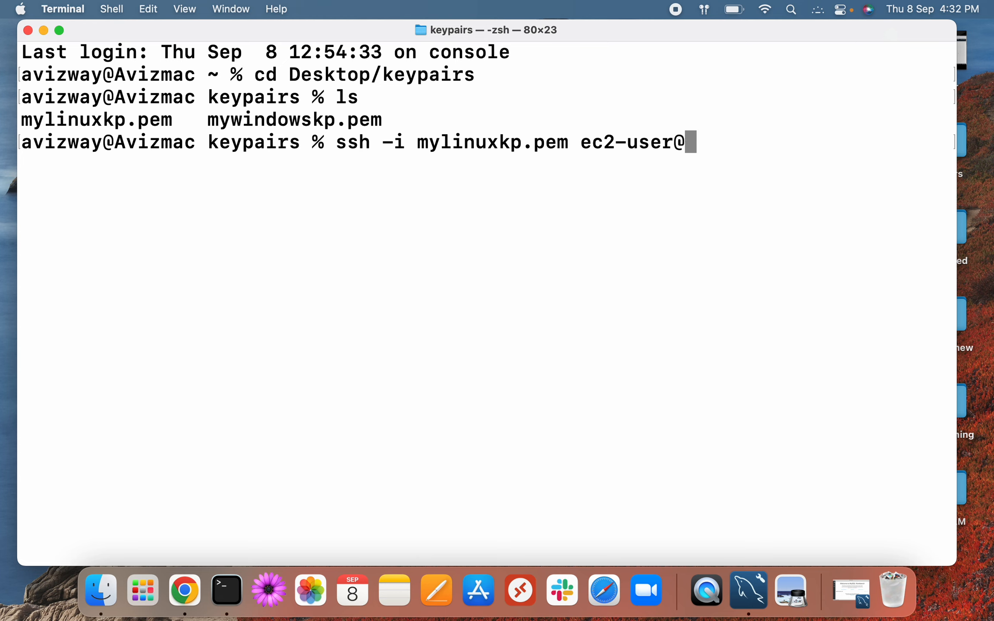
right_click(745, 147)
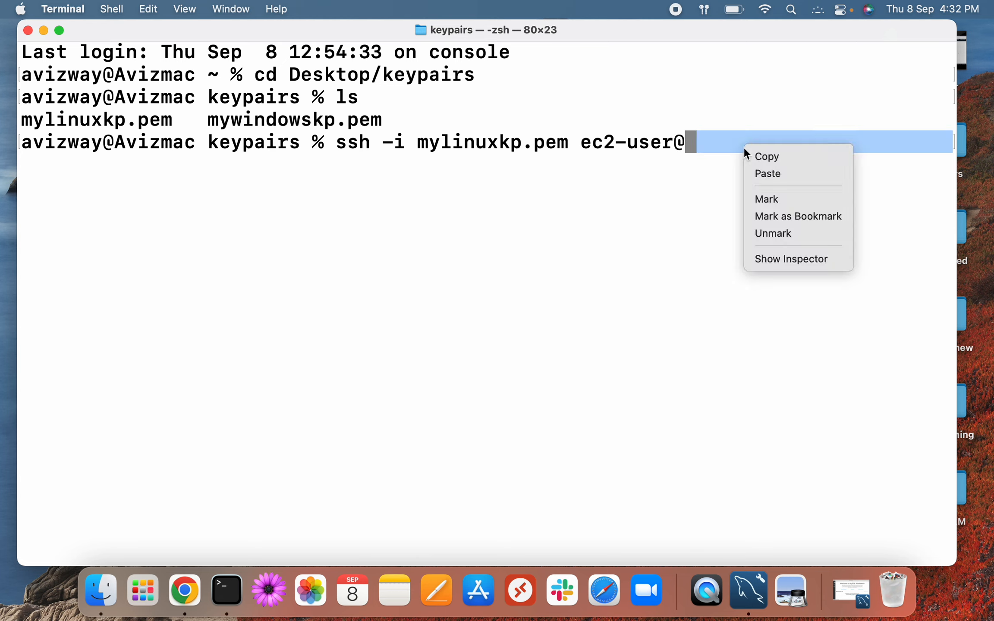
left_click(754, 173)
key("Return")
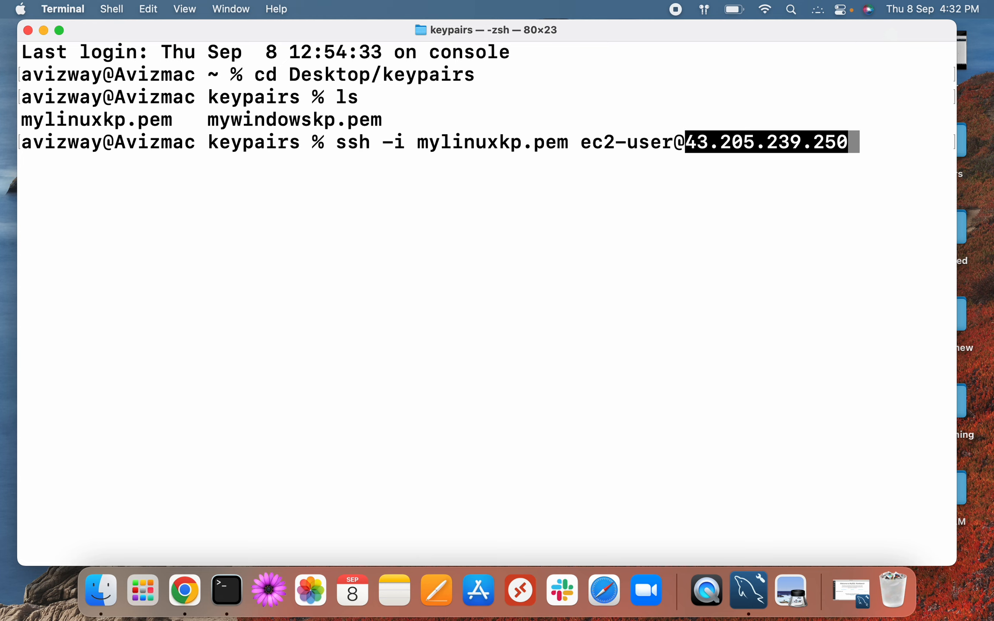
type("yes")
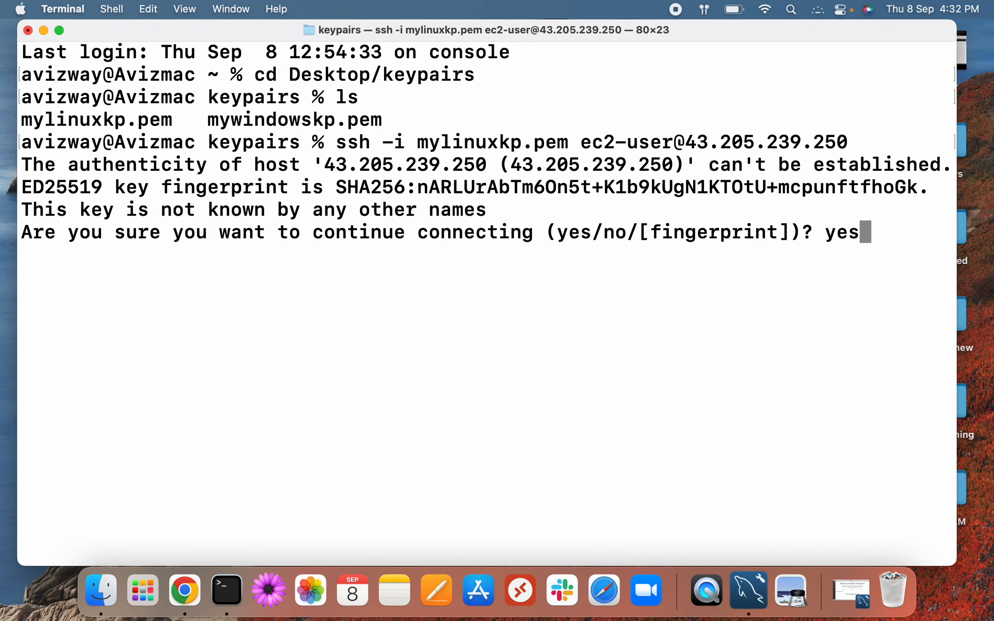
key("Return")
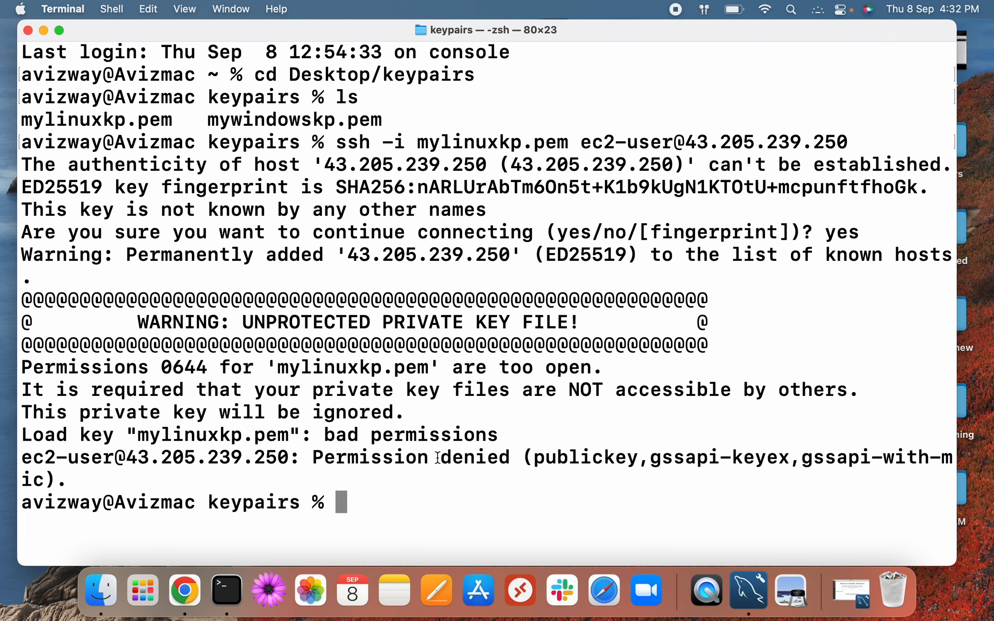
Set the permissions of the mylinuxkp.pem key file to 400 with chmod.
type("chmod ")
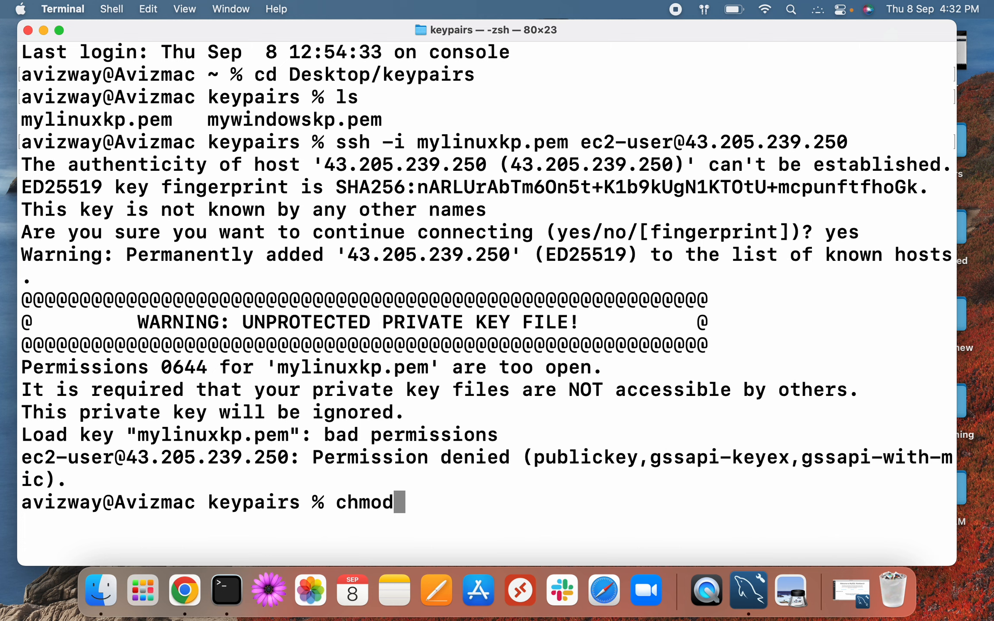
type("400 ")
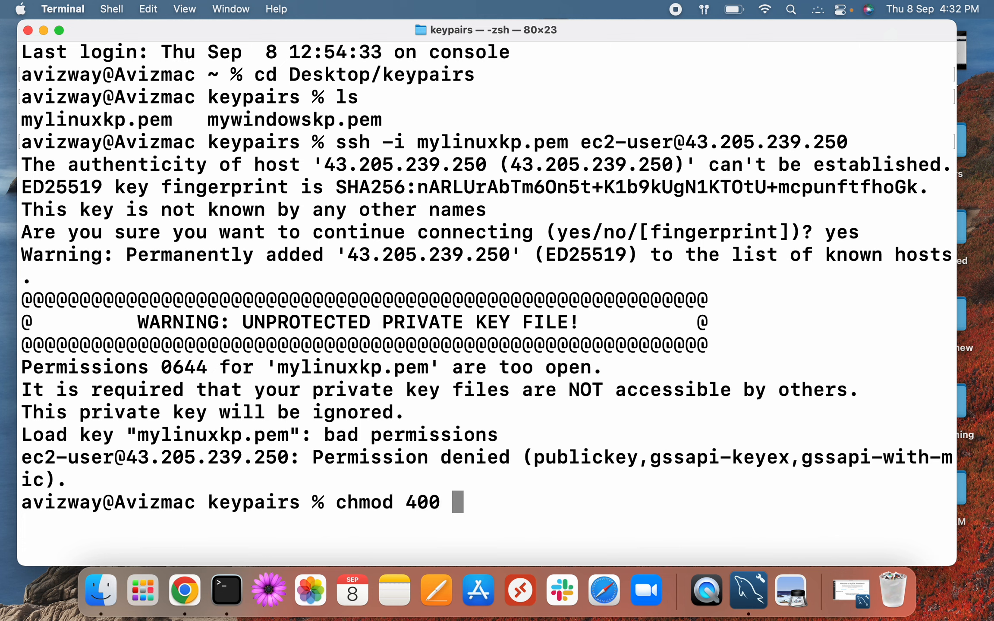
type("myl")
key("Tab")
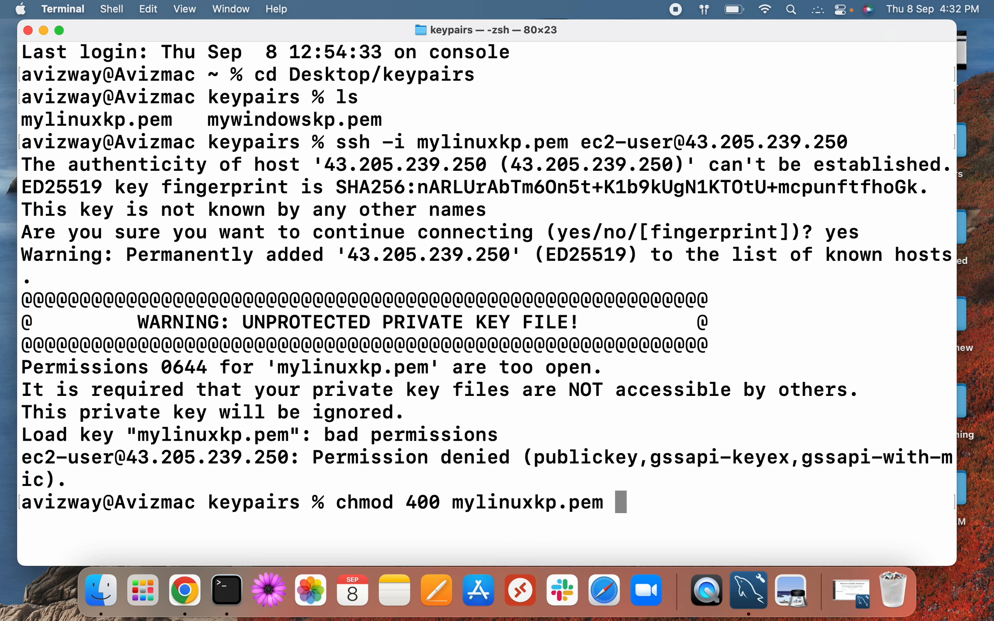
key("Return")
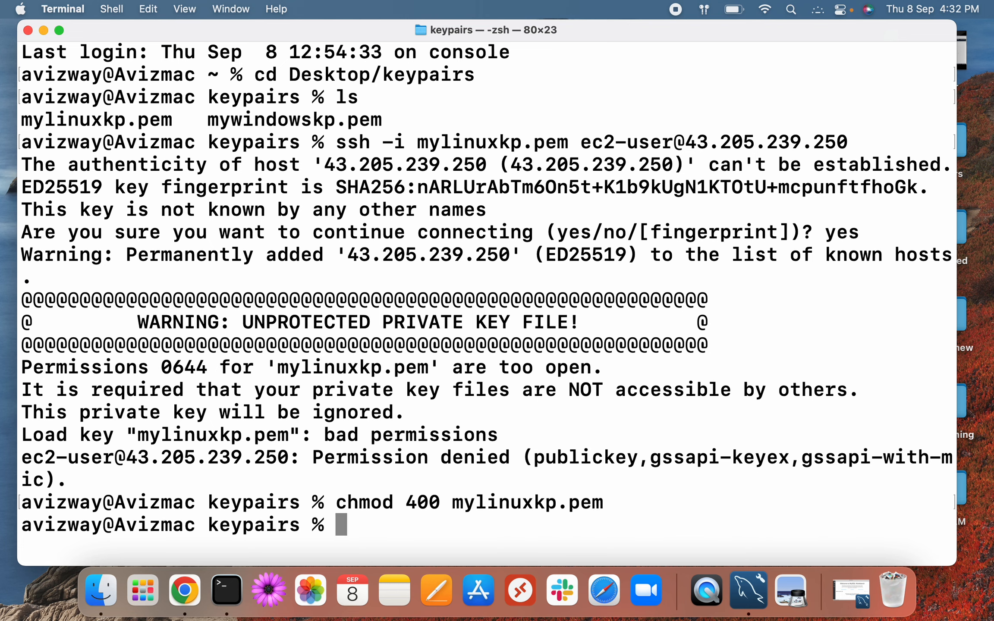
type("clear")
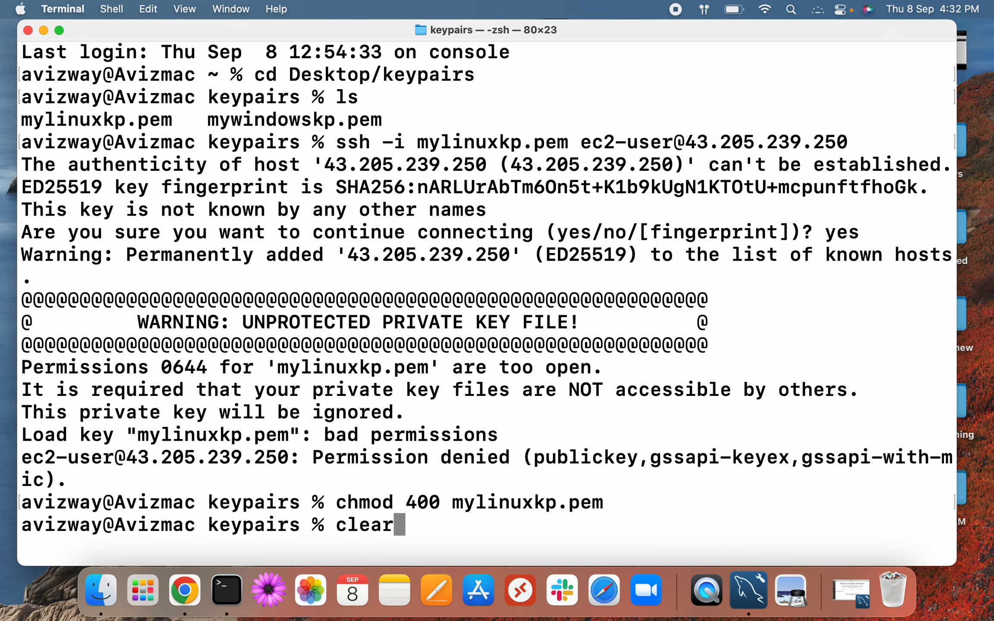
key("Return")
type("clear")
key("Up")
key("Up")
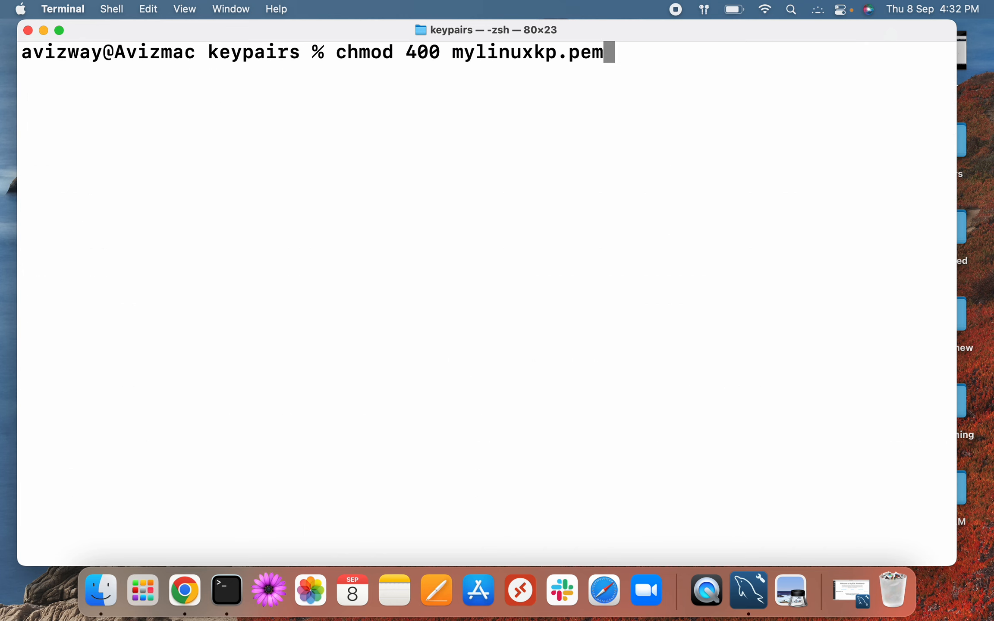
key("Up")
key("Return")
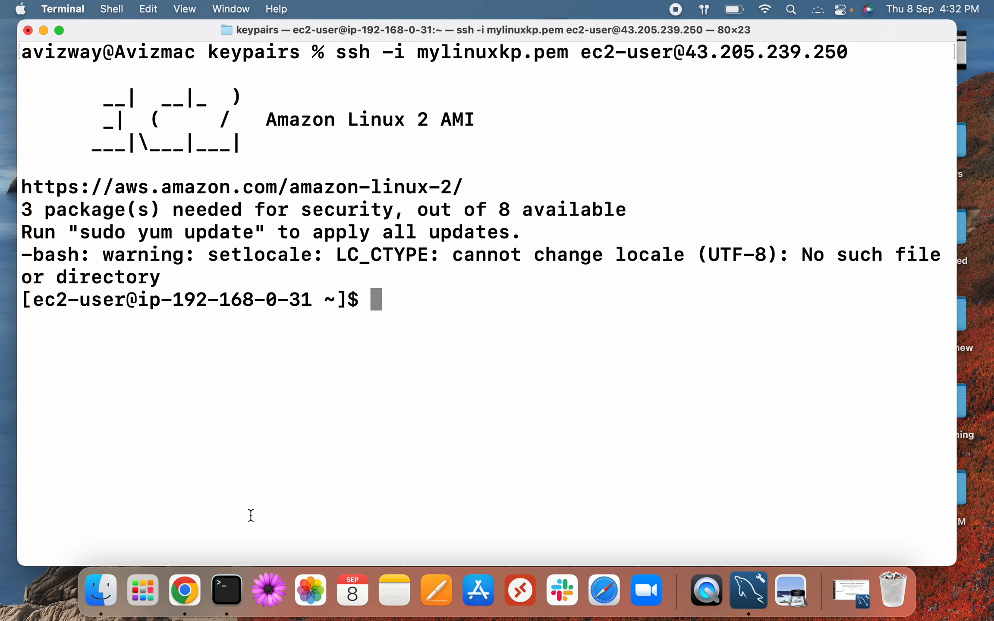
Check the BH instance's entry in the EC2 console in Chrome, and return to Terminal and widen its window slightly.
left_click(184, 590)
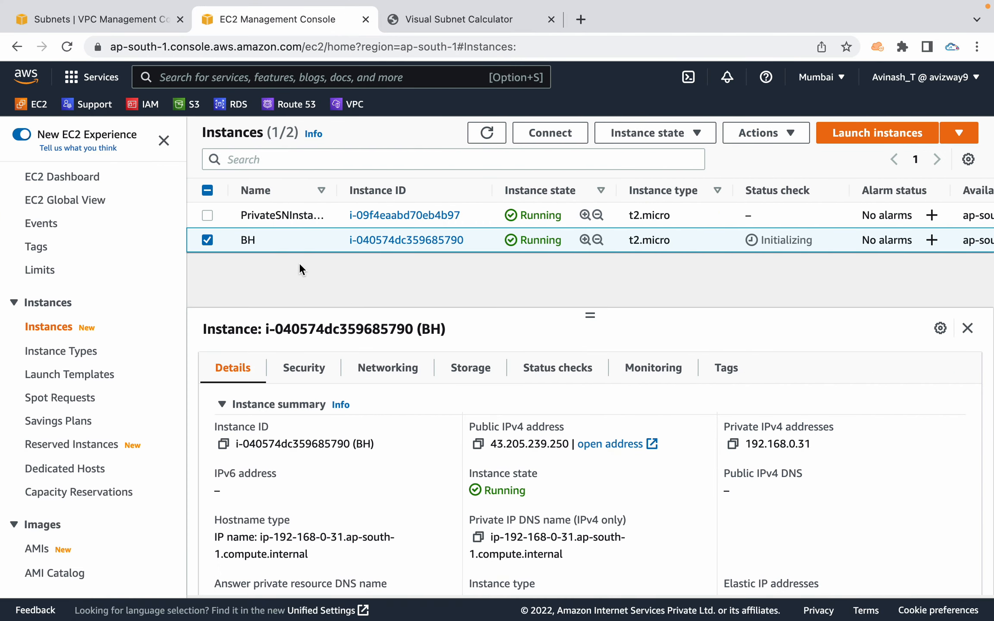
left_click_drag(348, 240, 462, 248)
left_click(437, 279)
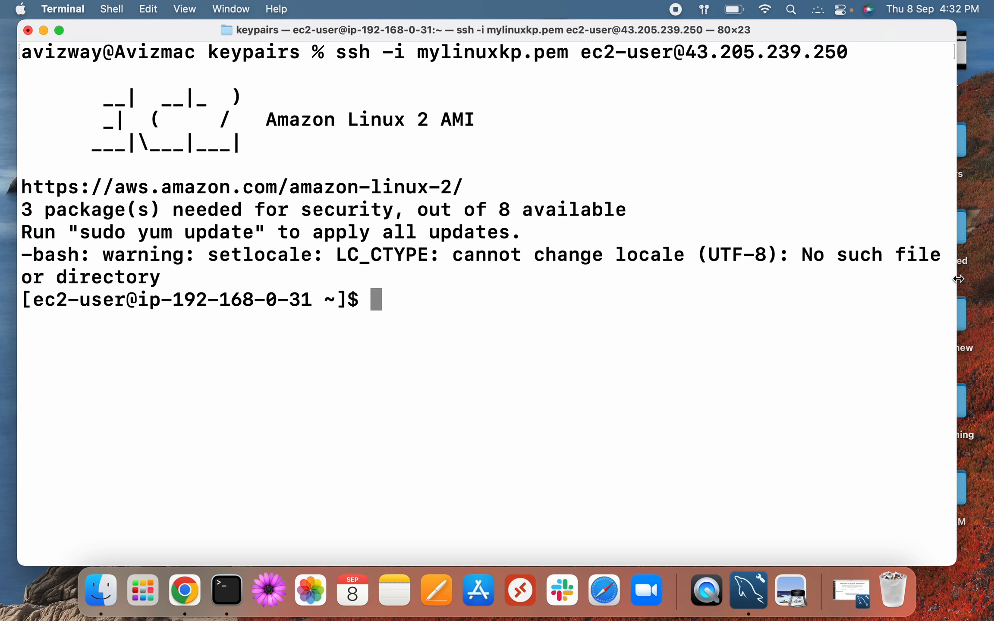
left_click_drag(957, 280, 984, 281)
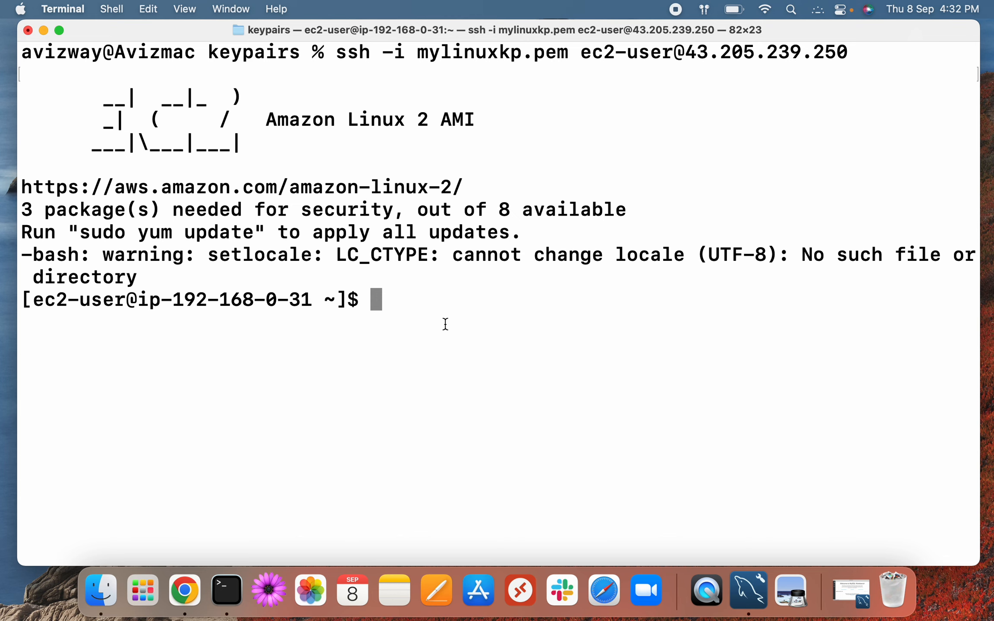
Exit the SSH session on the bastion and clear the terminal.
type("exit")
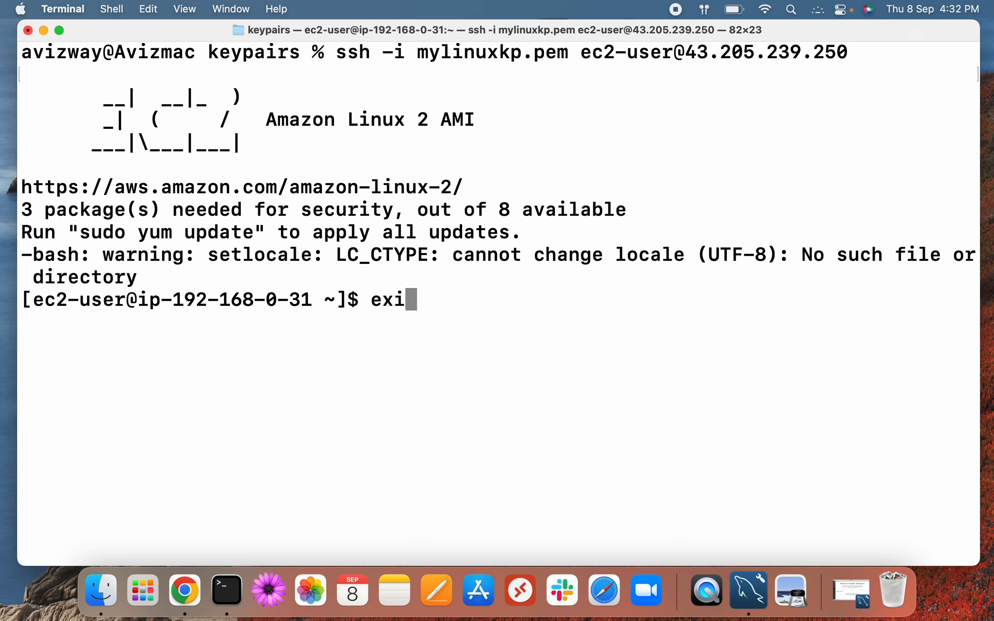
key("Return")
type("clear")
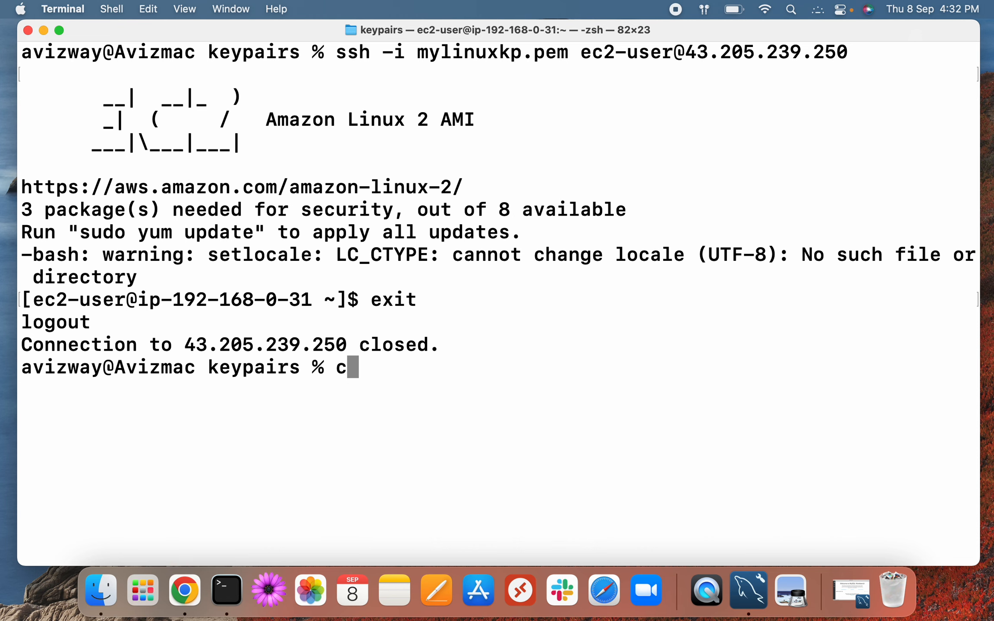
key("Return")
Switch to the EC2 console in Chrome, copy the private IPv4 address of PrivateSNInstance and return to Terminal.
key("ctrl+Right")
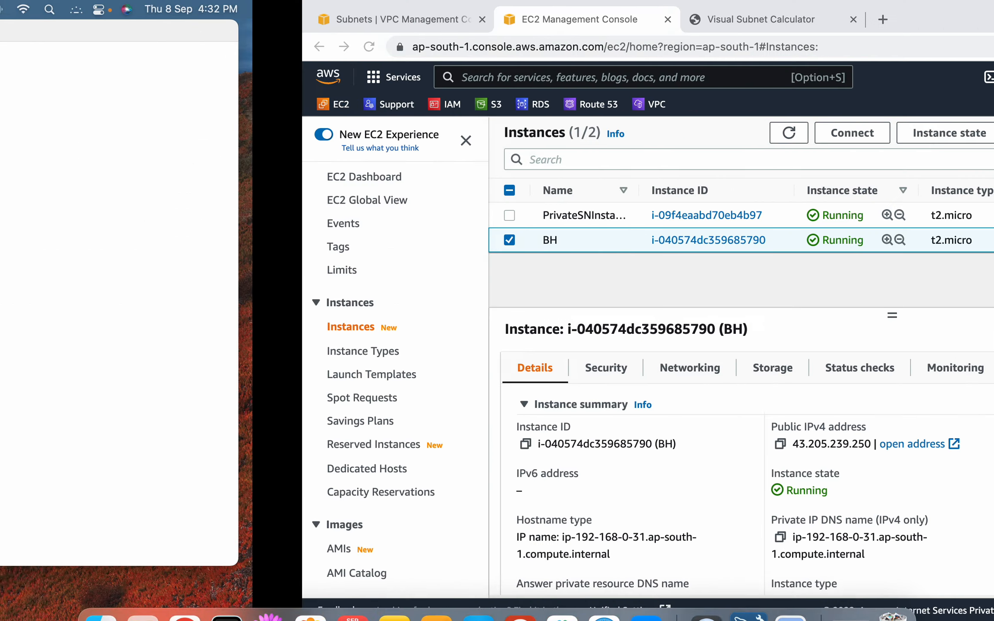
left_click(208, 239)
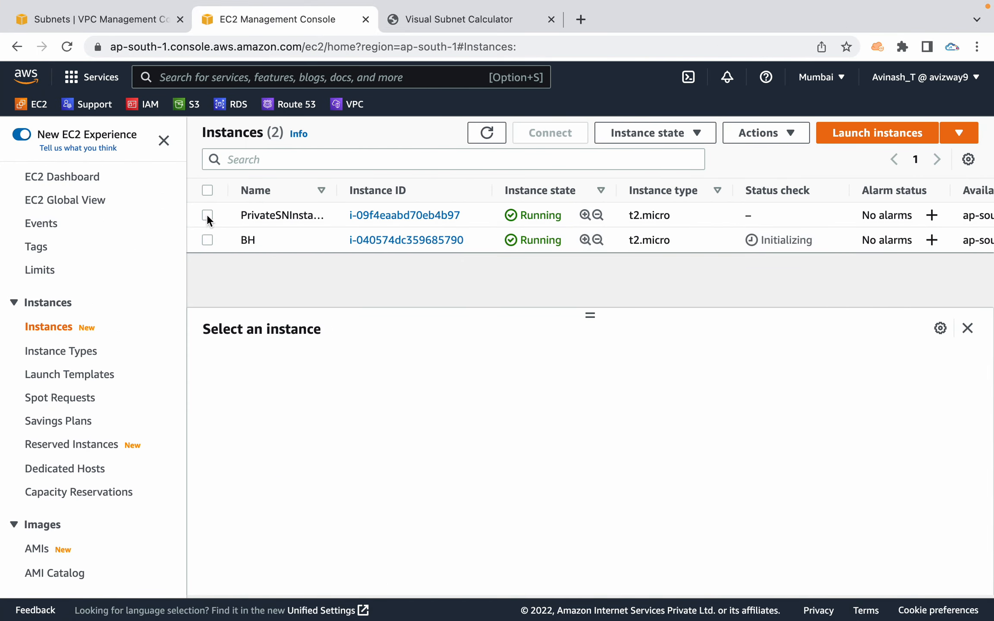
left_click(207, 215)
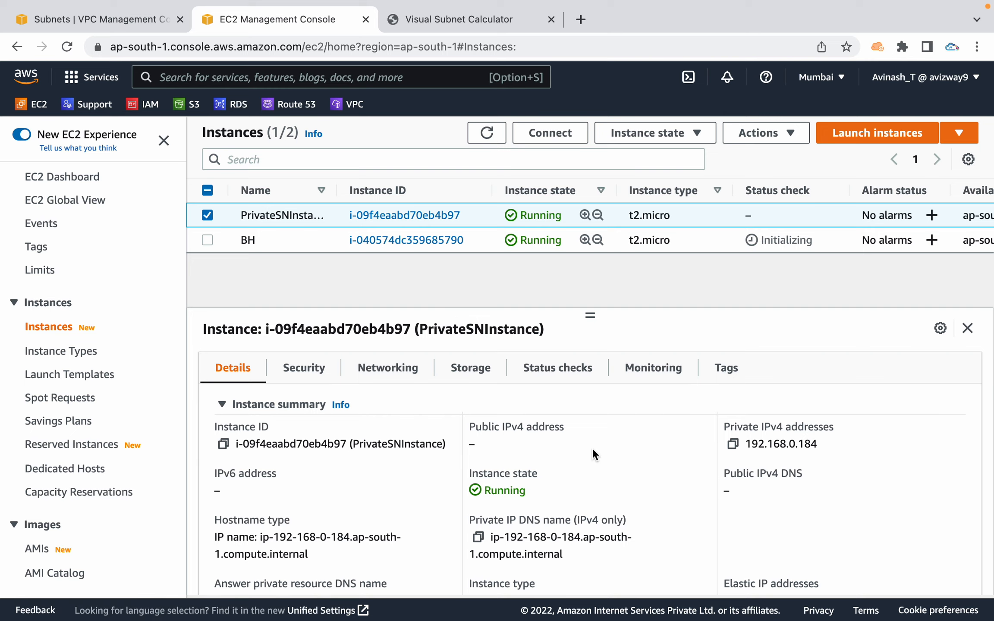
left_click(733, 445)
key("ctrl+Left")
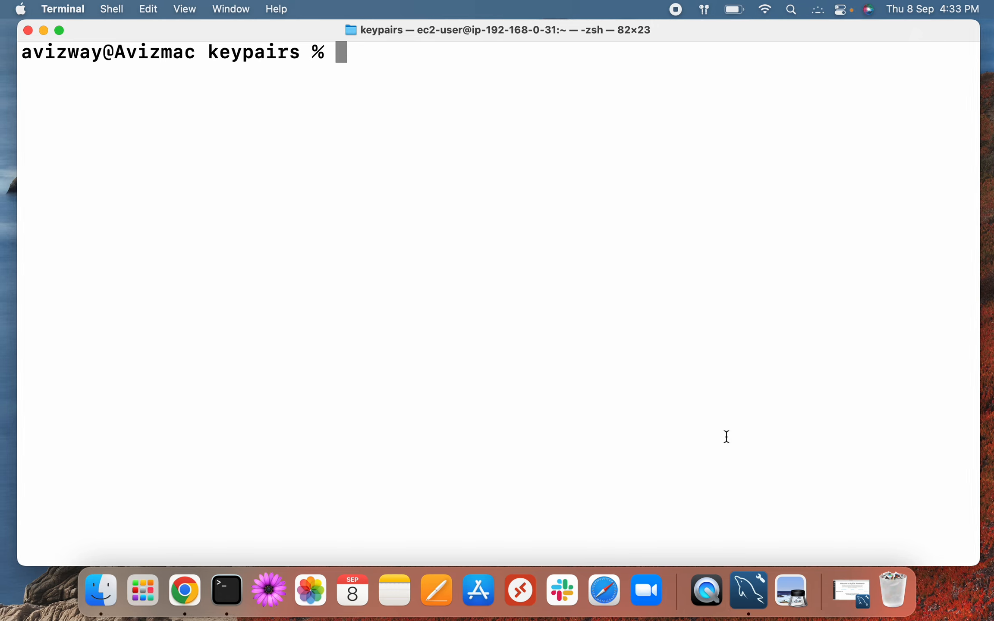
type("ssh ")
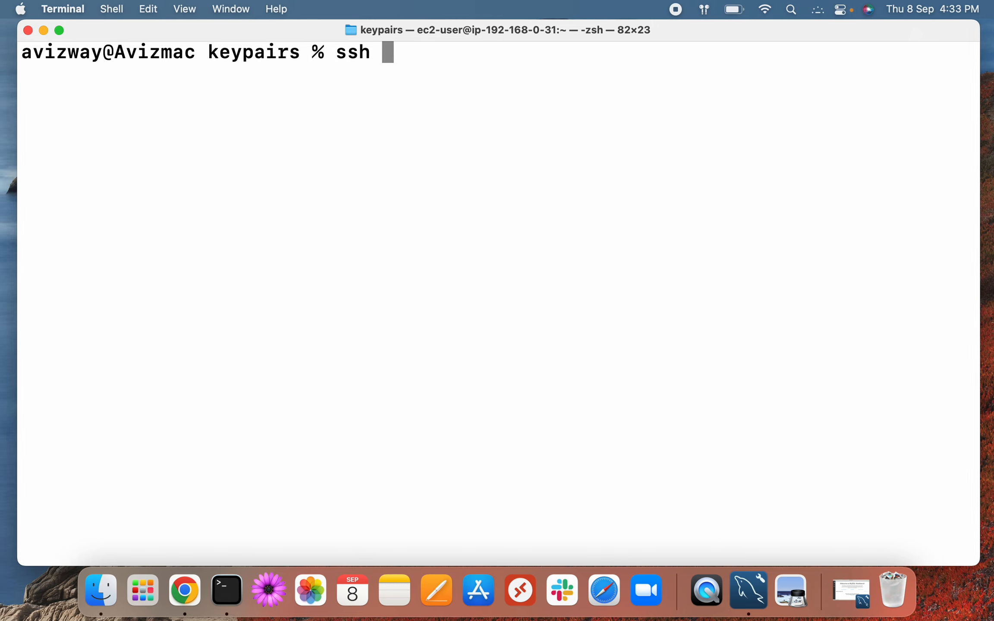
type("-i l")
key("BackSpace")
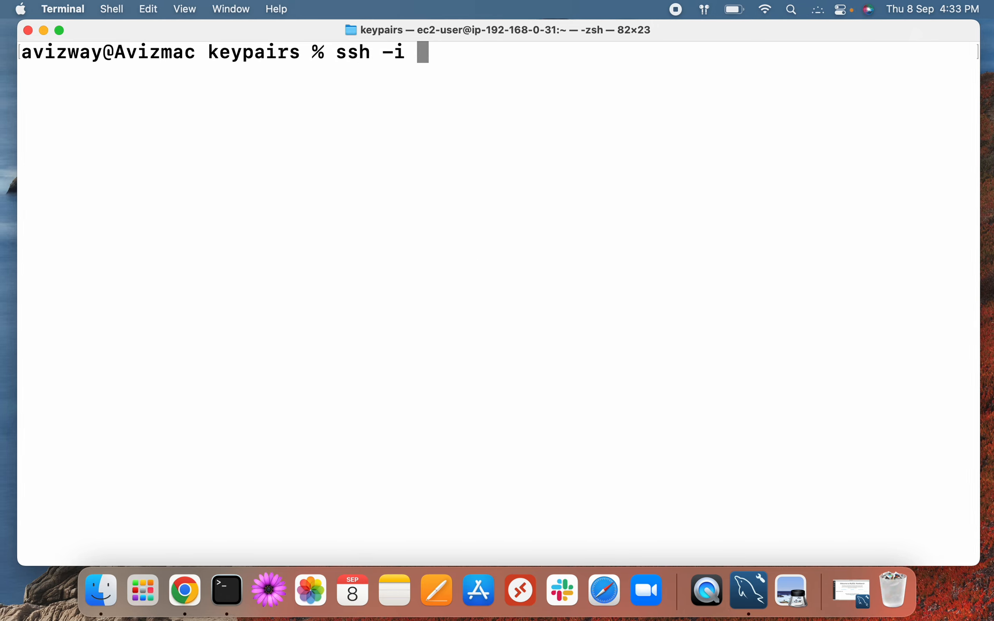
type("myl")
key("Tab")
type("ec")
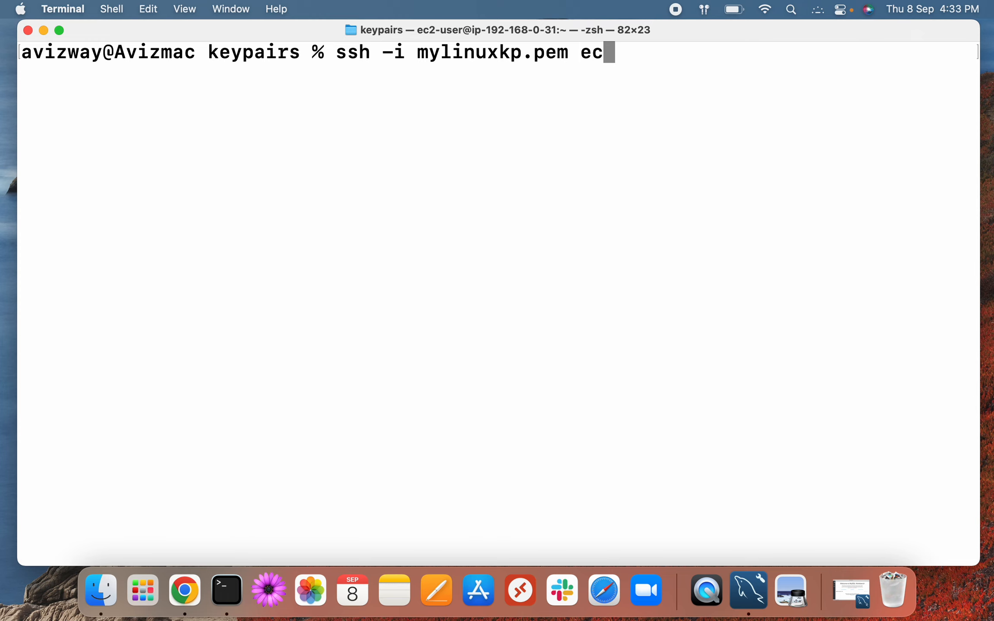
type("2-user@")
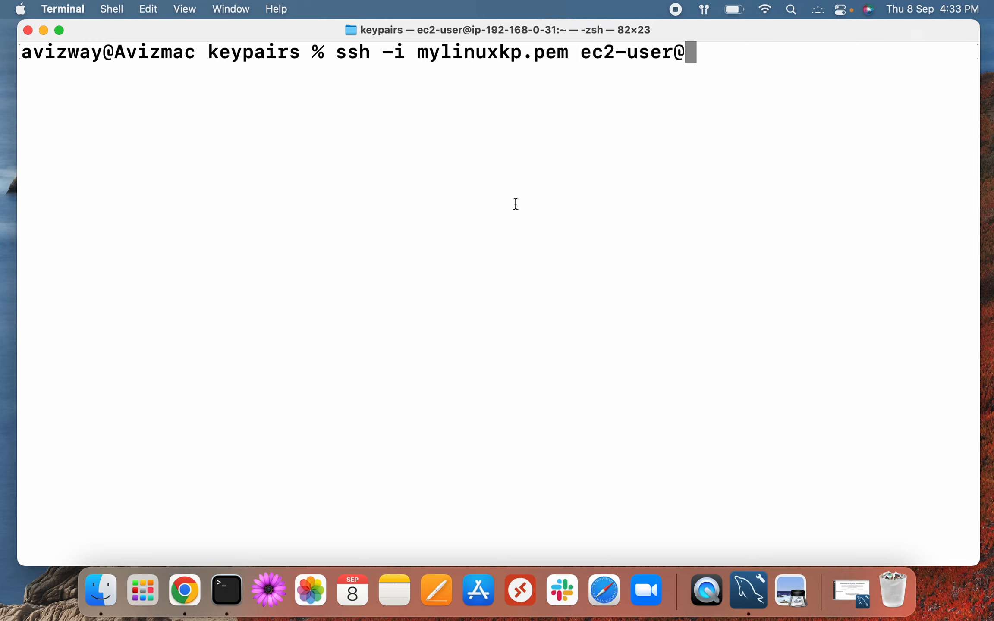
right_click(708, 82)
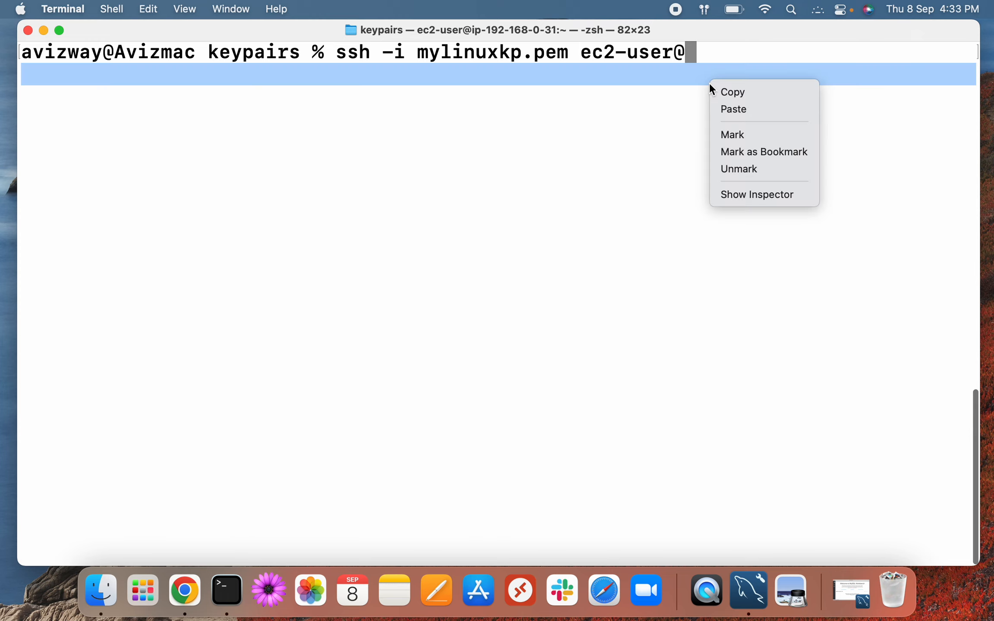
left_click(729, 111)
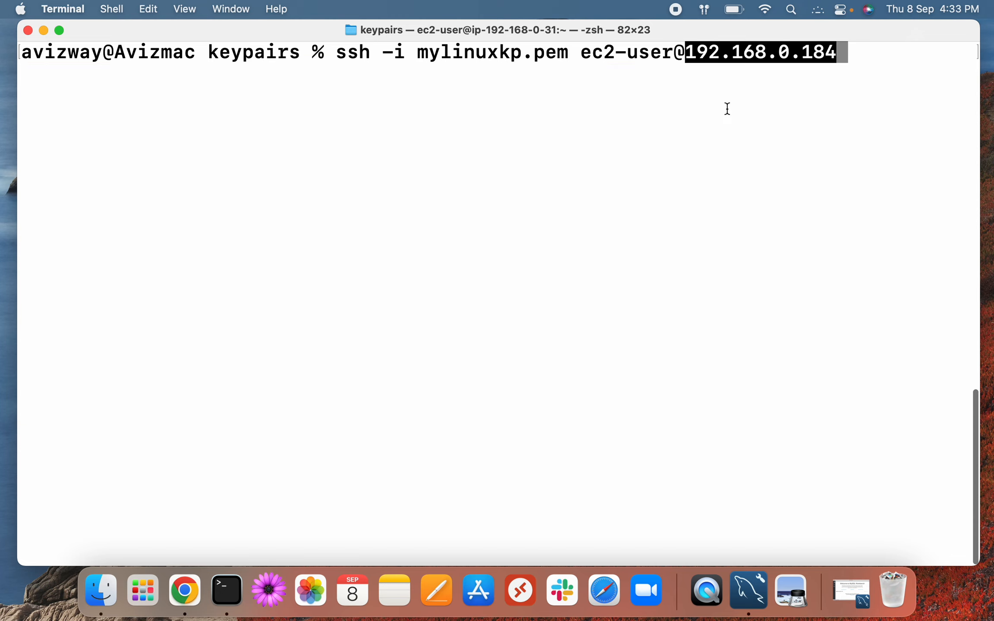
key("Return")
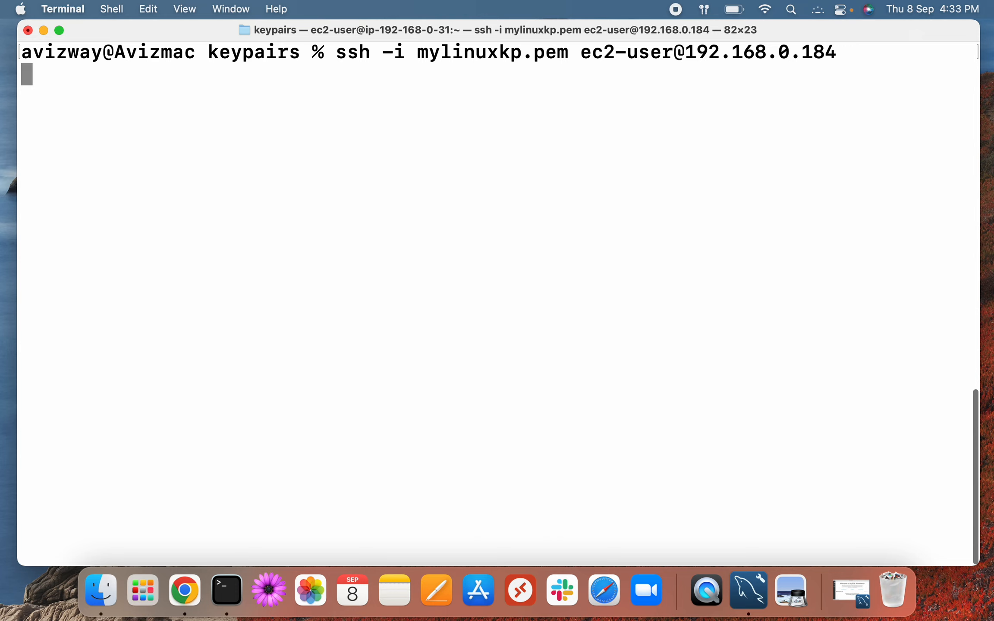
key("ctrl+c")
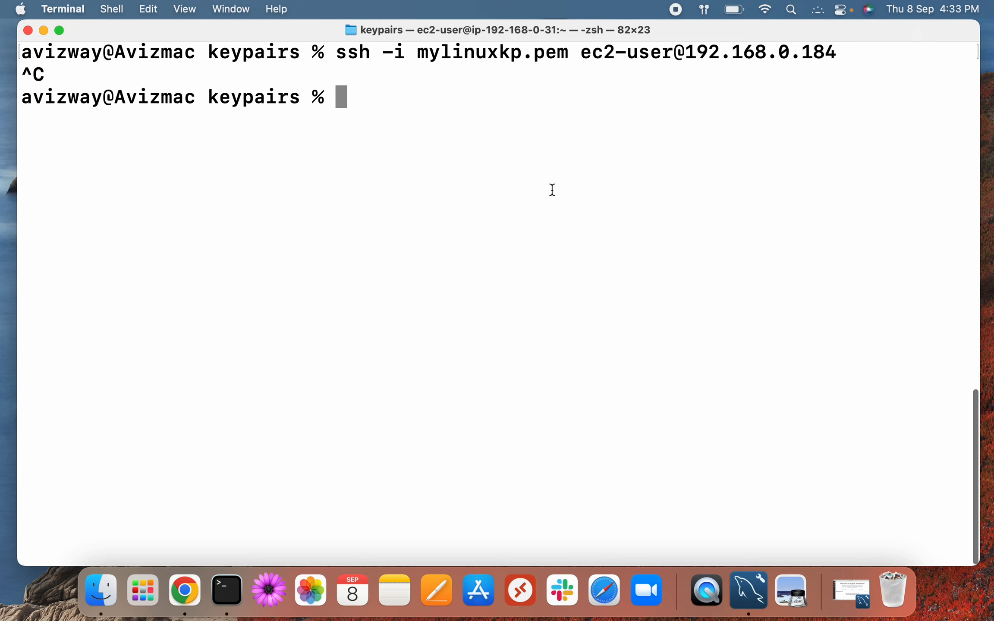
key("Up")
key("Up")
key("Up")
key("Return")
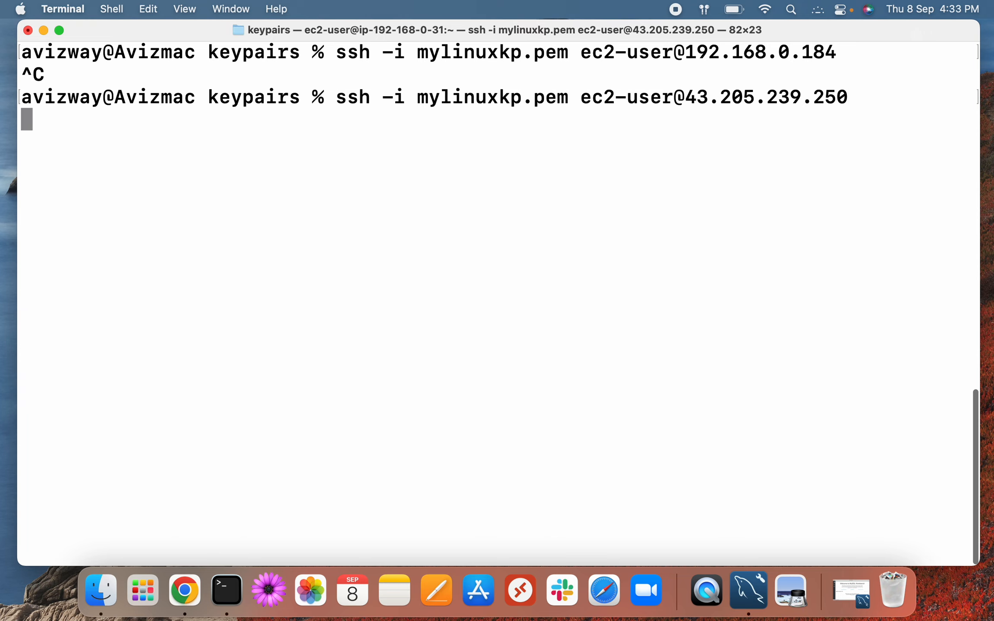
type("clear")
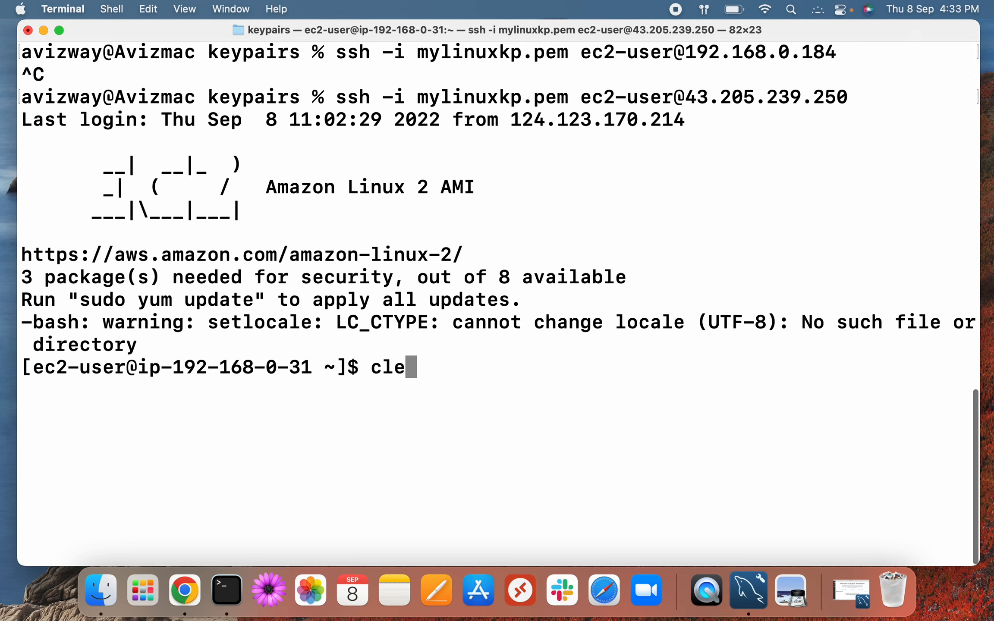
key("Return")
key("Return")
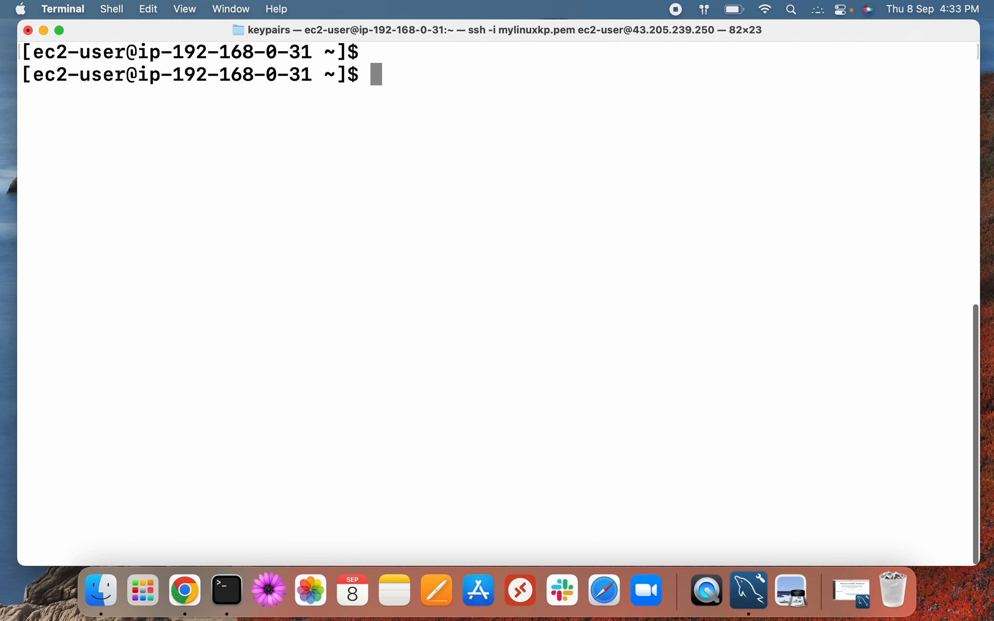
type("jump")
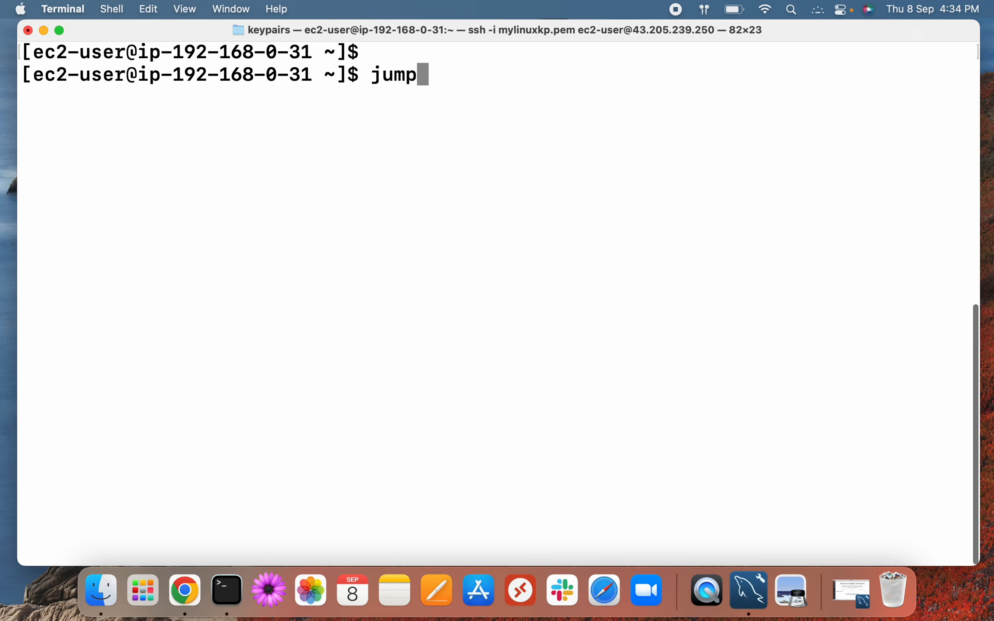
key("BackSpace")
key("BackSpace")
key("BackSpace")
key("BackSpace")
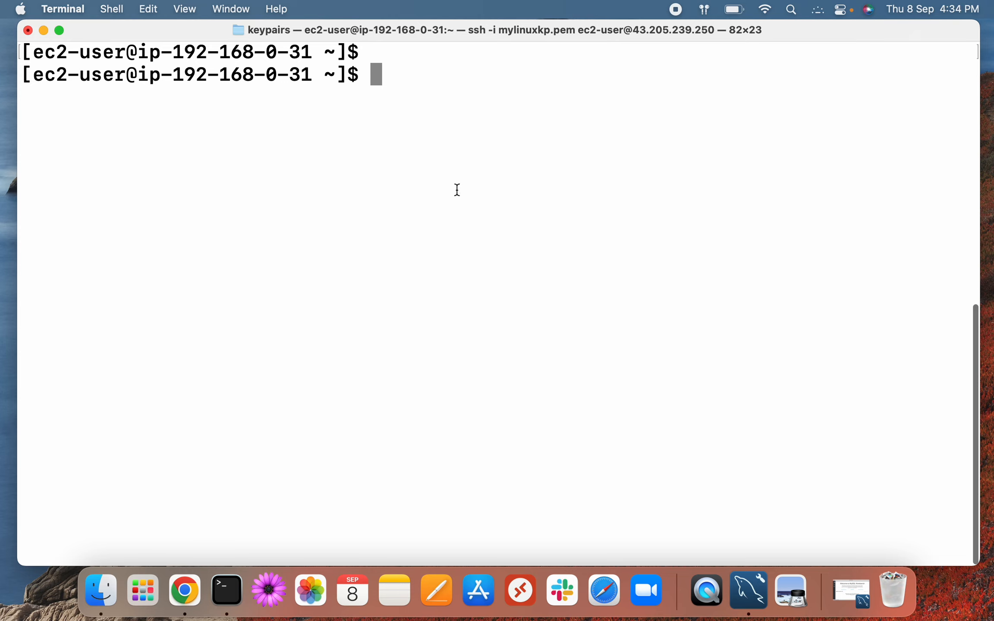
Switch to Finder and open mylinuxkp.pem from the Desktop's keypairs folder with TextMate.
left_click(101, 590)
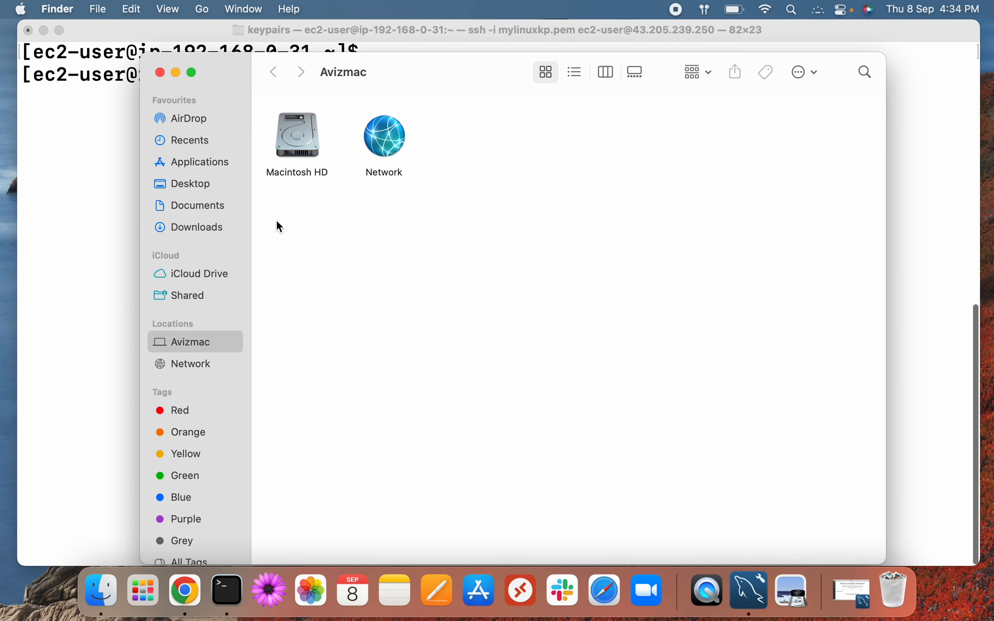
left_click(203, 186)
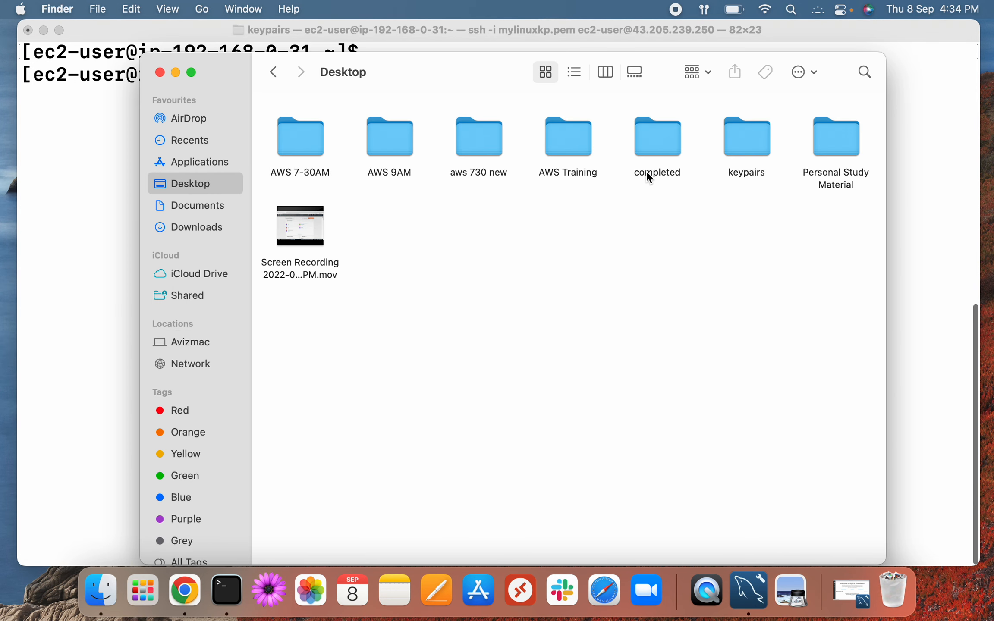
double_click(744, 140)
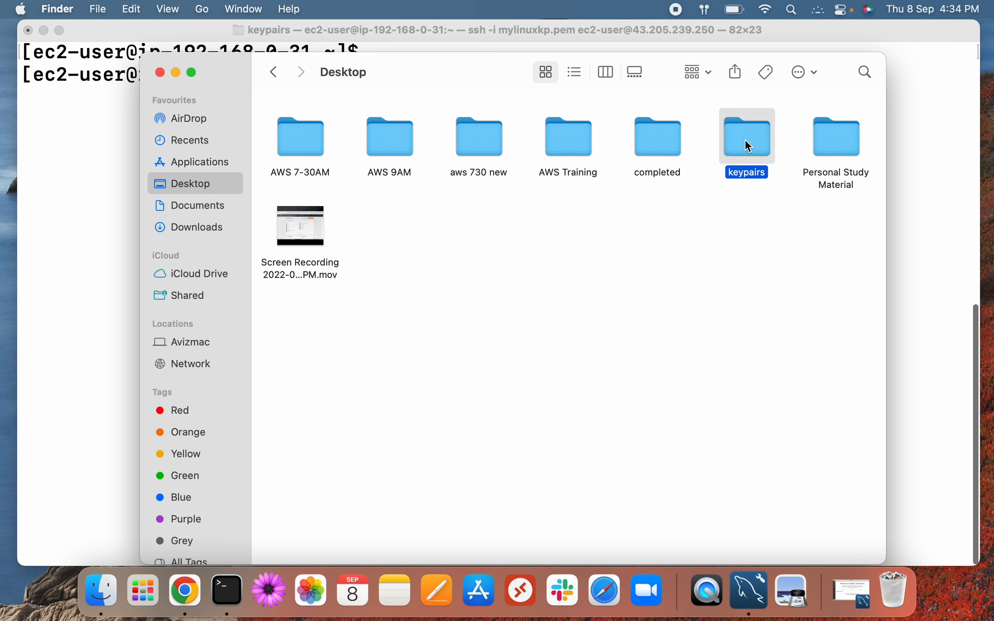
left_click(302, 126)
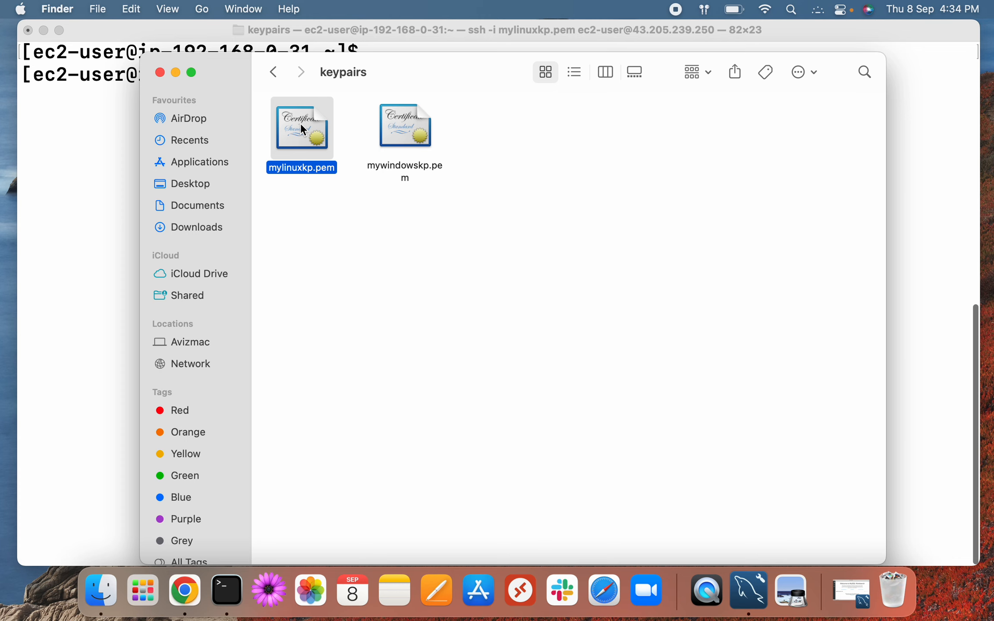
right_click(303, 129)
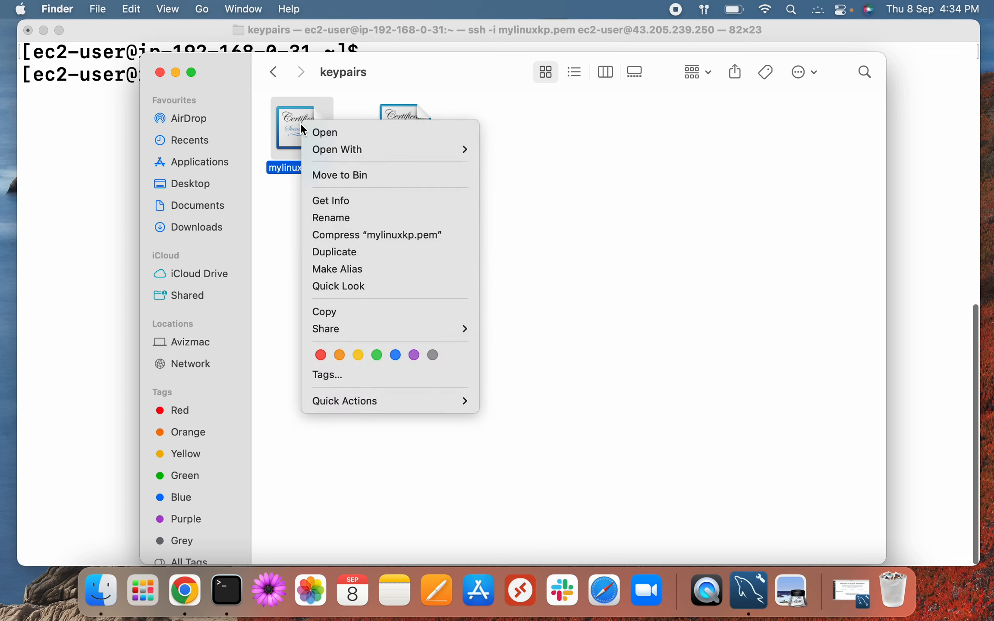
mouse_move(367, 150)
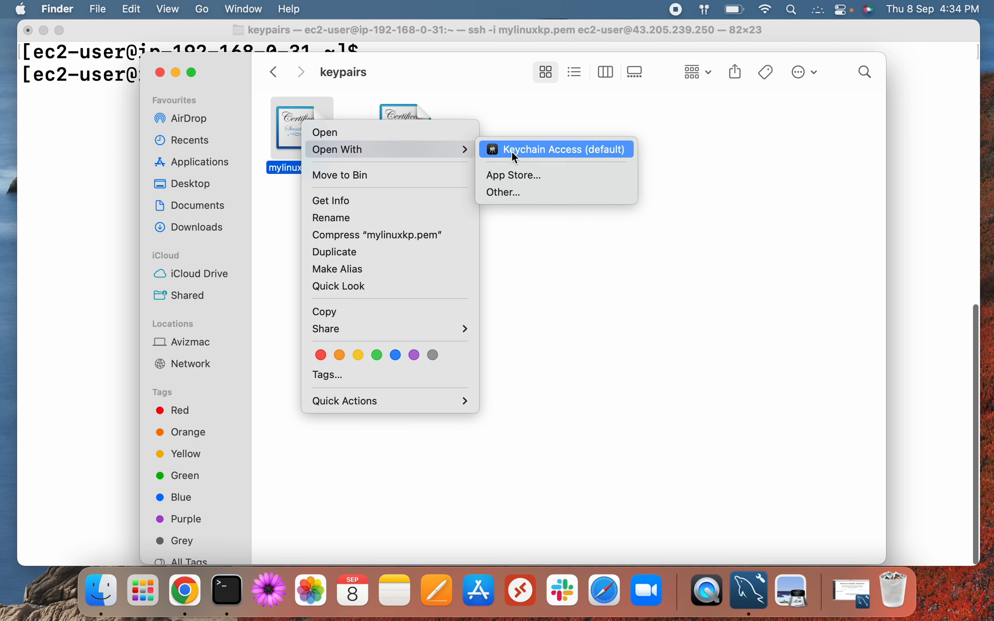
left_click(518, 192)
scroll(410, 285, "down", 2)
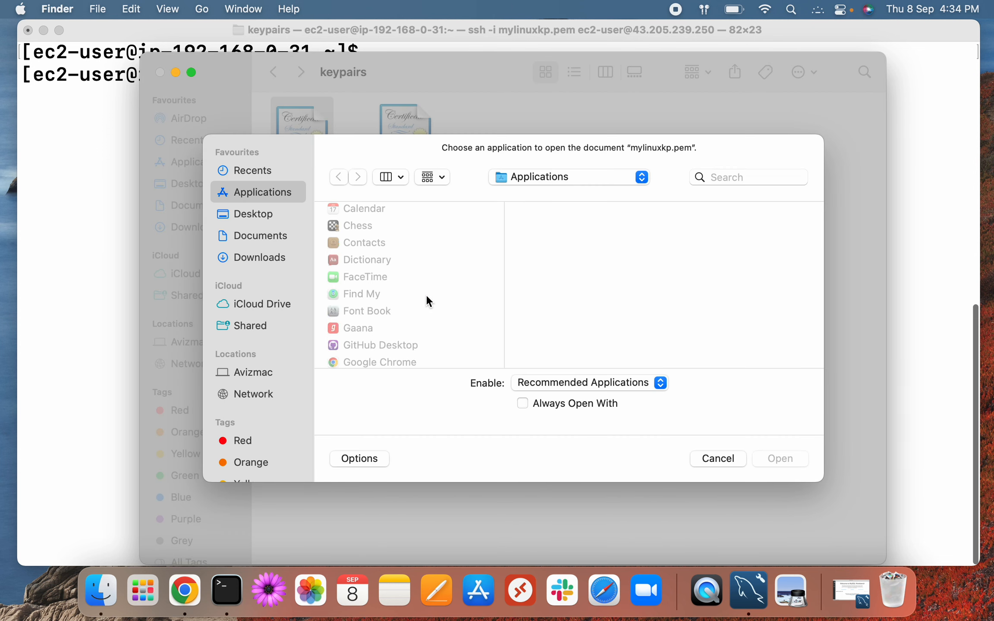
scroll(425, 294, "down", 10)
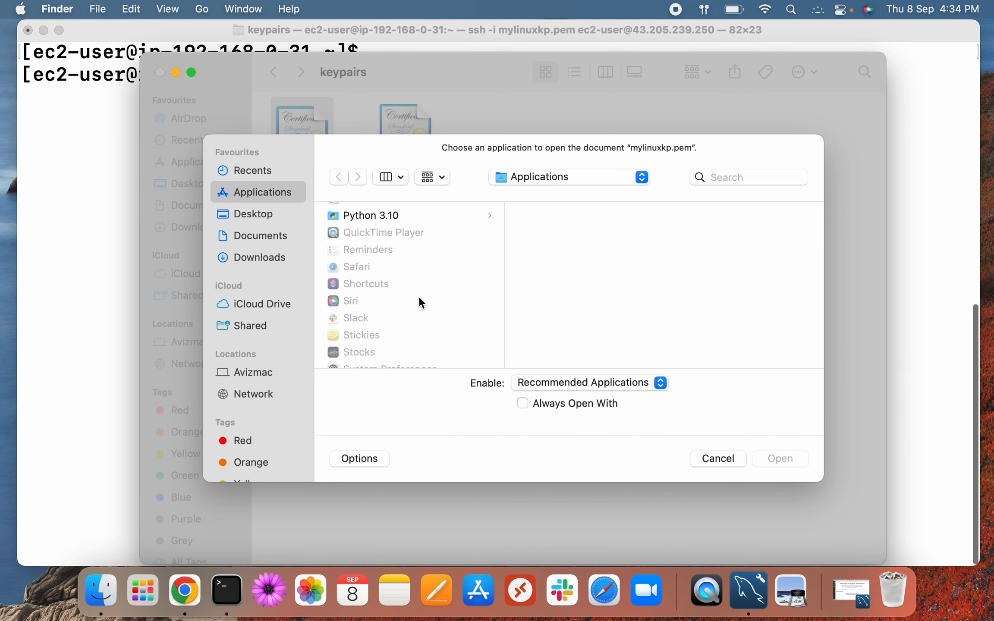
scroll(419, 298, "down", 5)
left_click(353, 231)
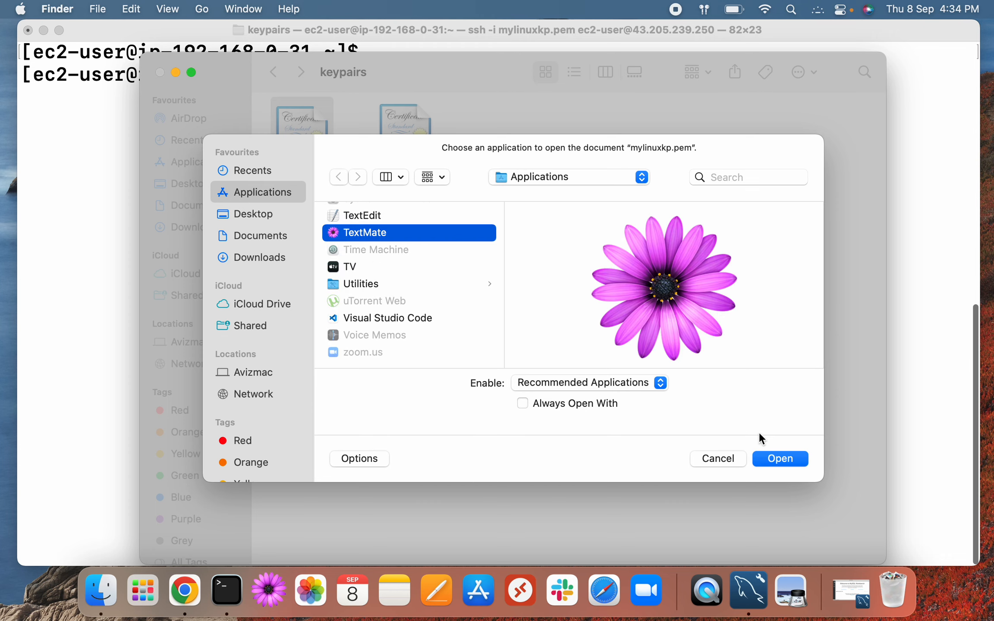
left_click(781, 459)
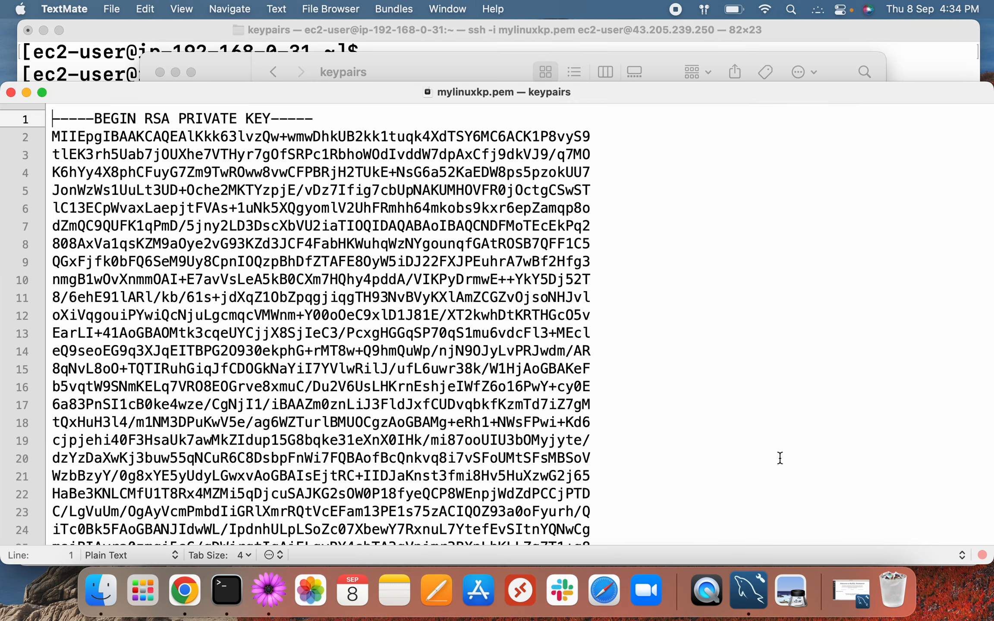
Copy the entire private key text from mylinuxkp.pem, minimize the file's window and return to Terminal.
key("super+a")
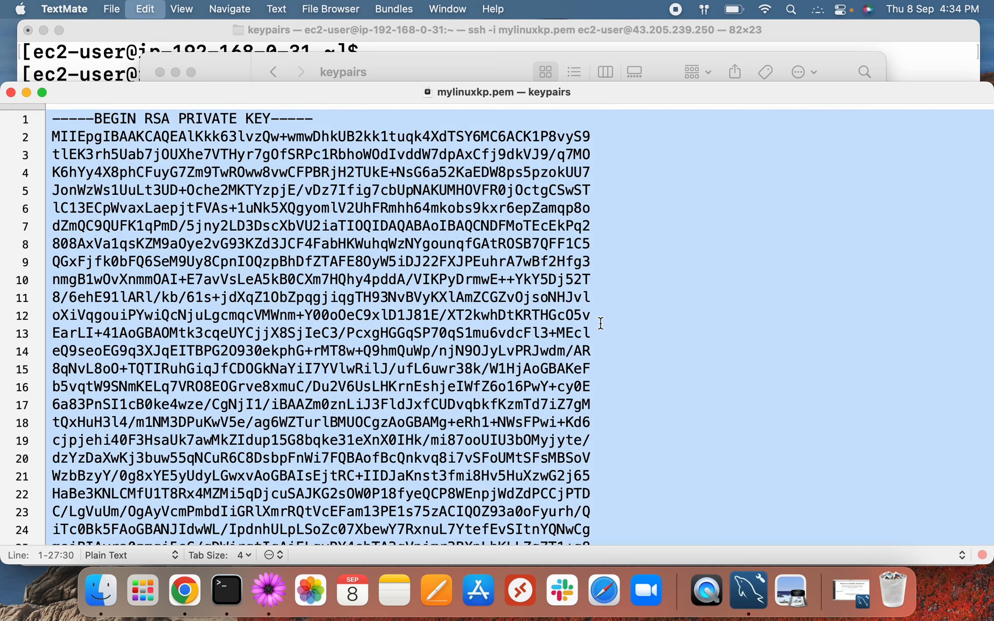
left_click(26, 92)
left_click(183, 29)
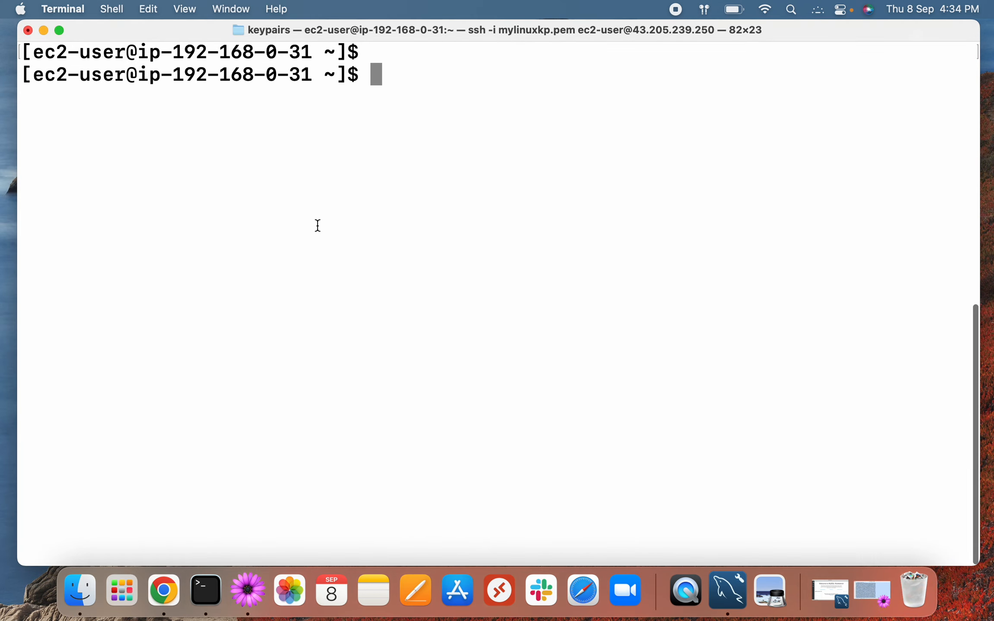
Create mylinuxkp.pem on the bastion with vim, paste the private key into it, and save and quit.
type("vim my")
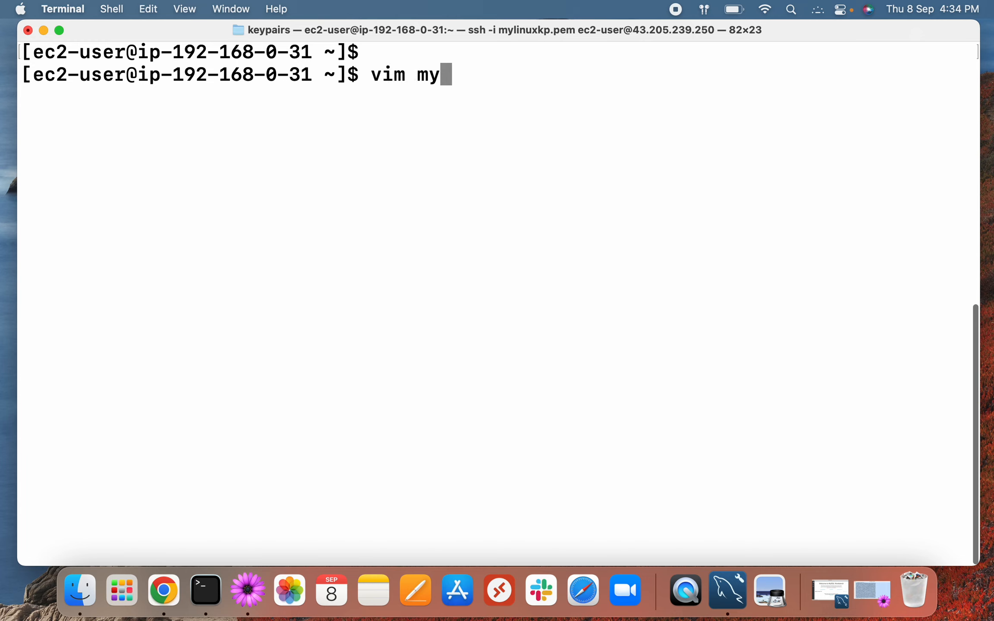
type("linuxkp.pem")
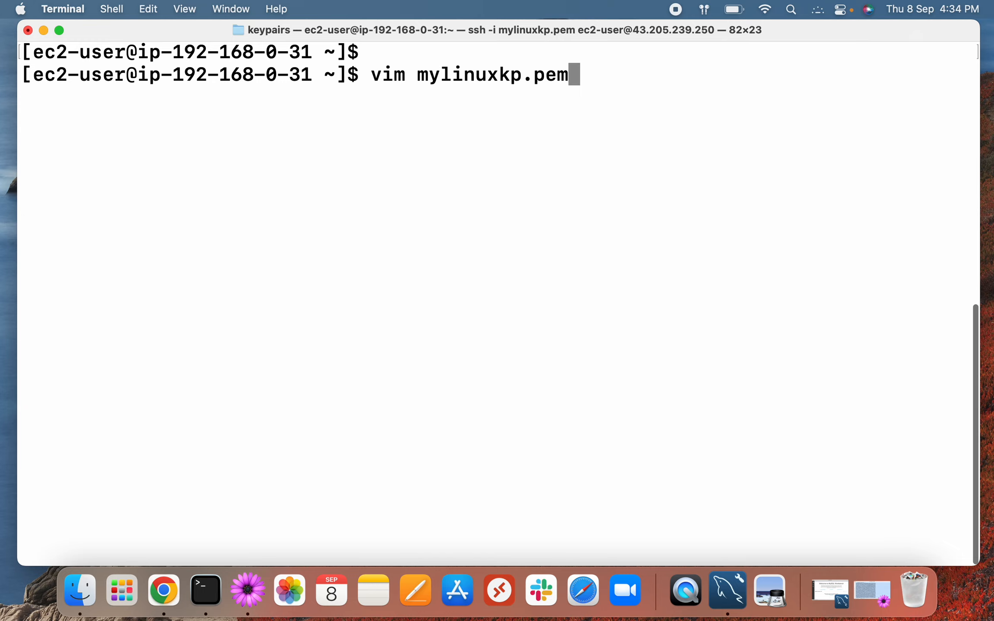
key("Return")
key("i")
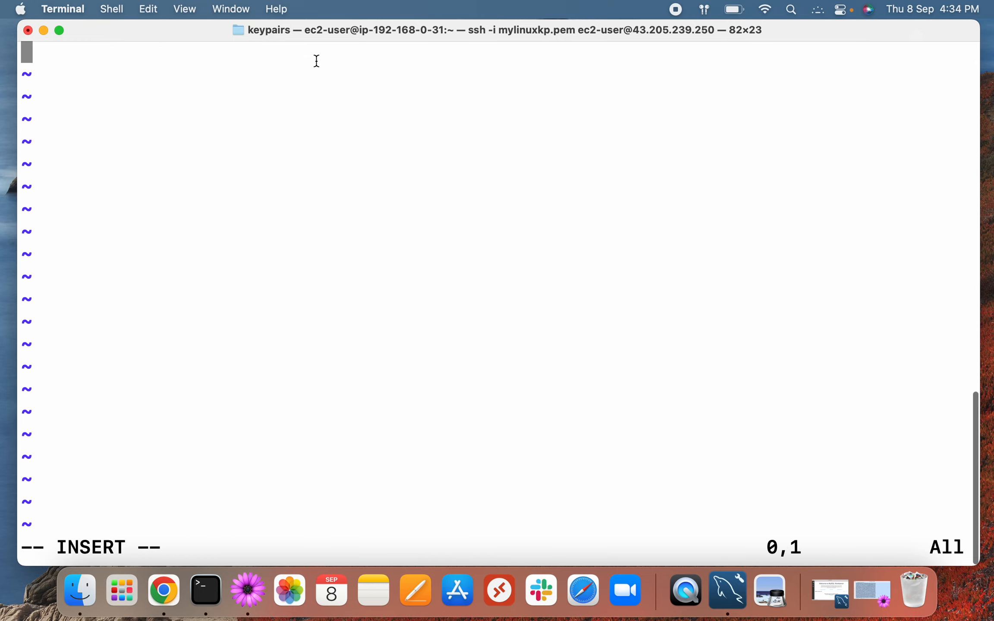
right_click(154, 57)
left_click(176, 86)
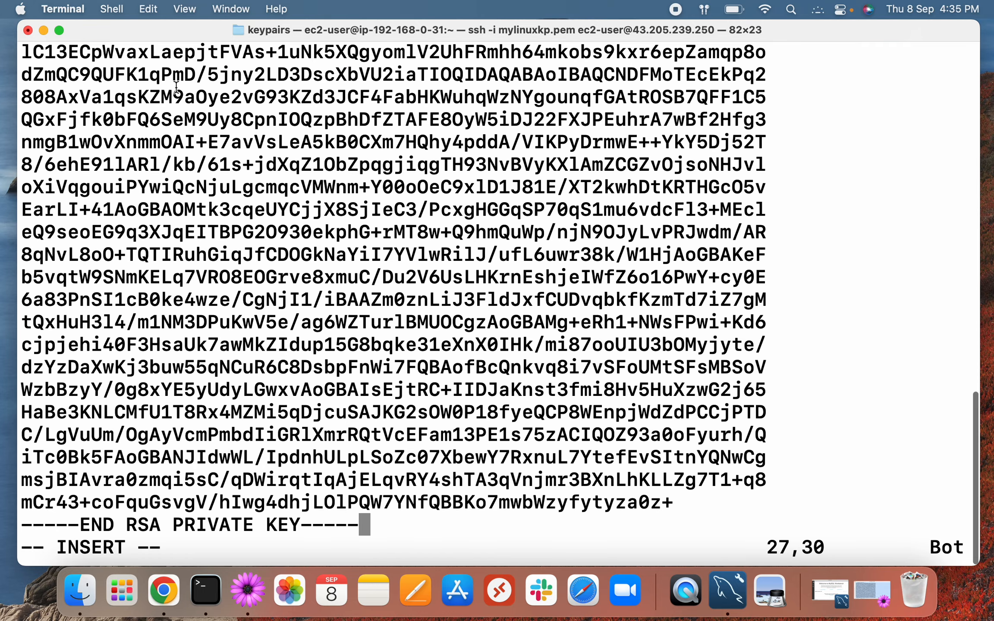
key("Escape")
type(":wq")
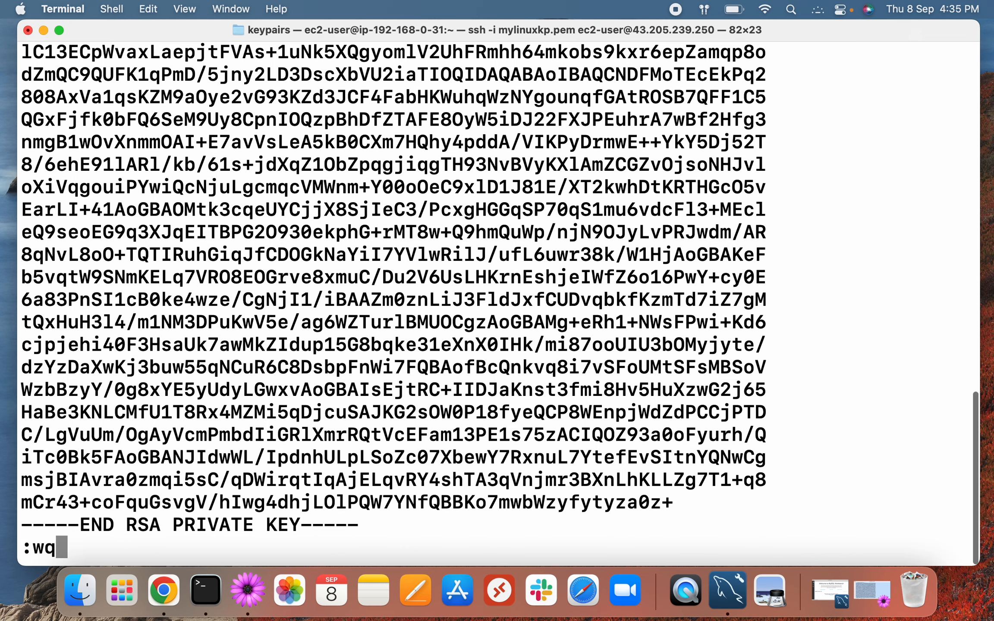
key("Return")
List the files in the bastion's home directory and set the permissions of mylinuxkp.pem to 400.
type("ls")
key("Return")
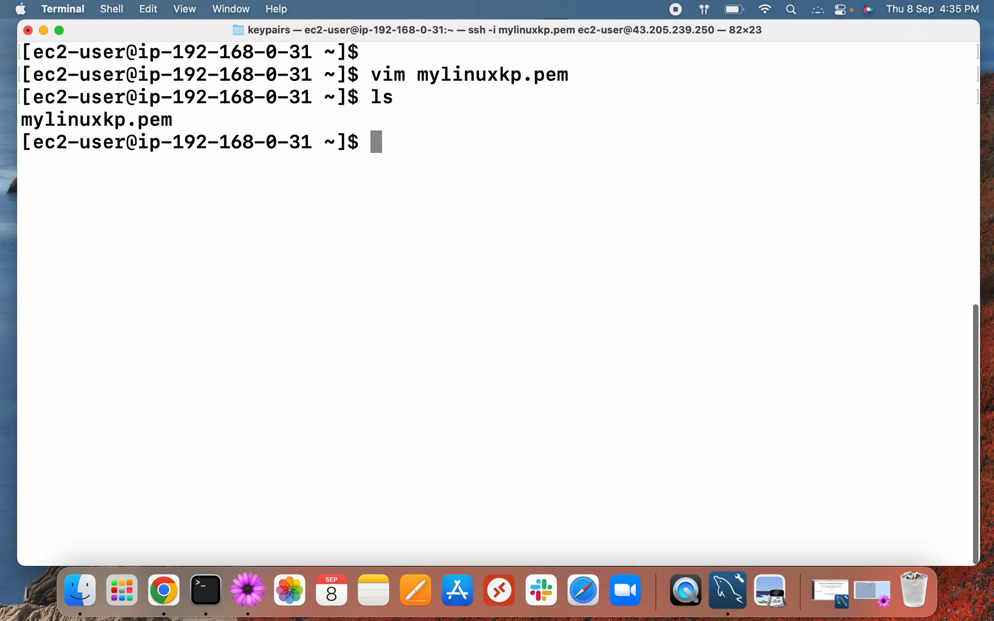
type("chmod ")
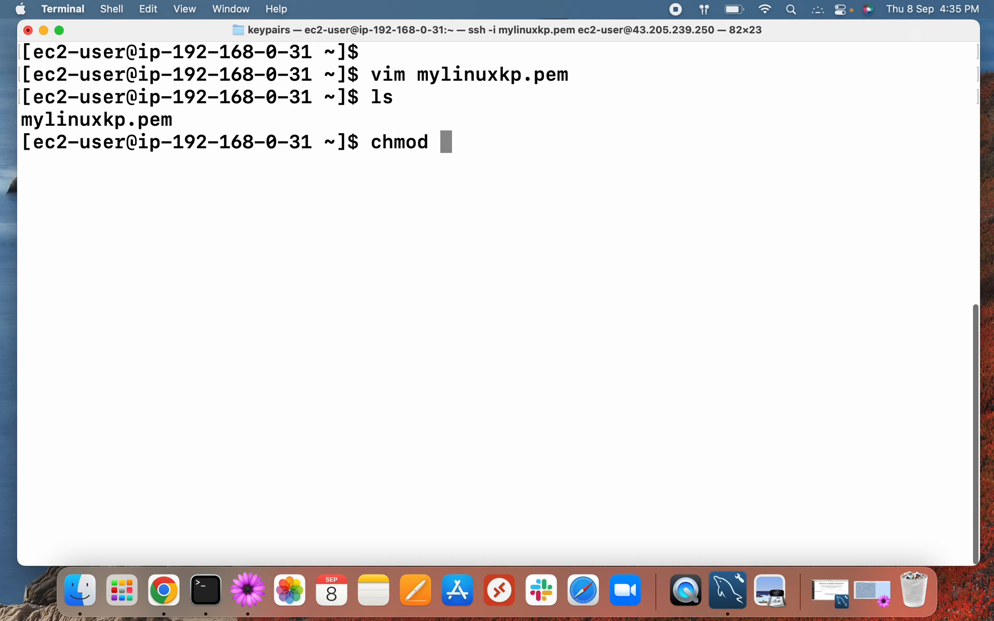
type("400 ")
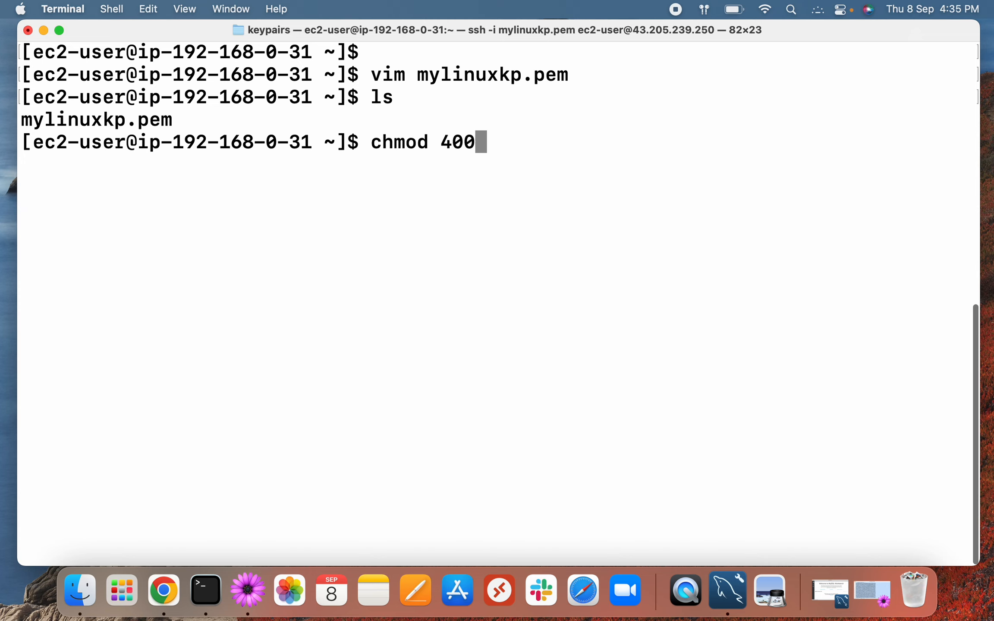
type("m")
key("Tab")
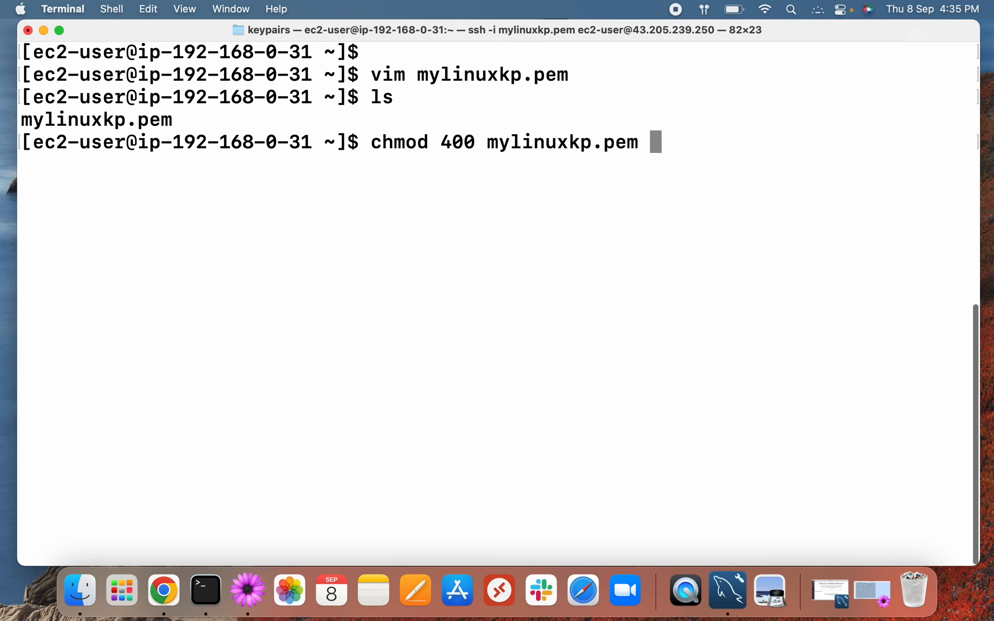
key("Return")
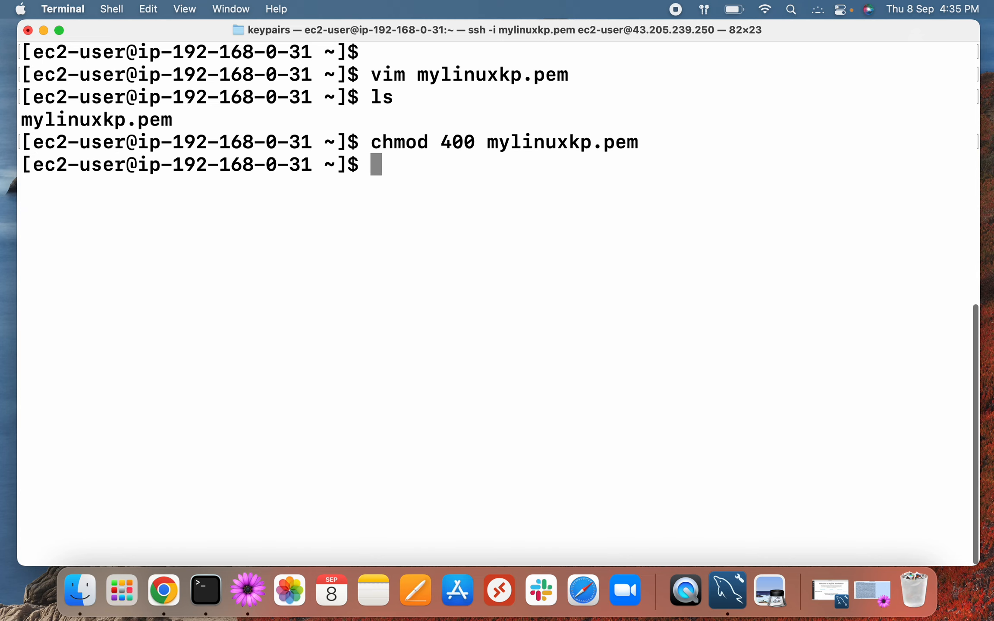
Clear the terminal and begin an SSH command with mylinuxkp.pem as the identity file and ec2-user as the login.
type("clear")
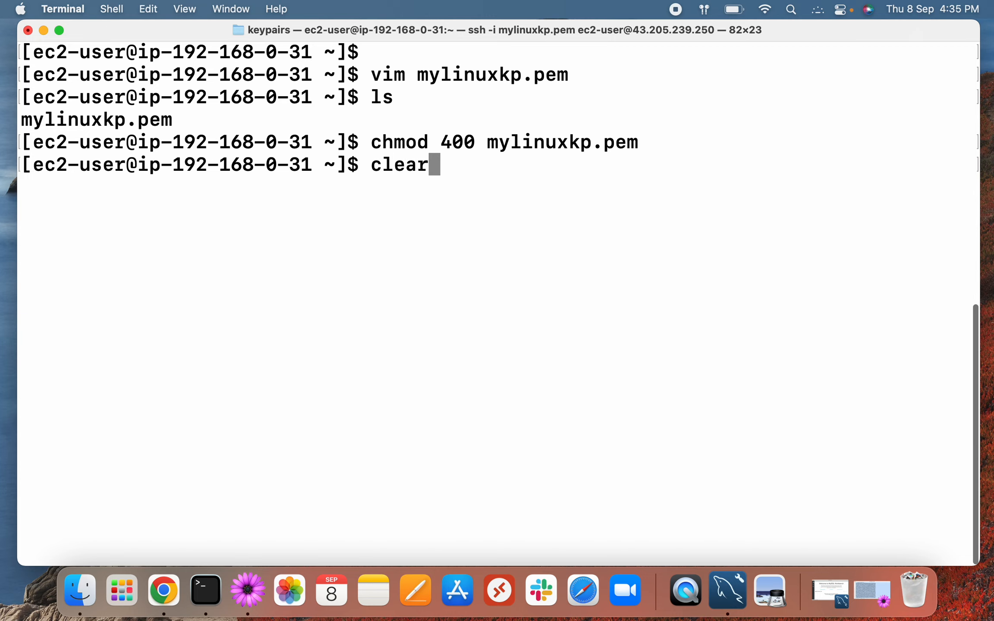
key("Return")
type("ssh ")
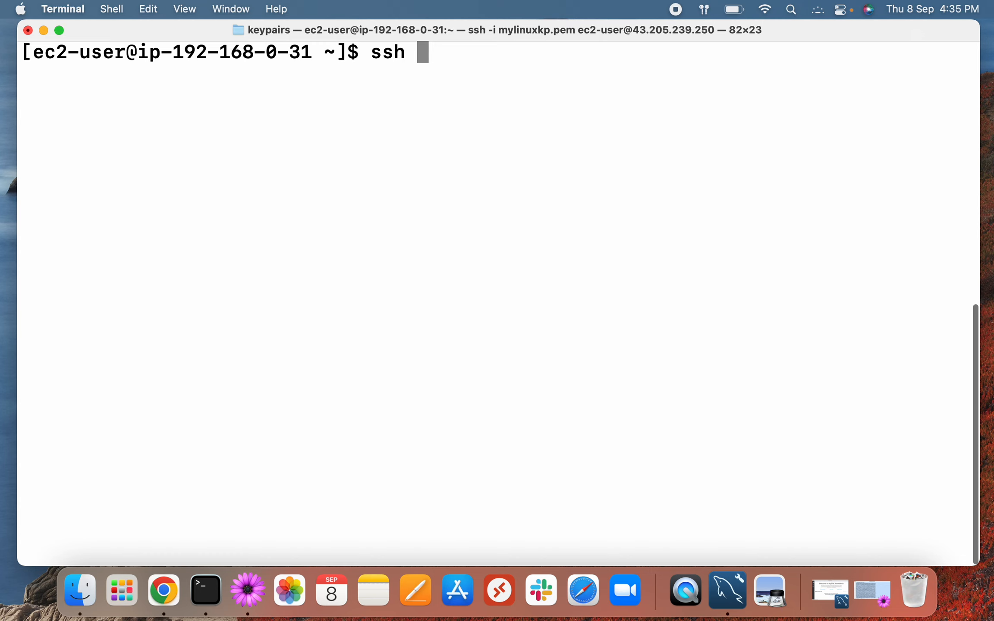
type("-i m")
key("Tab")
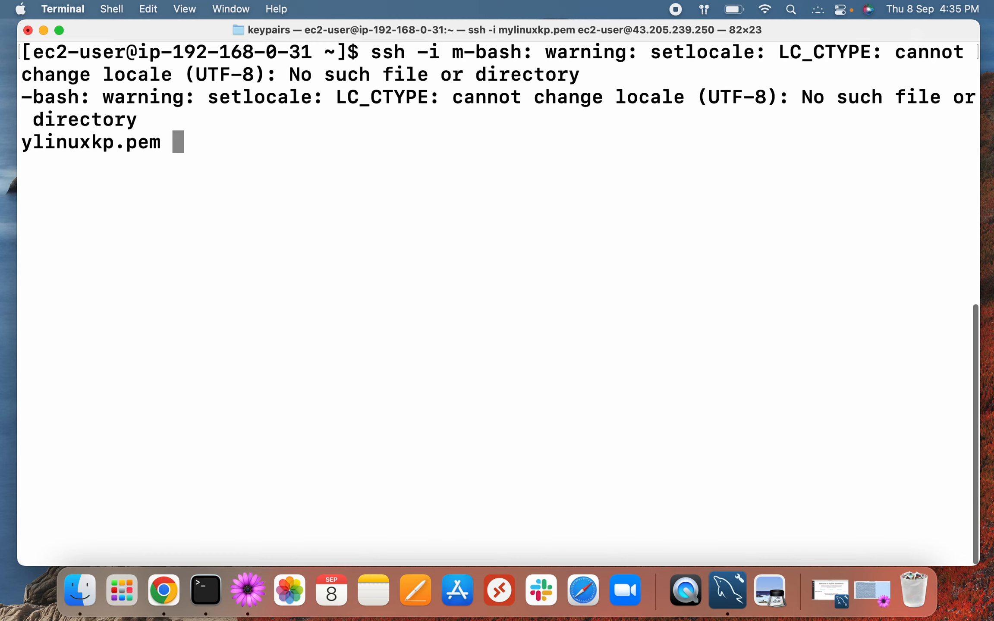
type("ec2-user@")
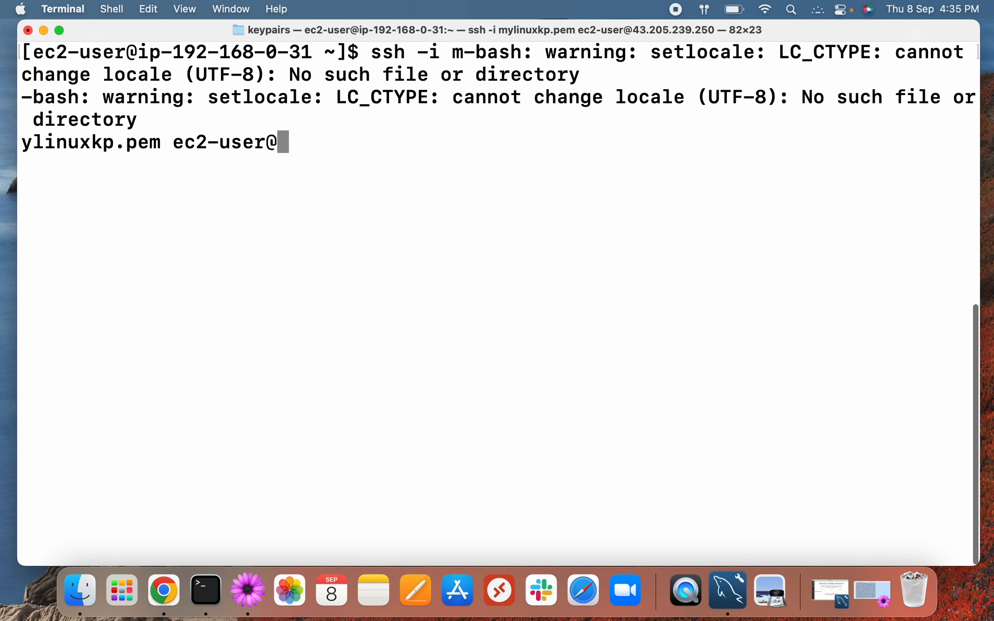
left_click(178, 590)
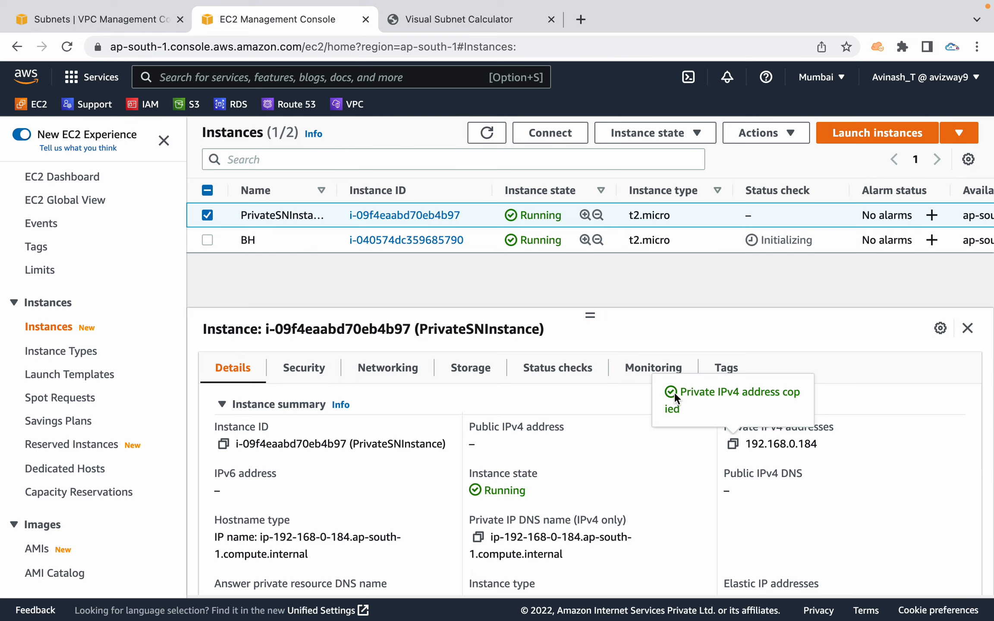
key("super+Tab")
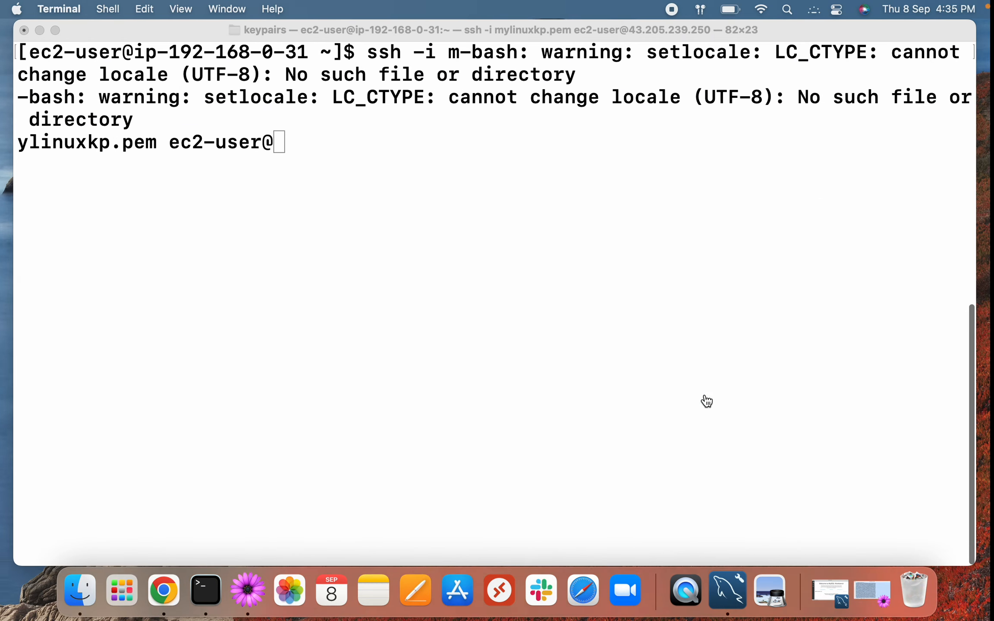
right_click(422, 157)
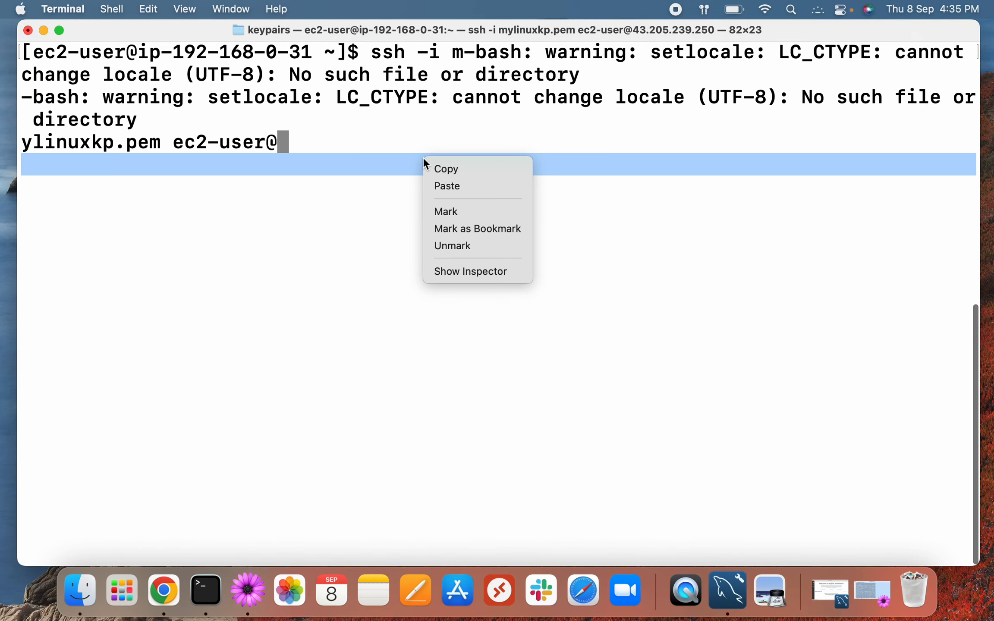
left_click(439, 186)
key("Return")
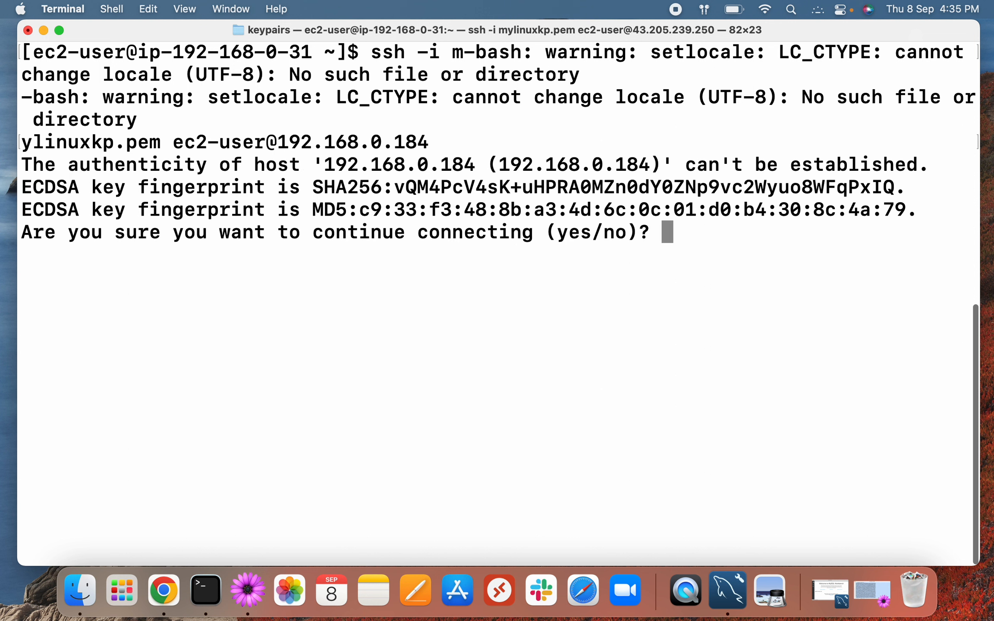
type("yes")
key("Return")
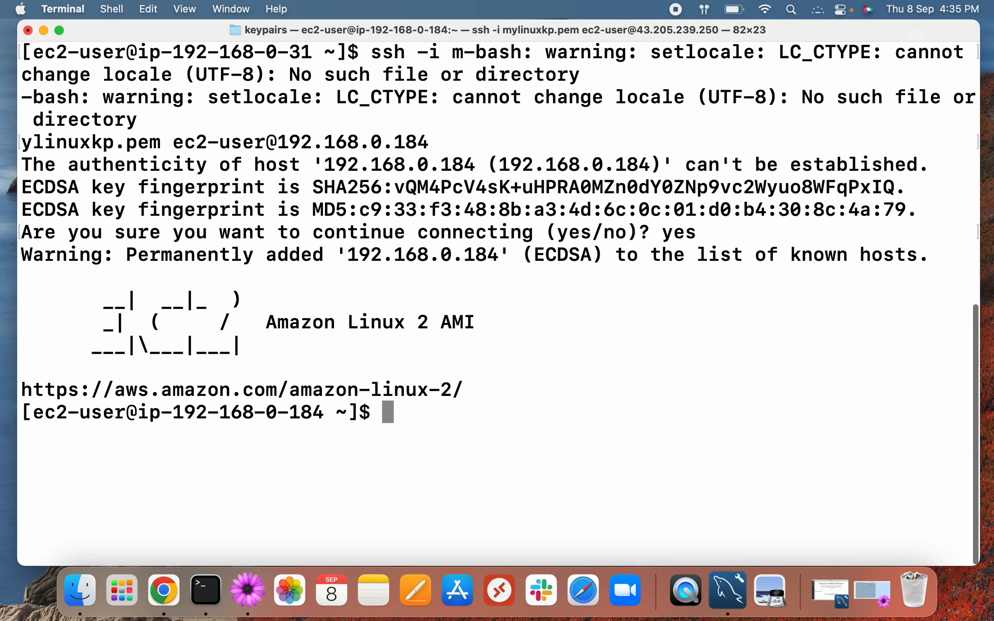
Compare the IP address in the shell prompt with PrivateSNInstance's private address in Chrome, and check the instance's hostname in Terminal.
left_click_drag(173, 415, 323, 416)
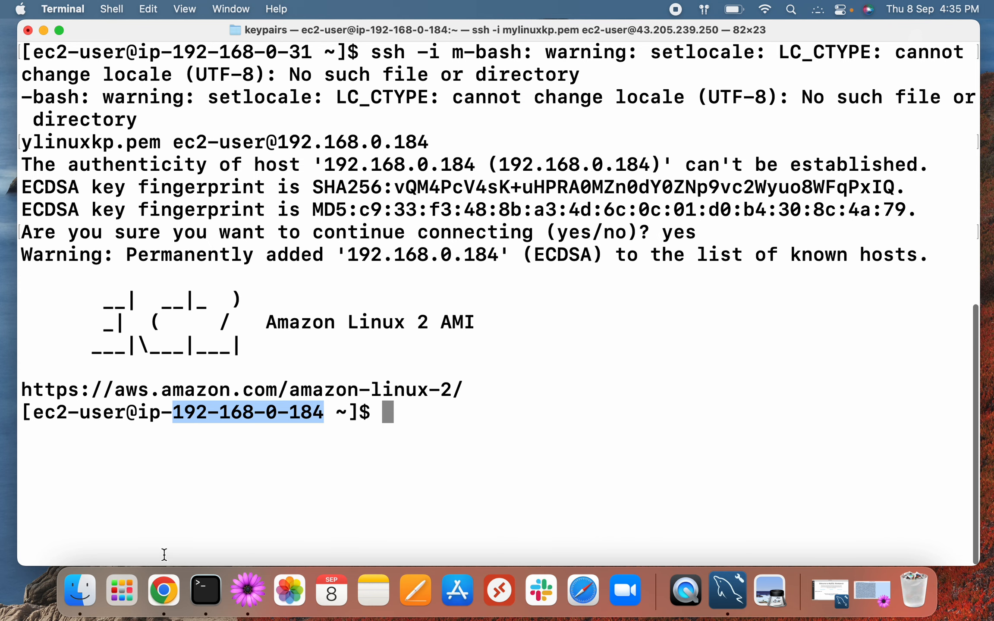
left_click(164, 595)
left_click_drag(818, 444, 744, 442)
key("ctrl+Left")
left_click(540, 454)
type("hostname")
key("Return")
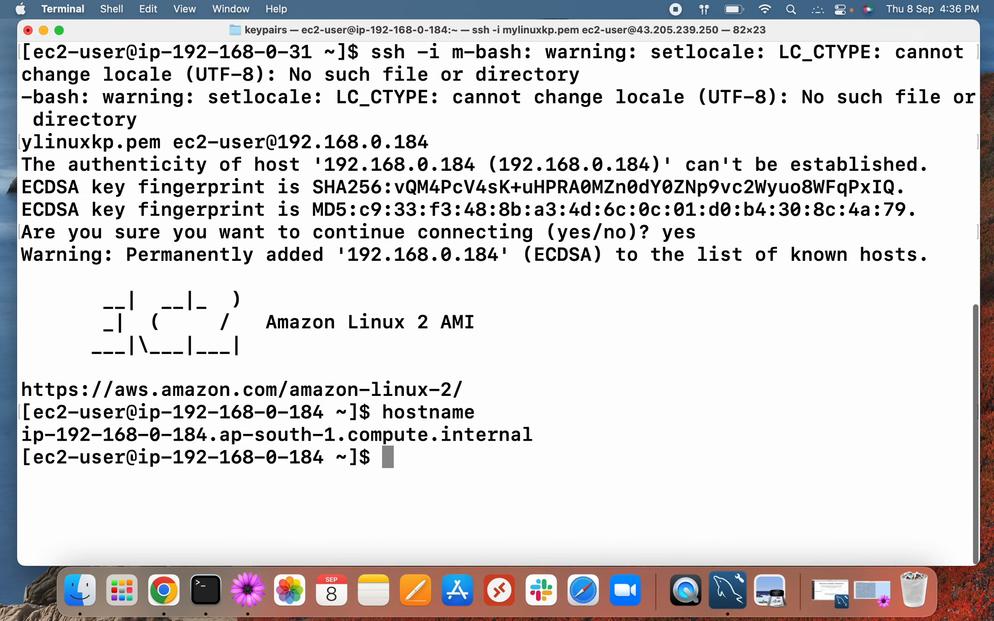
left_click_drag(58, 435, 230, 440)
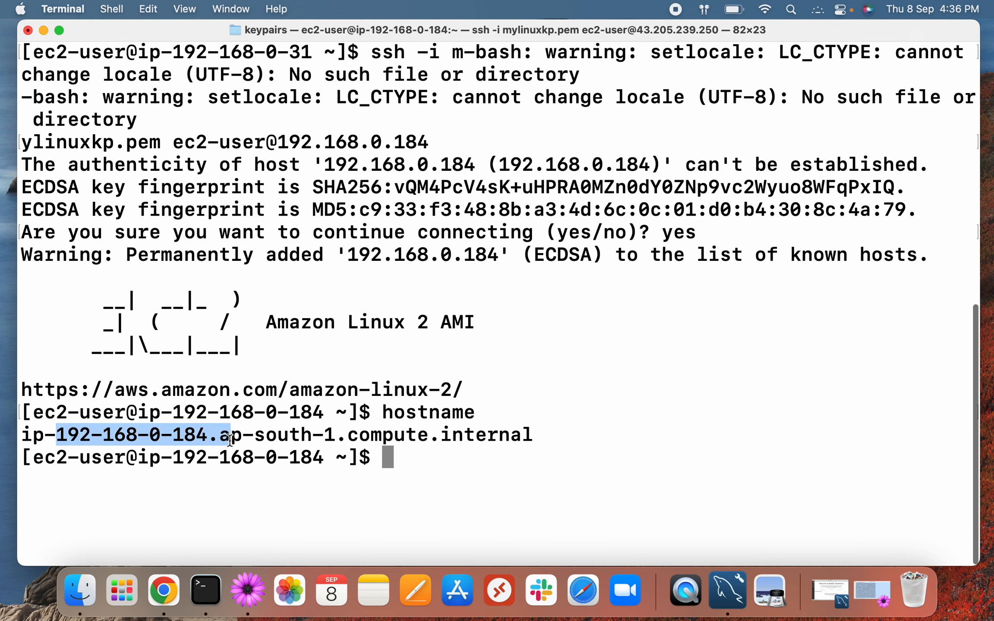
left_click(417, 471)
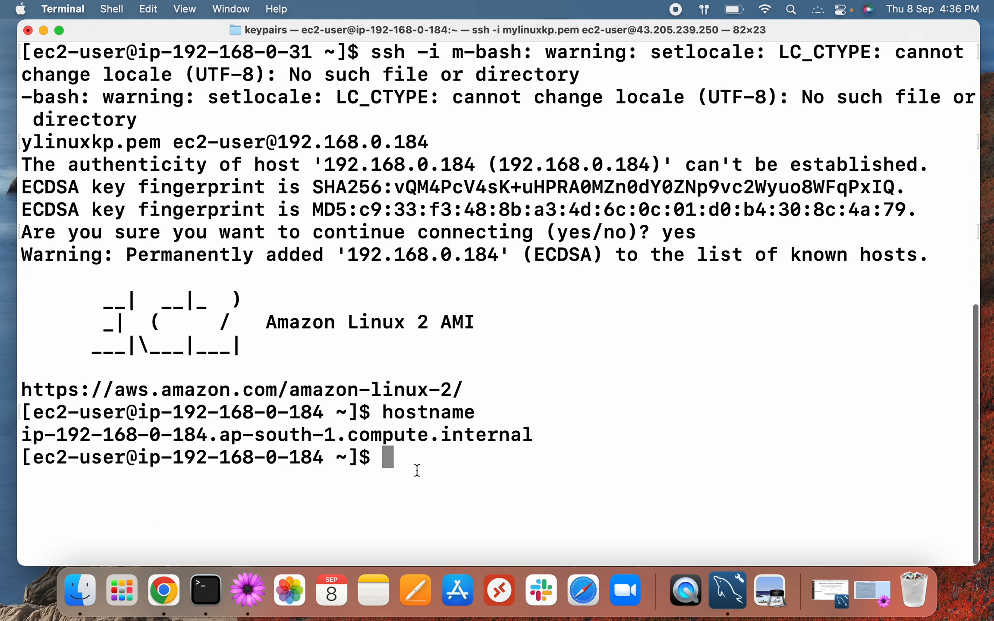
Test internet access from the private instance by running wget google.com, and interrupt the connection attempt.
type("wget googl")
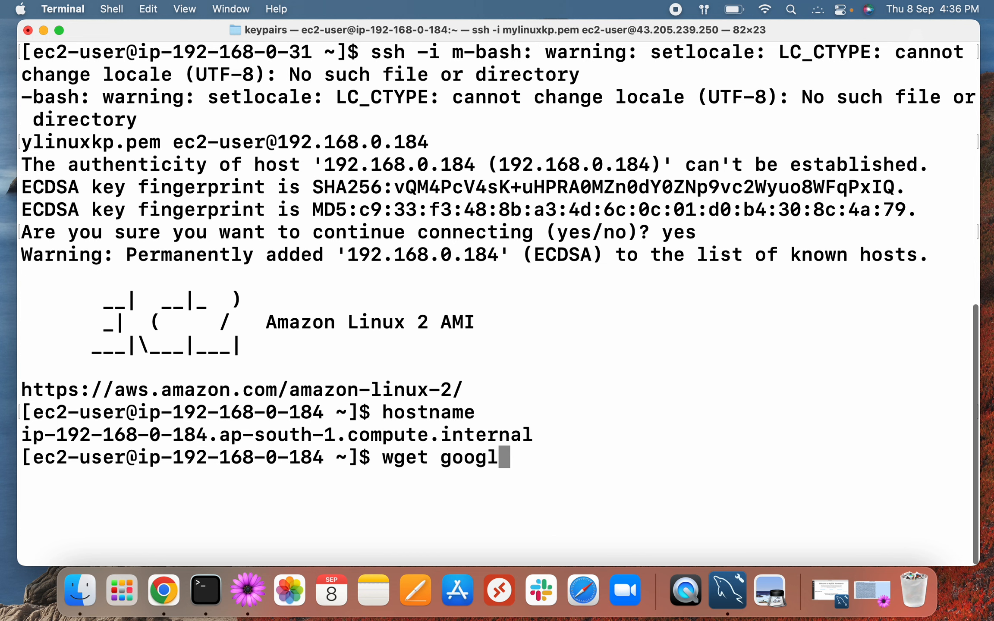
type("e.com")
key("Return")
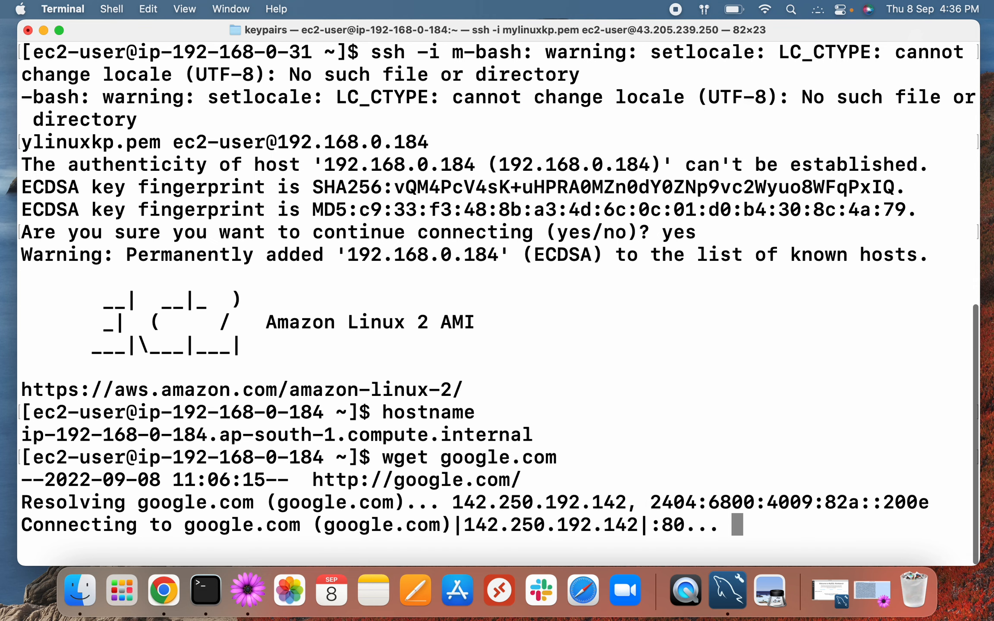
key("ctrl+c")
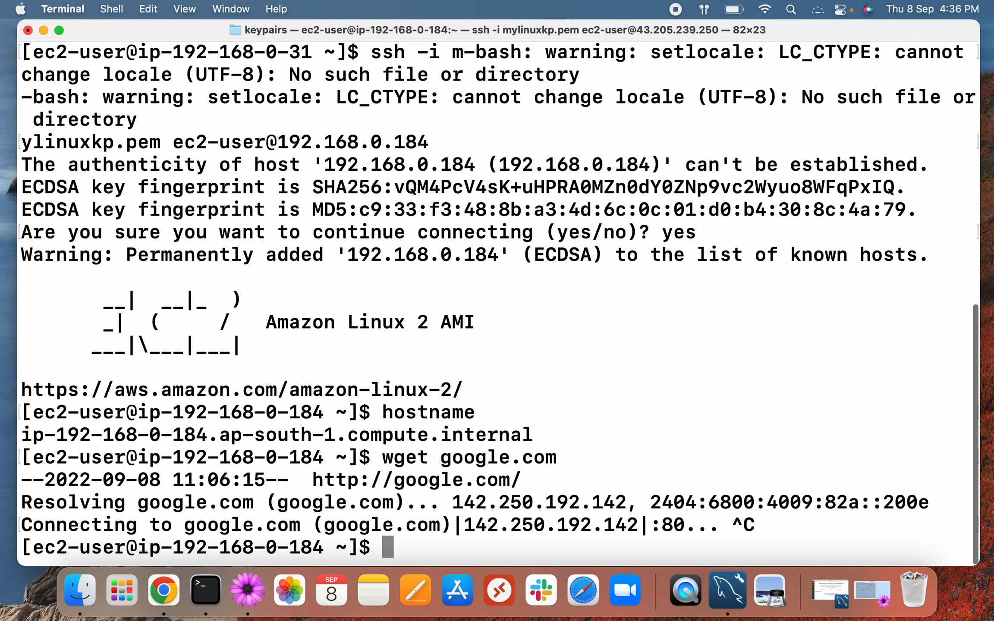
Exit the private instance's SSH session and download google.com with wget on the bastion.
type("exit")
key("Return")
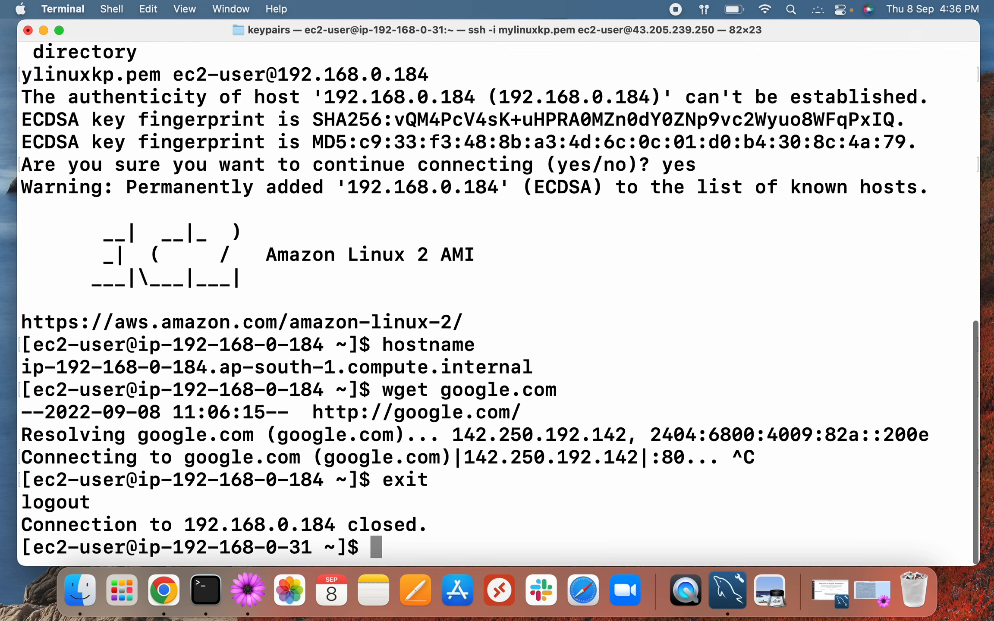
type("wget g")
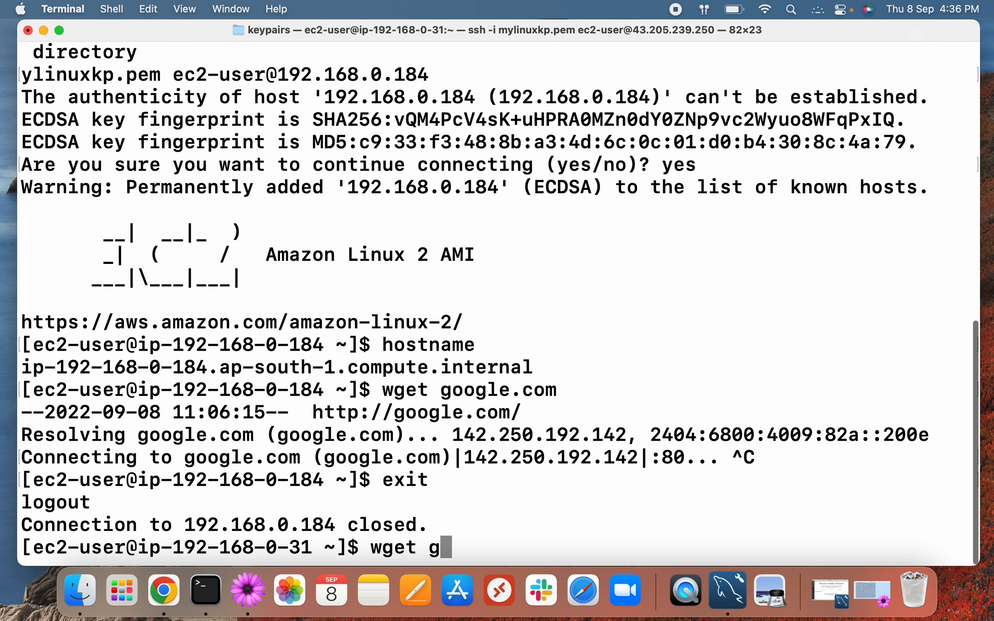
type("oogle.com")
key("Return")
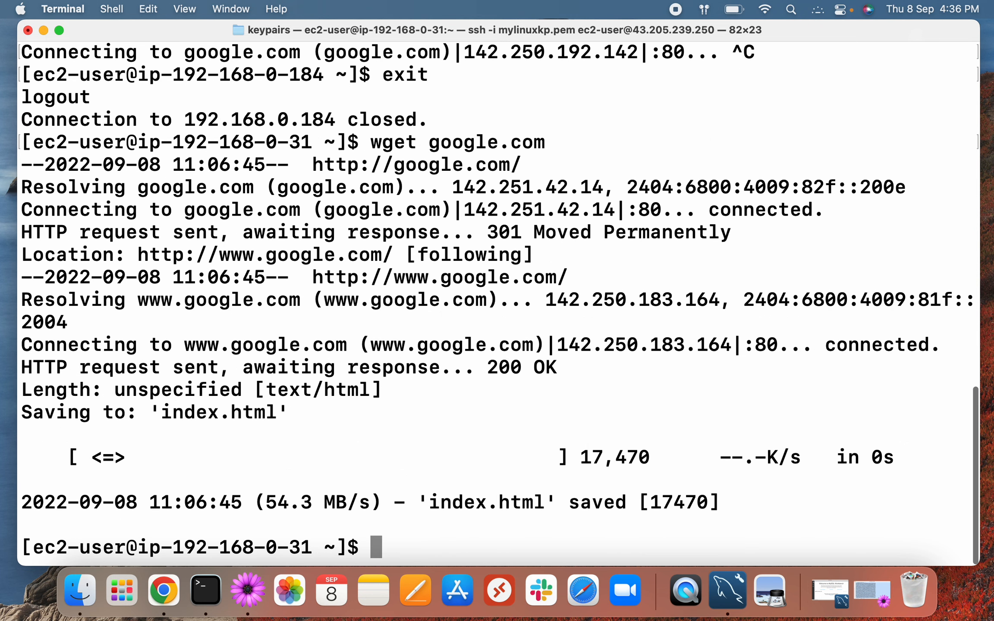
Review the connection and response lines of the wget output and list the files in the bastion's home directory.
left_click_drag(104, 345, 370, 345)
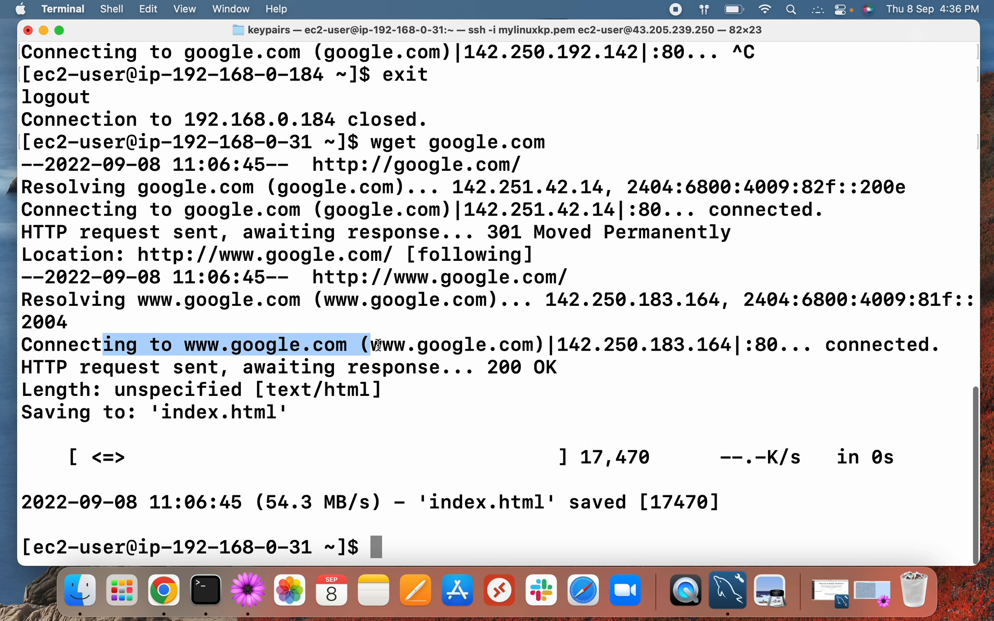
left_click_drag(381, 398, 162, 359)
left_click(339, 439)
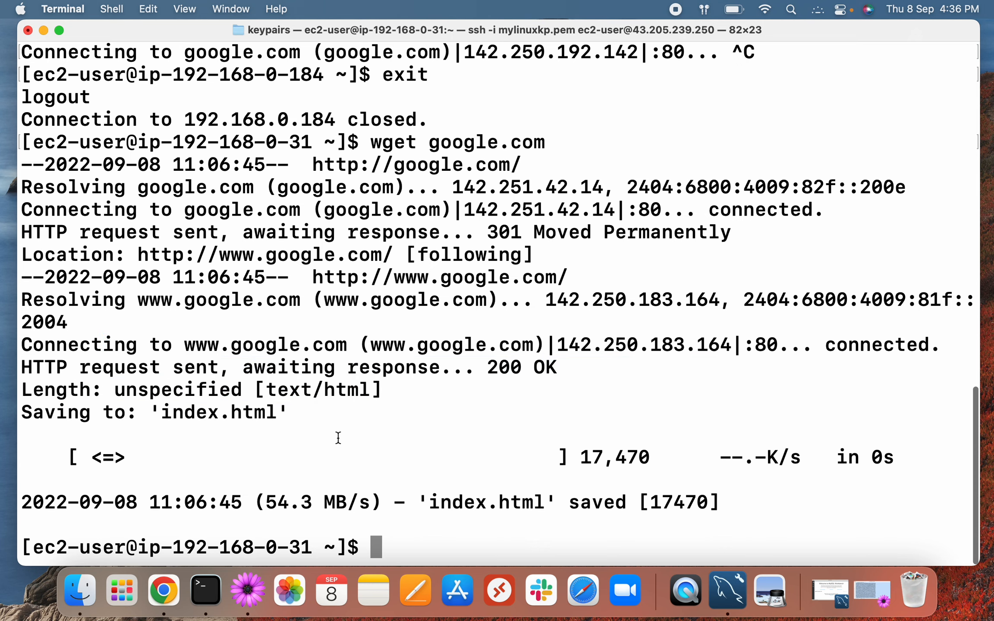
type("ls")
key("Return")
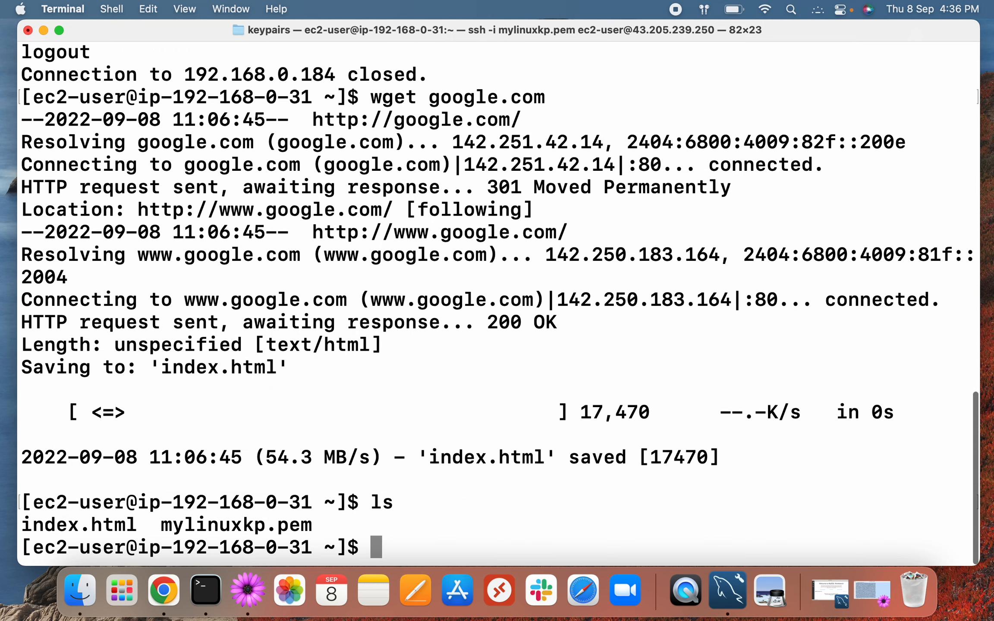